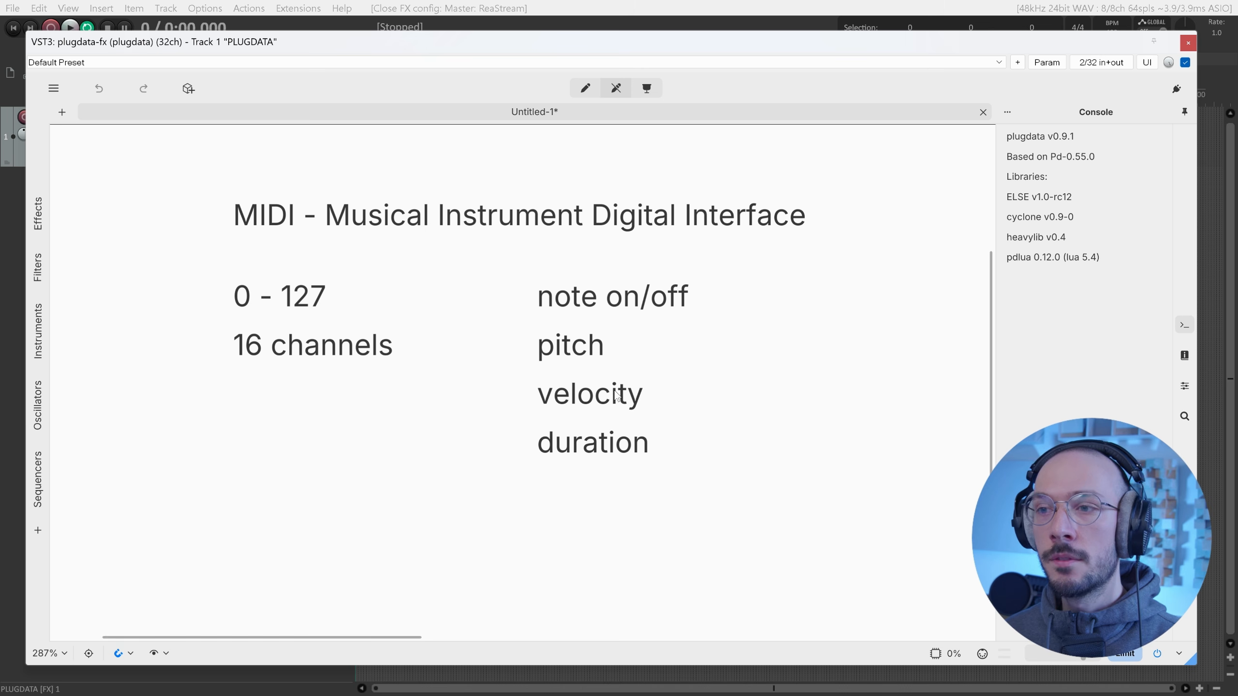
# Look over the velocity and note on/off comments in edit mode, then return to run mode.
pyautogui.hotkey('ctrl', 'e')
pyautogui.click(654, 383)
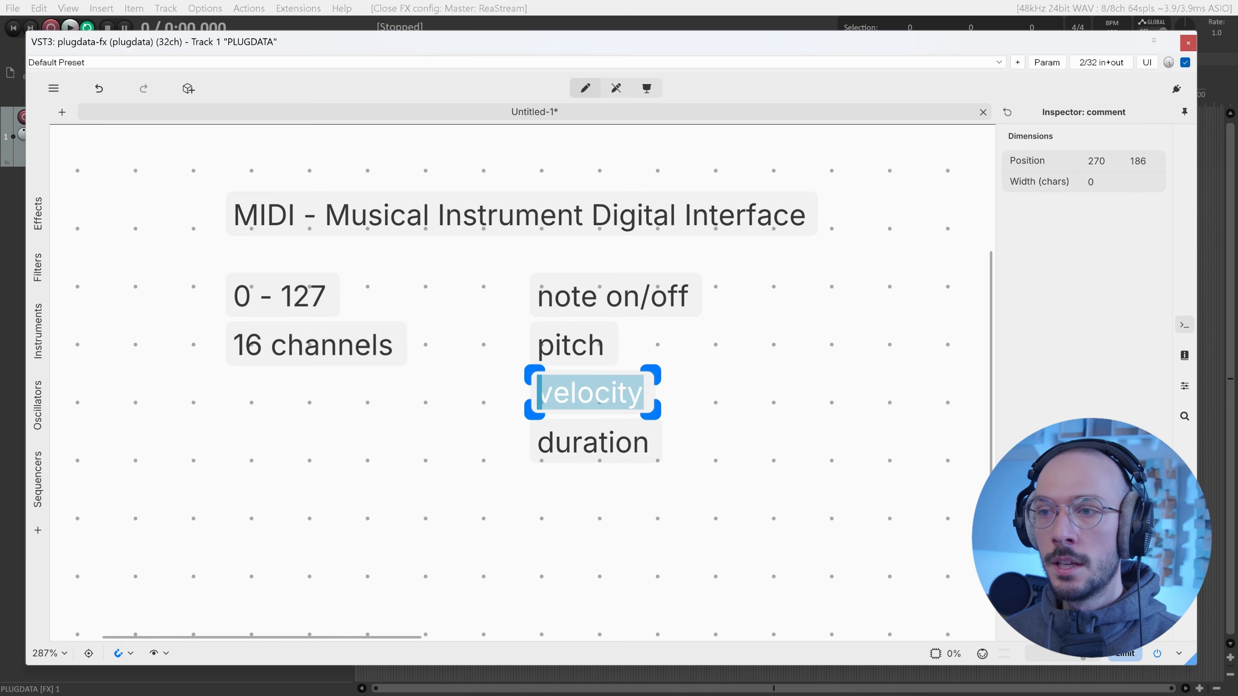
pyautogui.click(654, 383)
pyautogui.click(678, 389)
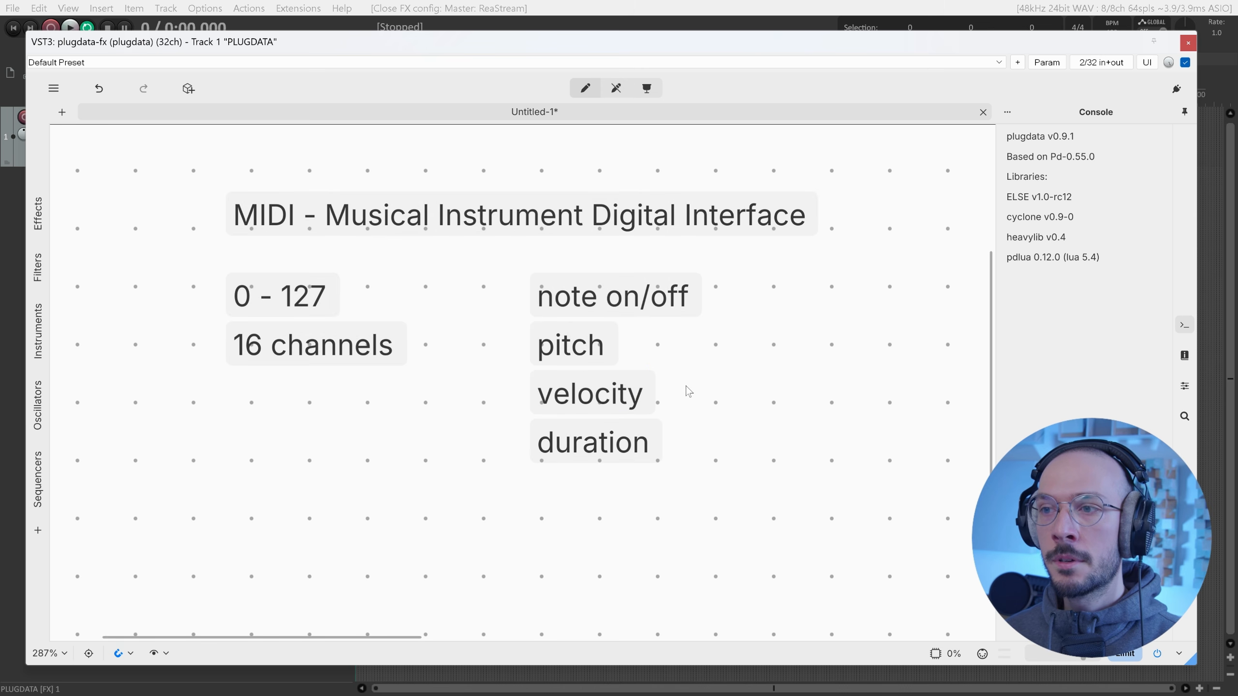
pyautogui.click(617, 308)
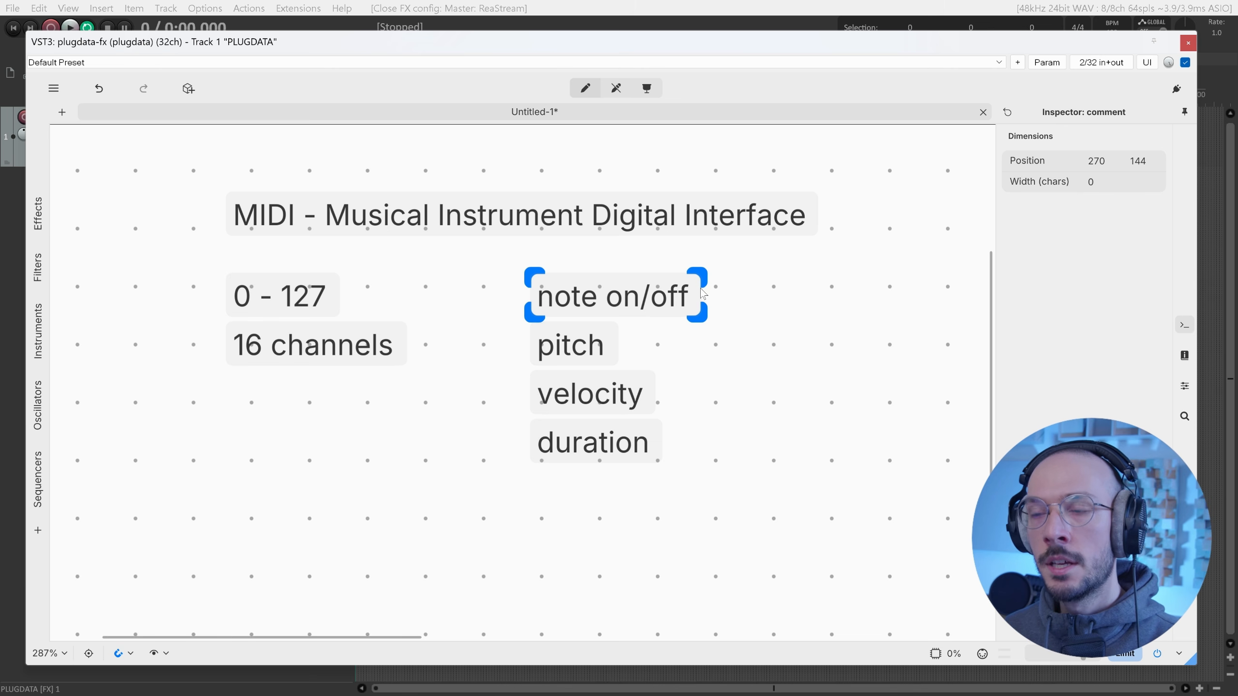
pyautogui.hotkey('ctrl', 'e')
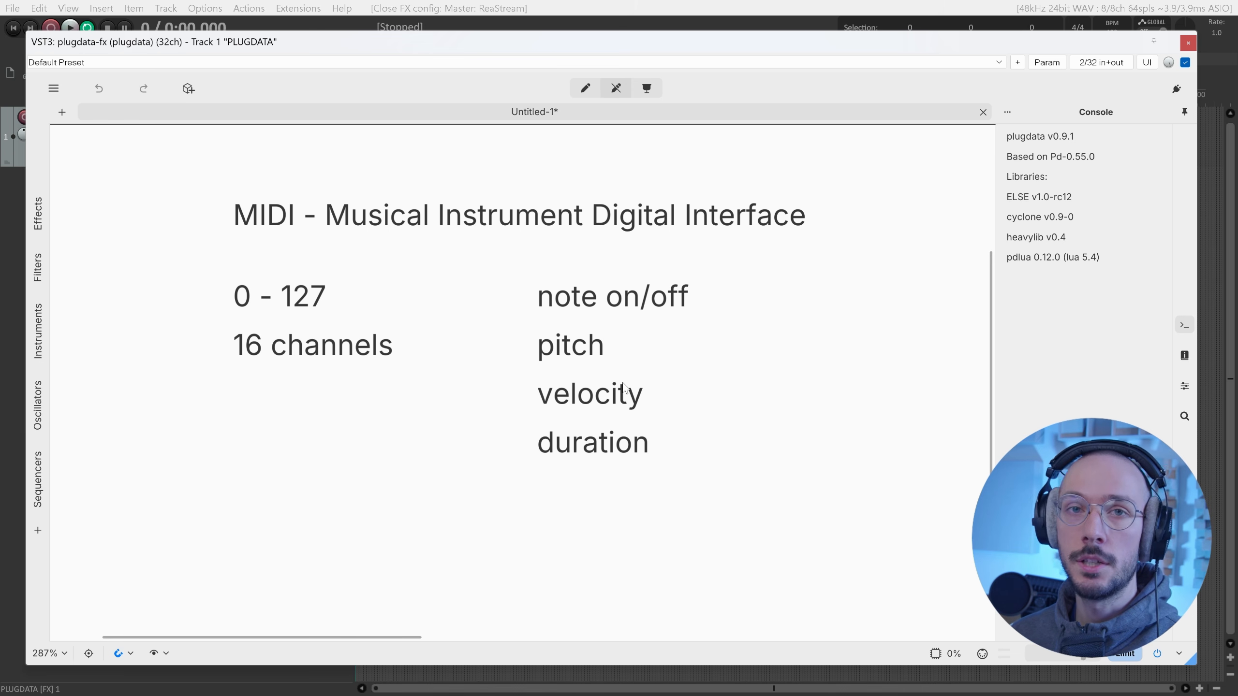
# Add a comment reading 'General MIDI - GM or GM1' lined up under the 16 channels comment.
pyautogui.hotkey('ctrl', 'e')
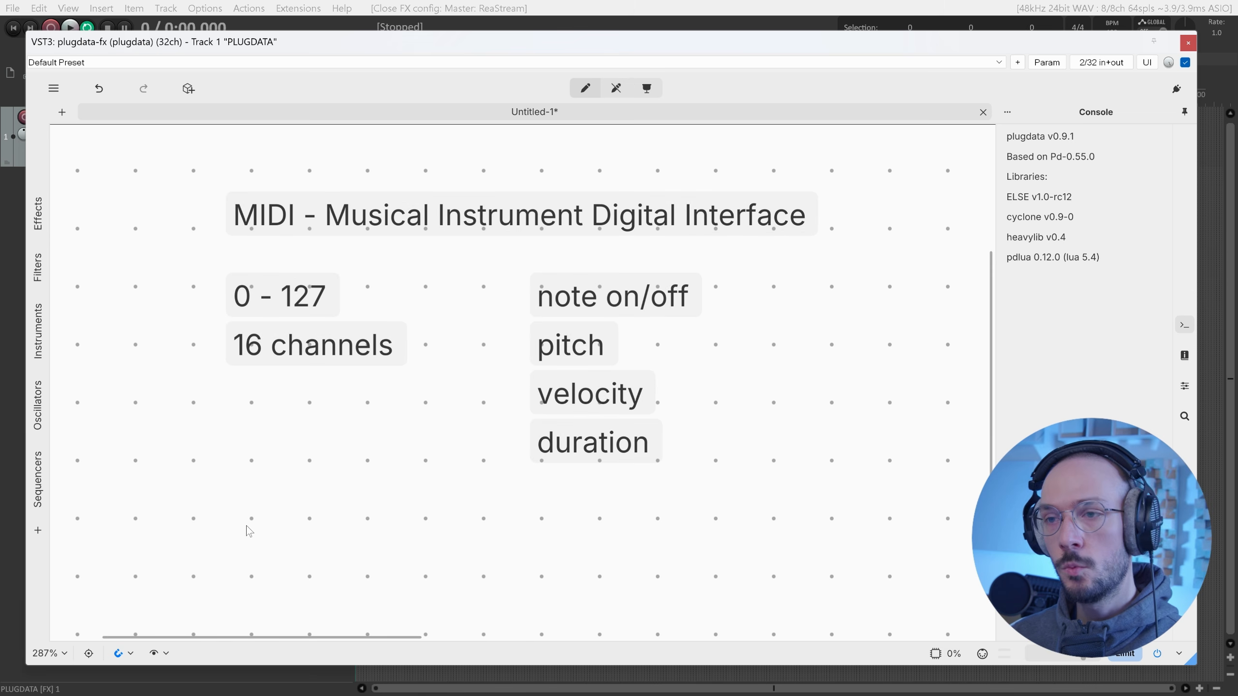
pyautogui.hotkey('ctrl', '5')
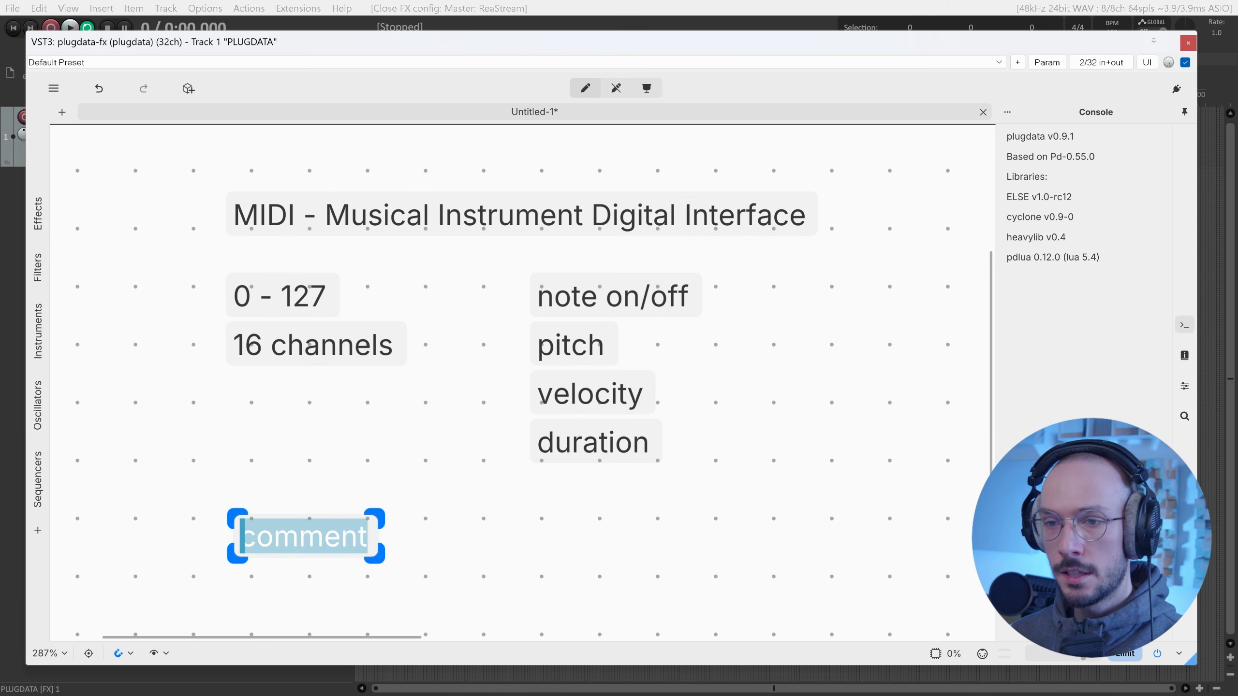
pyautogui.write('General')
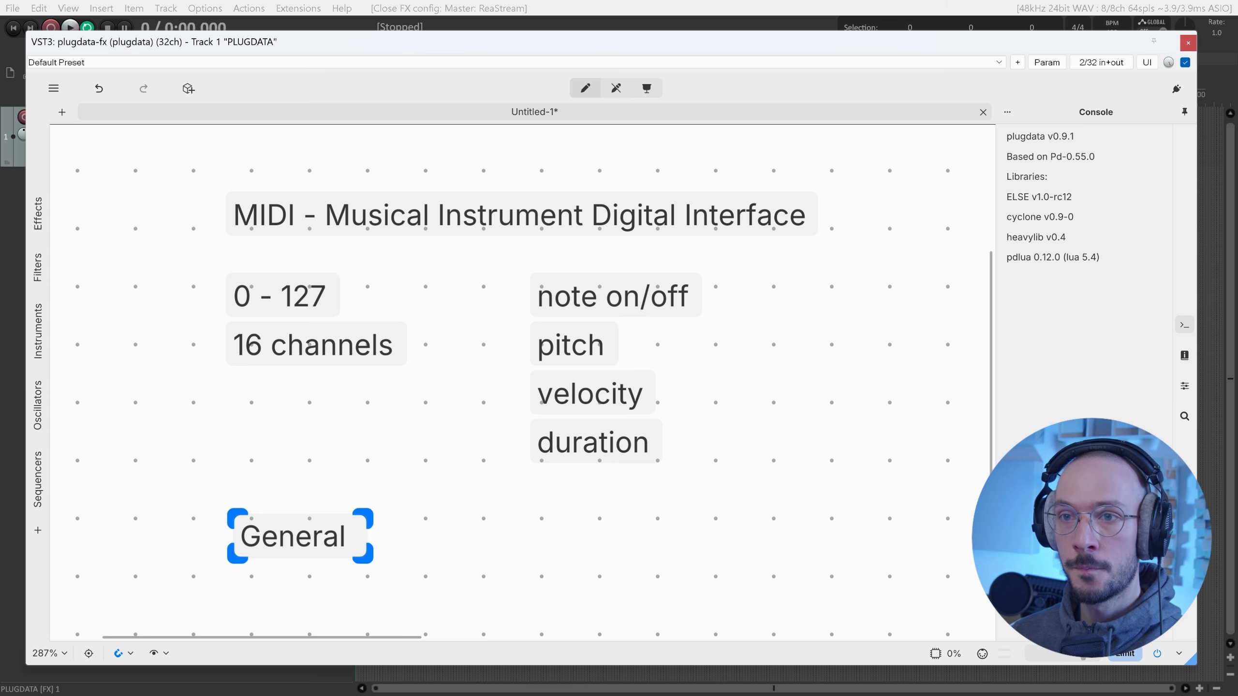
pyautogui.write(' MIDI')
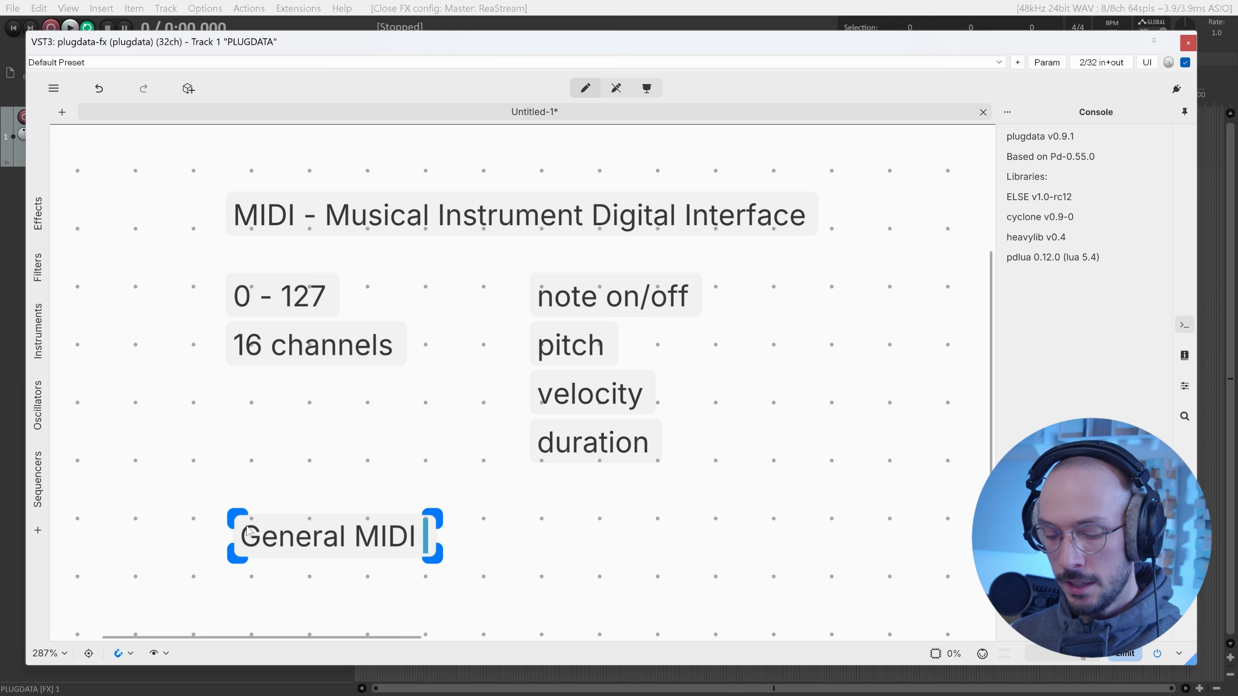
pyautogui.write(' - GM')
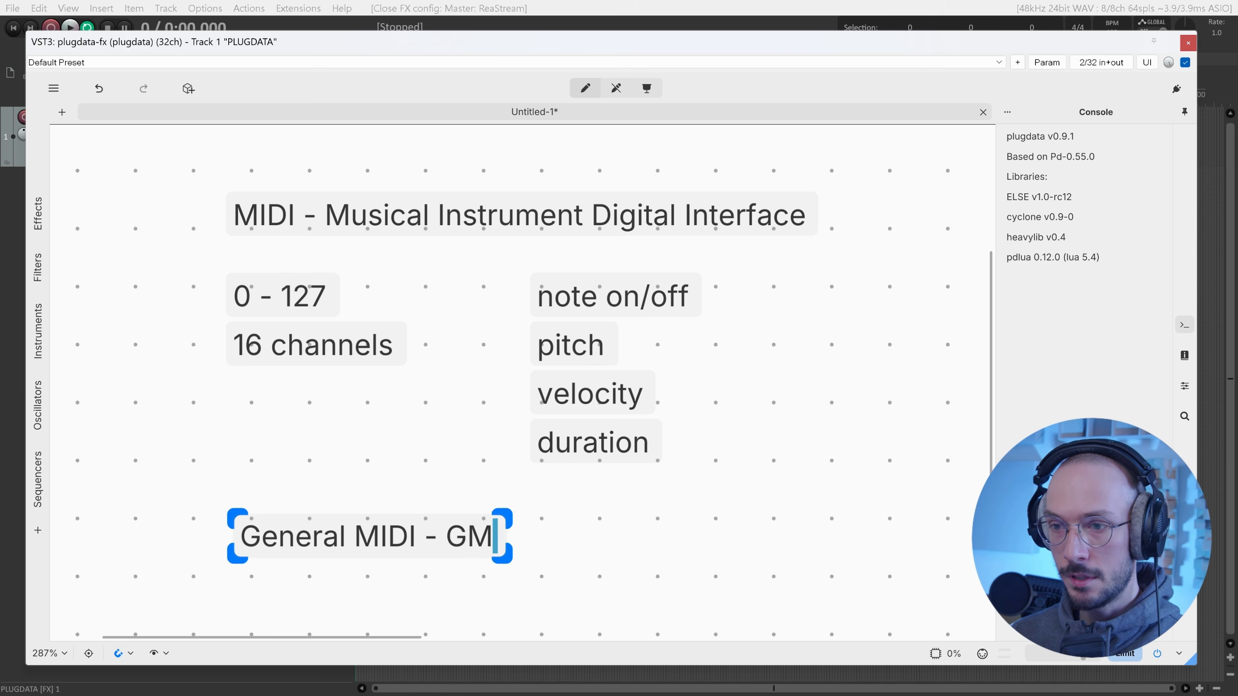
pyautogui.write(' or GM1')
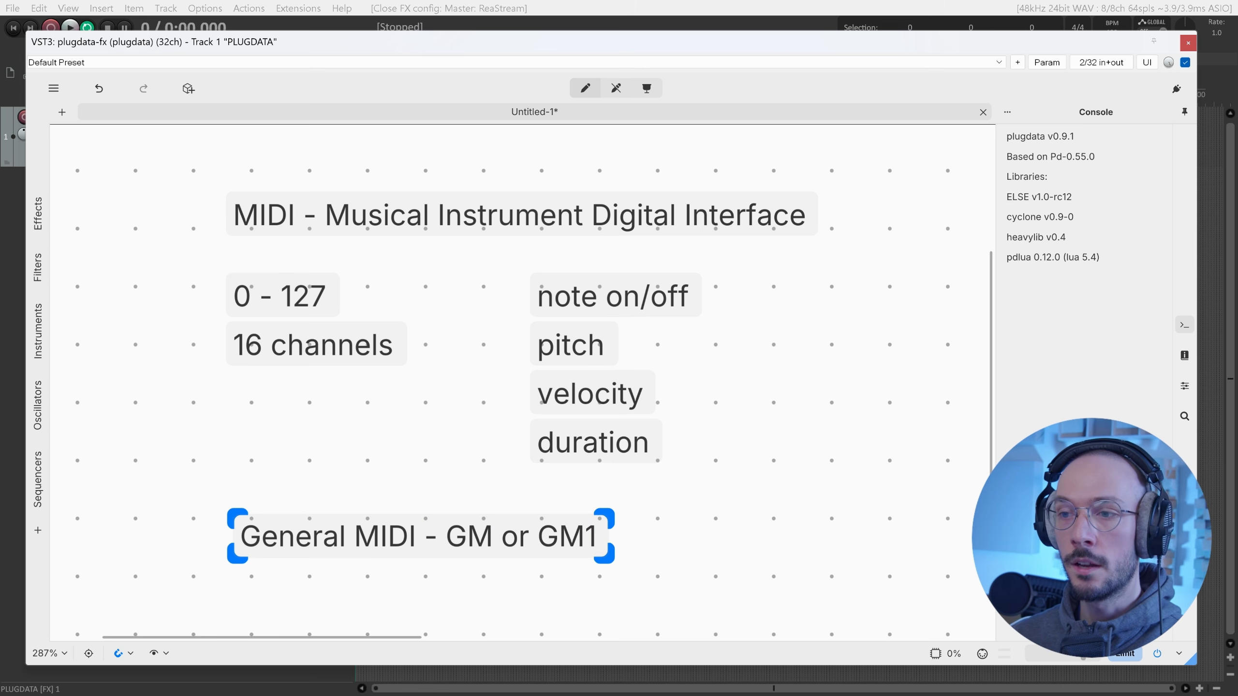
pyautogui.click(330, 534)
pyautogui.moveTo(330, 533); pyautogui.dragTo(324, 514)
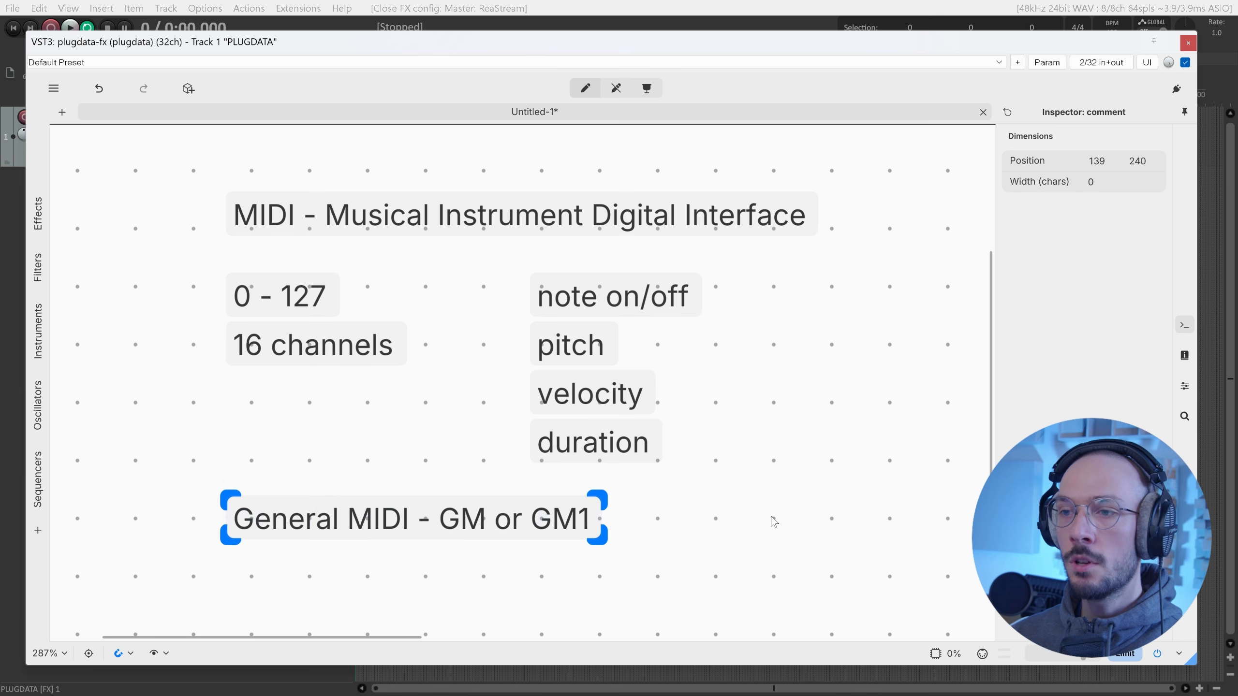
# Shift all eight comments together up and to the left.
pyautogui.moveTo(842, 557); pyautogui.dragTo(190, 219)
pyautogui.moveTo(314, 225); pyautogui.dragTo(224, 200)
pyautogui.click(692, 388)
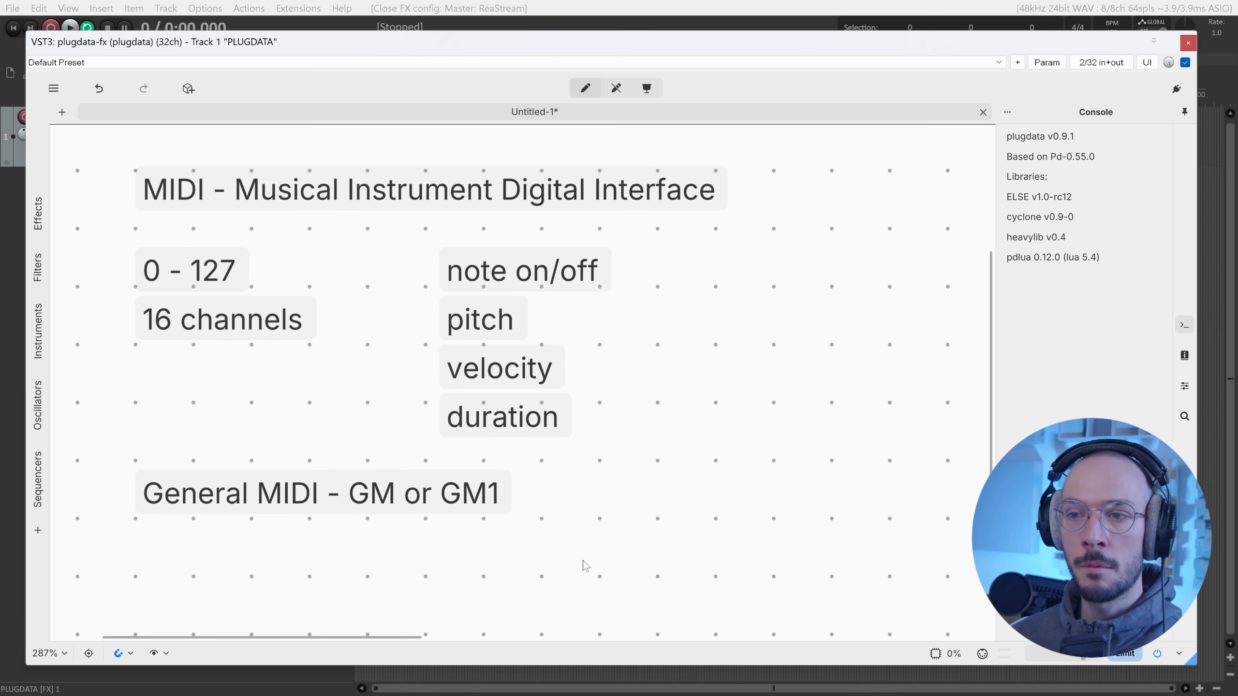
# Extend the General MIDI comment with ': Progrm Changes, Control Change' and return to run mode.
pyautogui.doubleClick(532, 516)
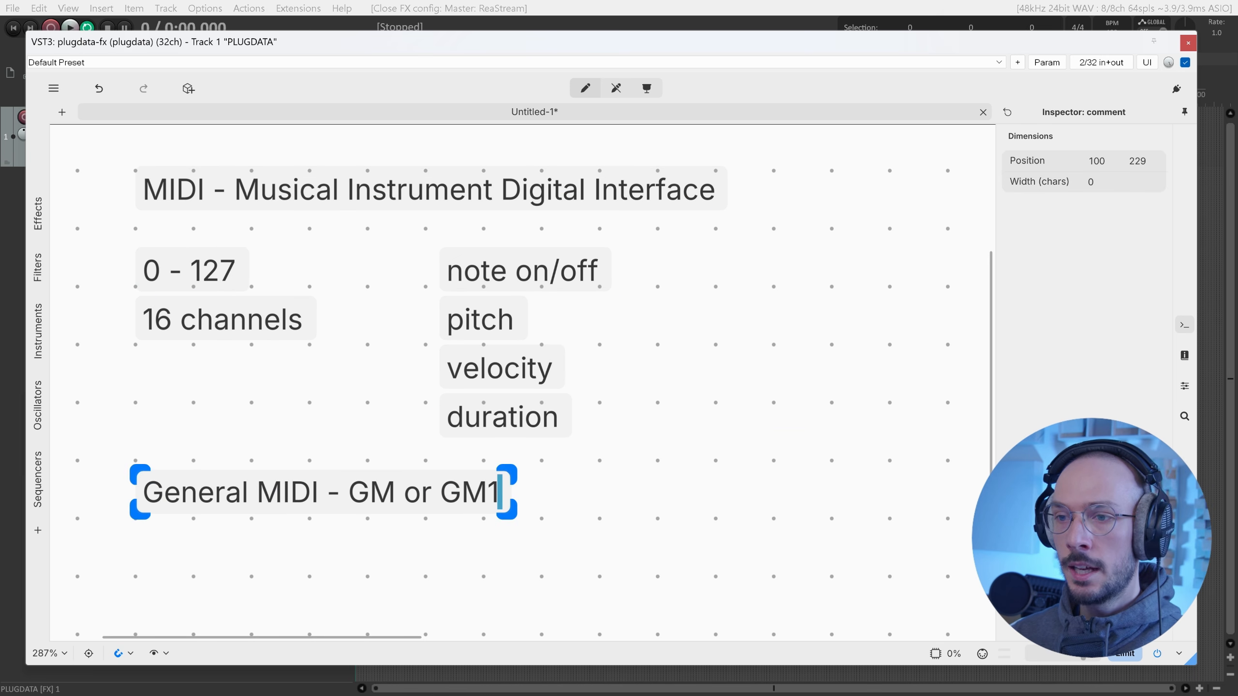
pyautogui.write(': Progrm')
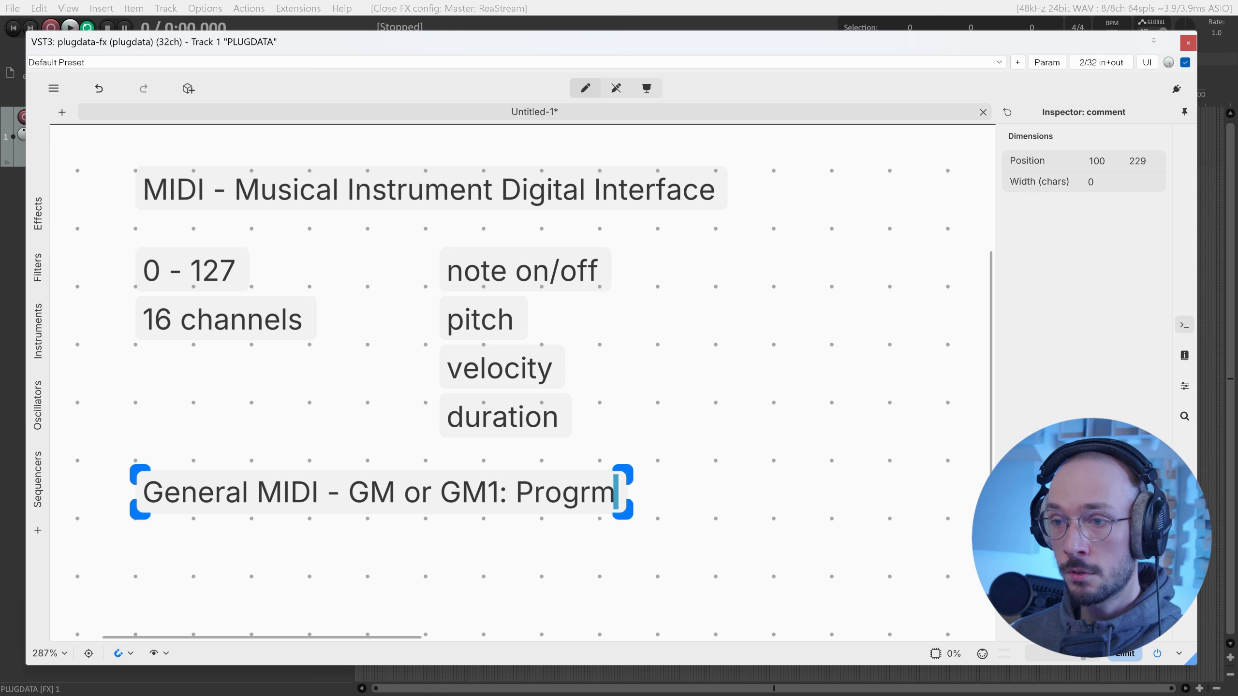
pyautogui.write(' Changes')
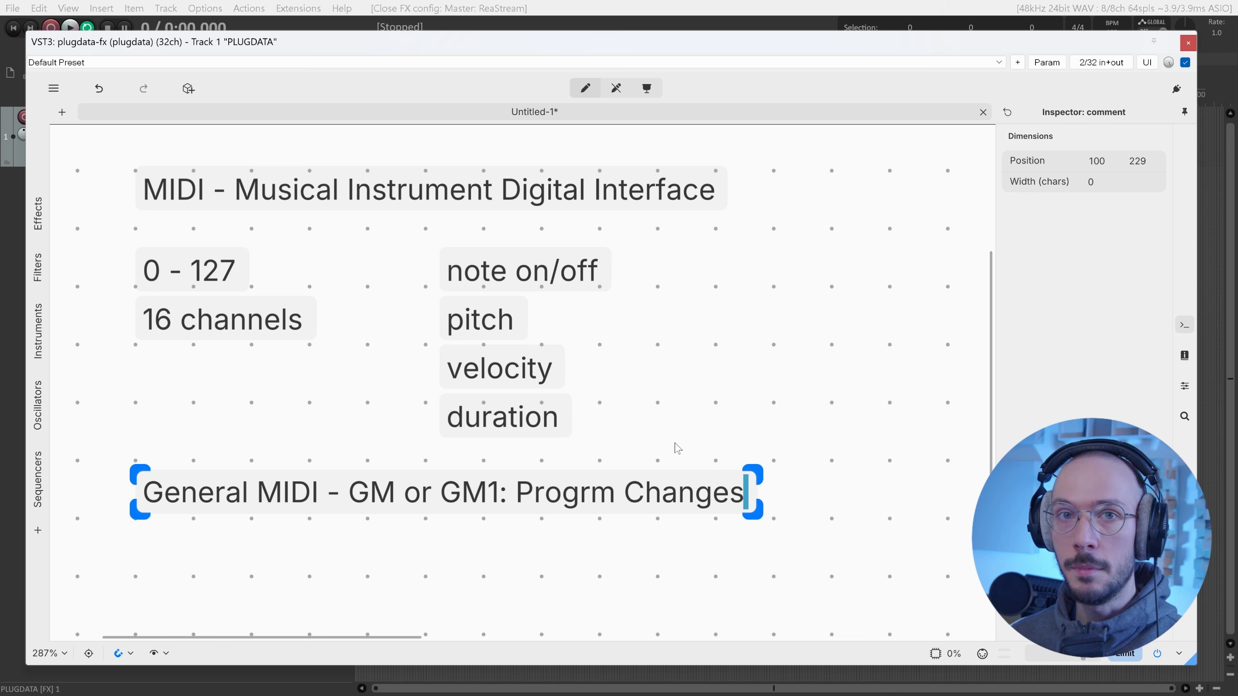
pyautogui.write(', COntro')
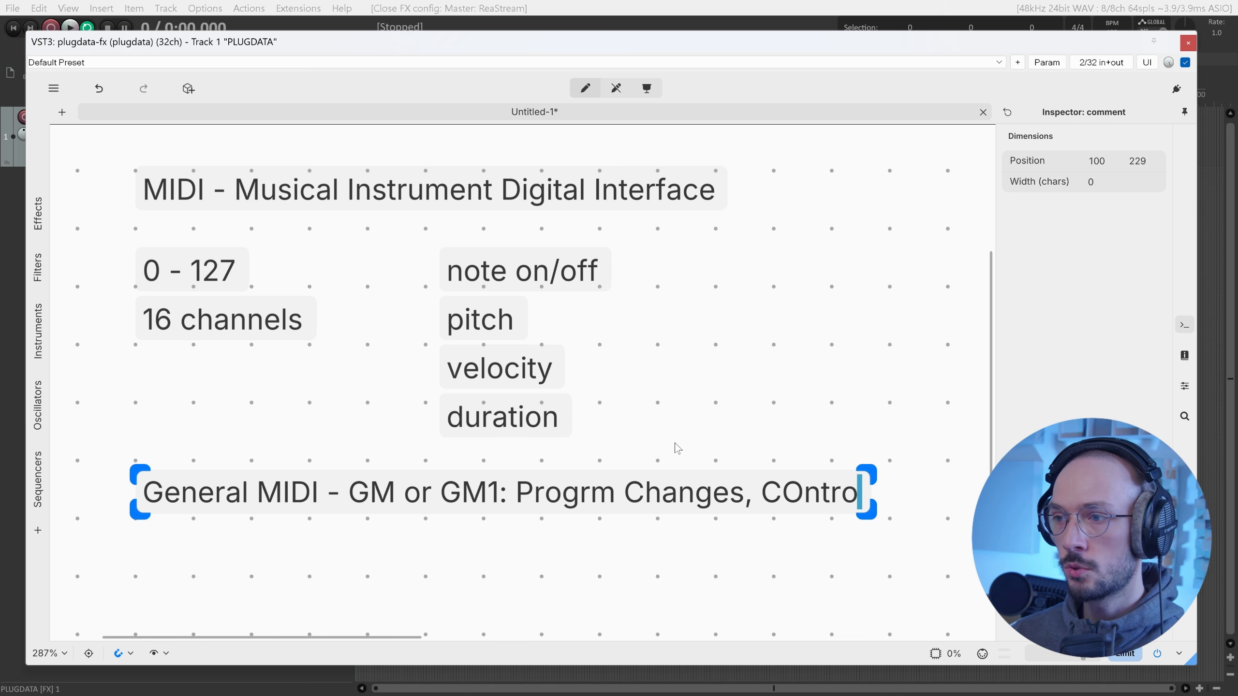
pyautogui.press('BackSpace')
pyautogui.press('BackSpace')
pyautogui.press('BackSpace')
pyautogui.press('BackSpace')
pyautogui.press('BackSpace')
pyautogui.write('ontrol Change')
pyautogui.hotkey('ctrl', 'e')
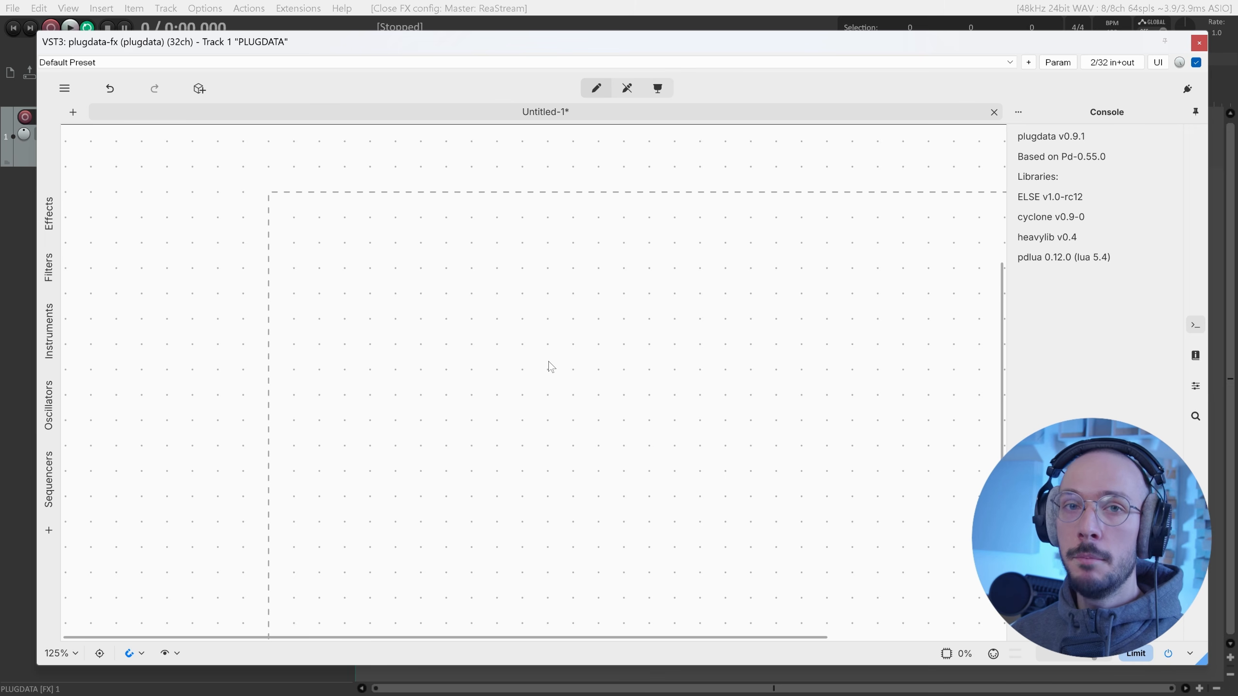
# Create a keyboard object and move it toward the upper left of the canvas.
pyautogui.hotkey('ctrl', '1')
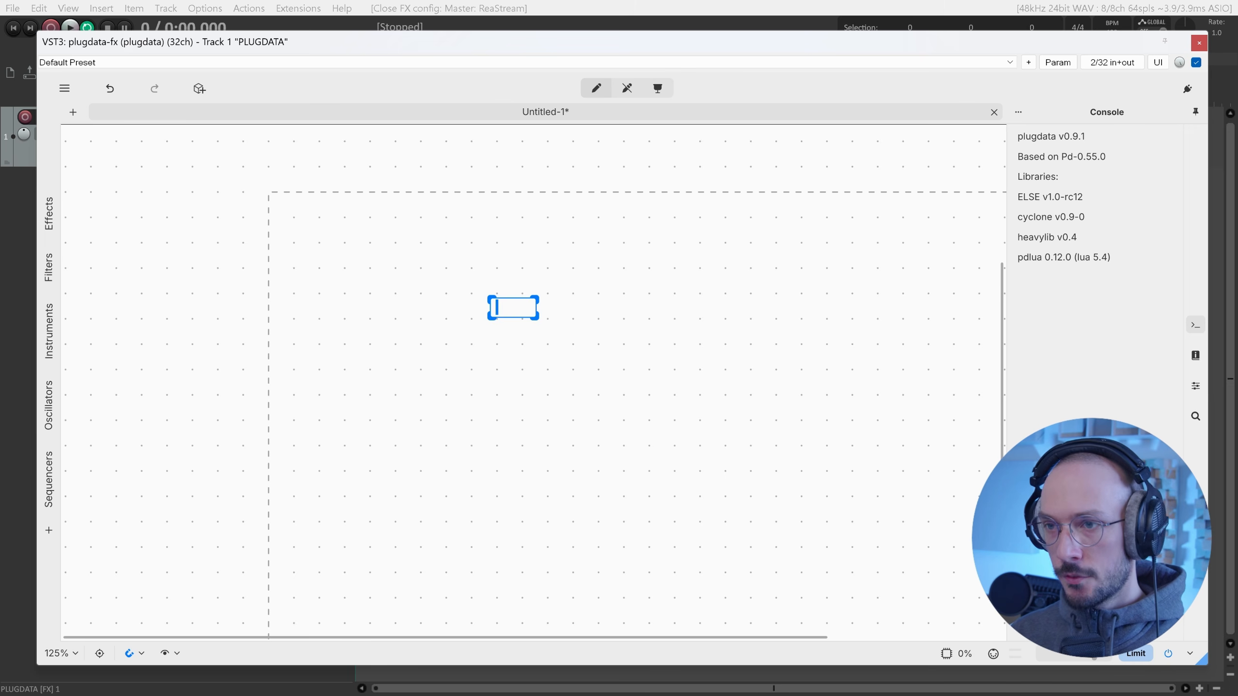
pyautogui.write('keyboard')
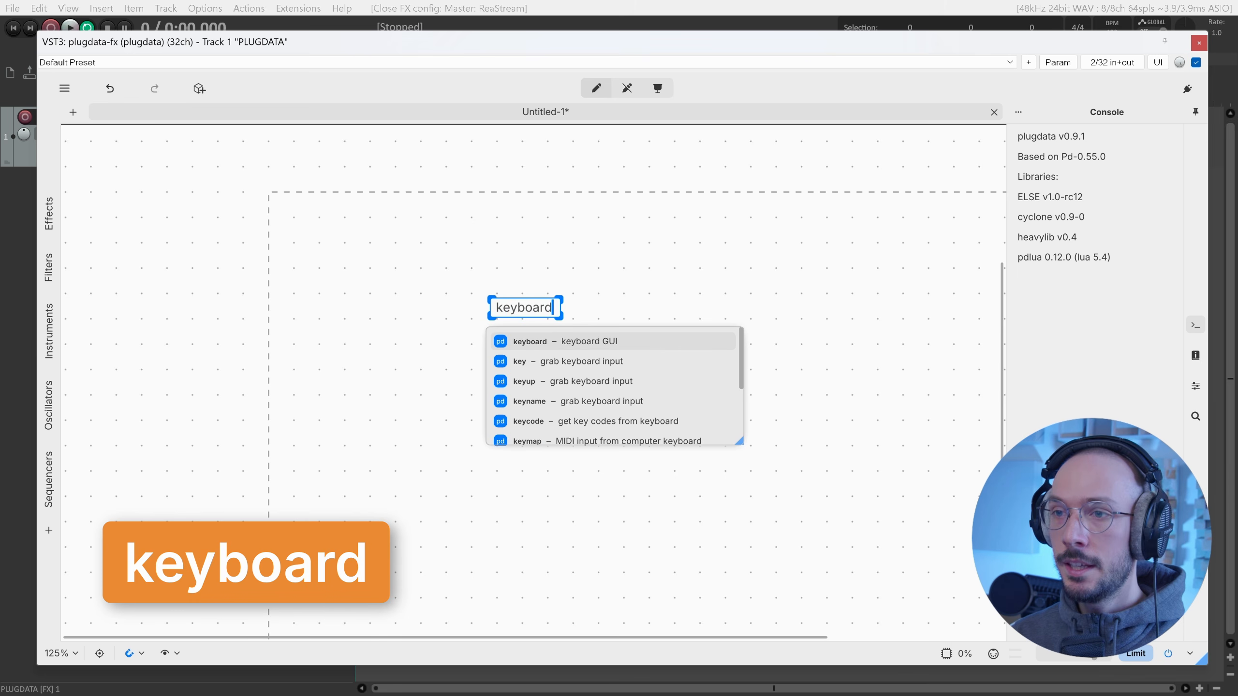
pyautogui.click(640, 258)
pyautogui.scroll(3, 643, 320)
pyautogui.moveTo(671, 324); pyautogui.dragTo(566, 270)
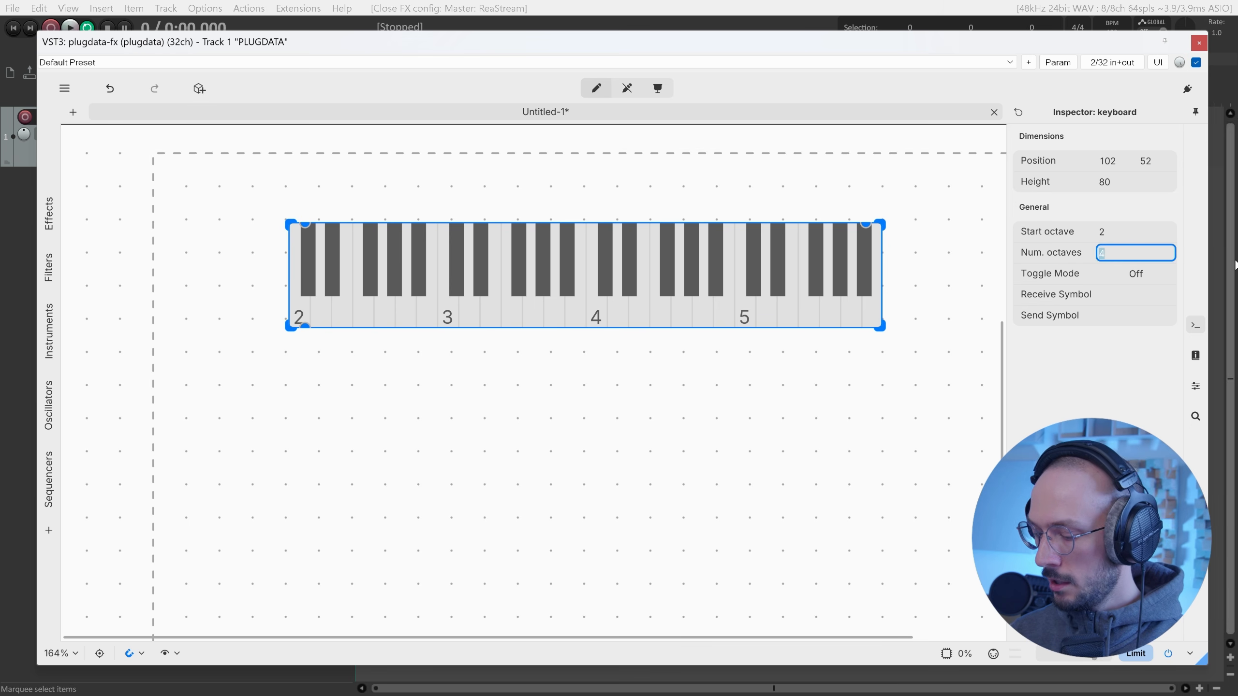
# Set the keyboard to 2 octaves with start octave 4.
pyautogui.write('2')
pyautogui.press('Return')
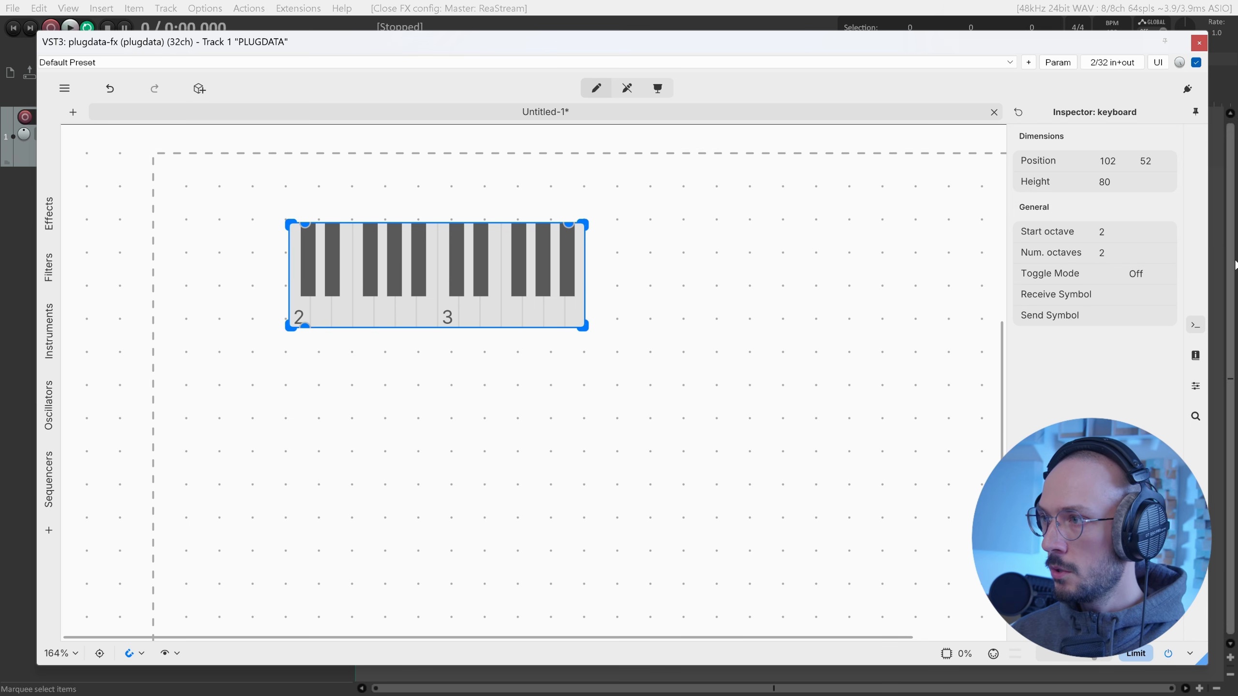
pyautogui.click(1116, 233)
pyautogui.write('4')
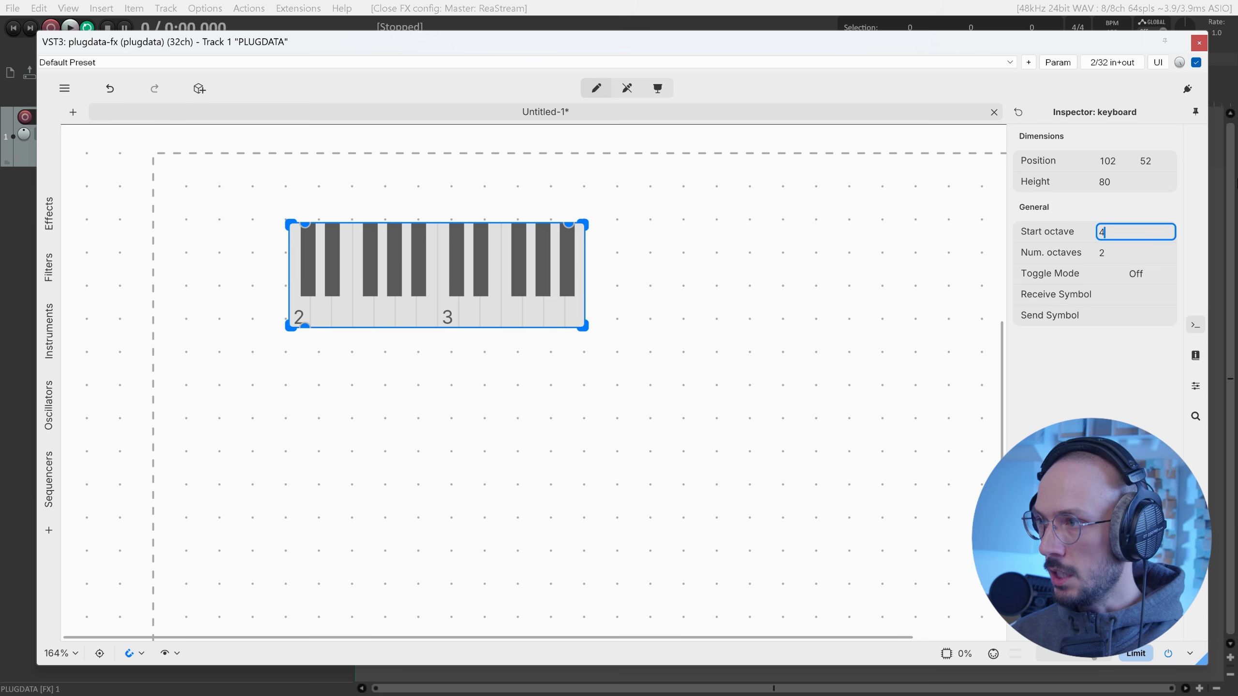
pyautogui.press('Return')
# Select the keyboard and turn on its Toggle Mode in the Inspector.
pyautogui.click(445, 374)
pyautogui.scroll(2, 367, 345)
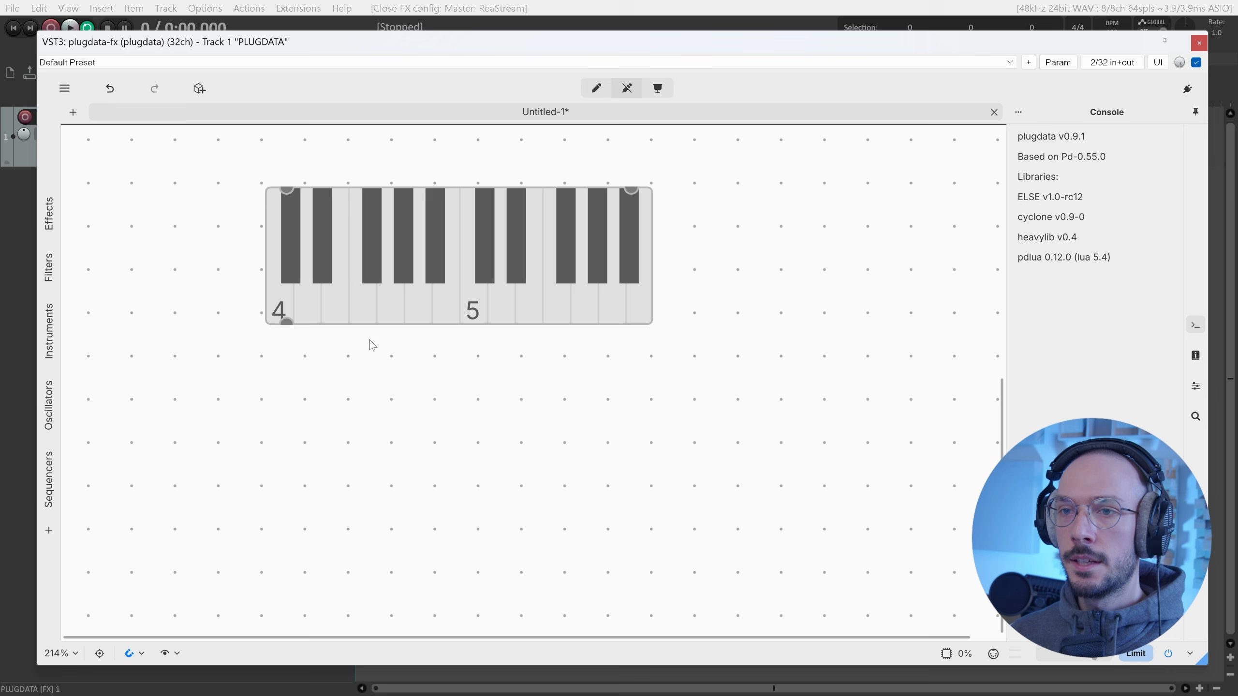
pyautogui.click(441, 298)
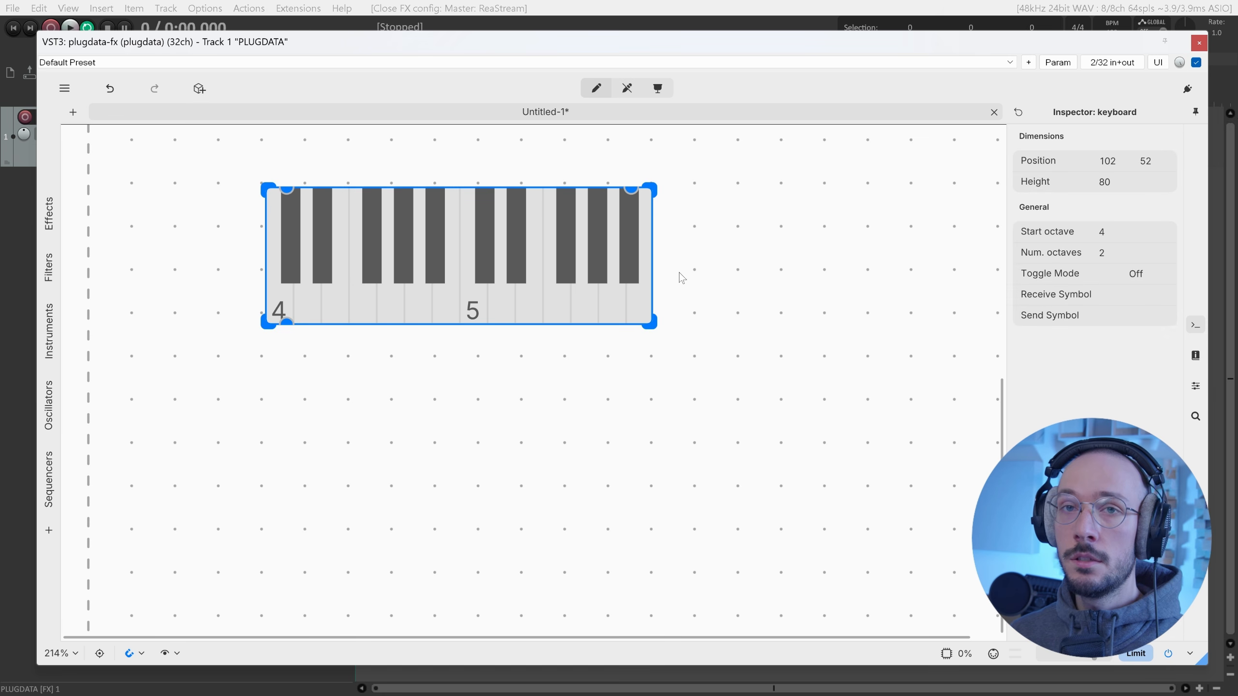
pyautogui.click(1142, 277)
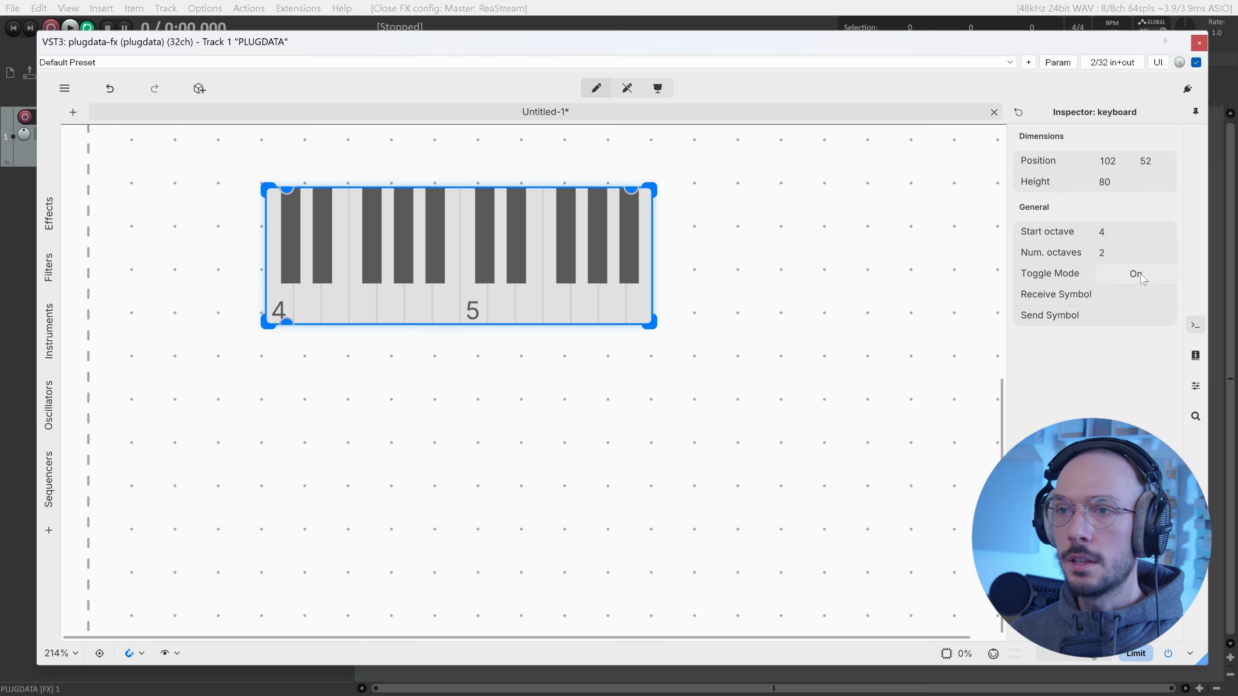
# Toggle the octave-5 C key on and off in run mode, then go back to edit mode.
pyautogui.hotkey('ctrl', 'e')
pyautogui.click(478, 311)
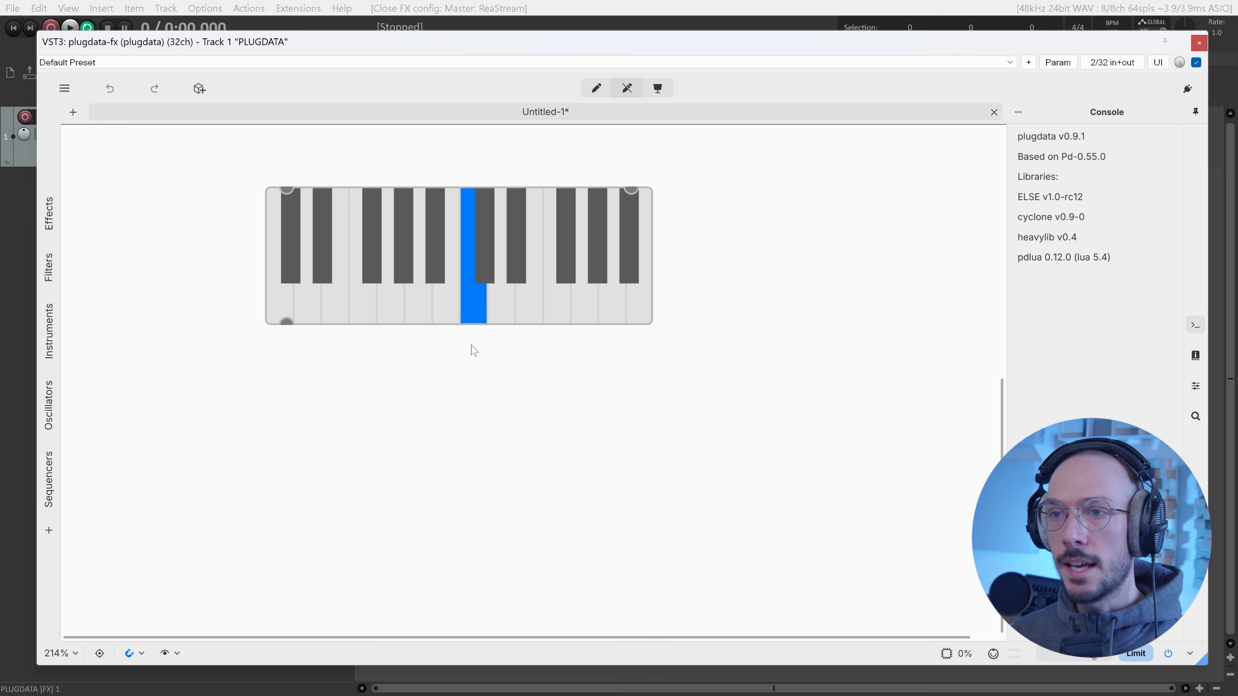
pyautogui.click(472, 302)
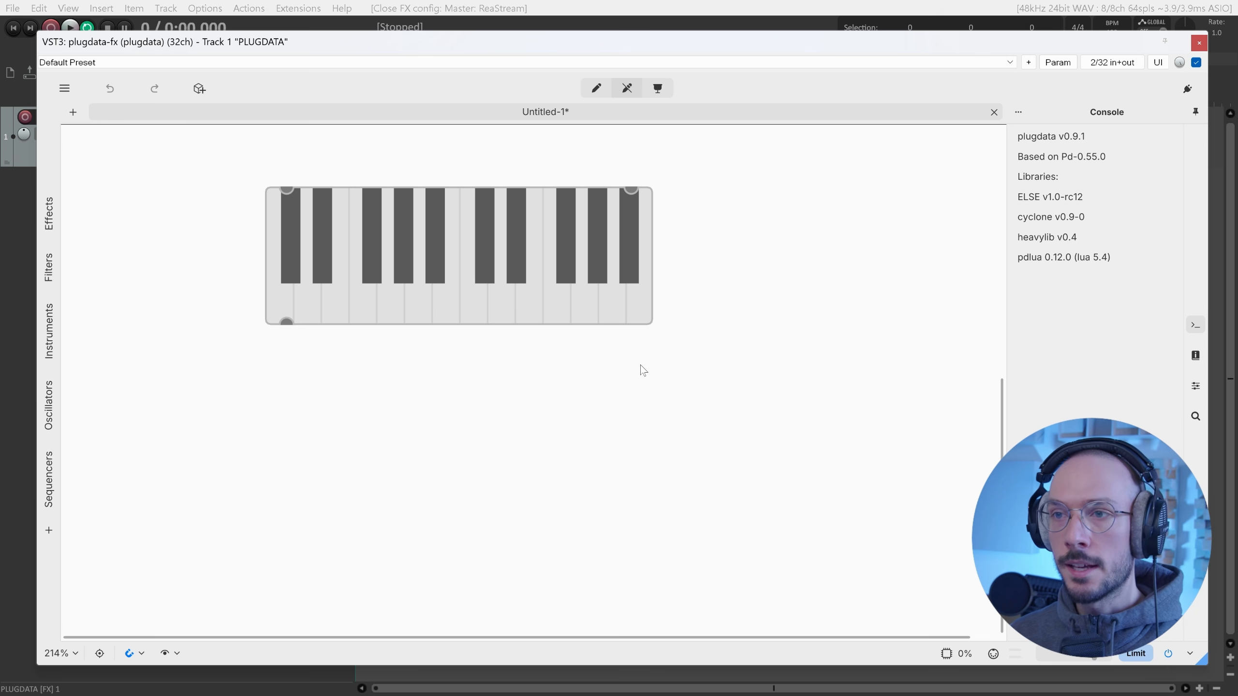
pyautogui.hotkey('ctrl', 'e')
pyautogui.click(524, 288)
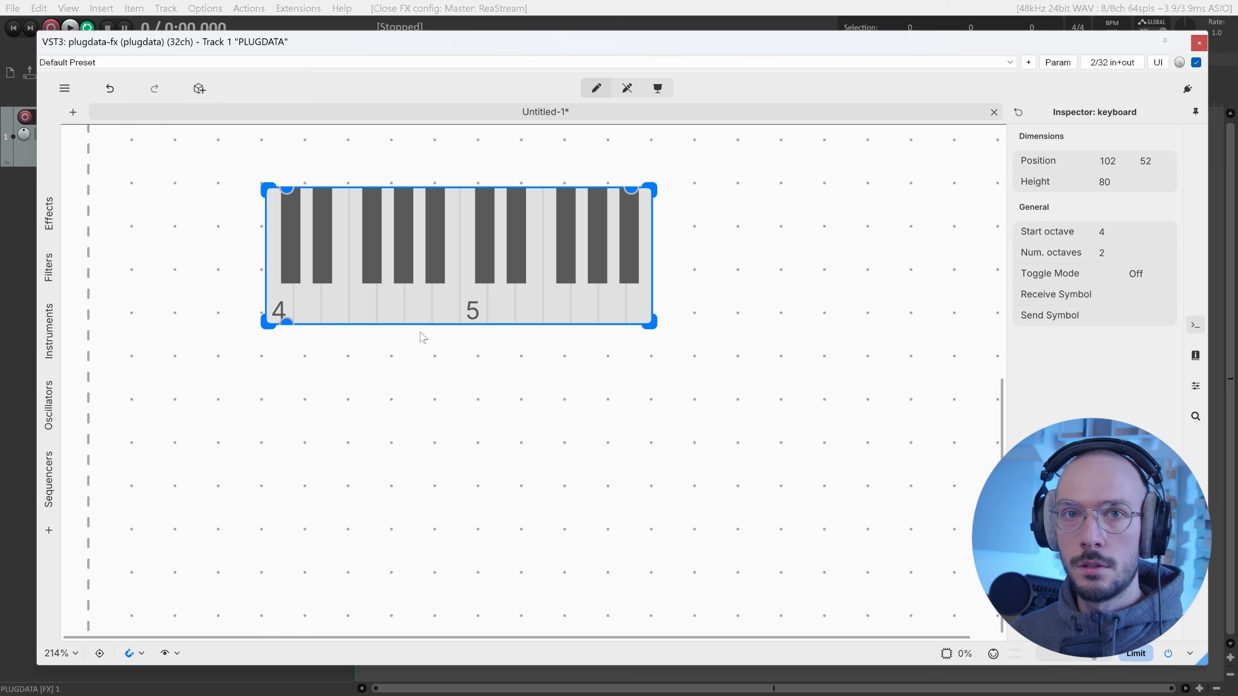
# Add an enlarged list box under the keyboard and connect the keyboard's outlet into it.
pyautogui.click(194, 82)
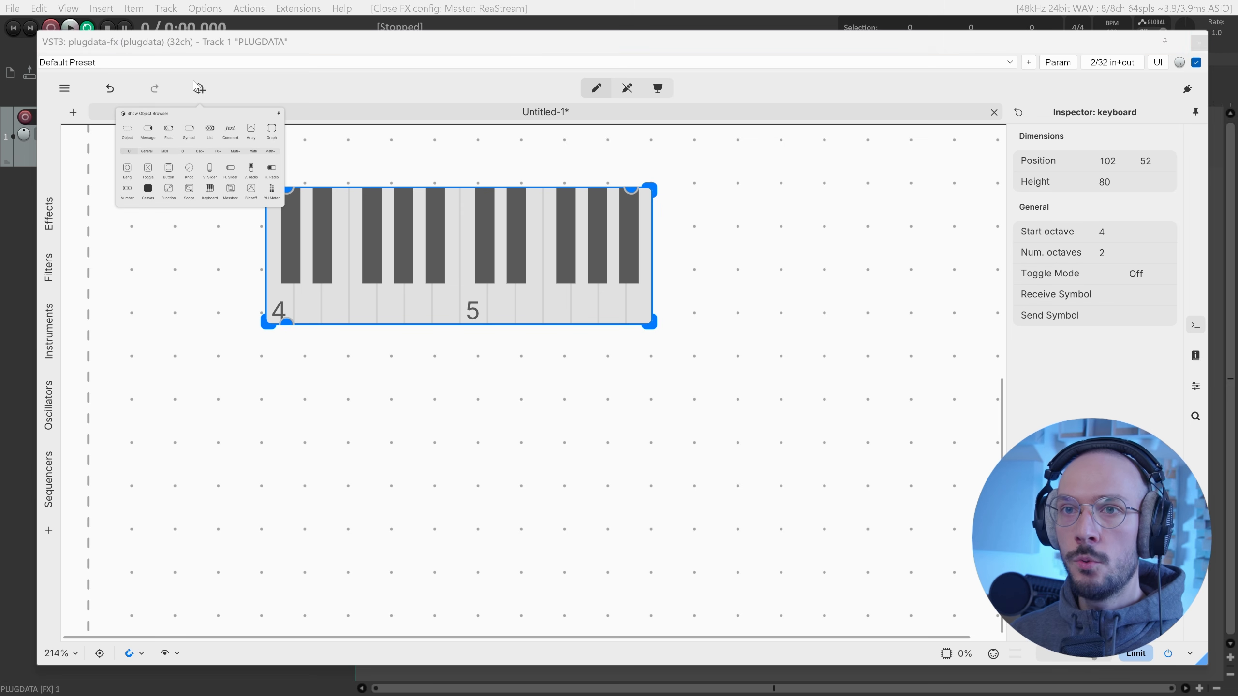
pyautogui.click(215, 133)
pyautogui.click(301, 382)
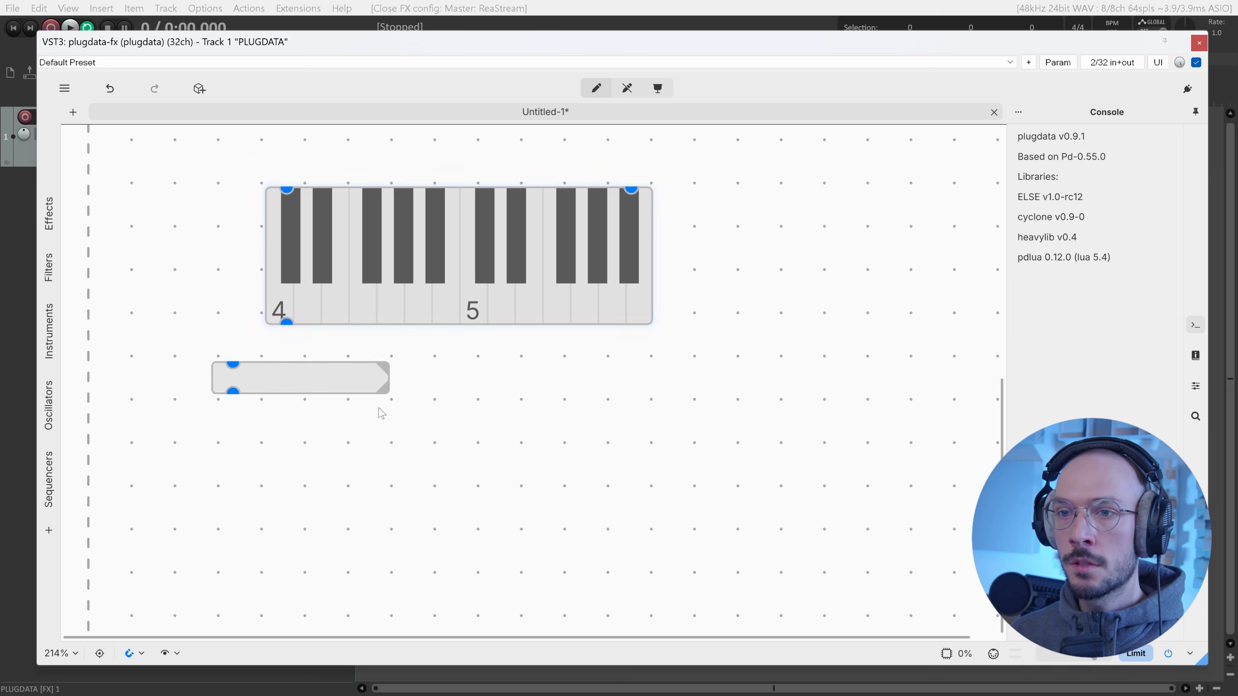
pyautogui.moveTo(302, 382); pyautogui.dragTo(362, 385)
pyautogui.moveTo(434, 408)
pyautogui.mouseDown()
pyautogui.moveTo(561, 442)
pyautogui.moveTo(409, 421)
pyautogui.moveTo(434, 425)
pyautogui.mouseUp()
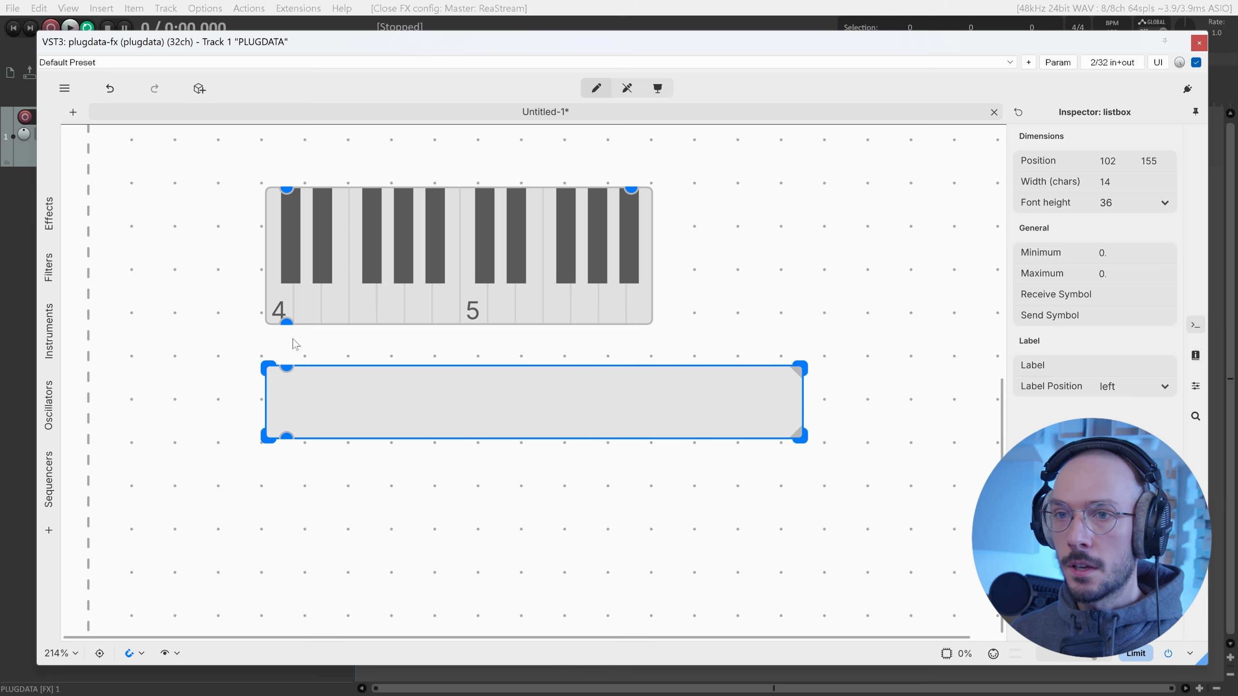
pyautogui.moveTo(287, 324); pyautogui.dragTo(288, 366)
pyautogui.moveTo(348, 416); pyautogui.dragTo(347, 407)
pyautogui.hotkey('ctrl', 'e')
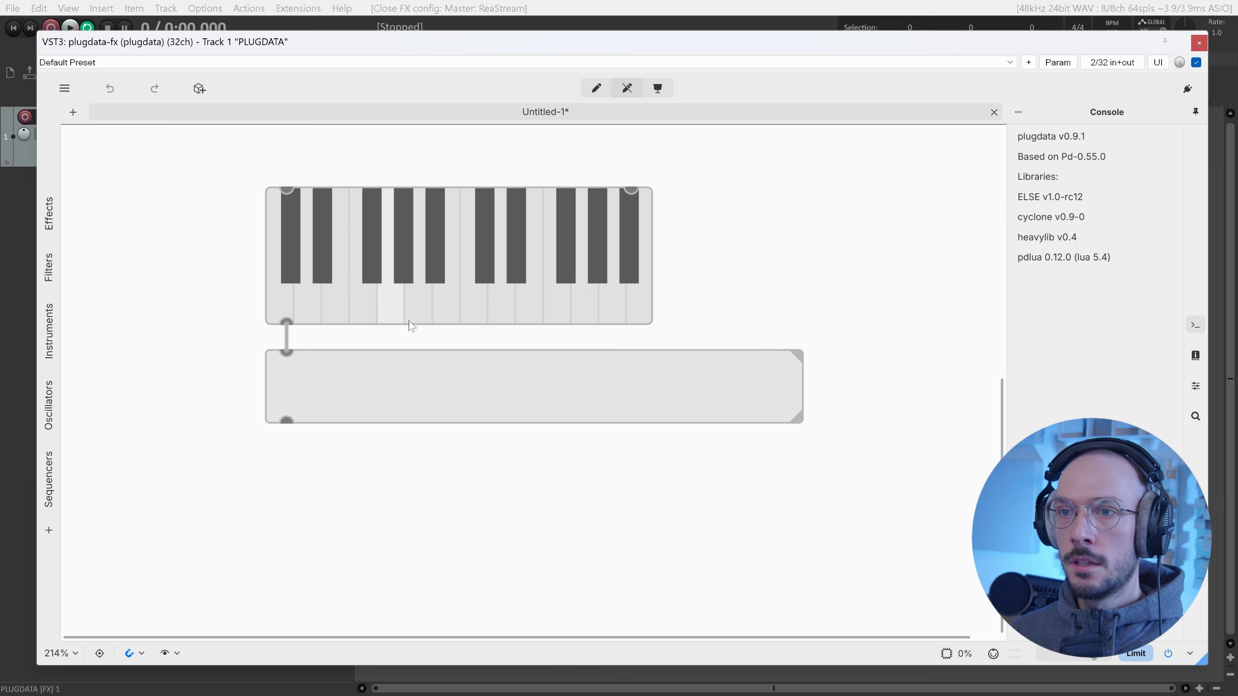
# Play the lowest C key at different heights to show note and velocity pairs.
pyautogui.click(273, 306)
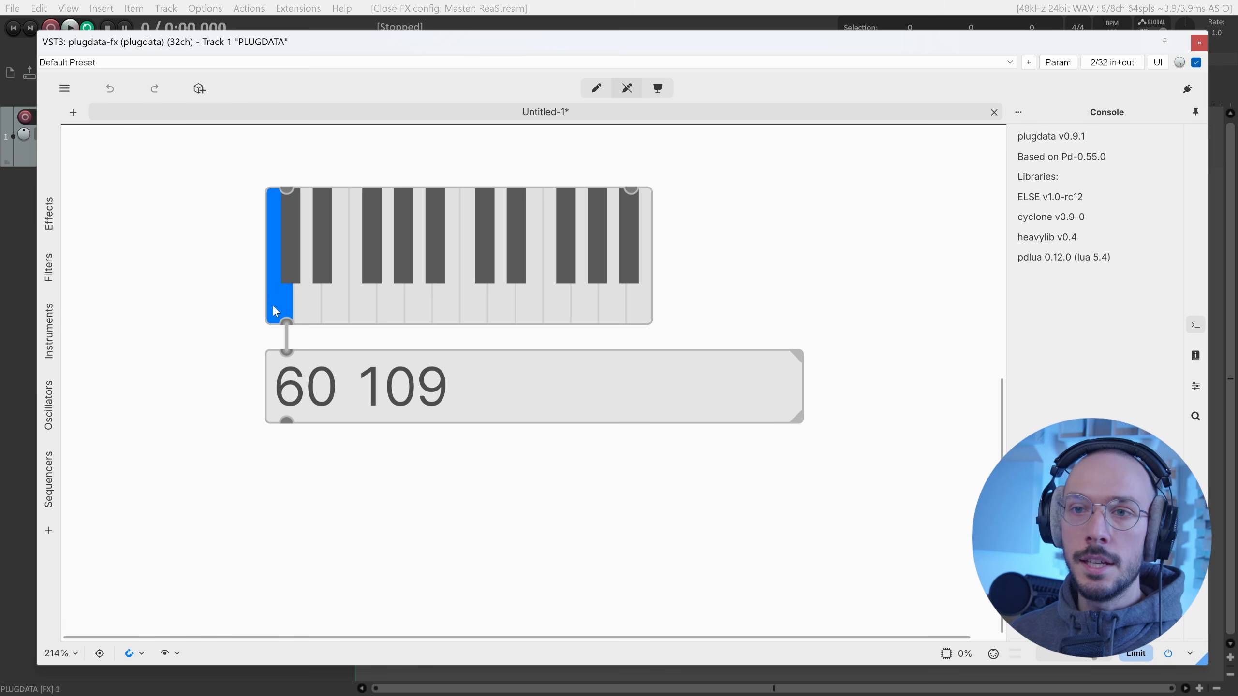
pyautogui.click(272, 305)
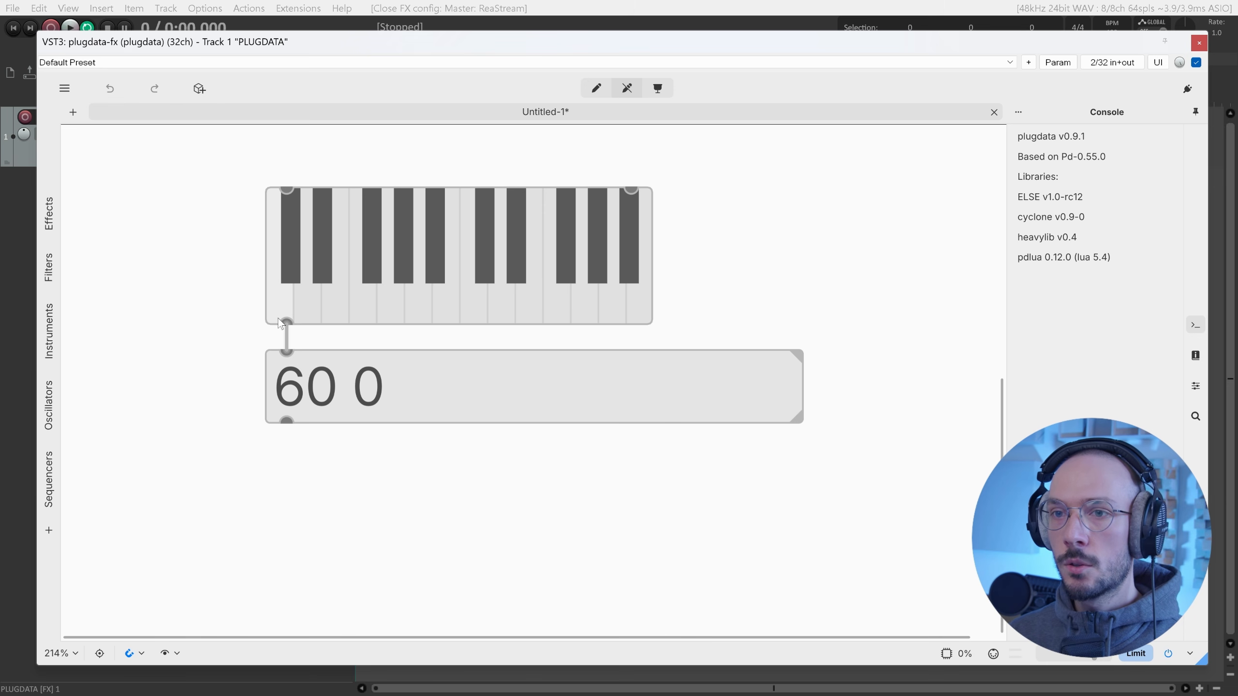
pyautogui.click(274, 277)
pyautogui.click(274, 288)
pyautogui.click(275, 296)
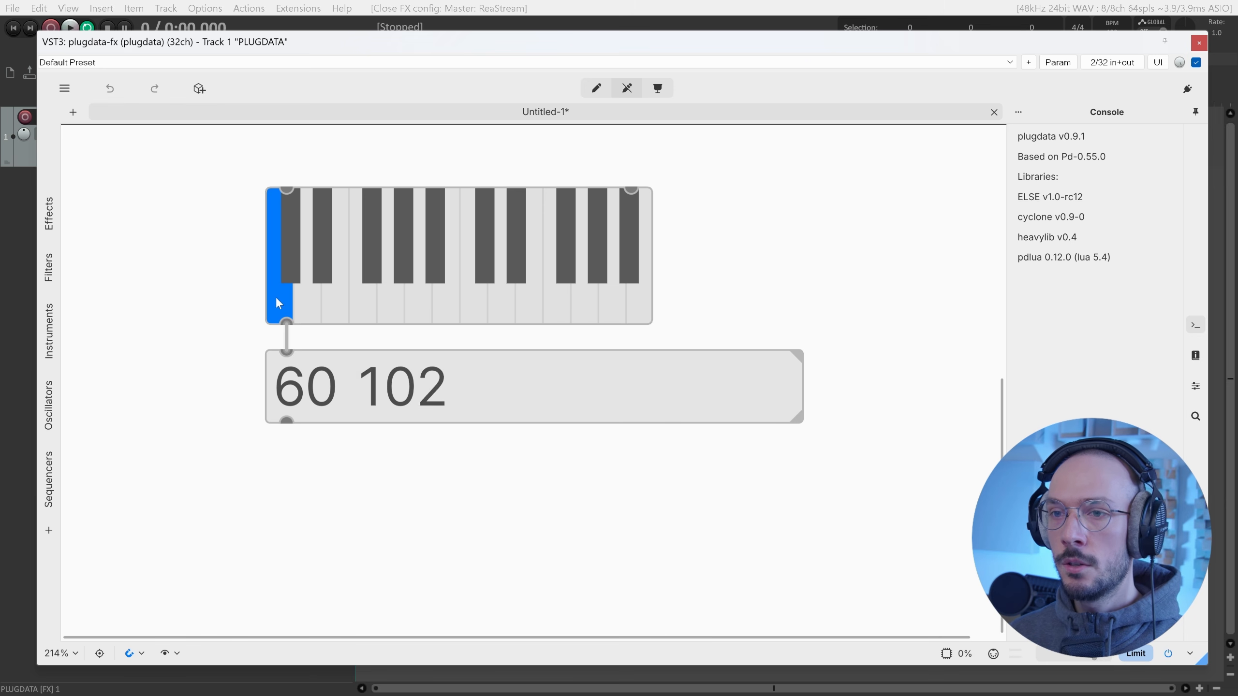
pyautogui.click(277, 283)
pyautogui.click(275, 294)
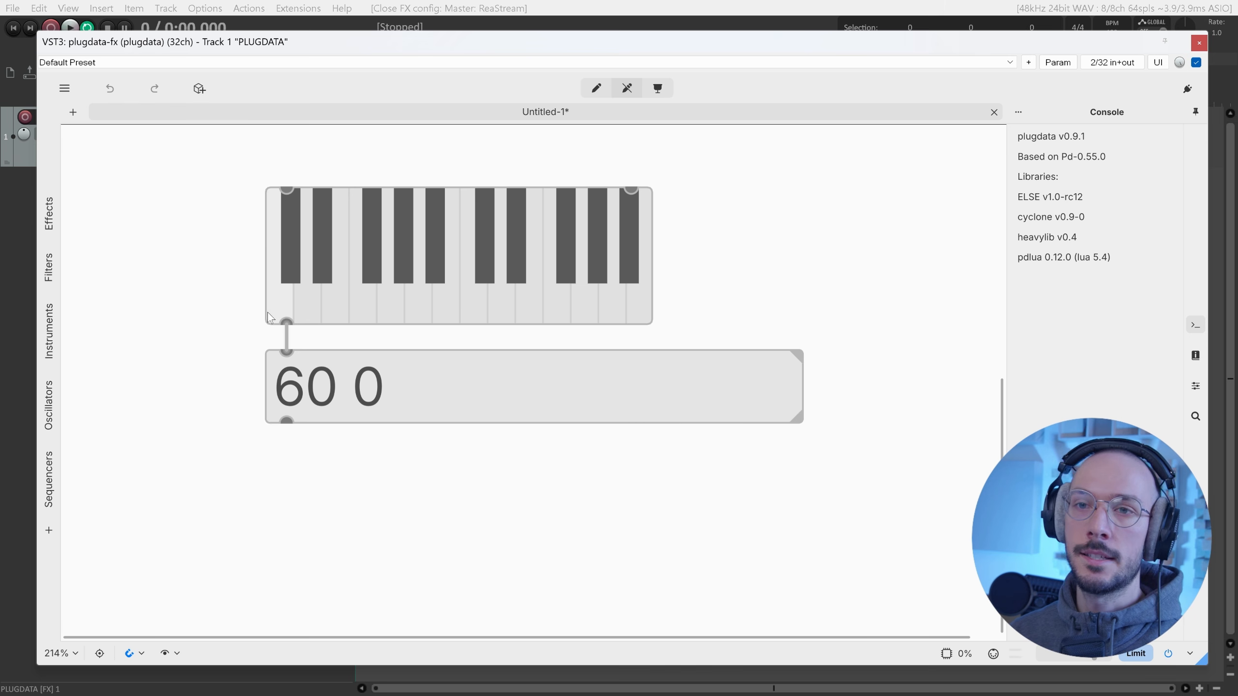
pyautogui.click(274, 195)
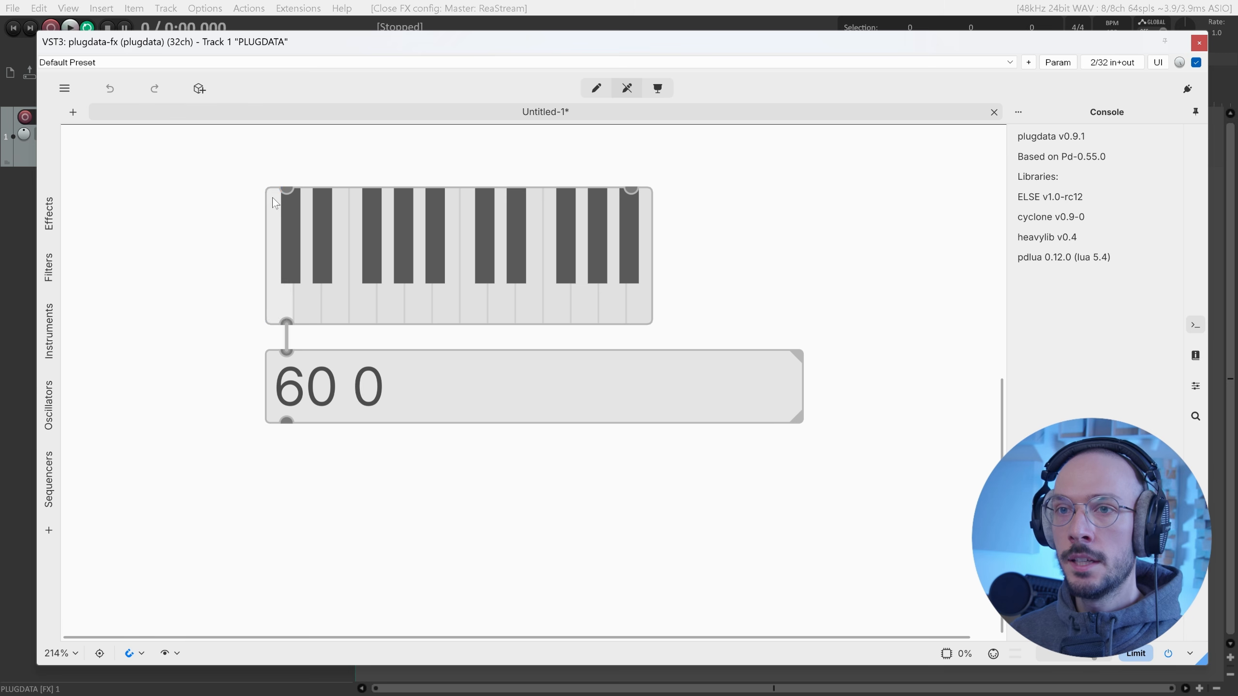
pyautogui.click(270, 224)
pyautogui.click(267, 262)
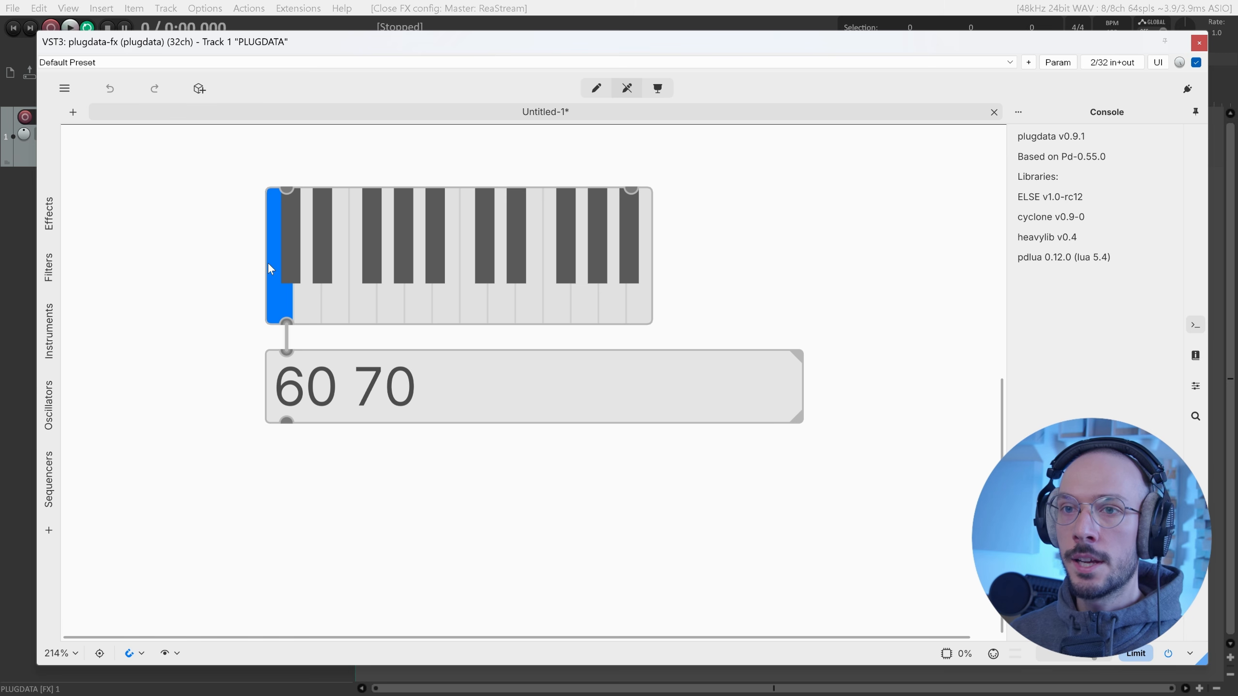
pyautogui.click(273, 322)
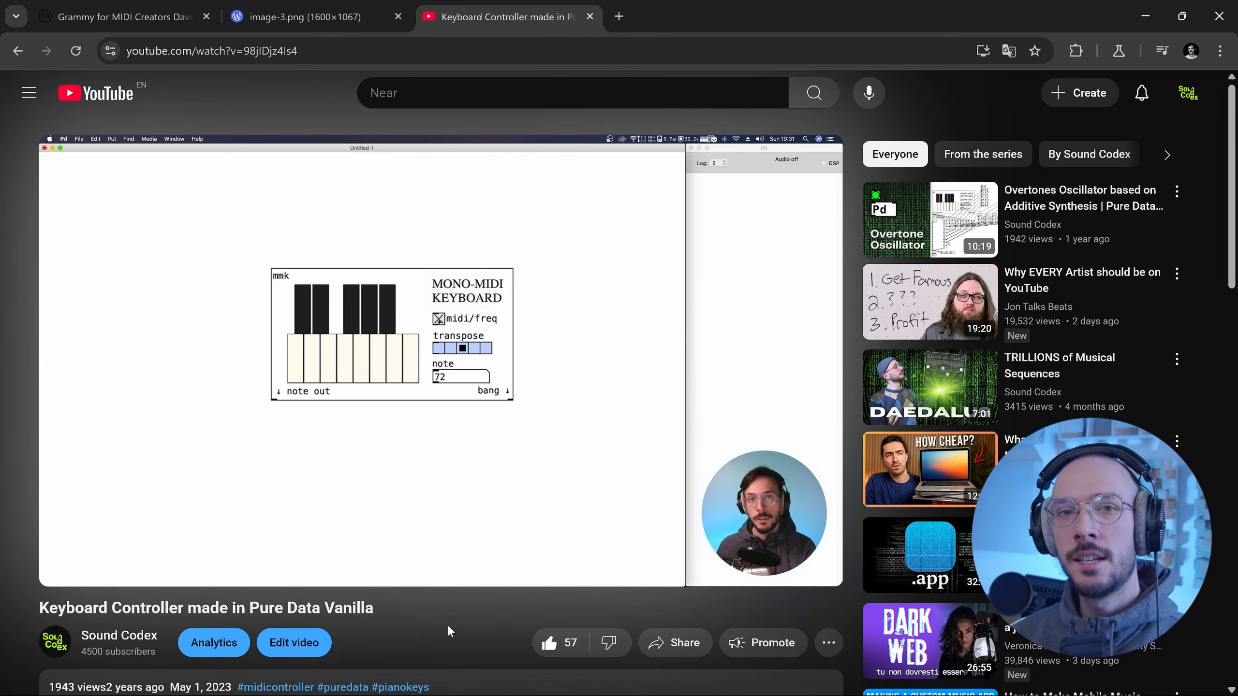
# Scroll the video page to check the upload year, then clear the highlight.
pyautogui.scroll(-3, 449, 627)
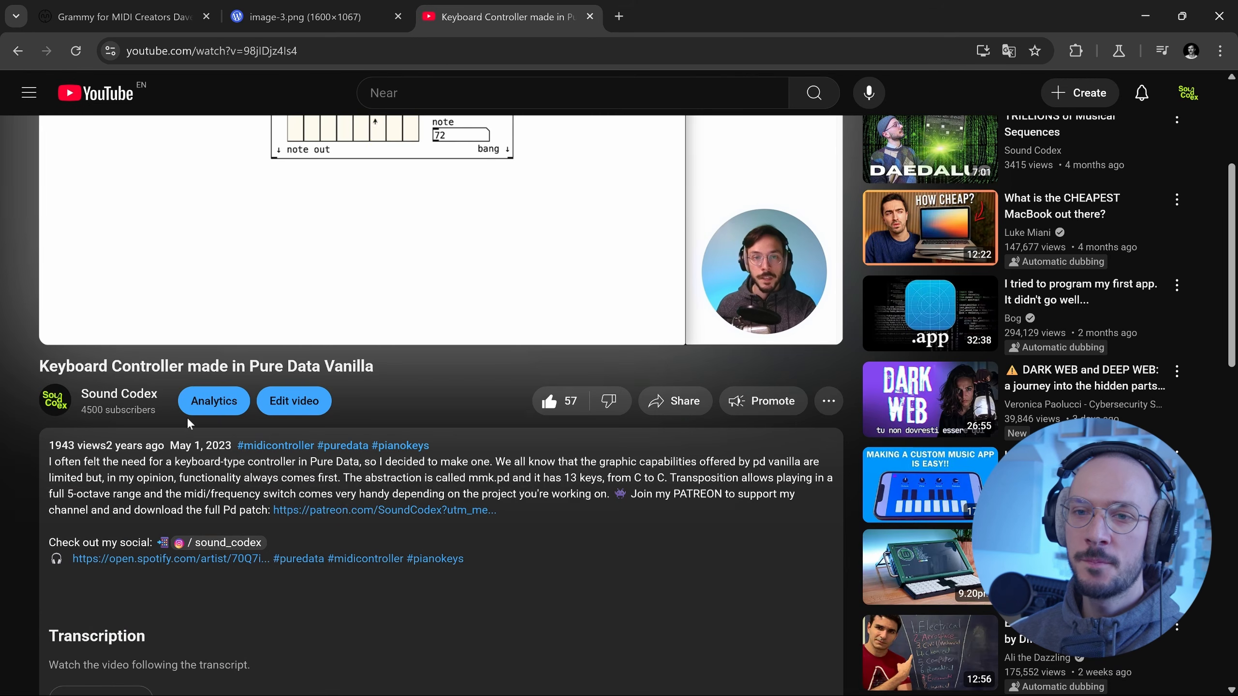
pyautogui.doubleClick(221, 447)
pyautogui.scroll(3, 439, 515)
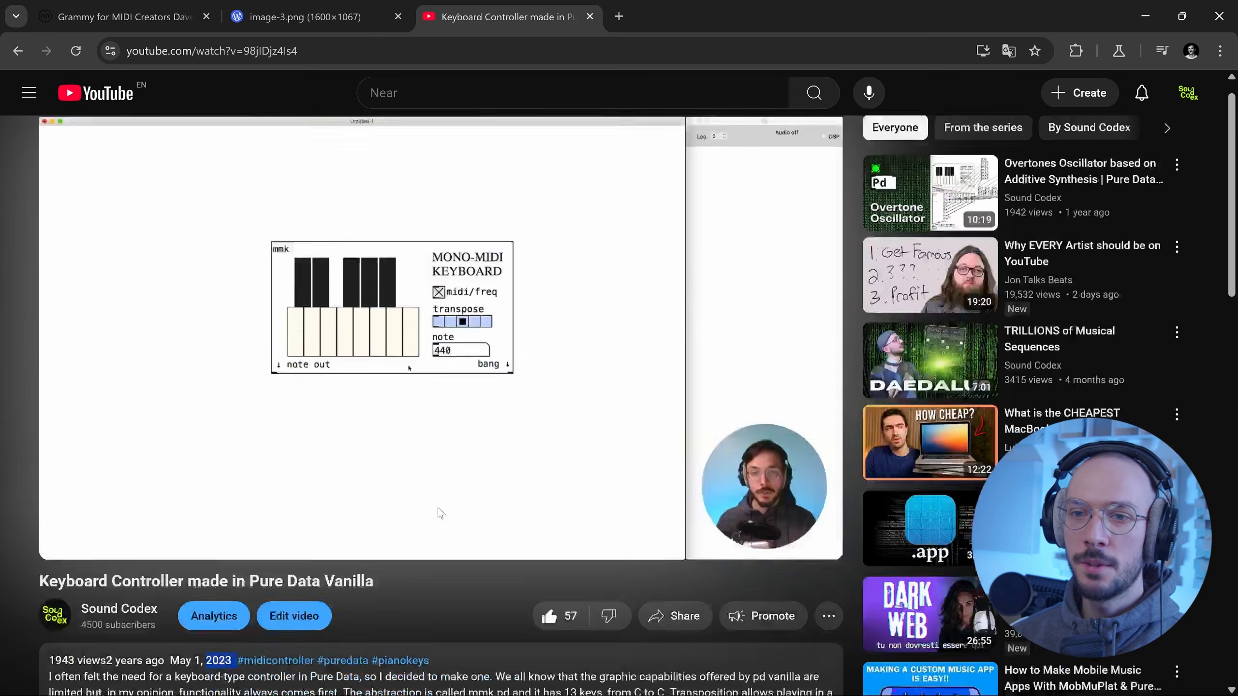
pyautogui.click(451, 605)
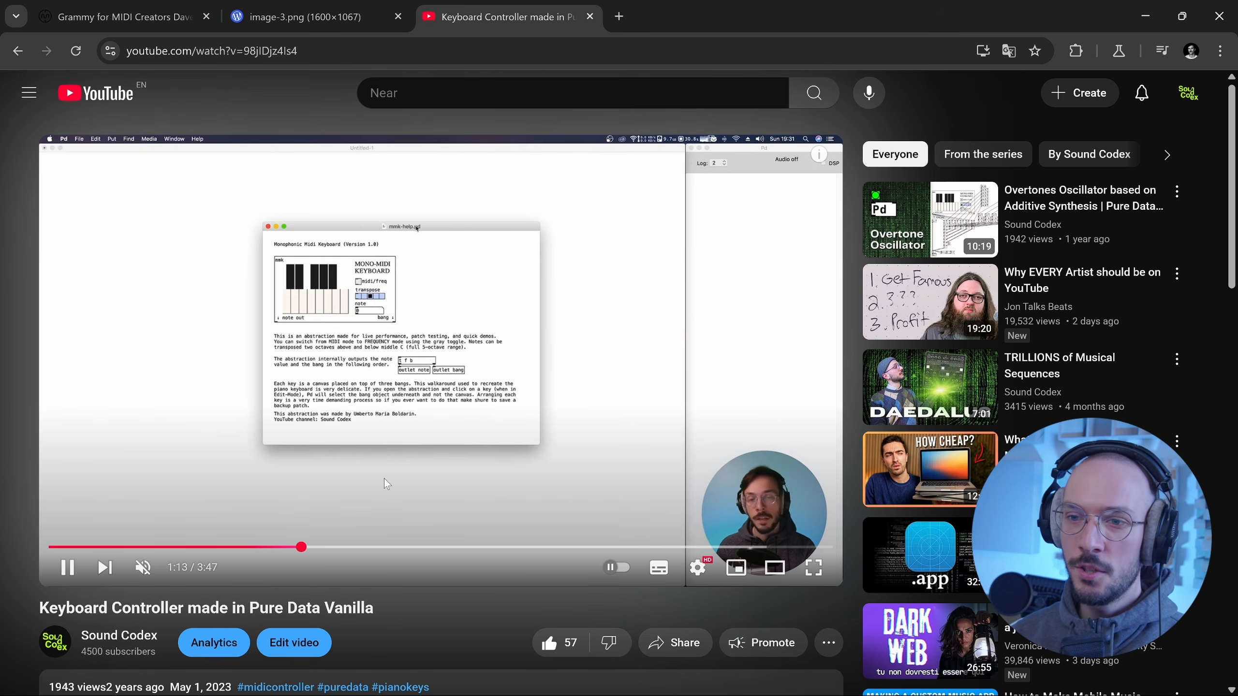
# Skip the video ahead to where the Pd patch internals appear.
pyautogui.click(342, 547)
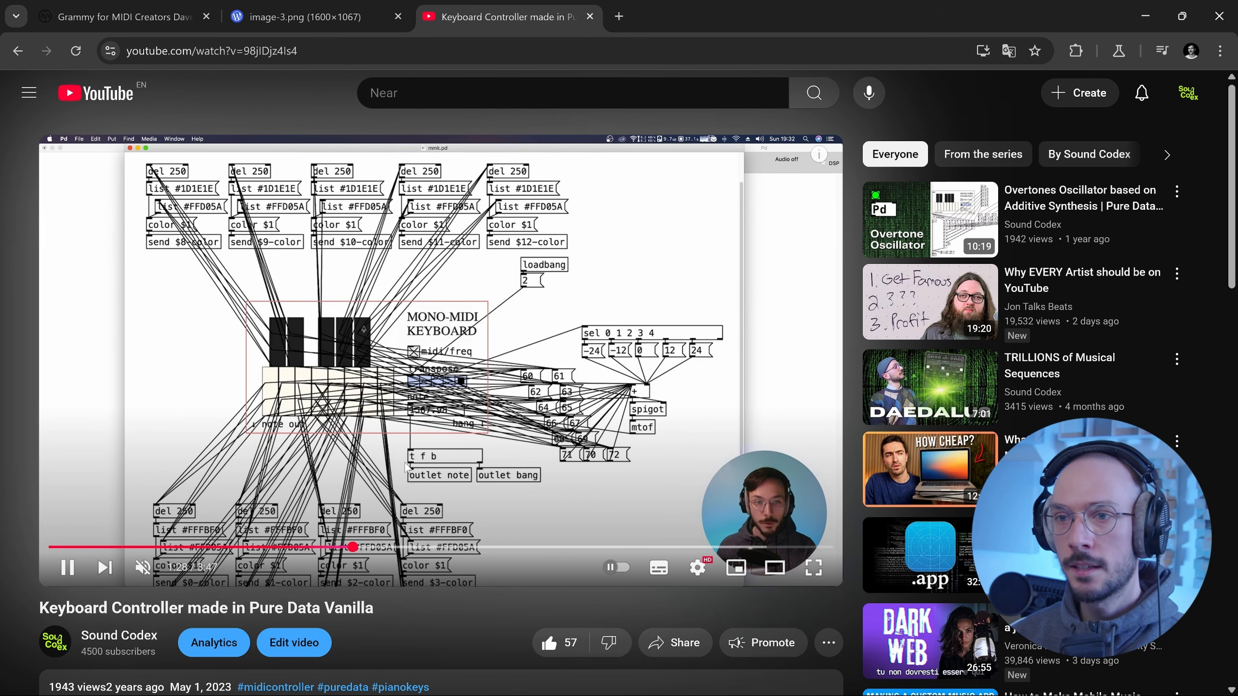
pyautogui.click(389, 546)
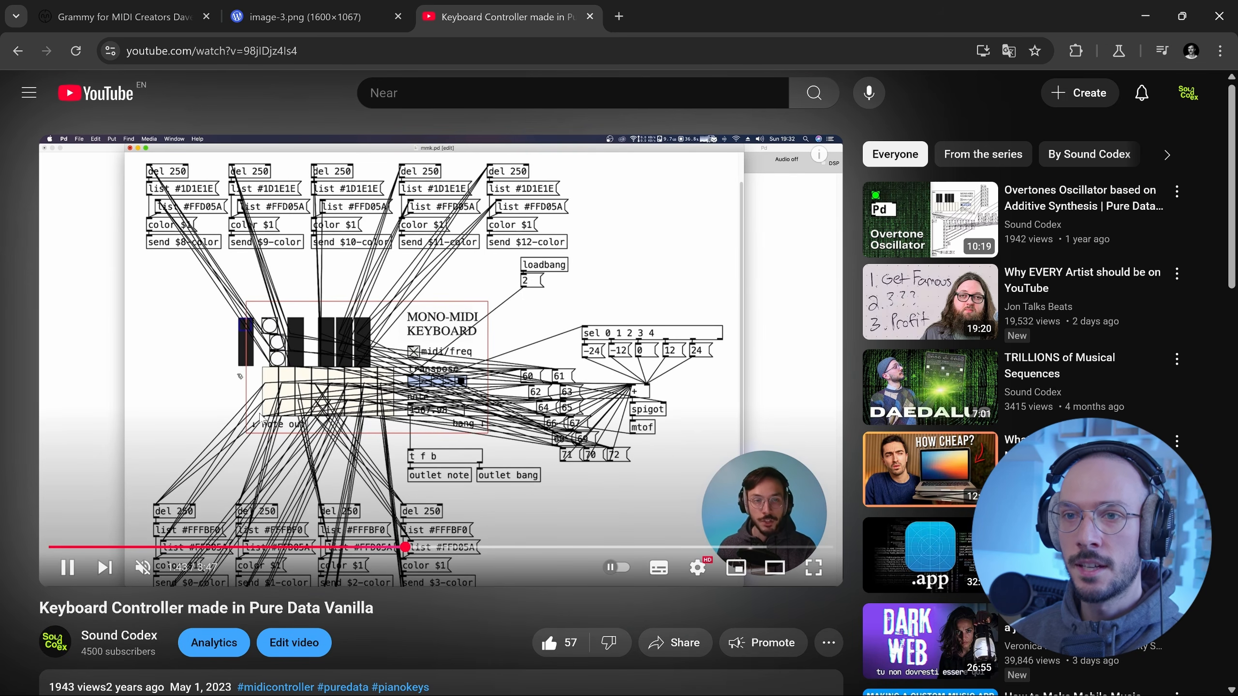
pyautogui.press('Right')
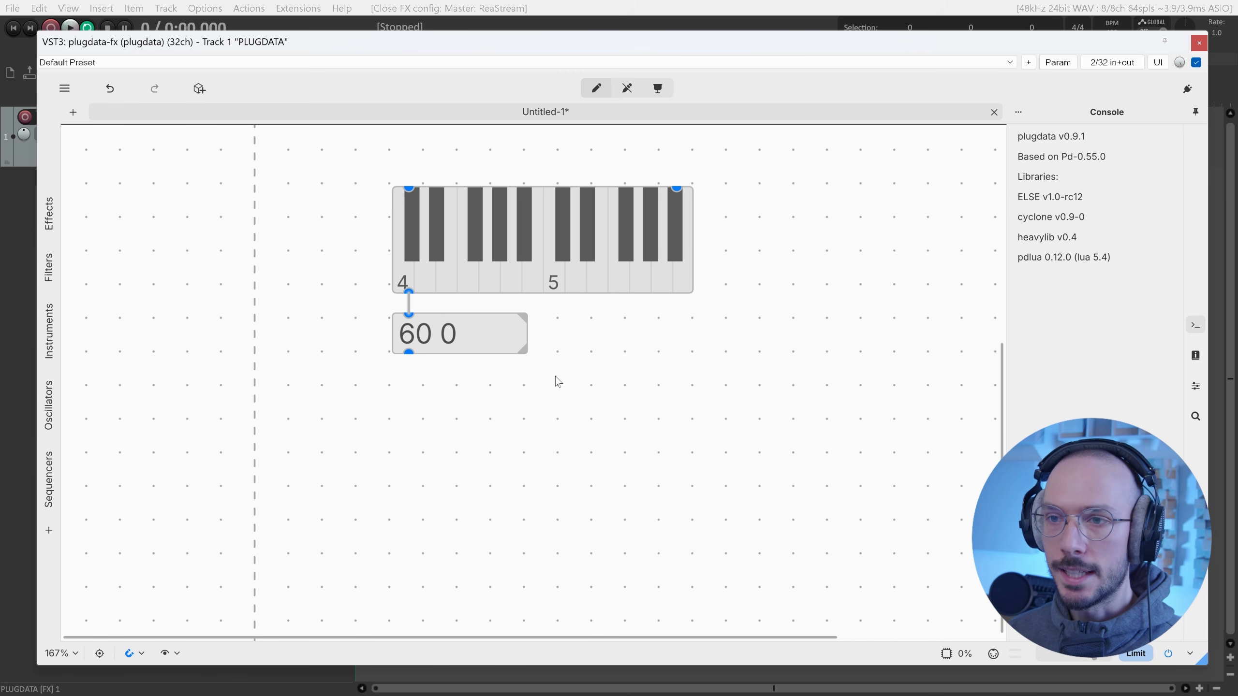
# Create an unpack f f object fed by the list box.
pyautogui.hotkey('ctrl', '1')
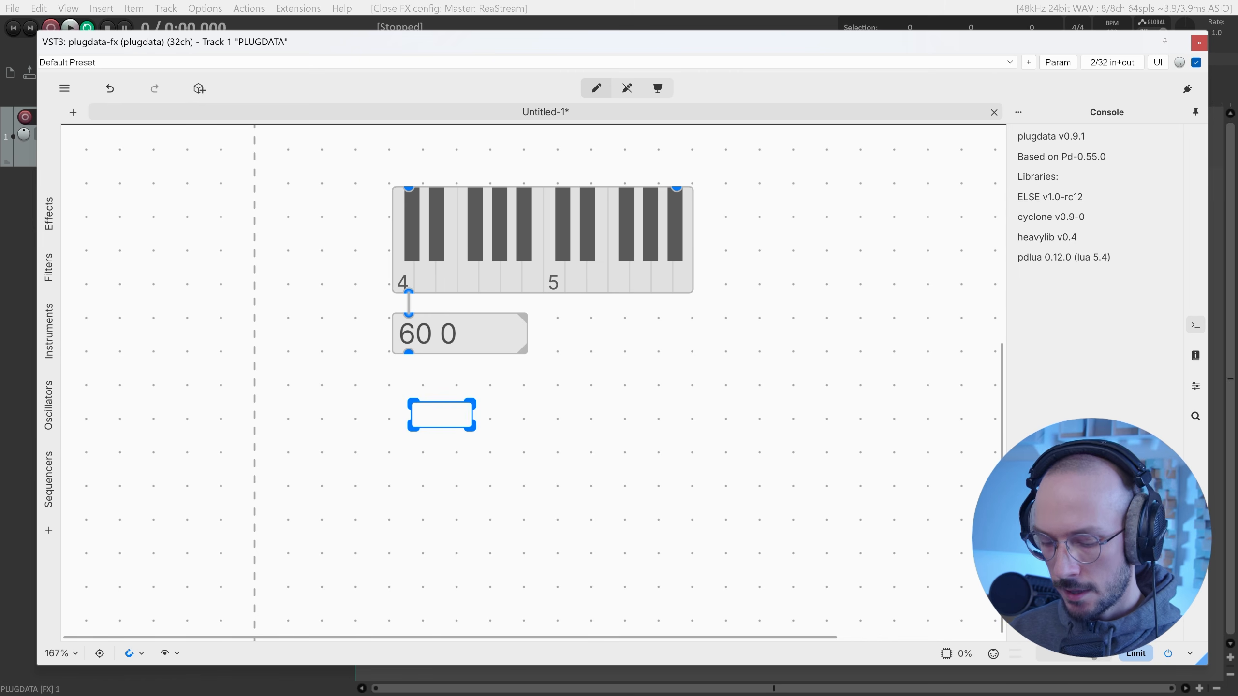
pyautogui.write('unpack')
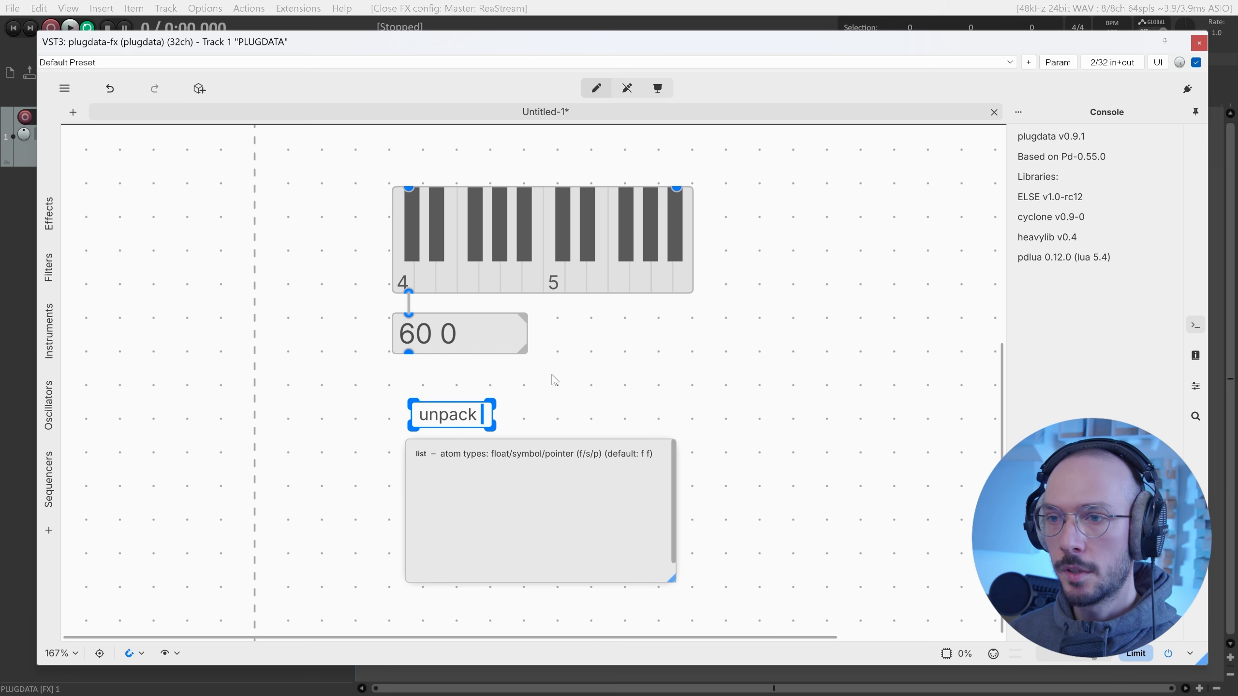
pyautogui.write(' f f')
pyautogui.click(544, 415)
pyautogui.moveTo(408, 352); pyautogui.dragTo(406, 434)
# Attach a number box to each of unpack's two outlets.
pyautogui.hotkey('ctrl', '3')
pyautogui.click(499, 440)
pyautogui.hotkey('ctrl', '3')
pyautogui.moveTo(488, 432); pyautogui.dragTo(495, 435)
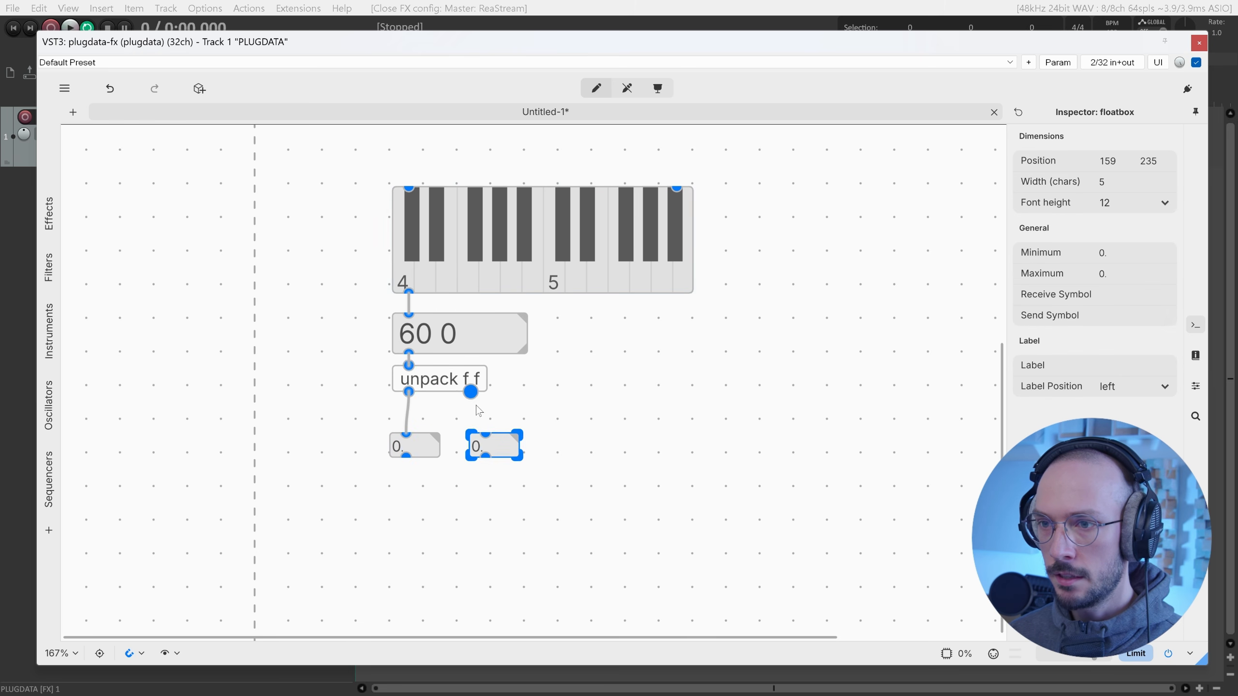
pyautogui.moveTo(470, 391); pyautogui.dragTo(471, 431)
# Test by playing C4 and D4, showing 62 and 0 in the number boxes.
pyautogui.hotkey('ctrl', 'e')
pyautogui.click(404, 268)
pyautogui.click(424, 264)
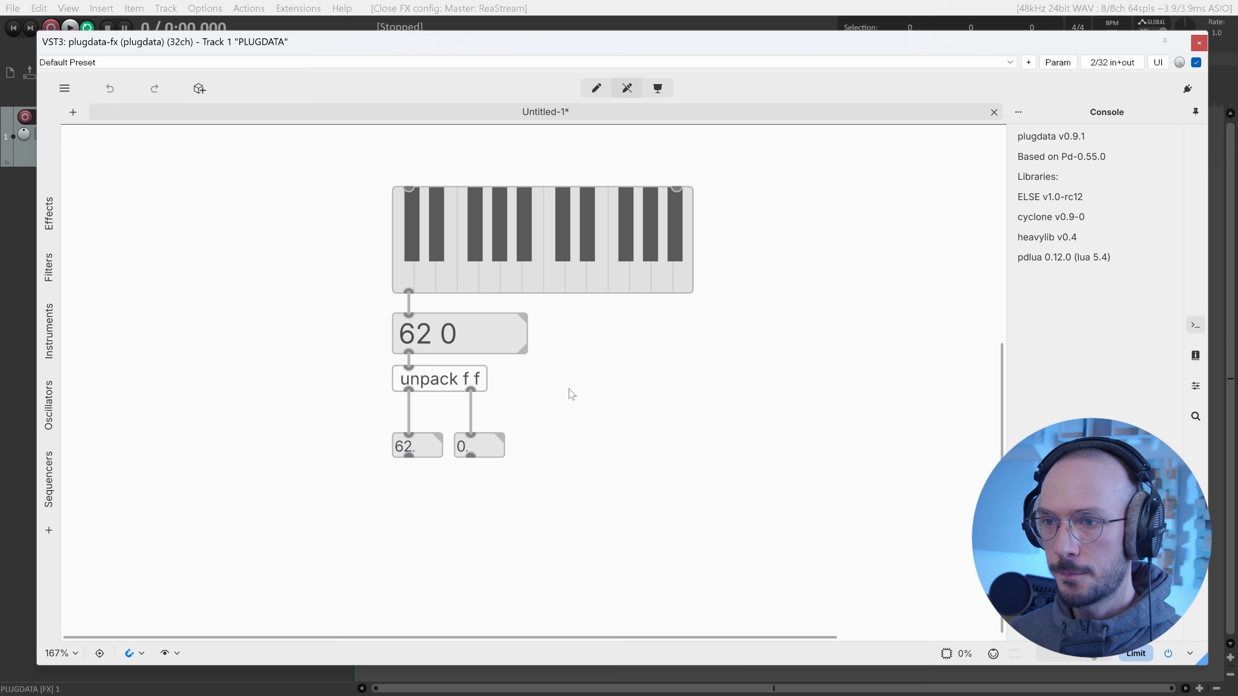
pyautogui.hotkey('ctrl', 'e')
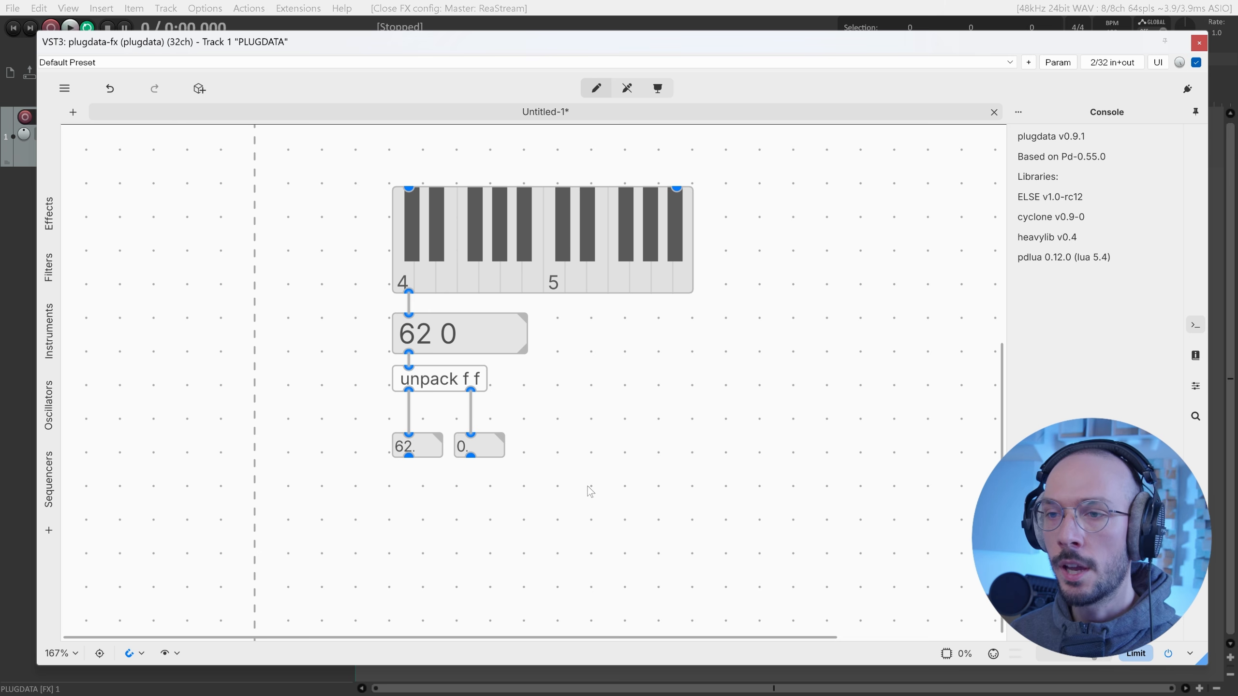
# Move both number boxes up closer to unpack.
pyautogui.moveTo(576, 470); pyautogui.dragTo(473, 429)
pyautogui.moveTo(564, 465); pyautogui.dragTo(429, 443)
pyautogui.moveTo(426, 446); pyautogui.dragTo(426, 422)
# Create a > 0 comparison object, highlighting its operator and 0 argument.
pyautogui.click(501, 480)
pyautogui.hotkey('ctrl', '1')
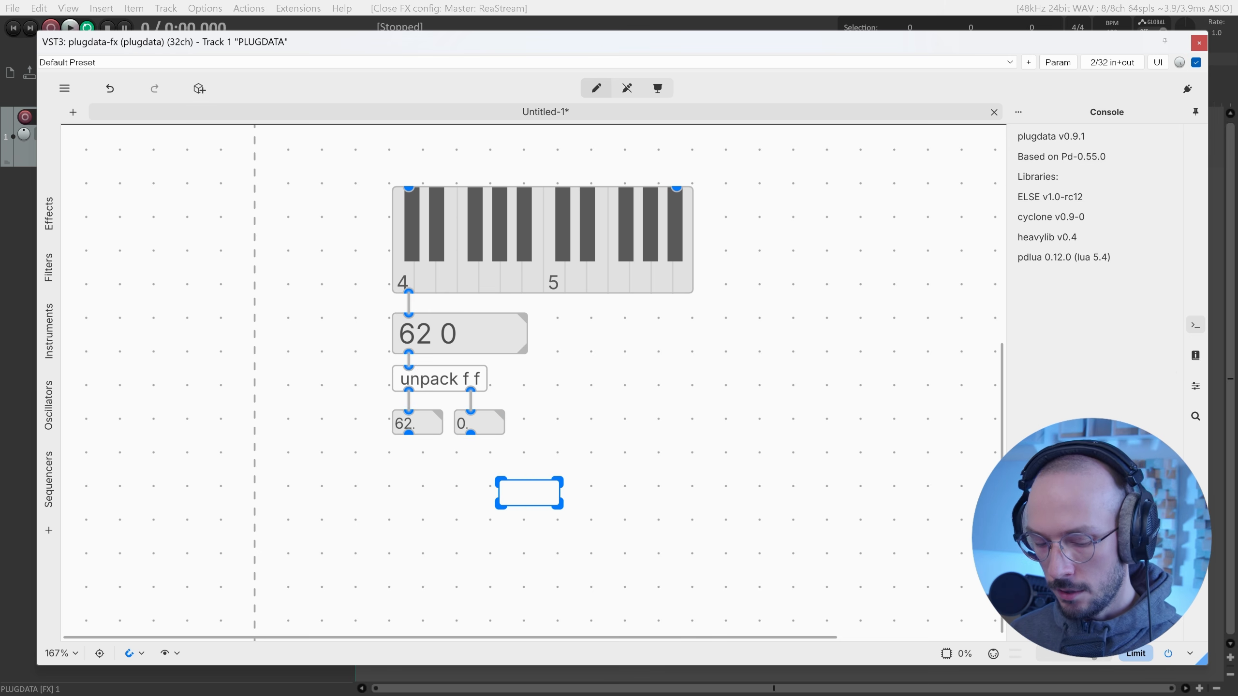
pyautogui.write('> 0')
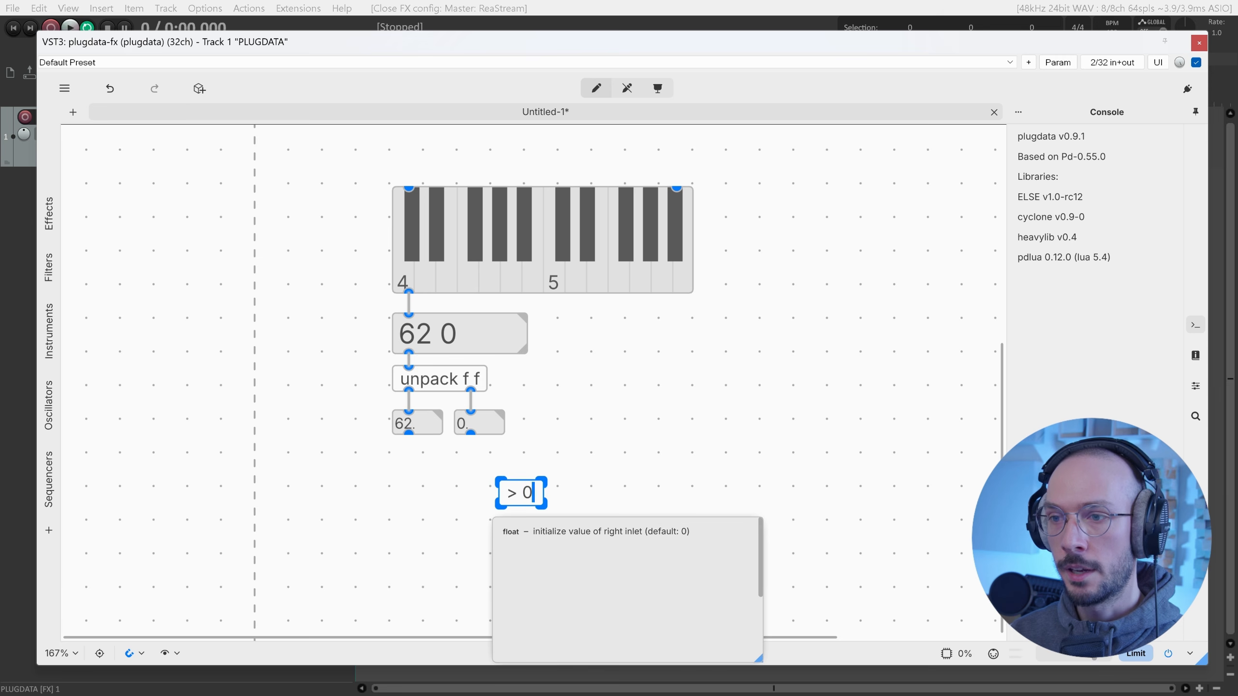
pyautogui.hotkey('shift', 'Left')
pyautogui.press('Right')
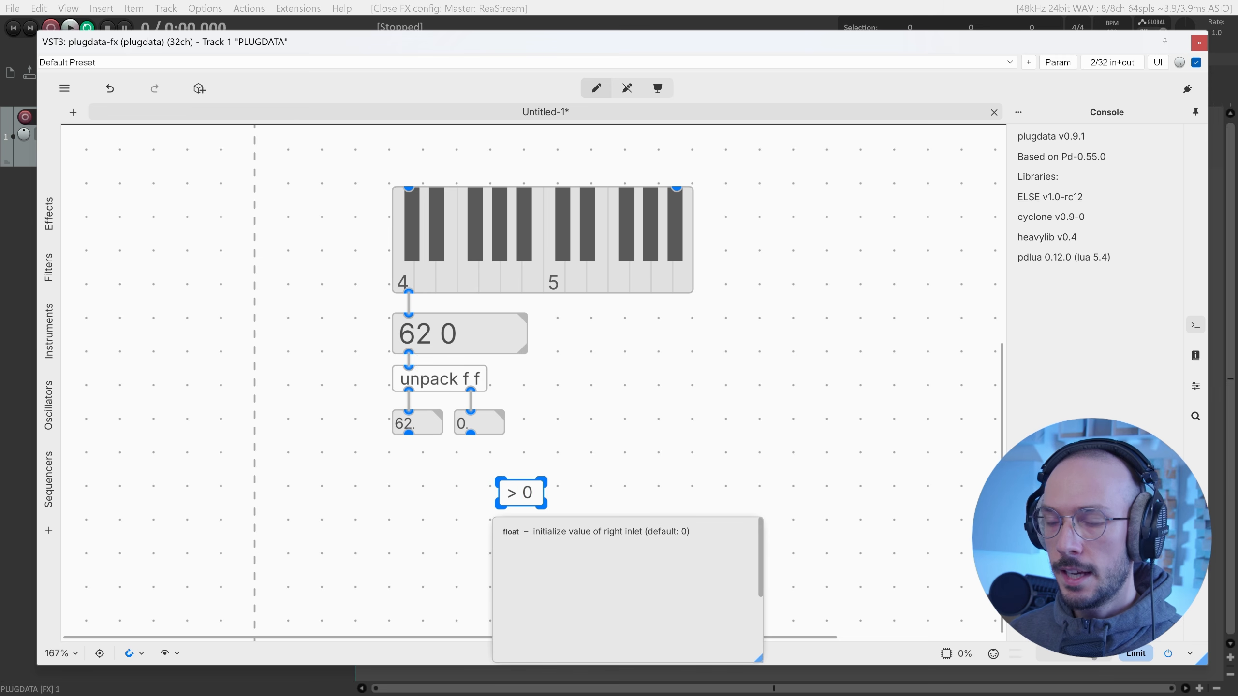
pyautogui.hotkey('shift', 'Left')
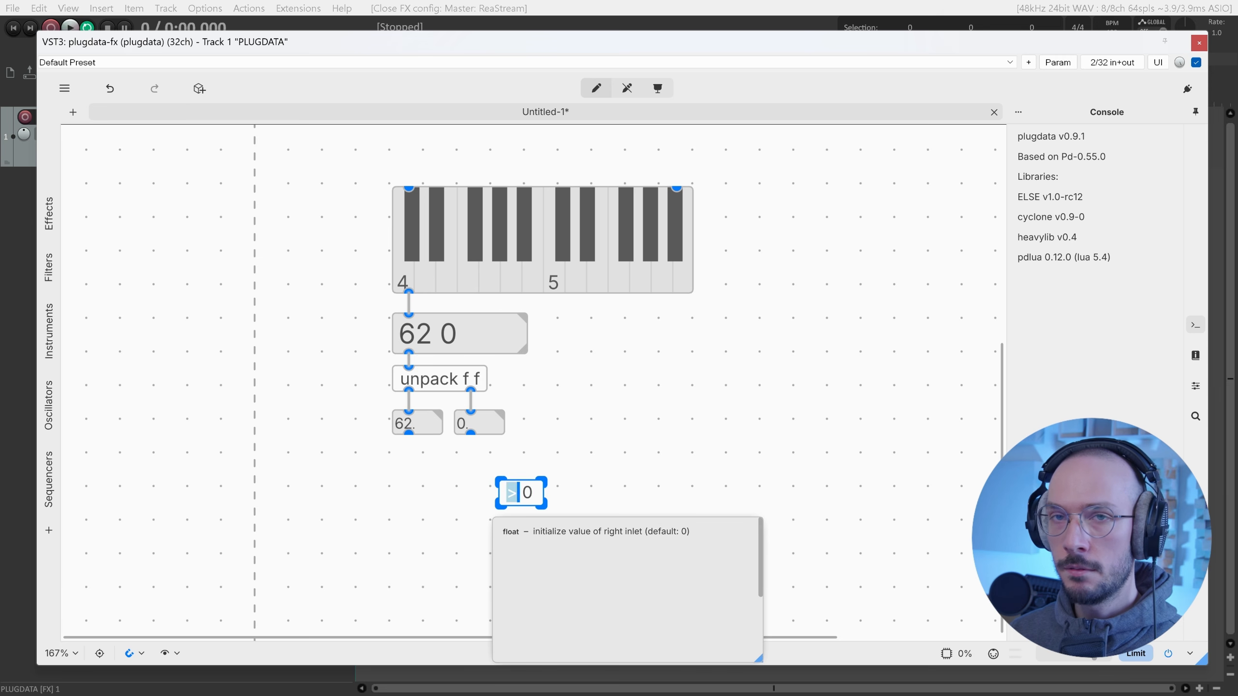
pyautogui.moveTo(522, 493); pyautogui.dragTo(534, 494)
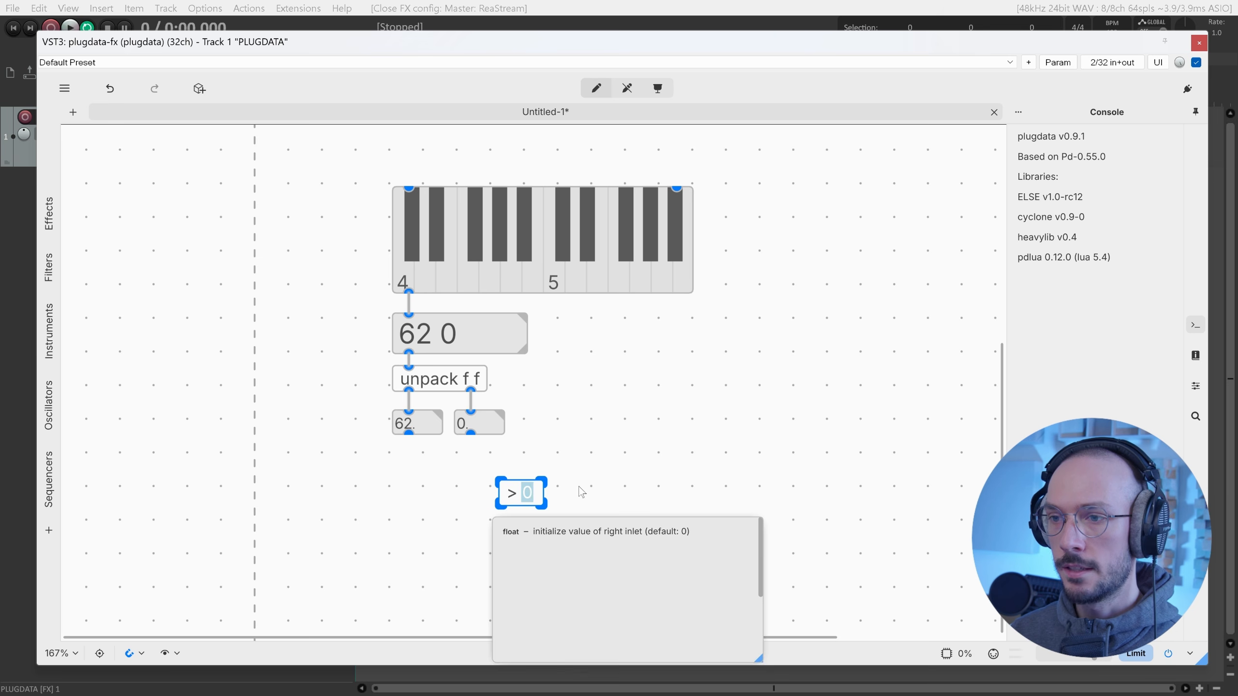
pyautogui.click(566, 498)
# Add a number box under > 0, feed it the velocity, and test with the lowest C.
pyautogui.hotkey('ctrl', 'shift', 'n')
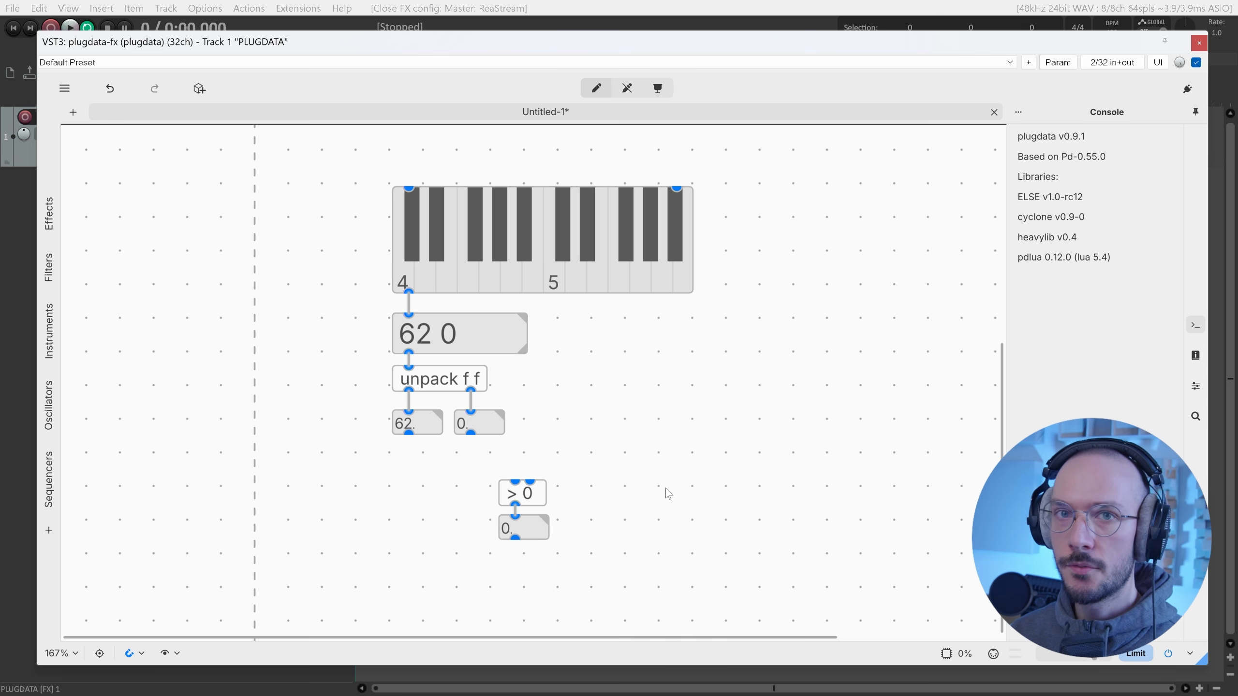
pyautogui.moveTo(471, 433); pyautogui.dragTo(492, 460)
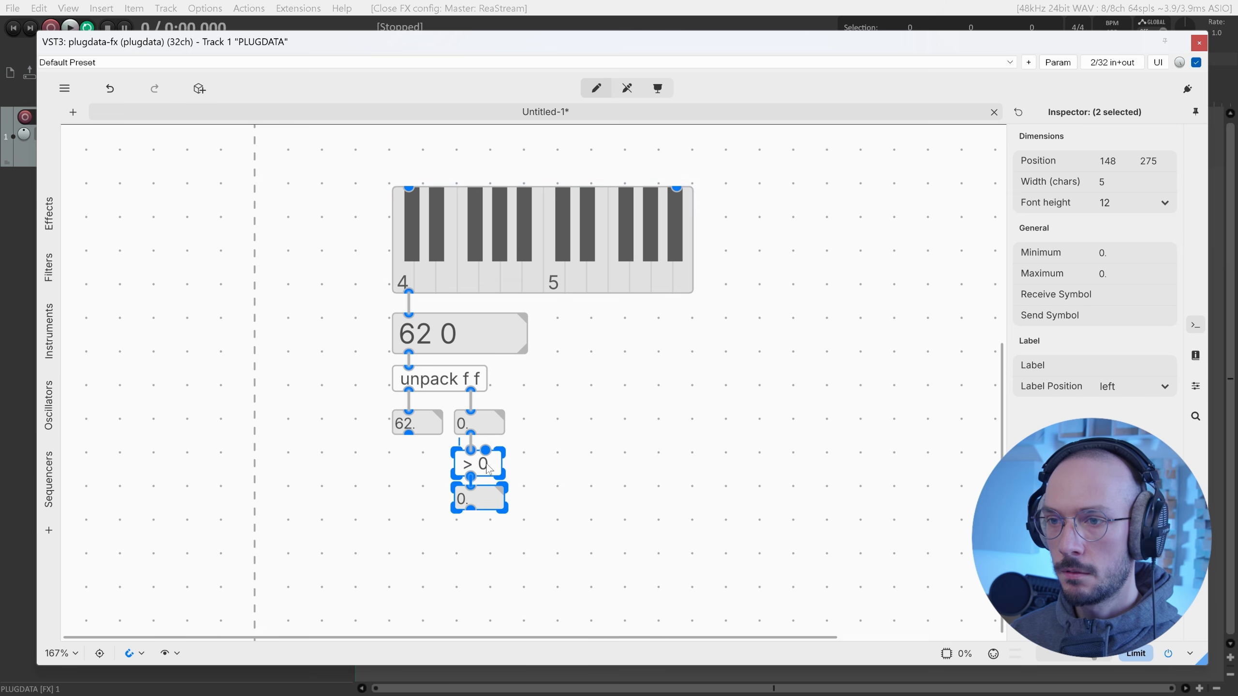
pyautogui.hotkey('ctrl', 'e')
pyautogui.click(409, 277)
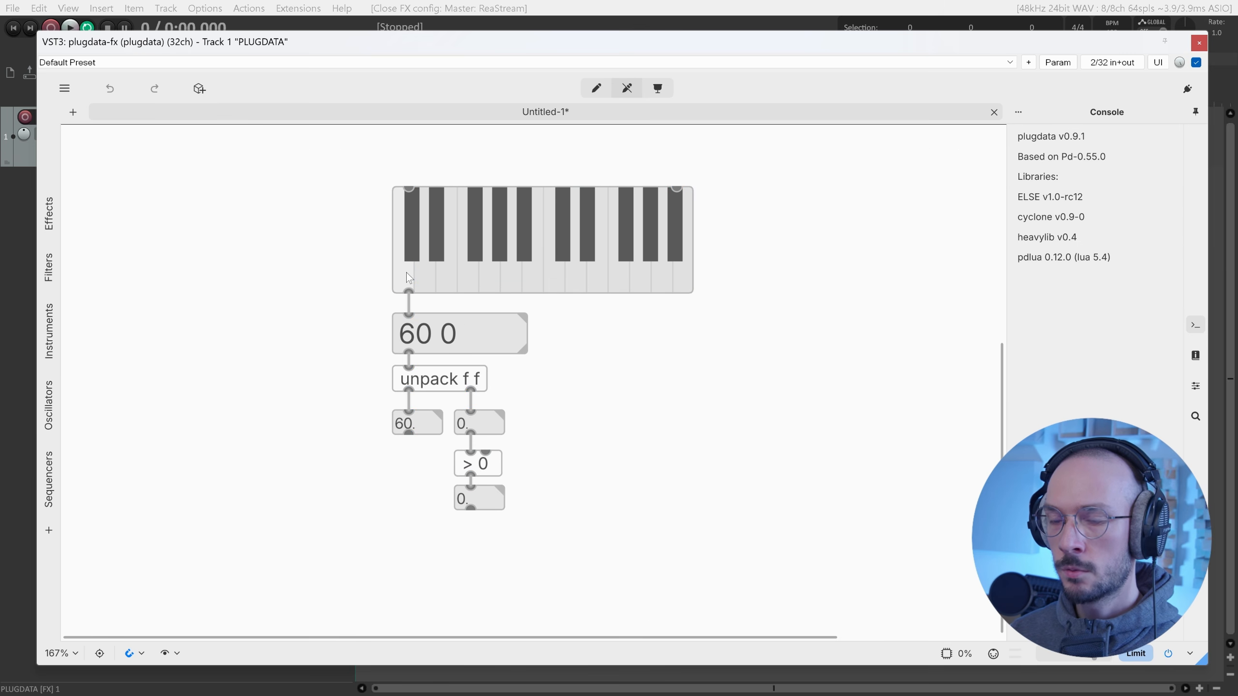
pyautogui.hotkey('ctrl', 'e')
pyautogui.click(462, 393)
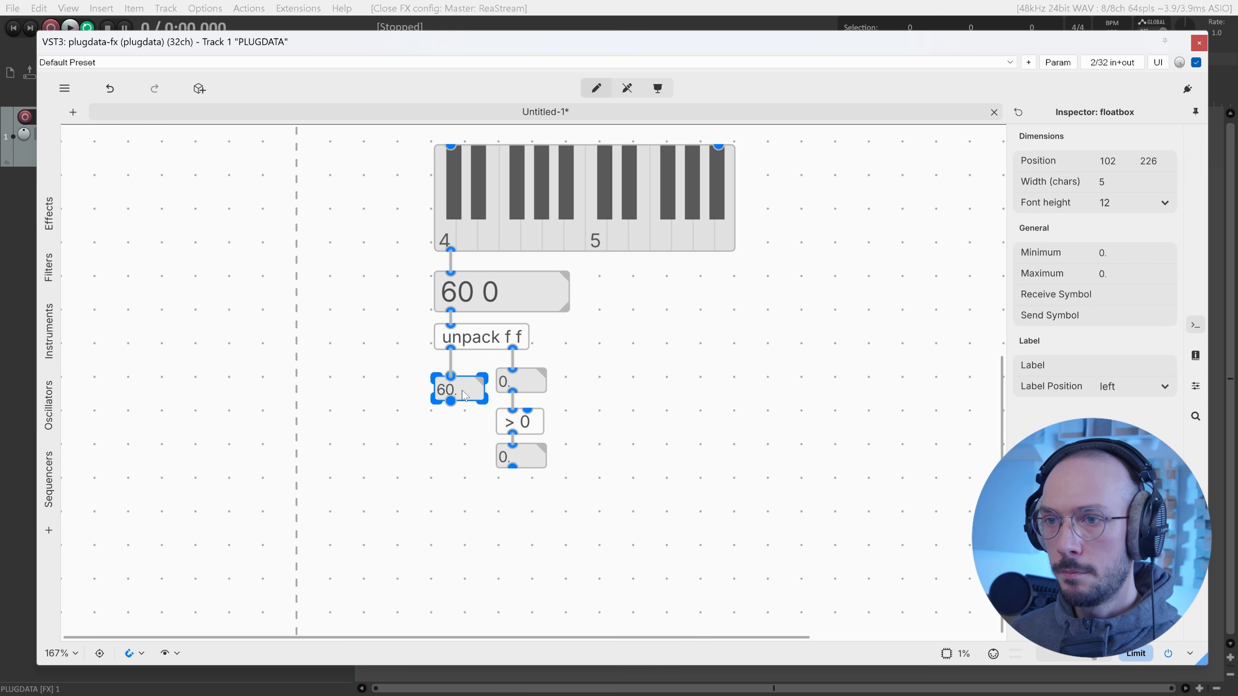
# Align the note number box and add an mtof object fed by it.
pyautogui.moveTo(462, 391); pyautogui.dragTo(462, 383)
pyautogui.click(440, 517)
pyautogui.hotkey('ctrl', '1')
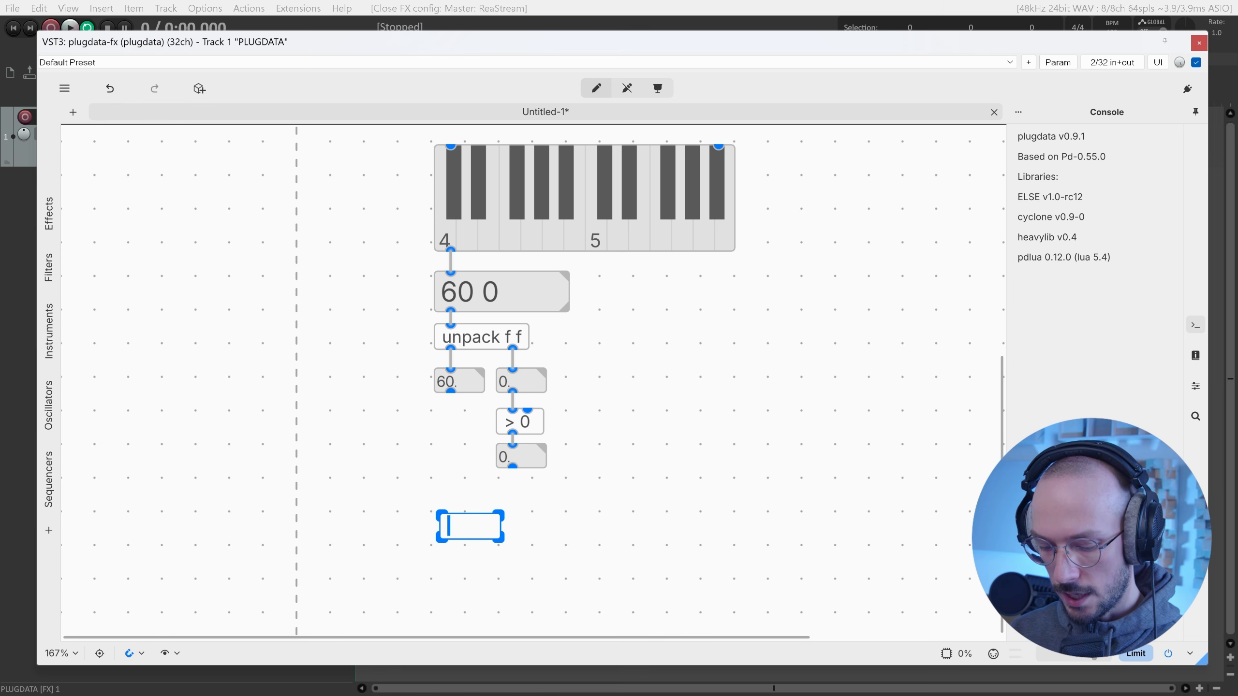
pyautogui.write('mtof')
pyautogui.click(449, 487)
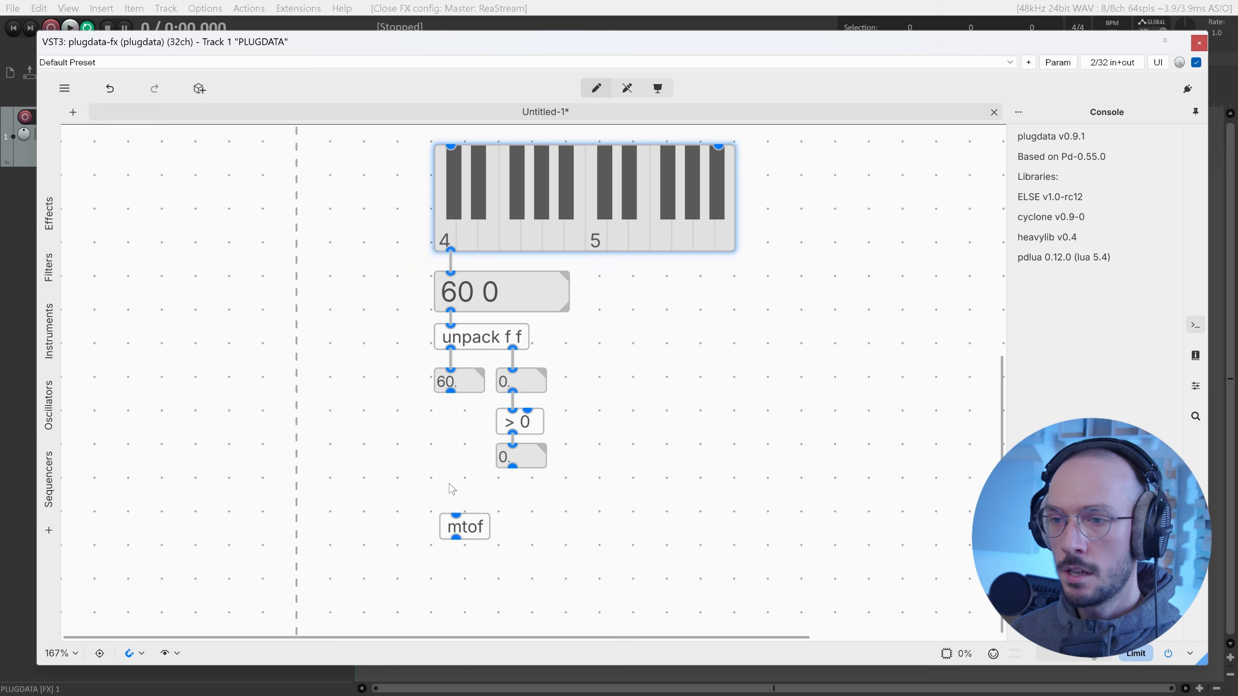
pyautogui.moveTo(450, 391); pyautogui.dragTo(467, 478)
pyautogui.scroll(-1, 486, 477)
# Add an osc~ below mtof and connect mtof into it.
pyautogui.hotkey('ctrl', '1')
pyautogui.write('osc~')
pyautogui.click(451, 432)
pyautogui.moveTo(502, 494); pyautogui.dragTo(488, 487)
# Create an asr~ envelope and line it up beside osc~.
pyautogui.hotkey('ctrl', '1')
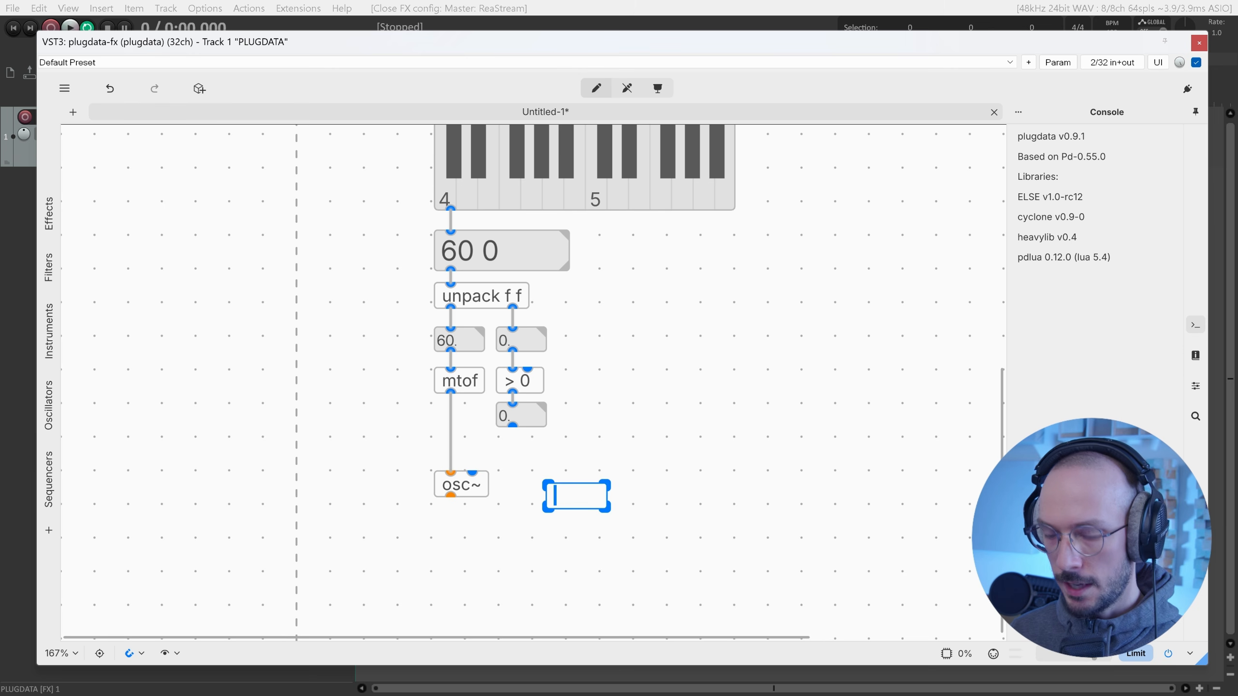
pyautogui.write('asr~')
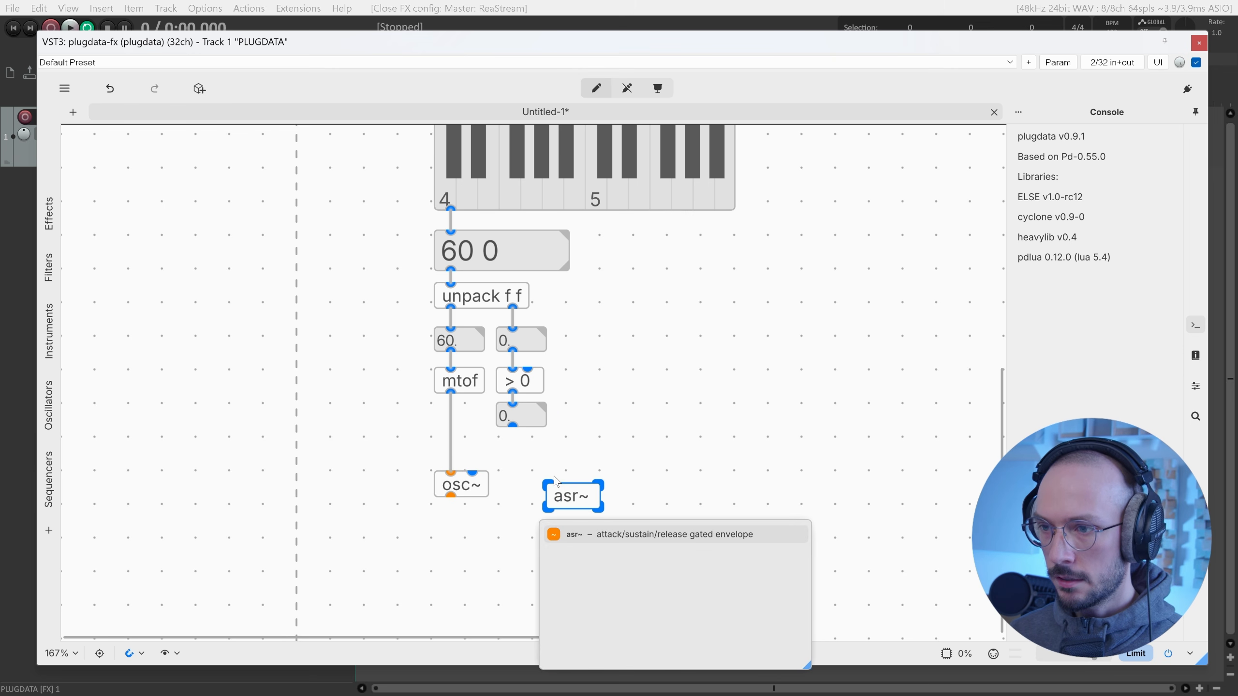
pyautogui.click(585, 463)
pyautogui.scroll(3, 525, 441)
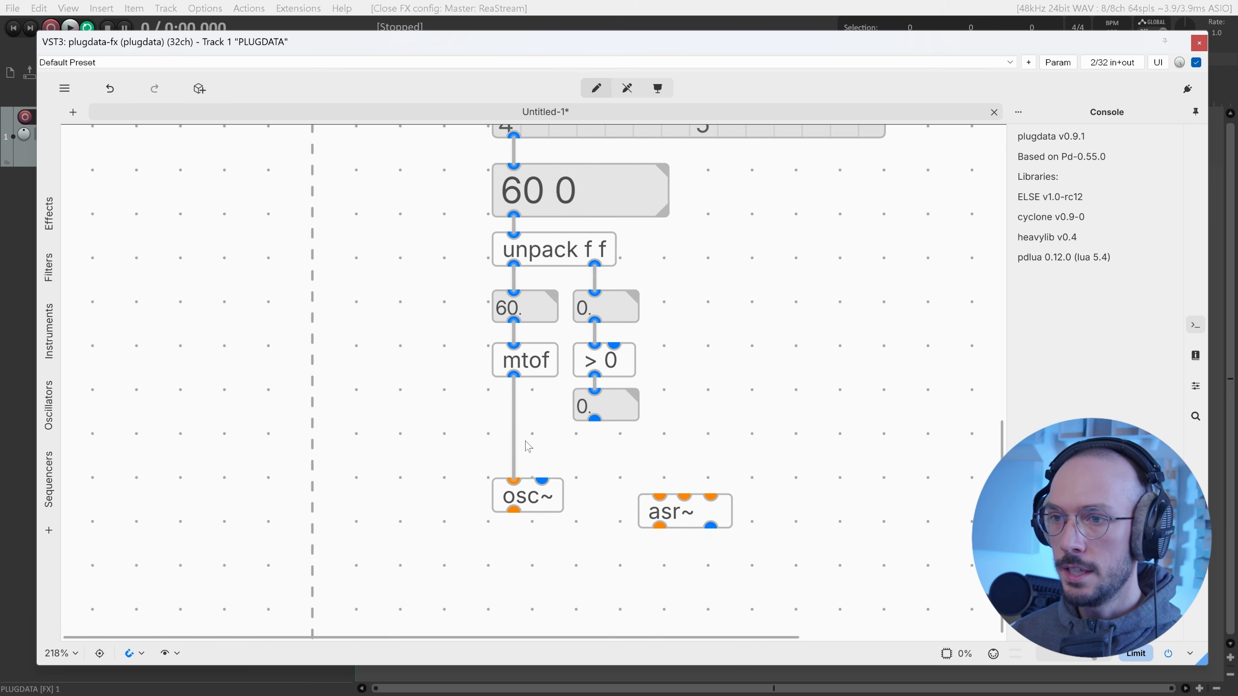
pyautogui.moveTo(733, 483); pyautogui.dragTo(660, 467)
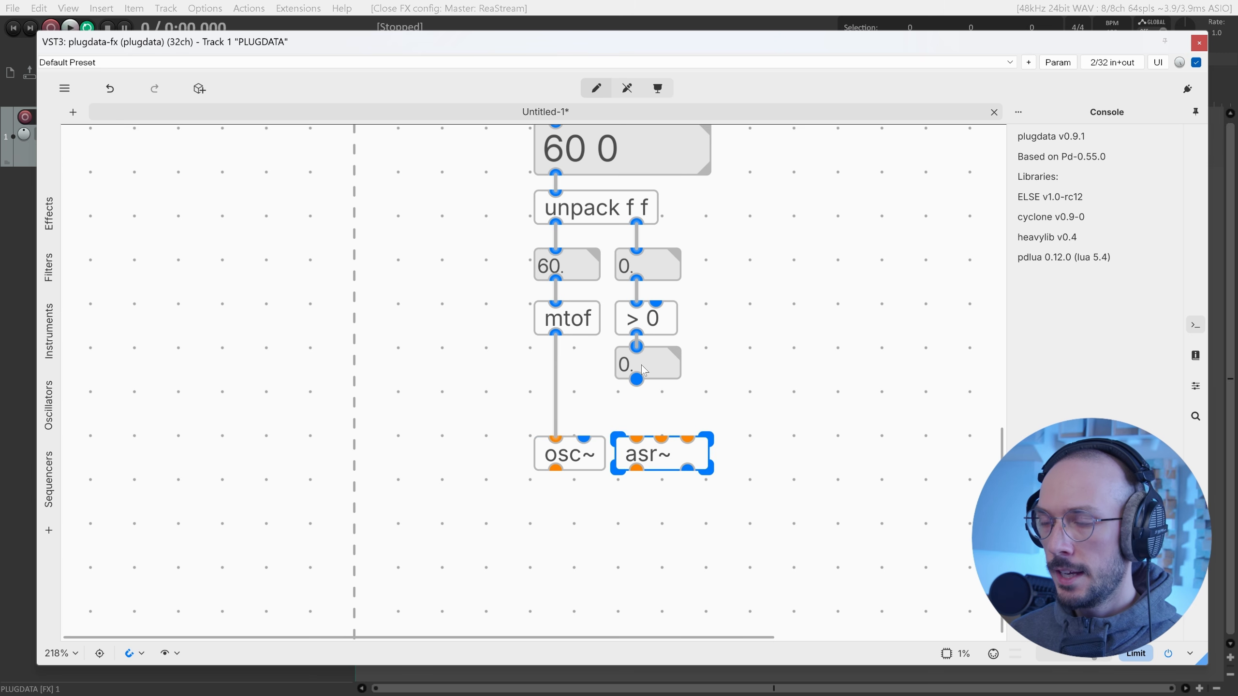
# Create a sig~ object and place it under the note-on gate number box.
pyautogui.hotkey('ctrl', '1')
pyautogui.write('sig')
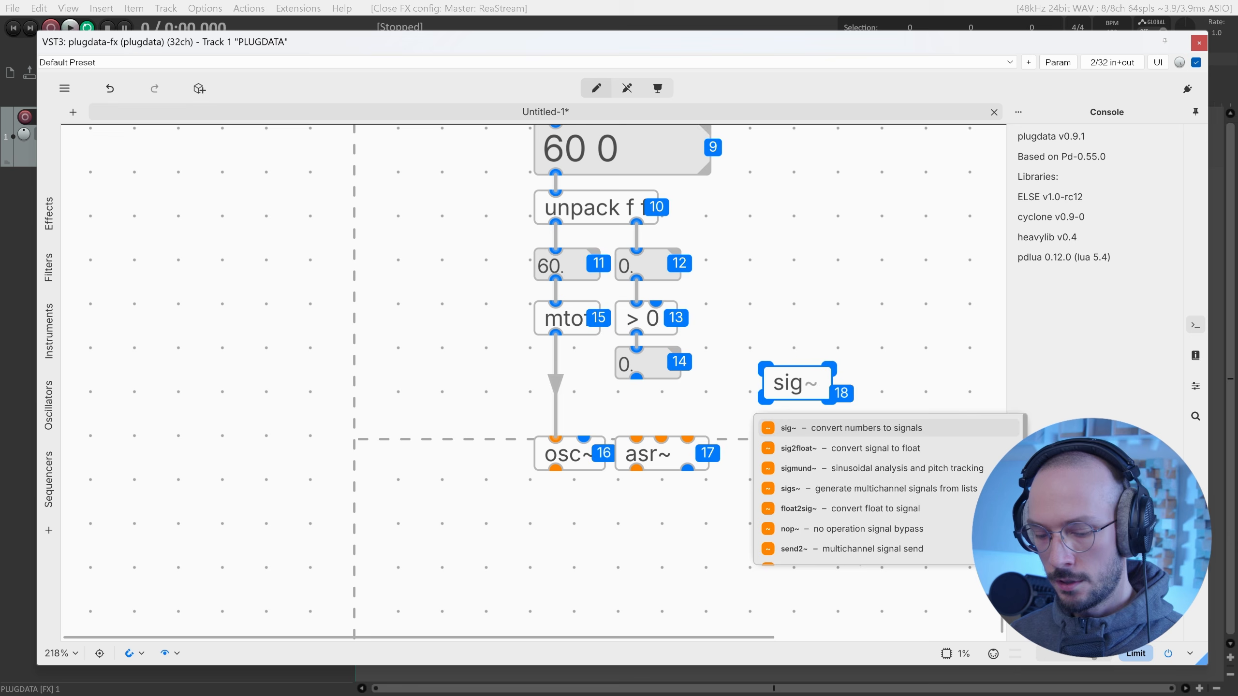
pyautogui.press('Return')
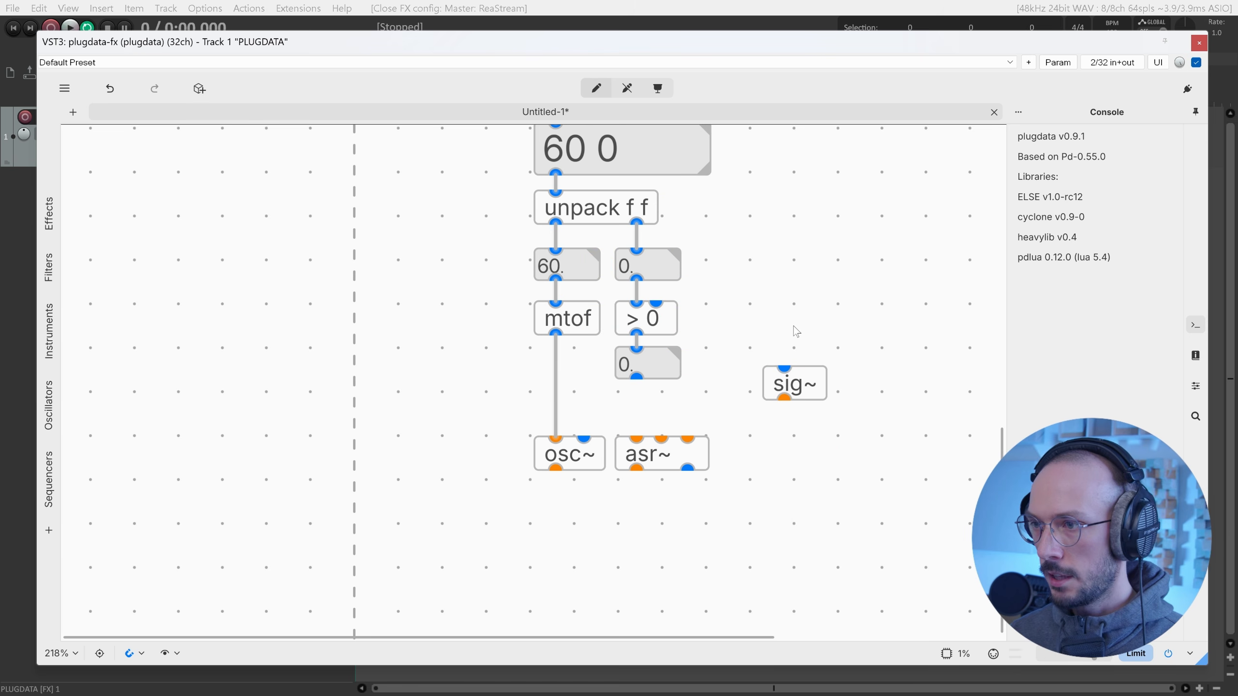
pyautogui.moveTo(809, 391); pyautogui.dragTo(637, 439)
# Multiply osc~ by asr~ in a *~ object and send it to a new output~.
pyautogui.hotkey('ctrl', '1')
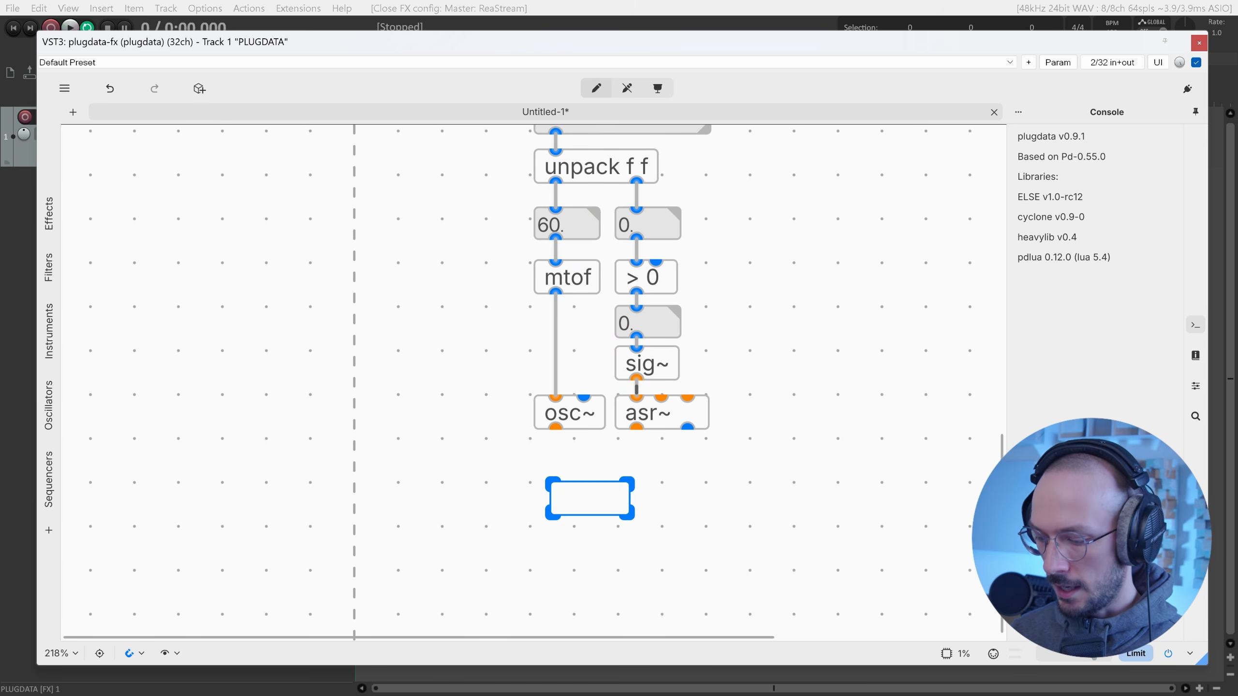
pyautogui.write('*~')
pyautogui.click(618, 481)
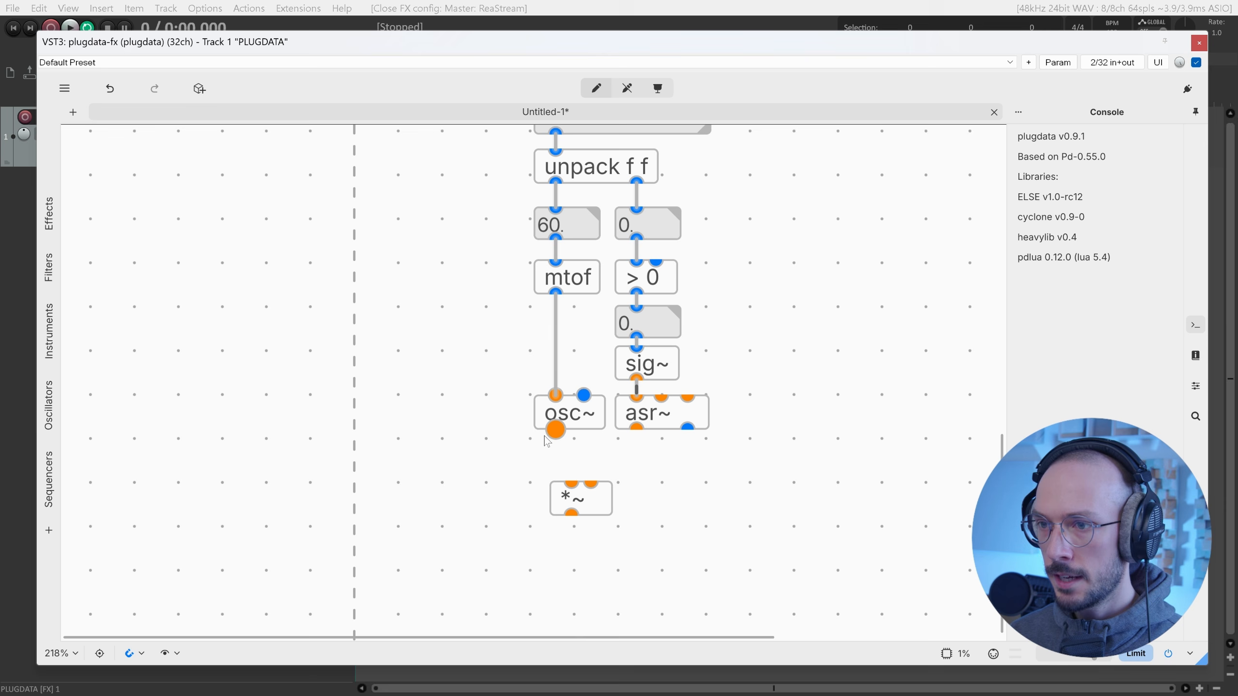
pyautogui.moveTo(556, 429); pyautogui.dragTo(566, 501)
pyautogui.moveTo(637, 429); pyautogui.dragTo(574, 483)
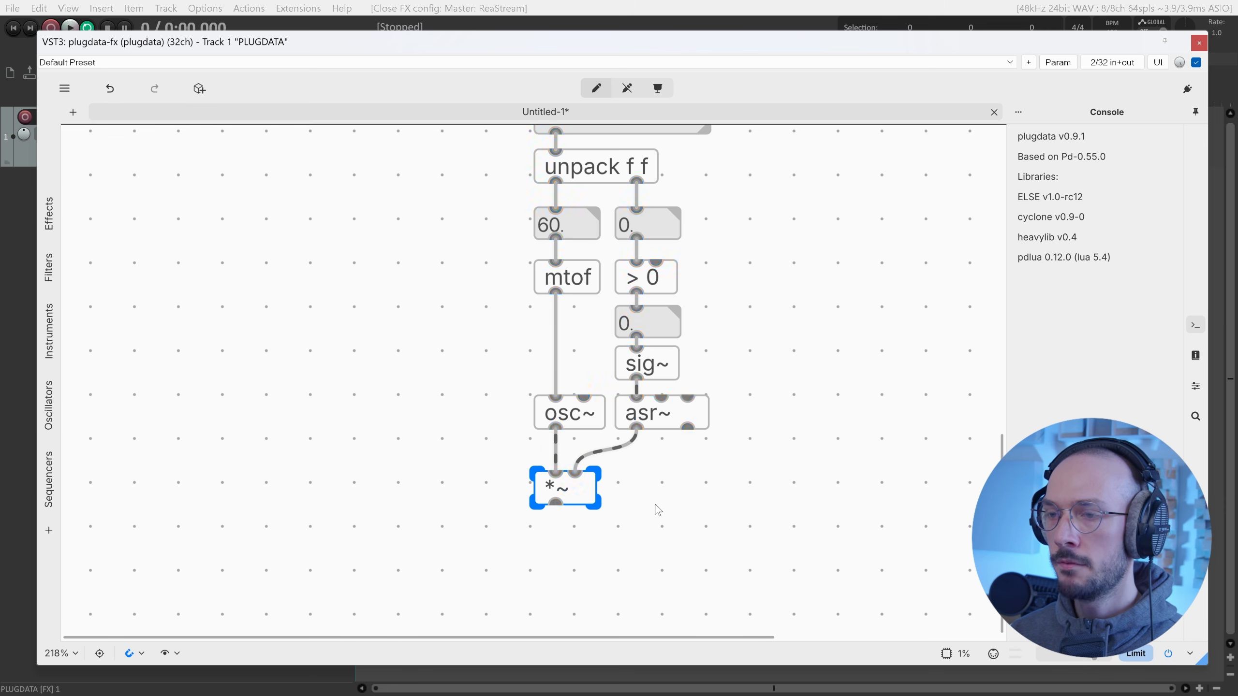
pyautogui.scroll(-5, 653, 509)
pyautogui.write('out')
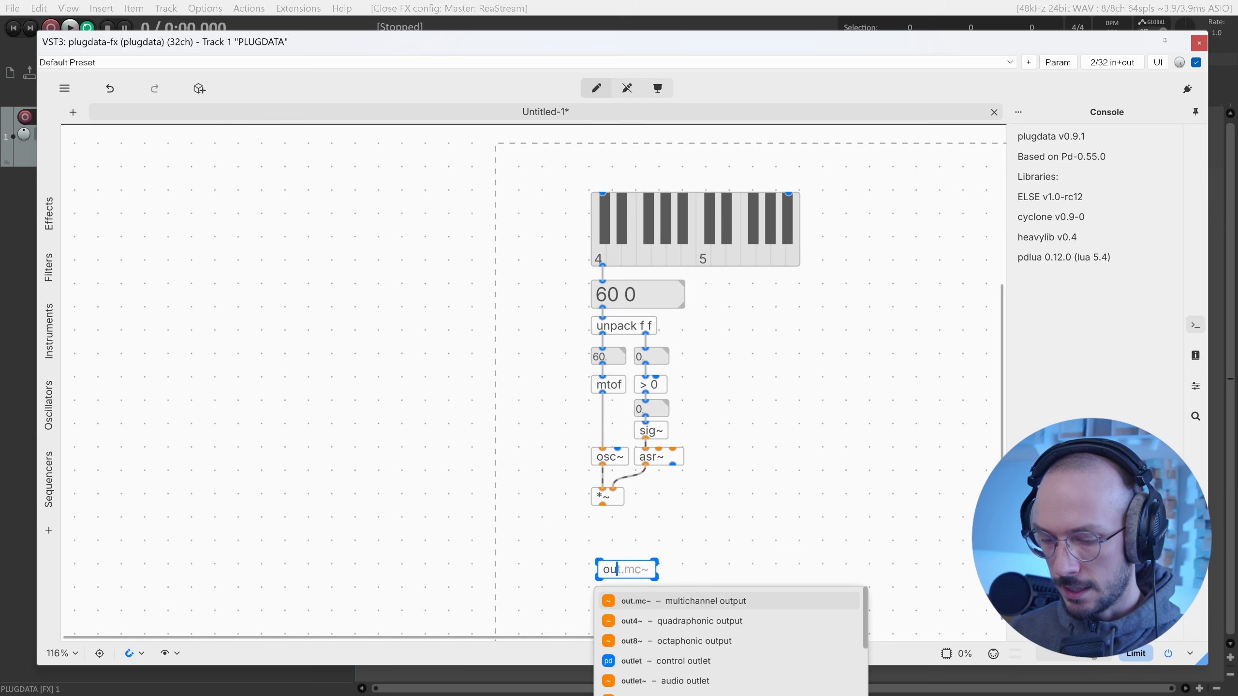
pyautogui.write('put~')
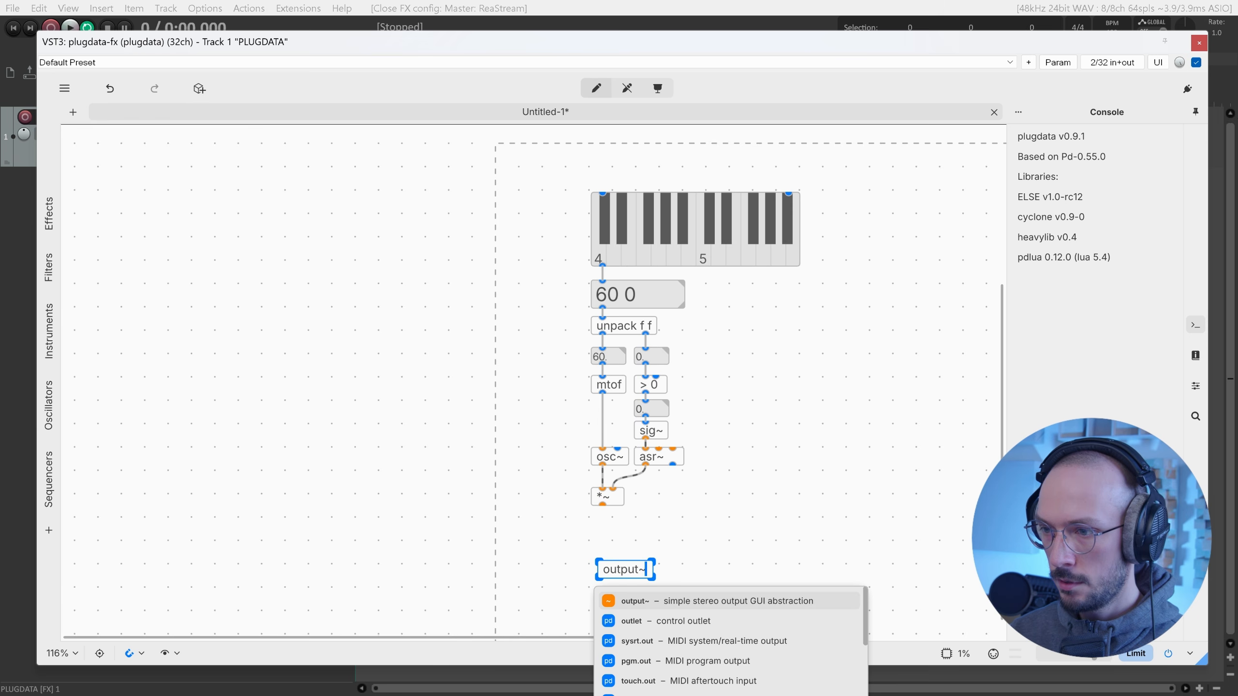
pyautogui.press('Return')
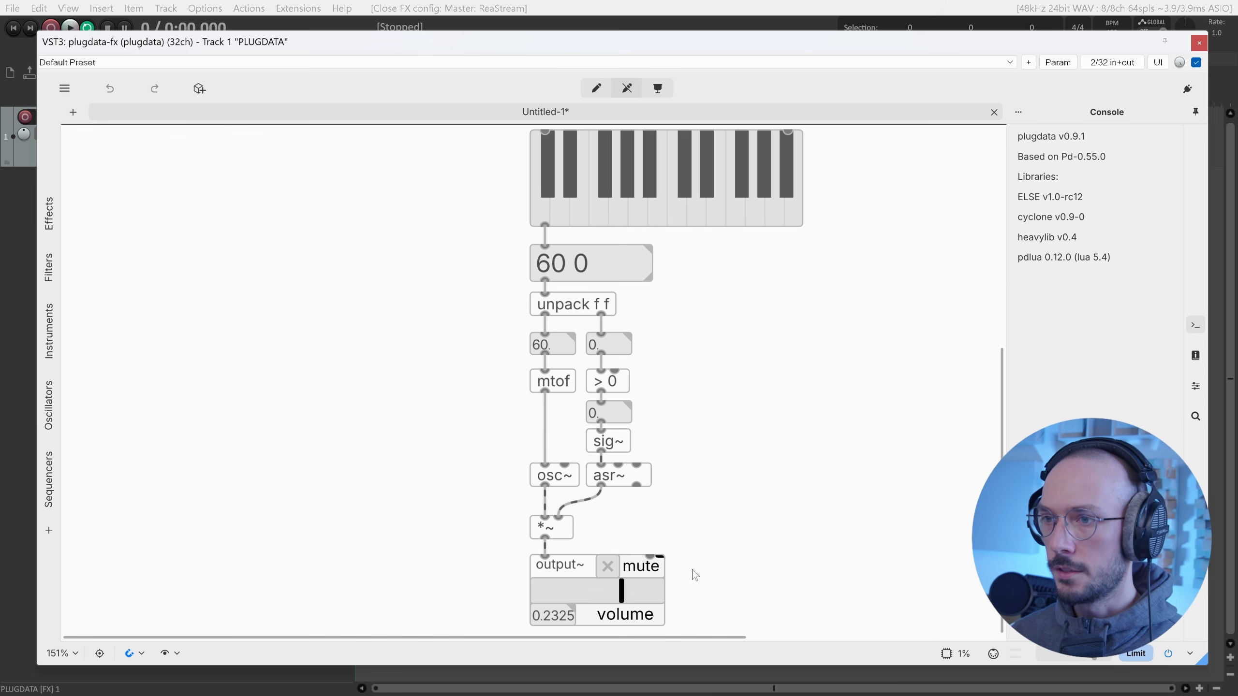
# Change the envelope to 'asr~ 20 400' and play notes across the keyboard.
pyautogui.hotkey('ctrl', 'e')
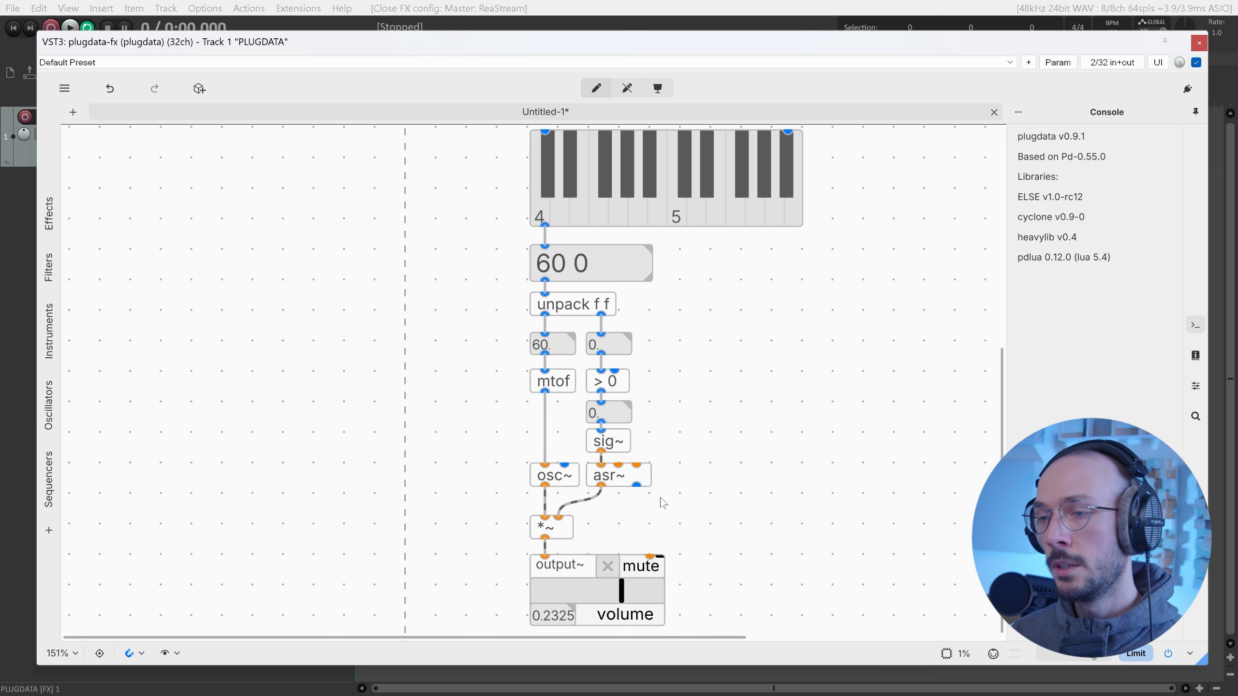
pyautogui.click(648, 479)
pyautogui.doubleClick(648, 479)
pyautogui.click(636, 476)
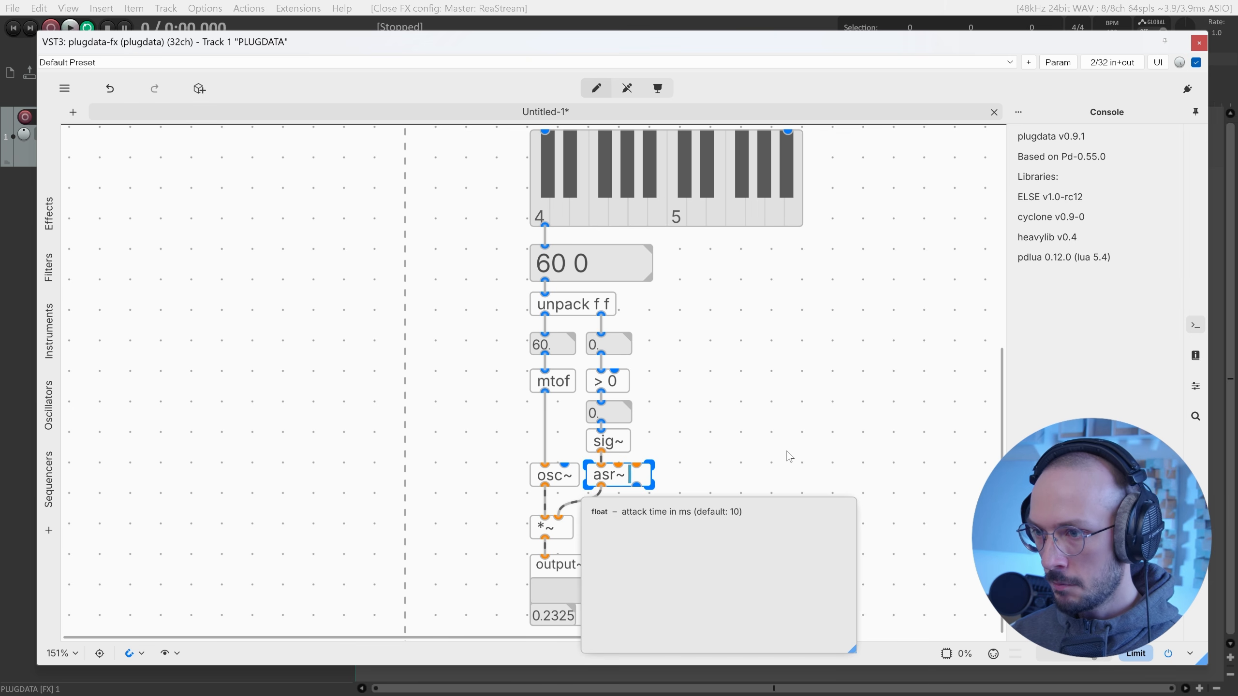
pyautogui.write('20')
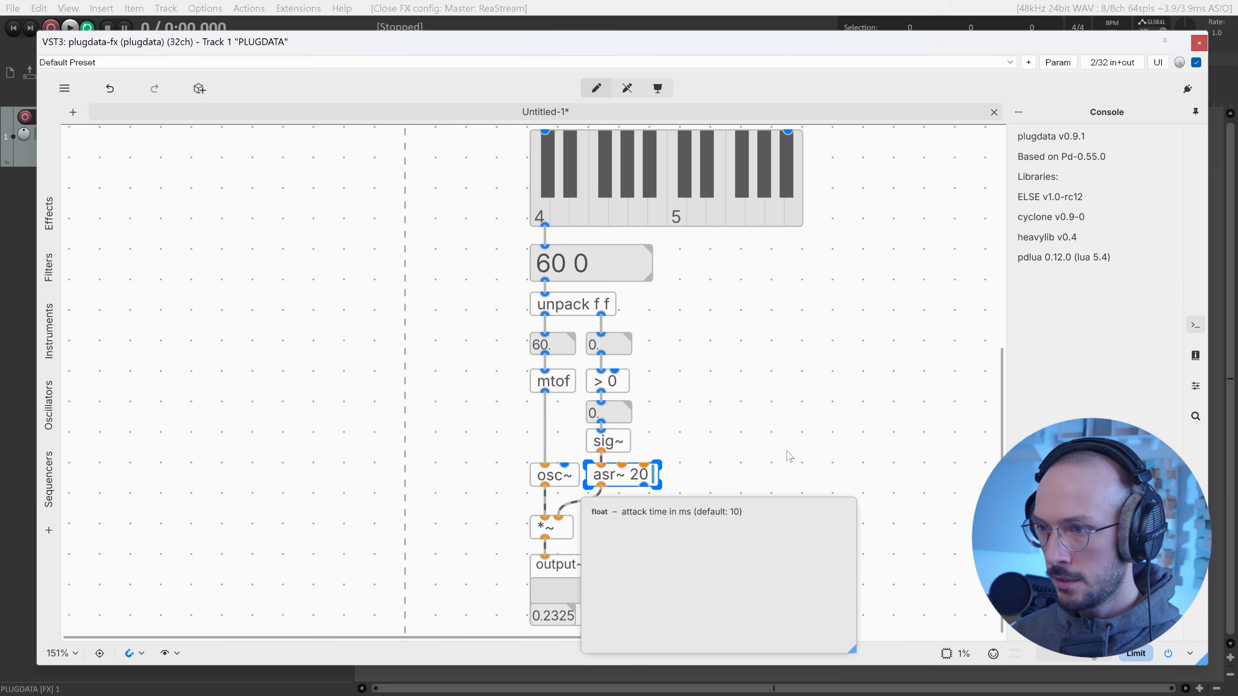
pyautogui.write(' 400')
pyautogui.hotkey('ctrl', 'e')
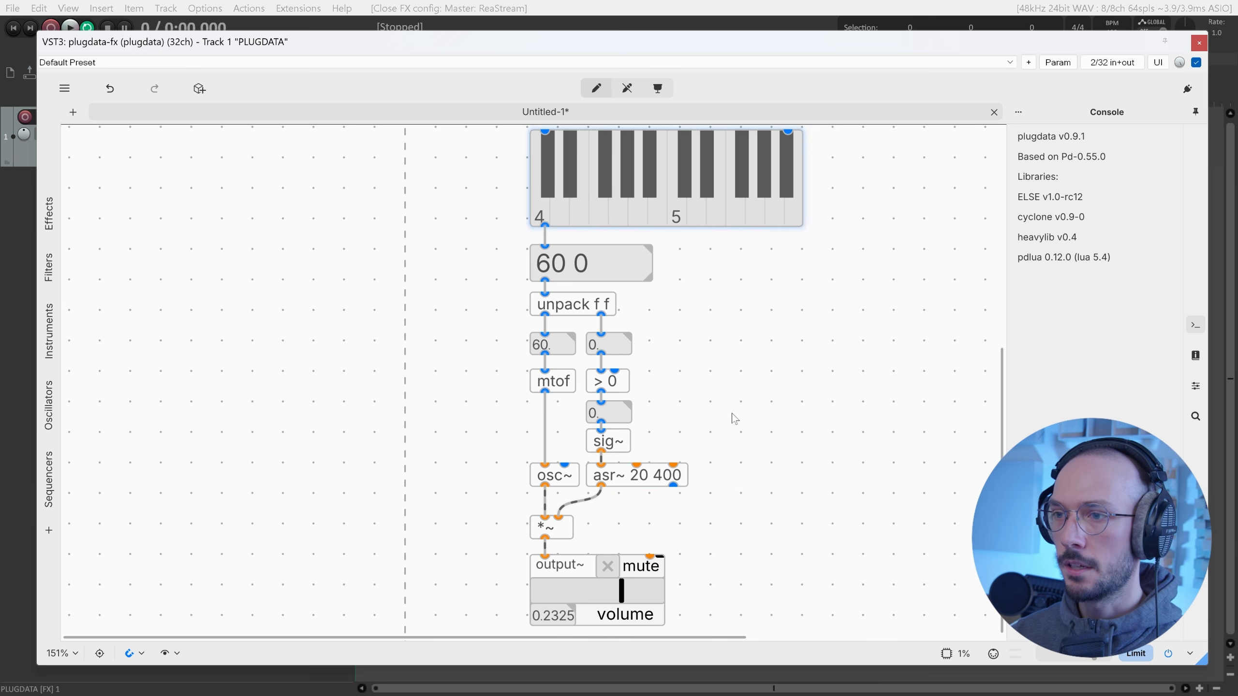
pyautogui.moveTo(663, 205); pyautogui.dragTo(544, 216)
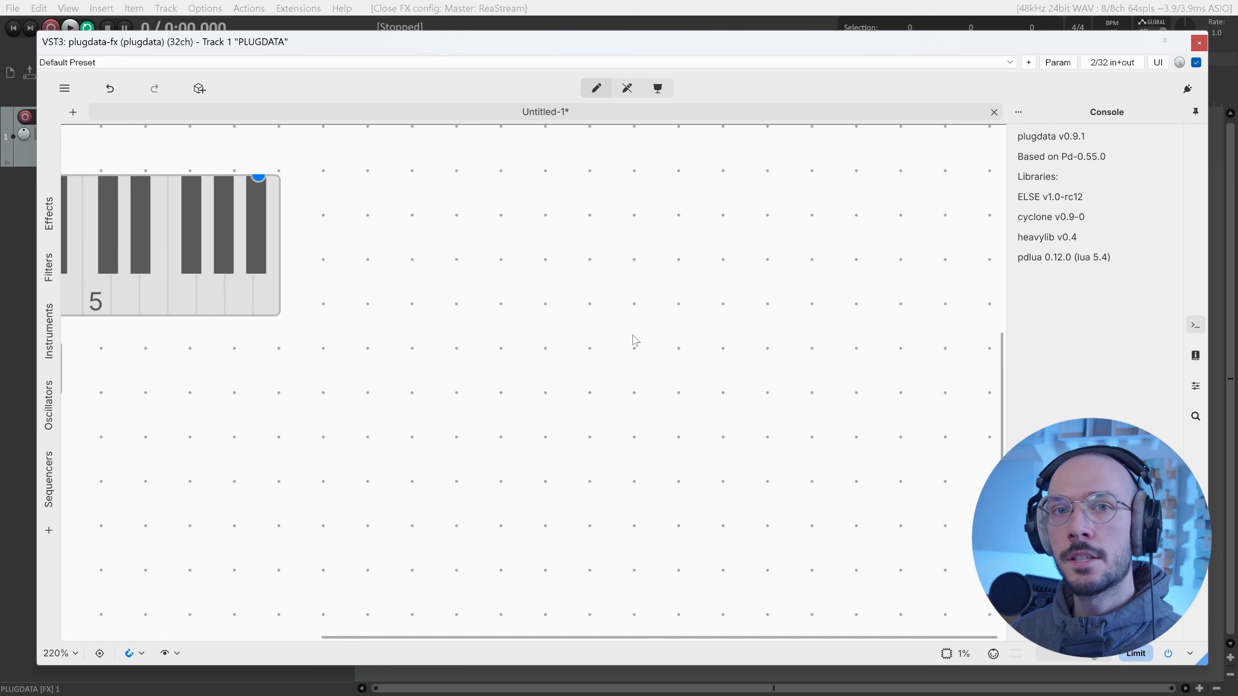
# Create a makenote object and move it down and to the right.
pyautogui.hotkey('ctrl', '1')
pyautogui.write('makenote')
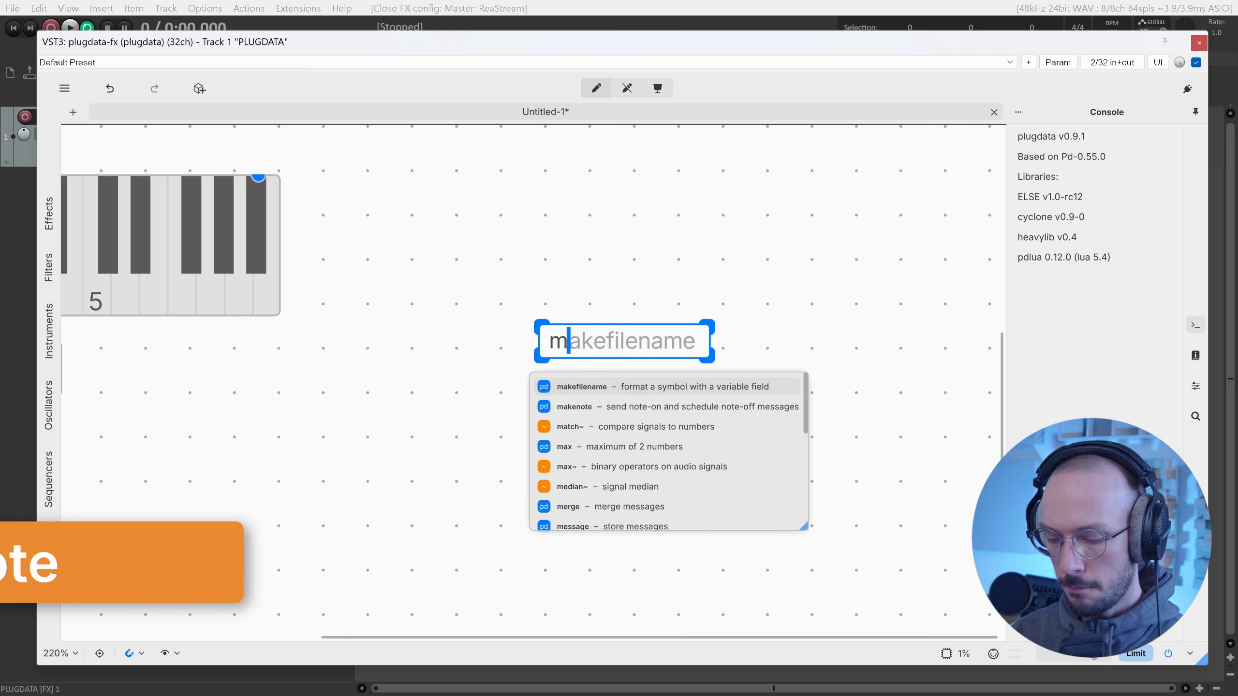
pyautogui.click(587, 273)
pyautogui.moveTo(597, 345); pyautogui.dragTo(618, 363)
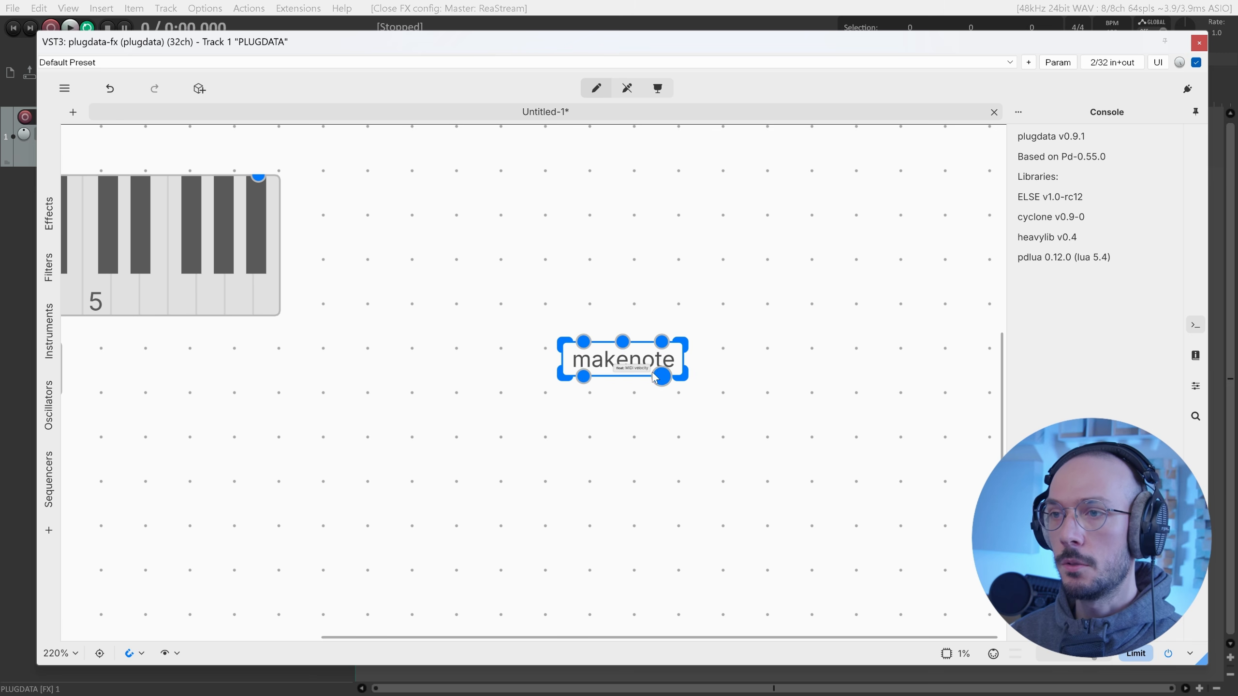
pyautogui.moveTo(654, 378); pyautogui.dragTo(677, 399)
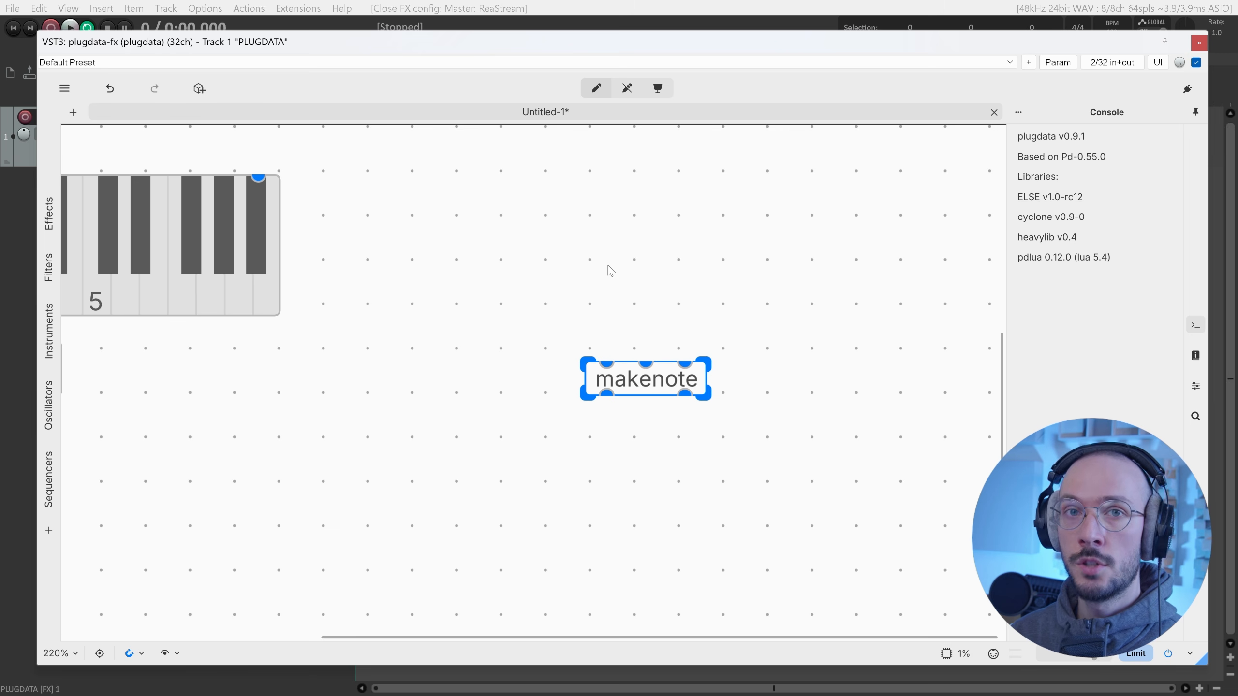
# Add a rand.i 60 72 object above makenote and wire it to makenote's pitch inlet.
pyautogui.hotkey('ctrl', '1')
pyautogui.write('rand.i')
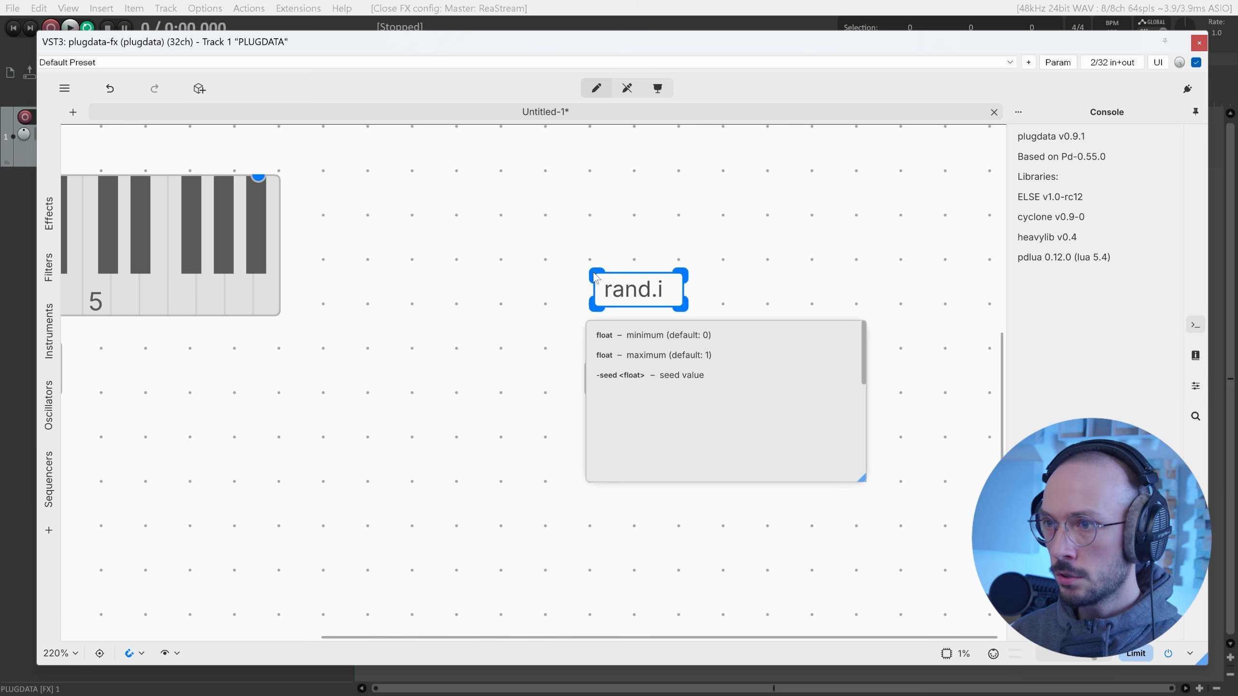
pyautogui.write(' 60 72')
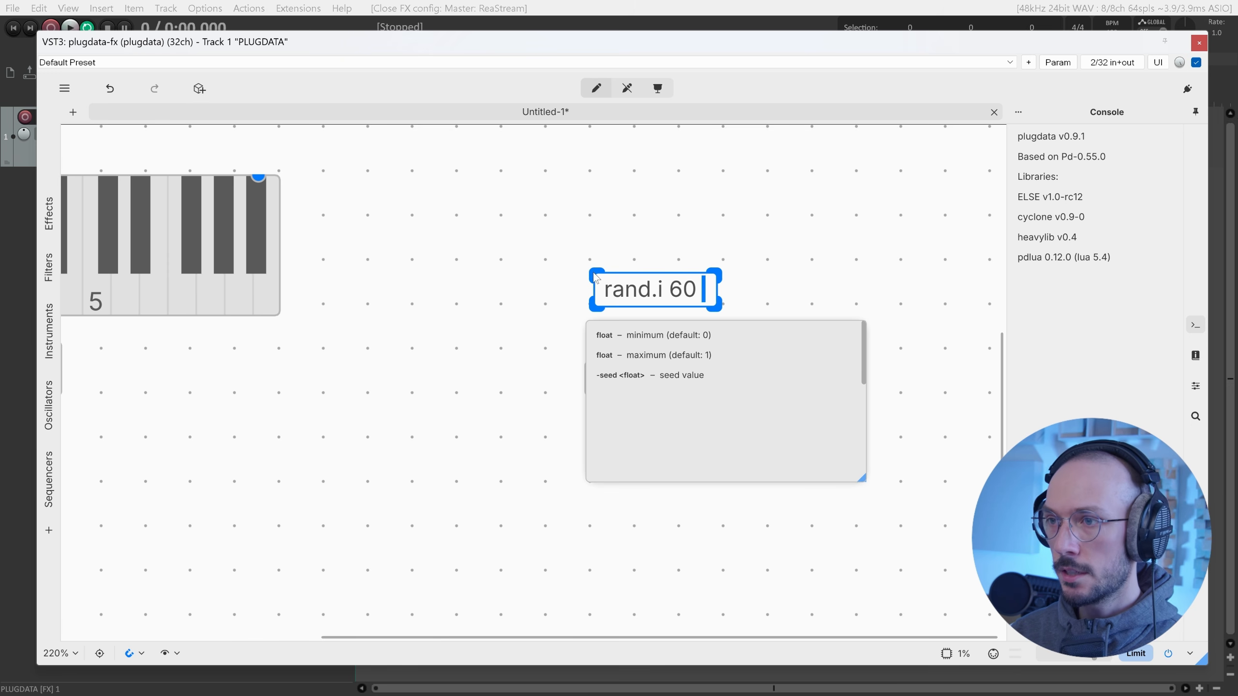
pyautogui.click(650, 216)
pyautogui.hscroll(-5, 652, 217)
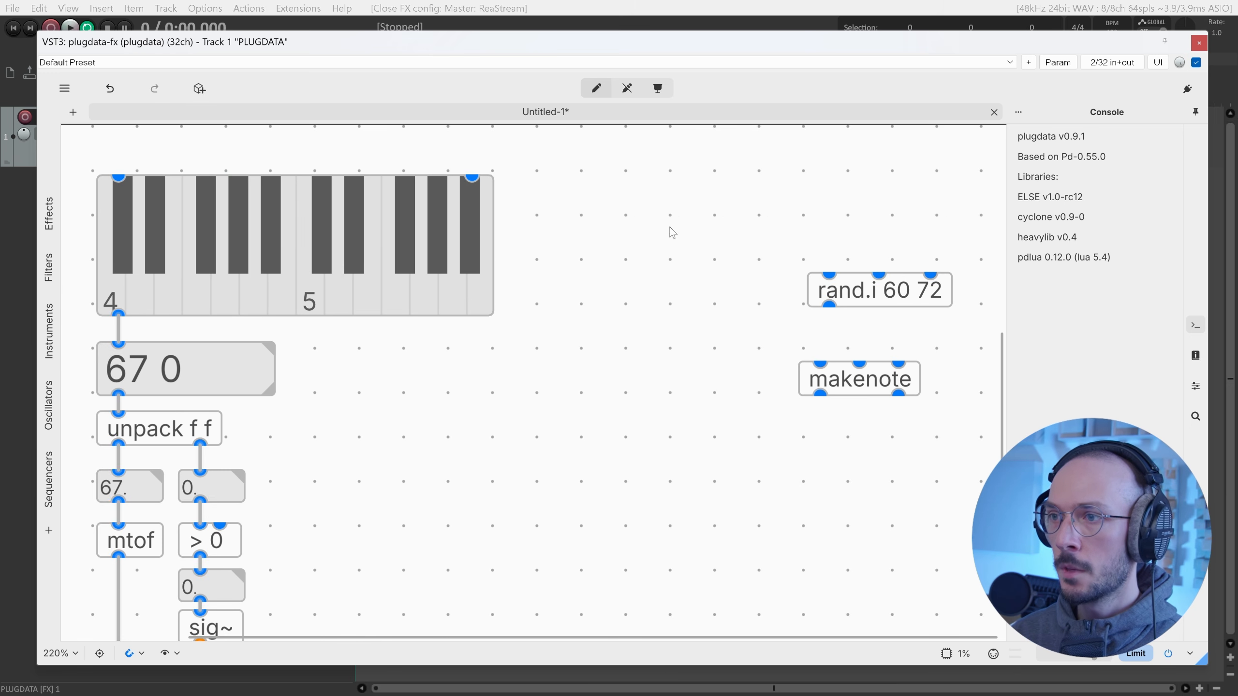
pyautogui.hscroll(1, 731, 253)
pyautogui.hscroll(-2, 760, 268)
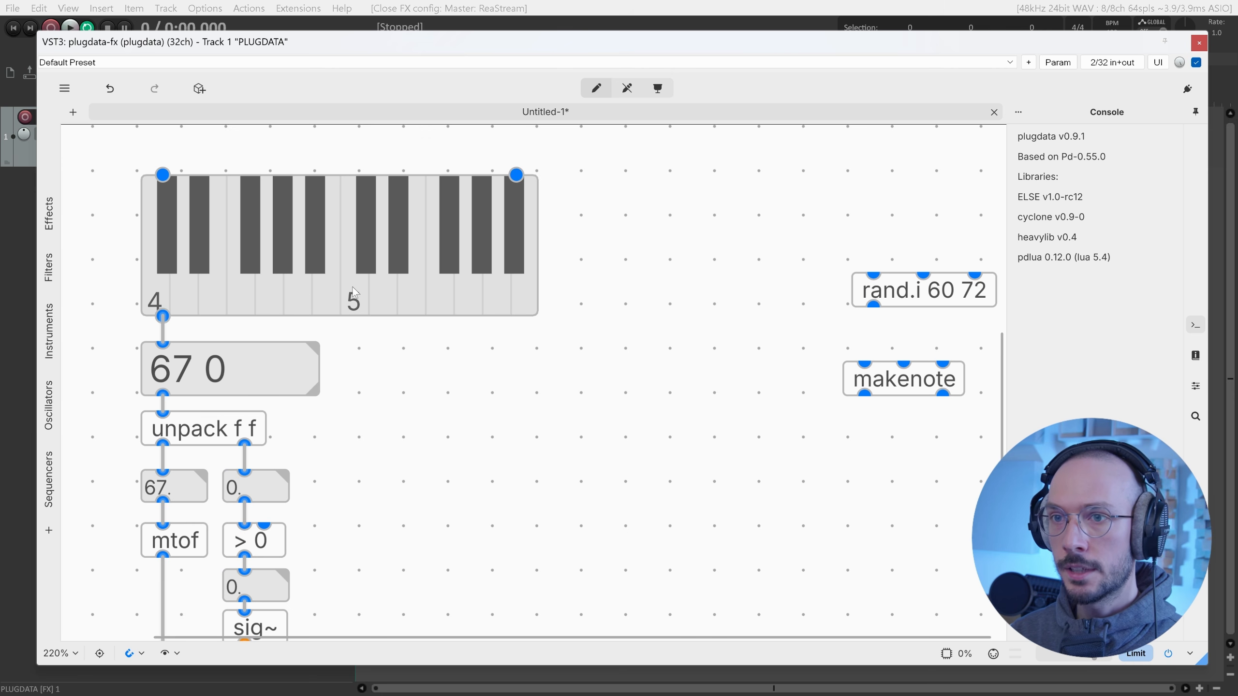
pyautogui.hscroll(5, 492, 341)
pyautogui.click(495, 292)
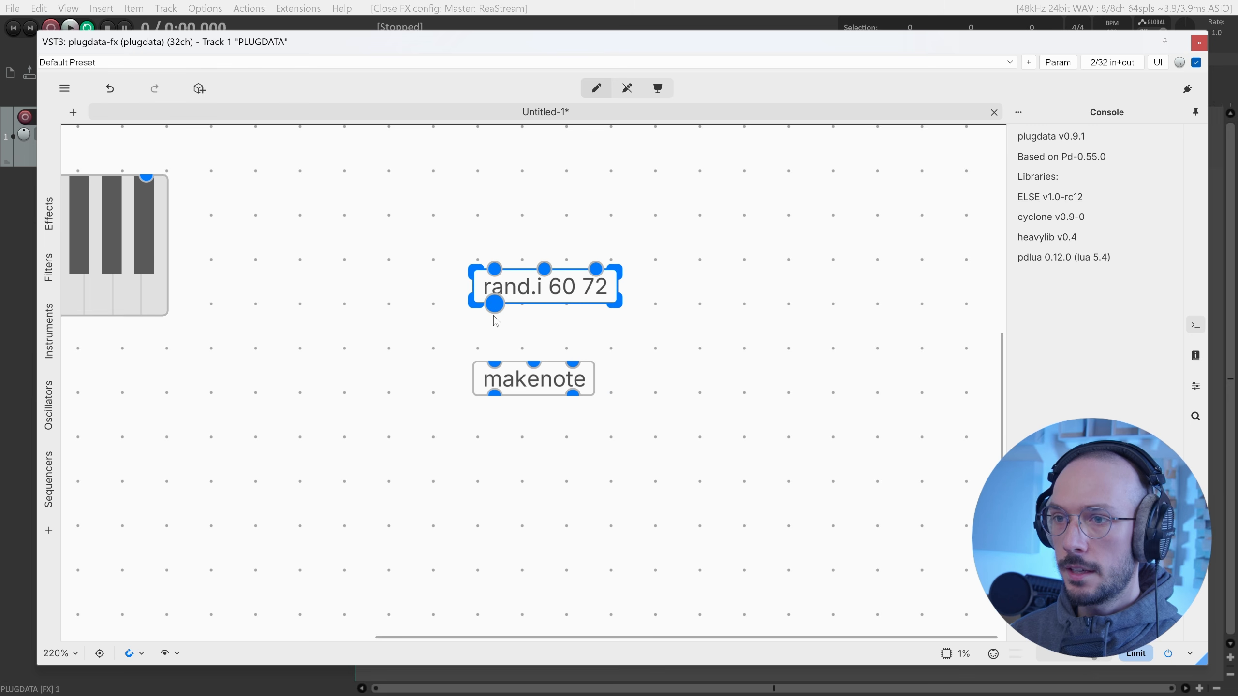
pyautogui.moveTo(494, 316); pyautogui.dragTo(860, 428)
# Duplicate rand.i as rand.i 50 120 and wire it to makenote's velocity inlet.
pyautogui.hscroll(3, 642, 358)
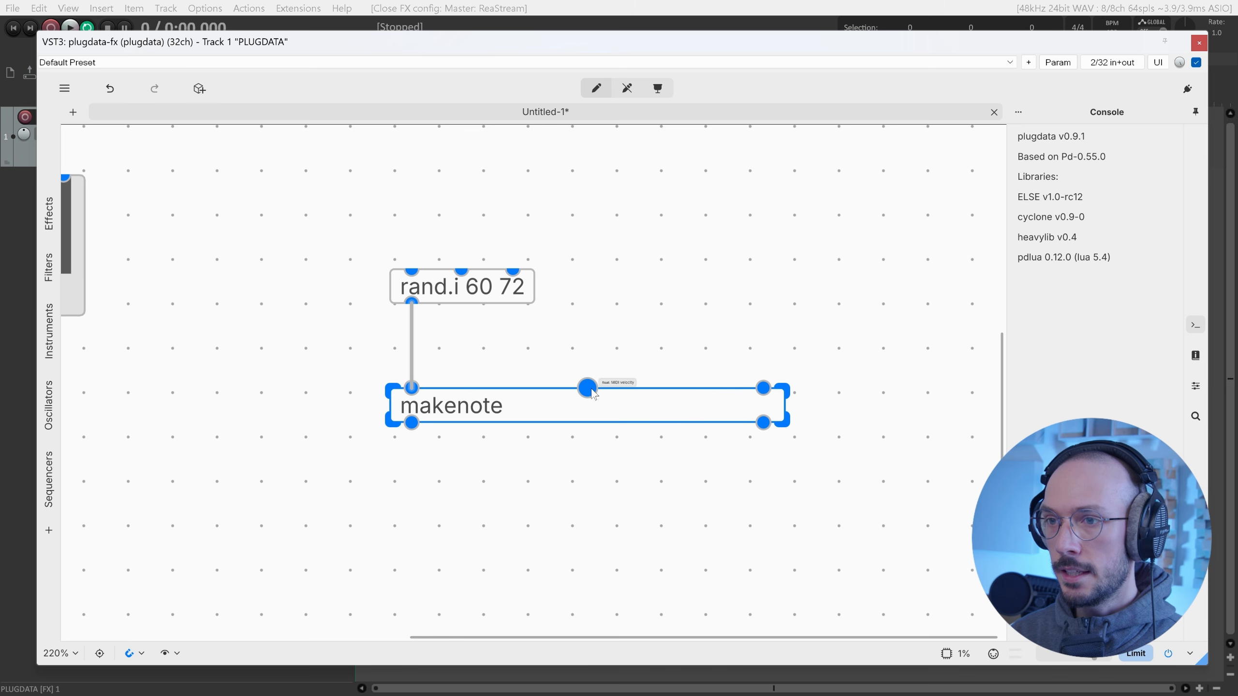
pyautogui.moveTo(586, 284); pyautogui.dragTo(528, 291)
pyautogui.hotkey('ctrl', 'c')
pyautogui.hotkey('ctrl', 'v')
pyautogui.moveTo(629, 324); pyautogui.dragTo(794, 278)
pyautogui.doubleClick(620, 290)
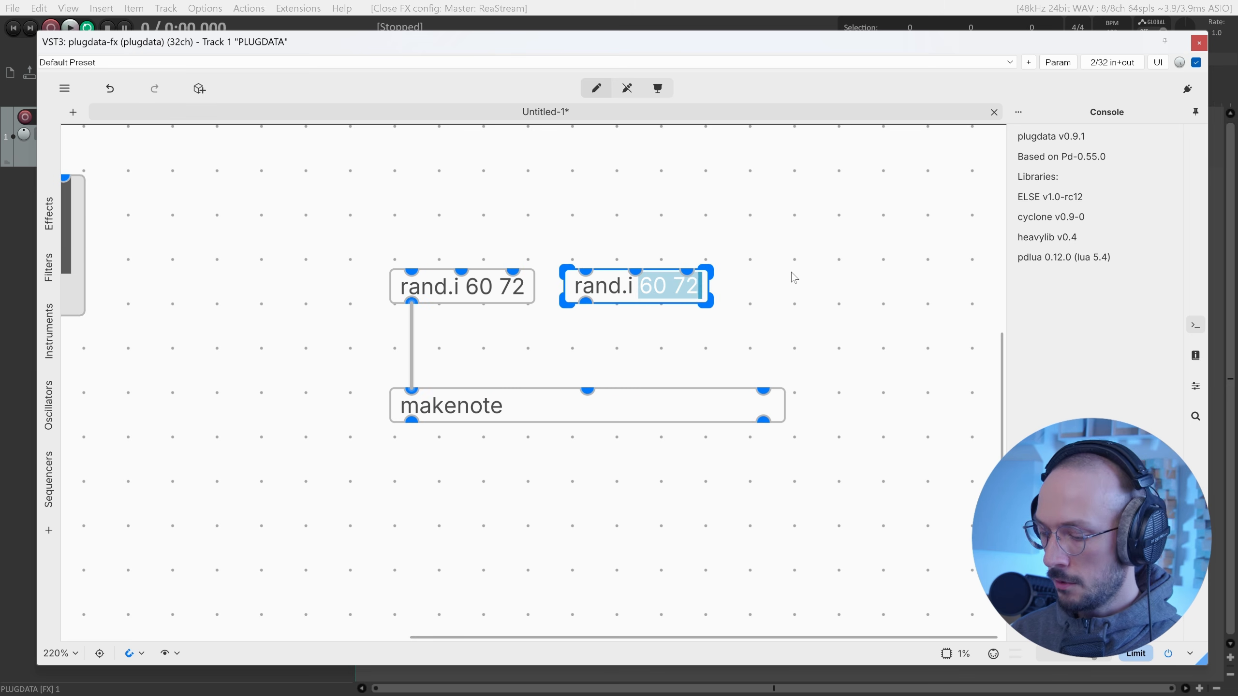
pyautogui.write('50 ')
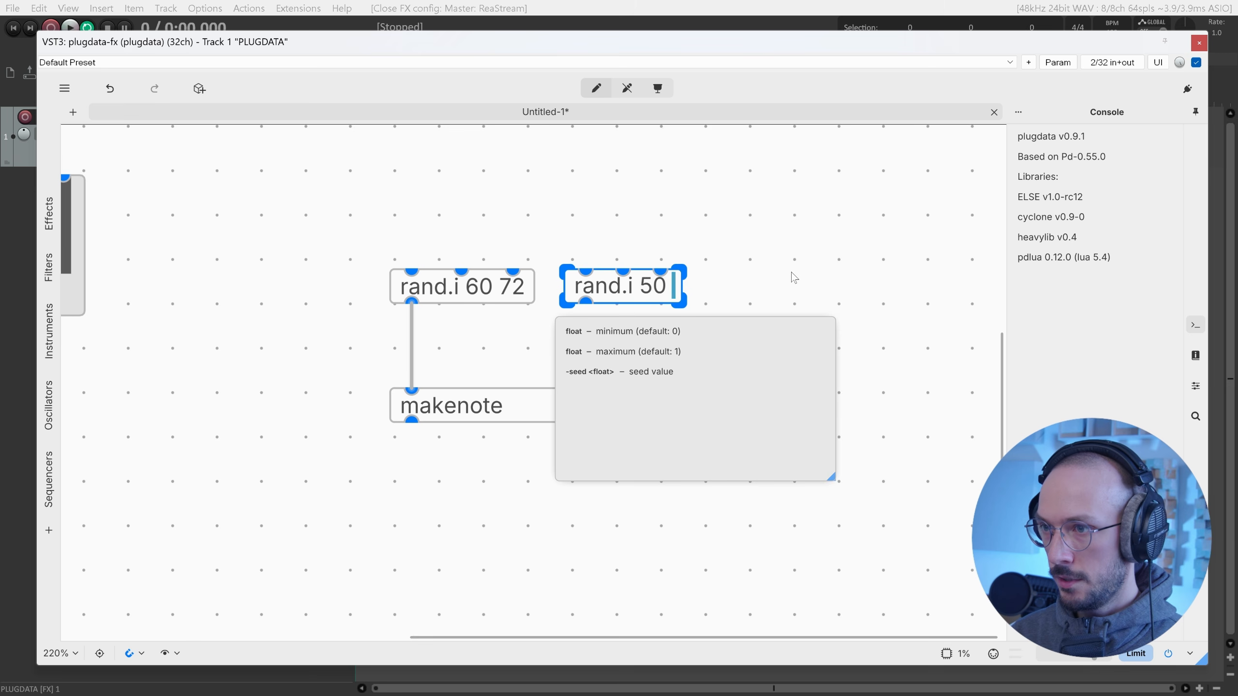
pyautogui.write('120')
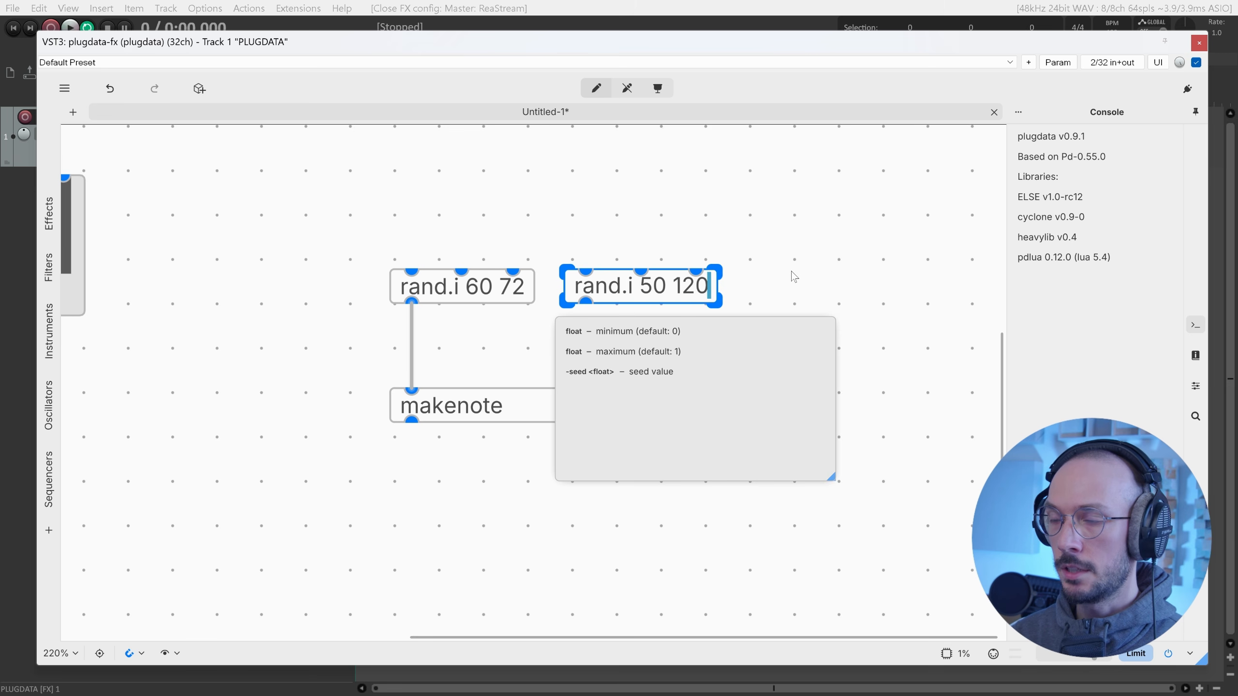
pyautogui.moveTo(586, 303); pyautogui.dragTo(587, 388)
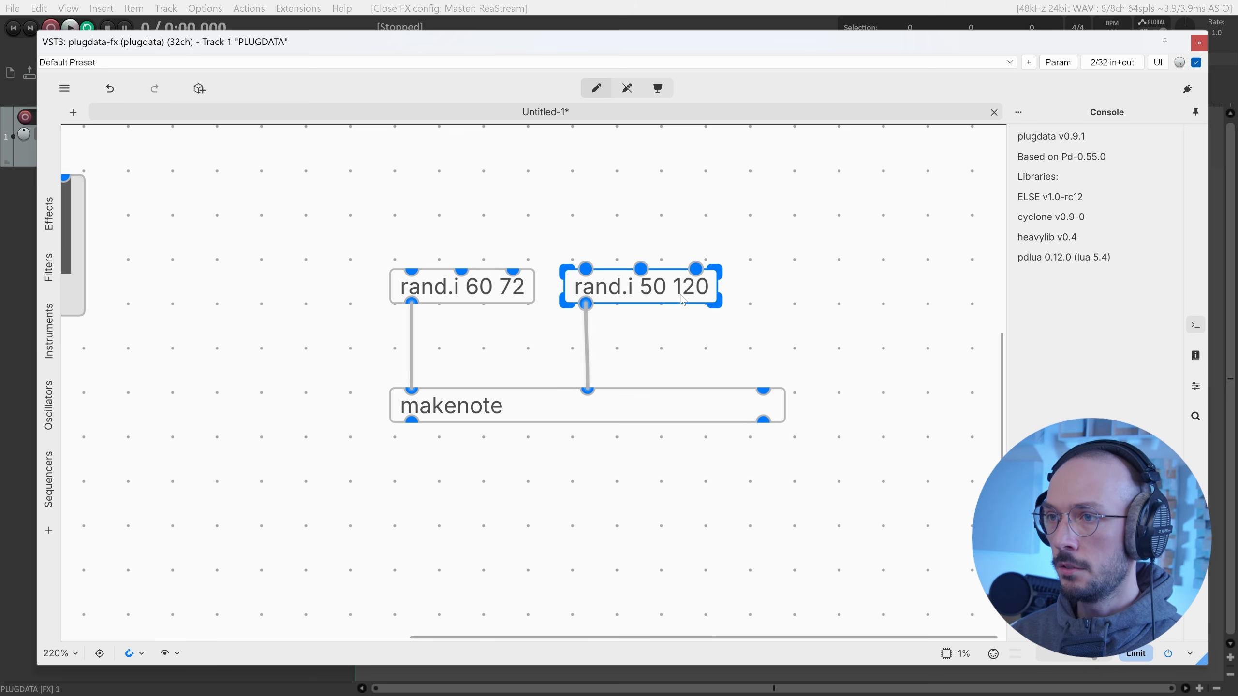
# Duplicate it again as rand.i 50 500 feeding makenote's duration inlet.
pyautogui.click(653, 289)
pyautogui.moveTo(762, 329)
pyautogui.mouseDown()
pyautogui.moveTo(683, 291)
pyautogui.moveTo(769, 288)
pyautogui.moveTo(763, 390)
pyautogui.mouseUp()
pyautogui.hotkey('ctrl', 'c')
pyautogui.hotkey('ctrl', 'v')
pyautogui.moveTo(845, 299); pyautogui.dragTo(840, 303)
pyautogui.click(840, 304)
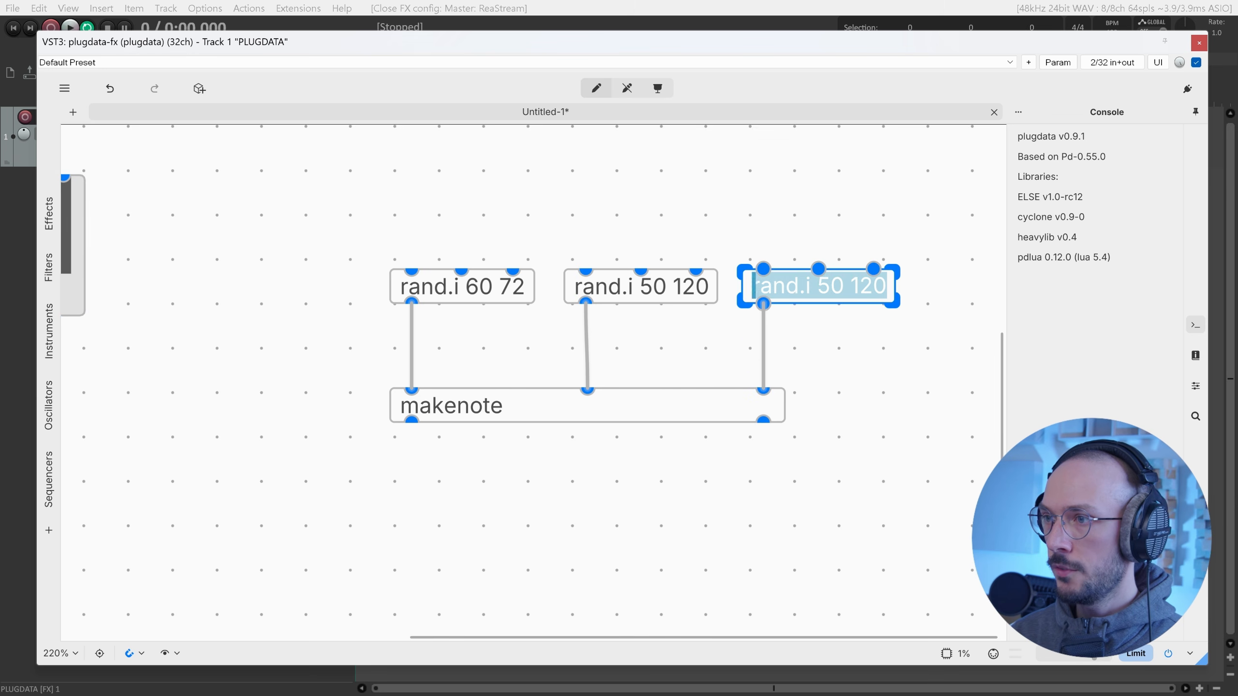
pyautogui.doubleClick(868, 285)
pyautogui.write('500')
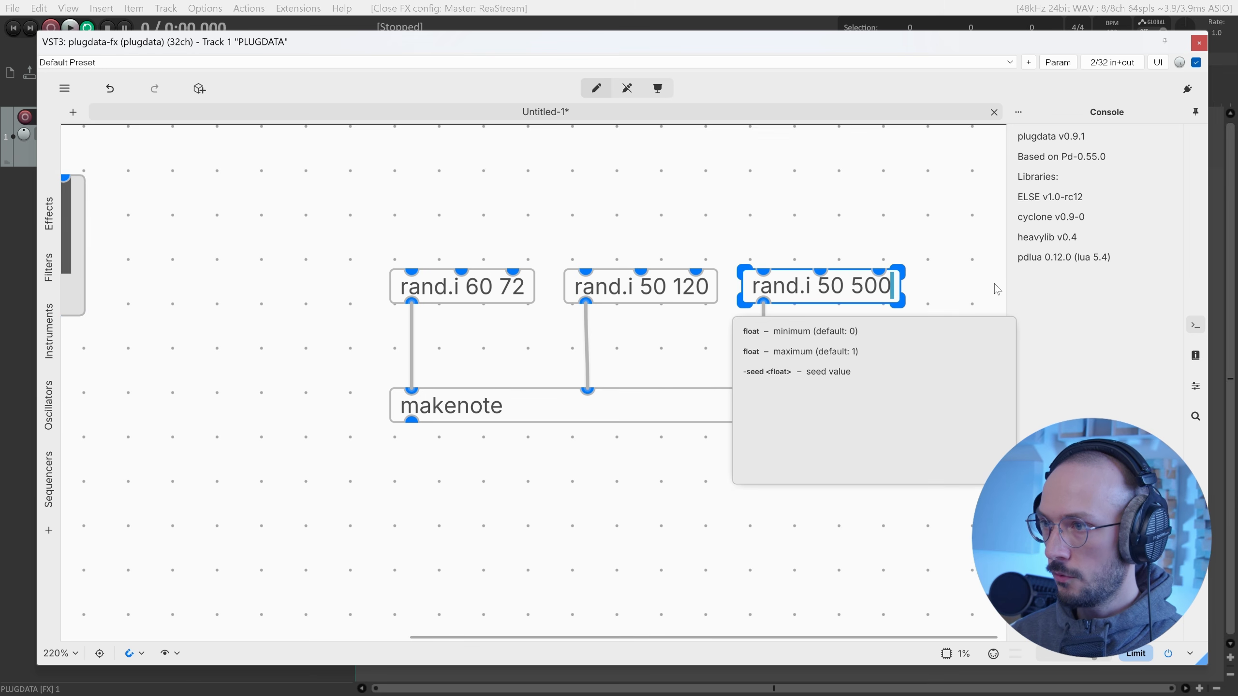
pyautogui.click(835, 206)
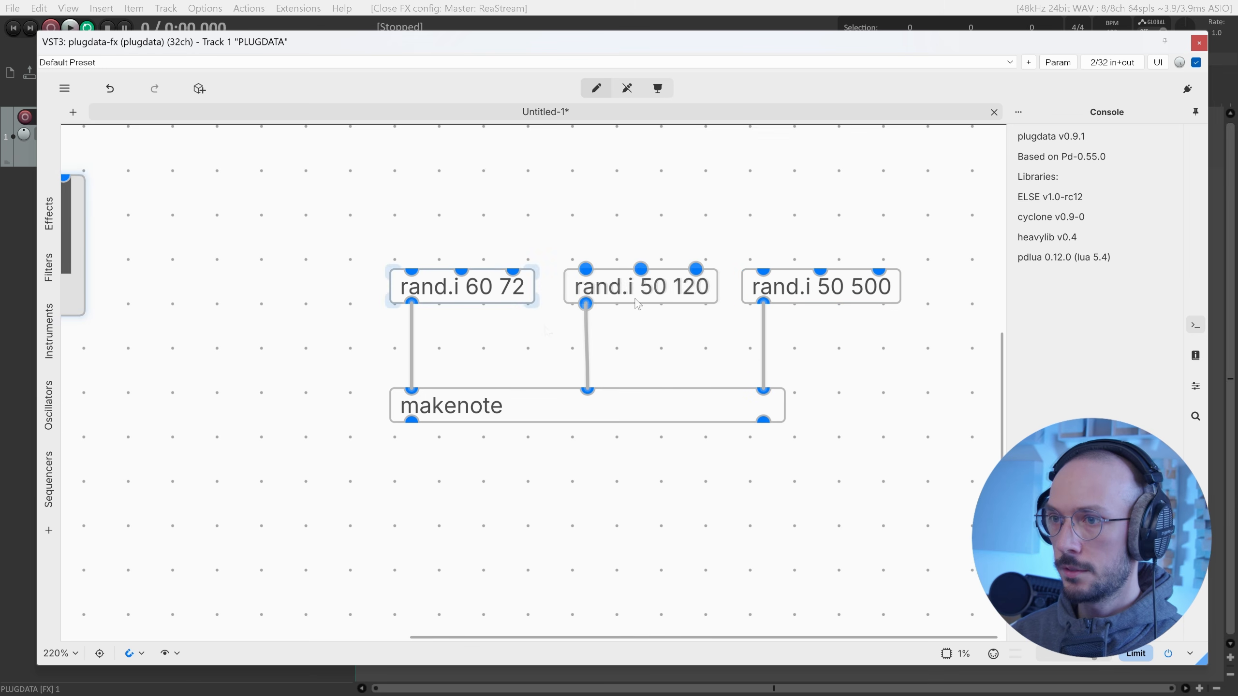
pyautogui.scroll(1, 639, 312)
pyautogui.scroll(1, 727, 289)
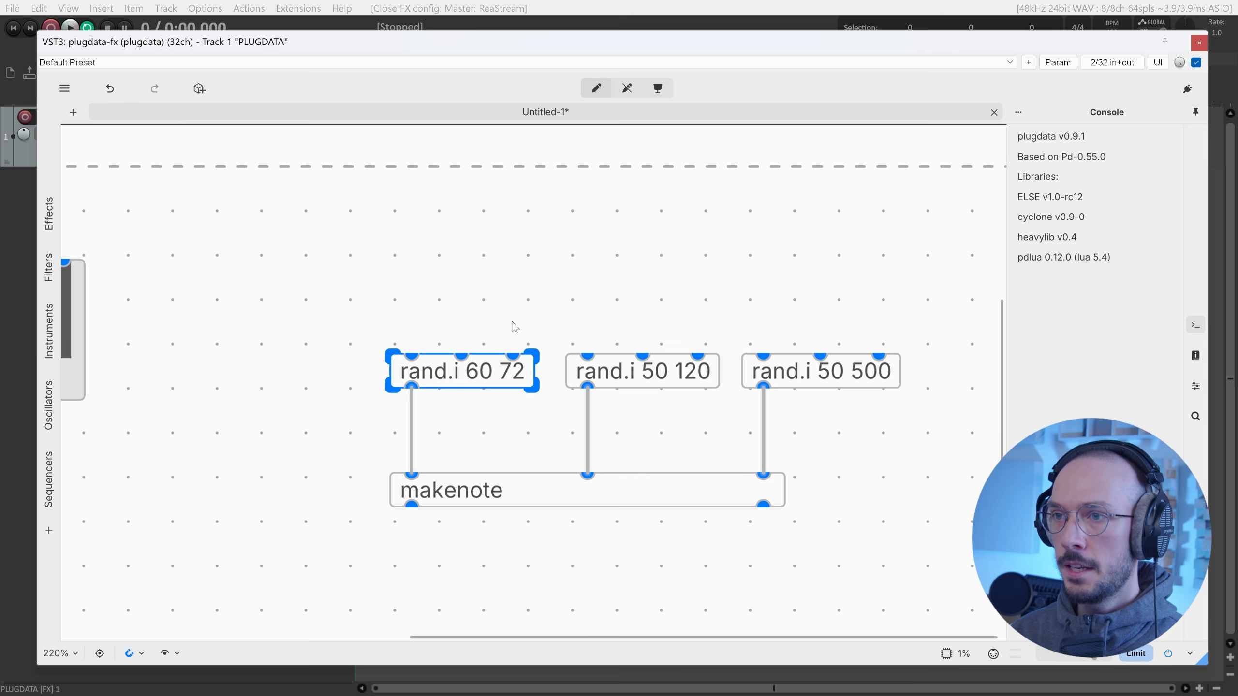
# Nudge the rand.i row down and add a metro driven by a toggle above it.
pyautogui.moveTo(404, 306); pyautogui.dragTo(819, 398)
pyautogui.press('Down')
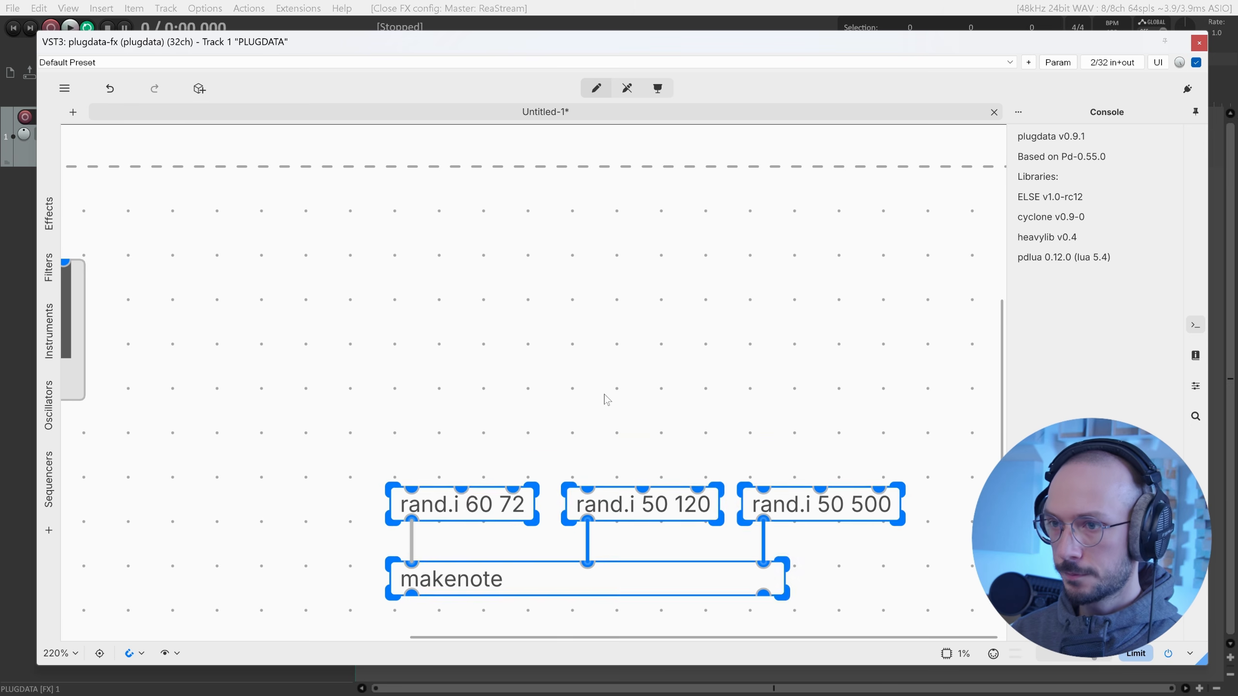
pyautogui.scroll(-2, 603, 395)
pyautogui.hotkey('ctrl', '1')
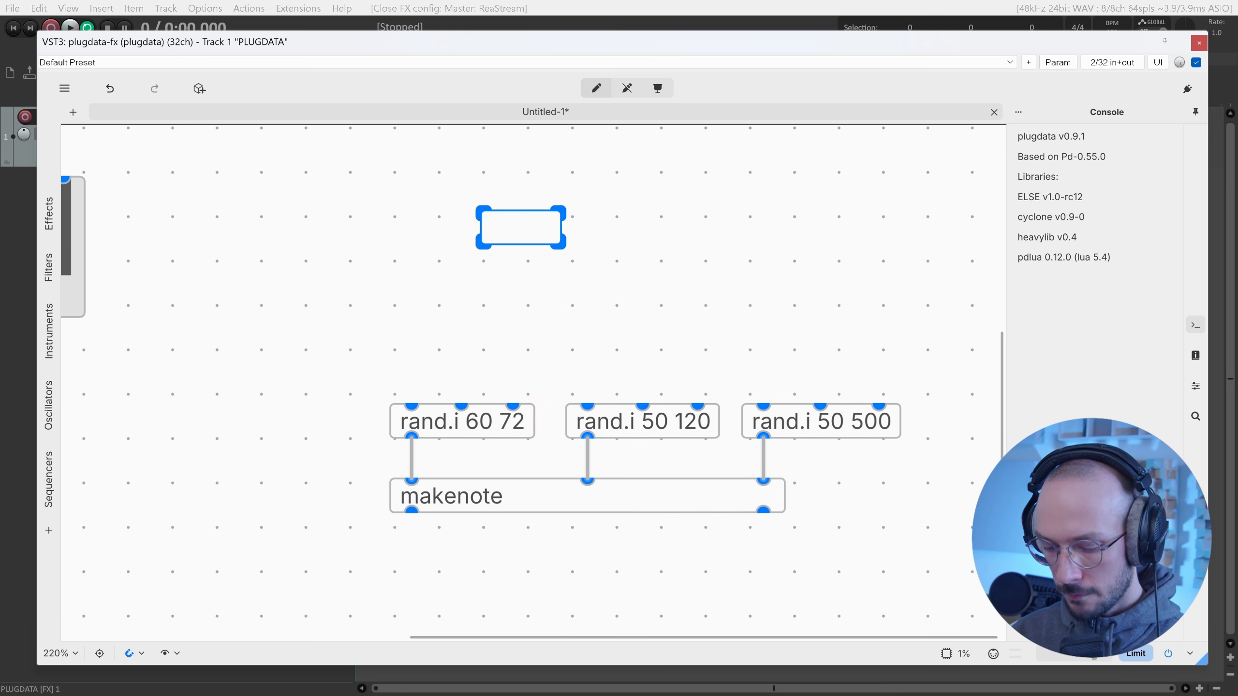
pyautogui.write('metro')
pyautogui.hotkey('ctrl', 'shift', 't')
pyautogui.click(505, 170)
pyautogui.moveTo(502, 184); pyautogui.dragTo(505, 213)
# Place a t b b b trigger under metro and wire its right outlet to rand.i 50 500.
pyautogui.click(517, 229)
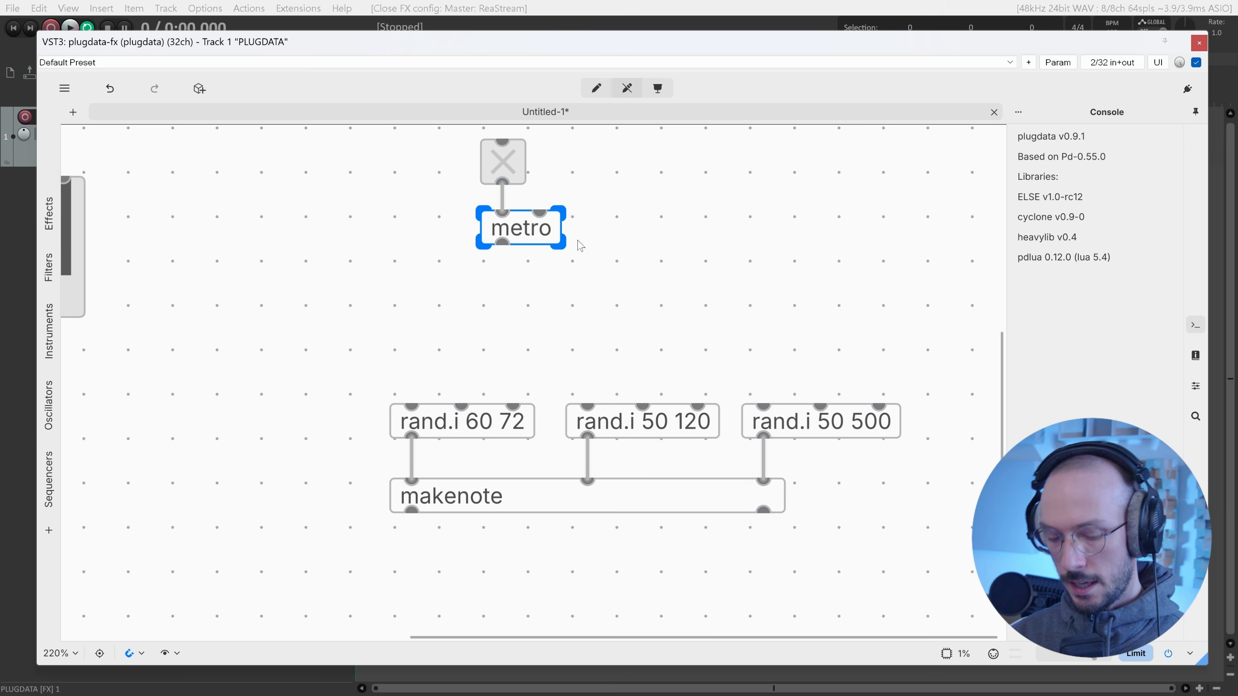
pyautogui.hotkey('ctrl', '1')
pyautogui.write('t b b b')
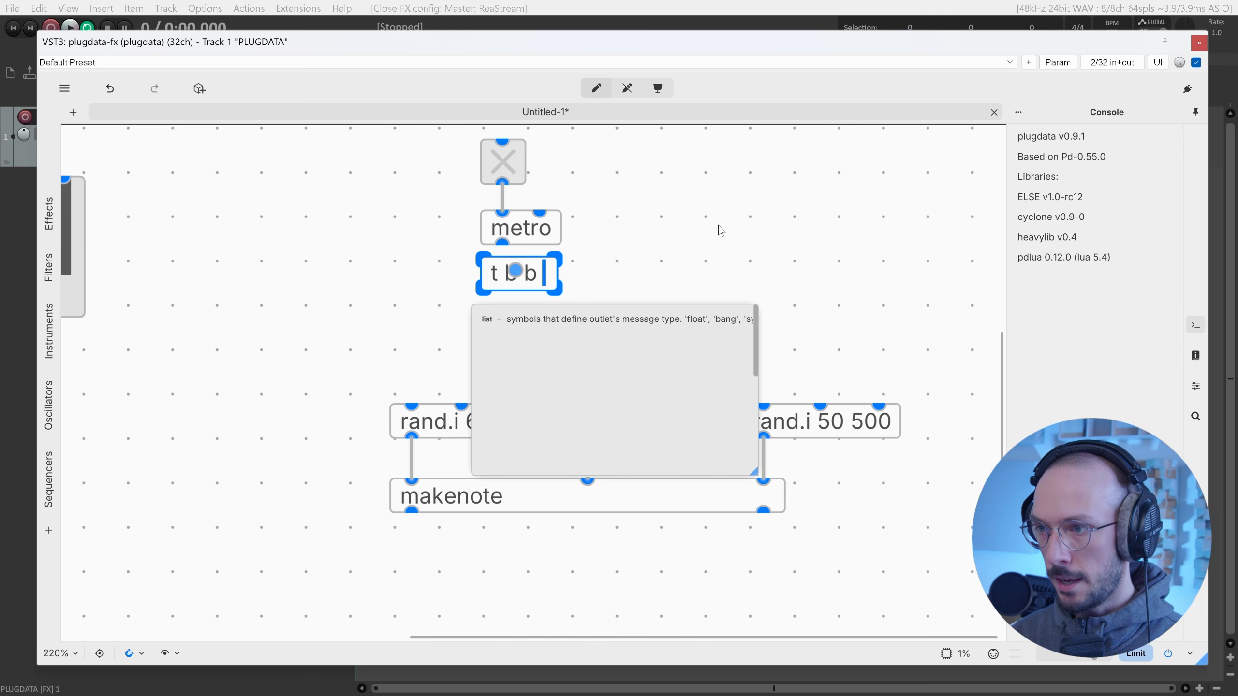
pyautogui.click(708, 229)
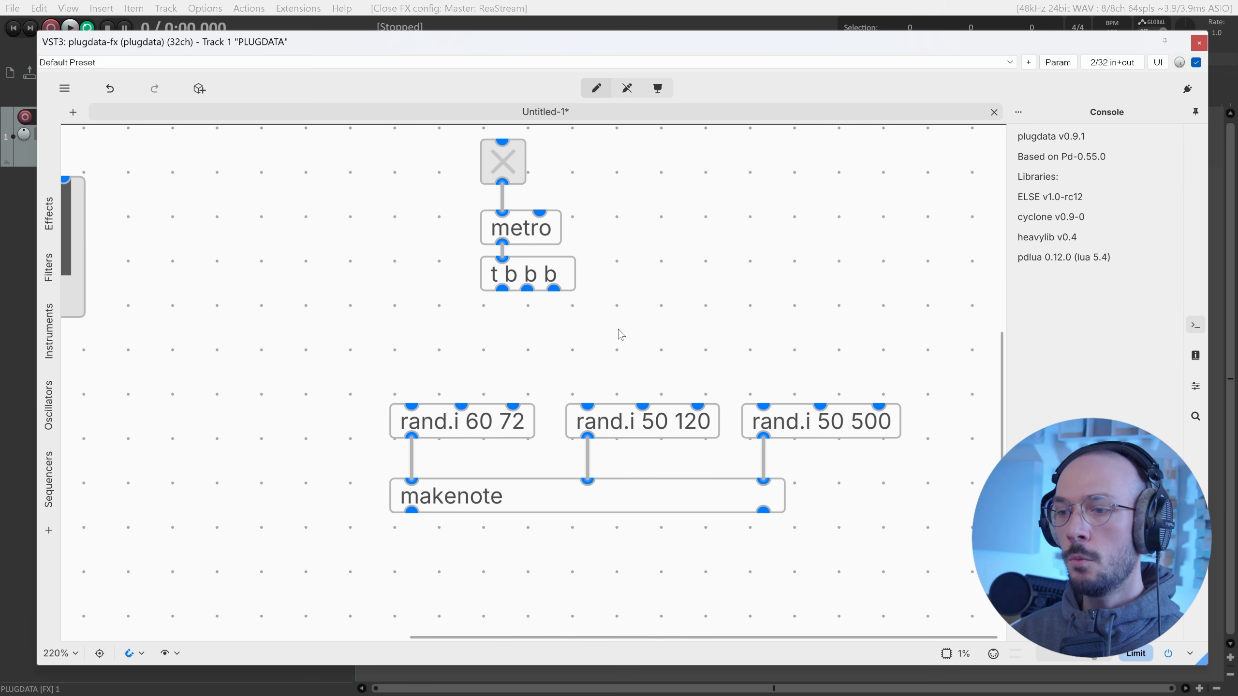
pyautogui.moveTo(554, 291); pyautogui.dragTo(799, 327)
pyautogui.hotkey('ctrl', '1')
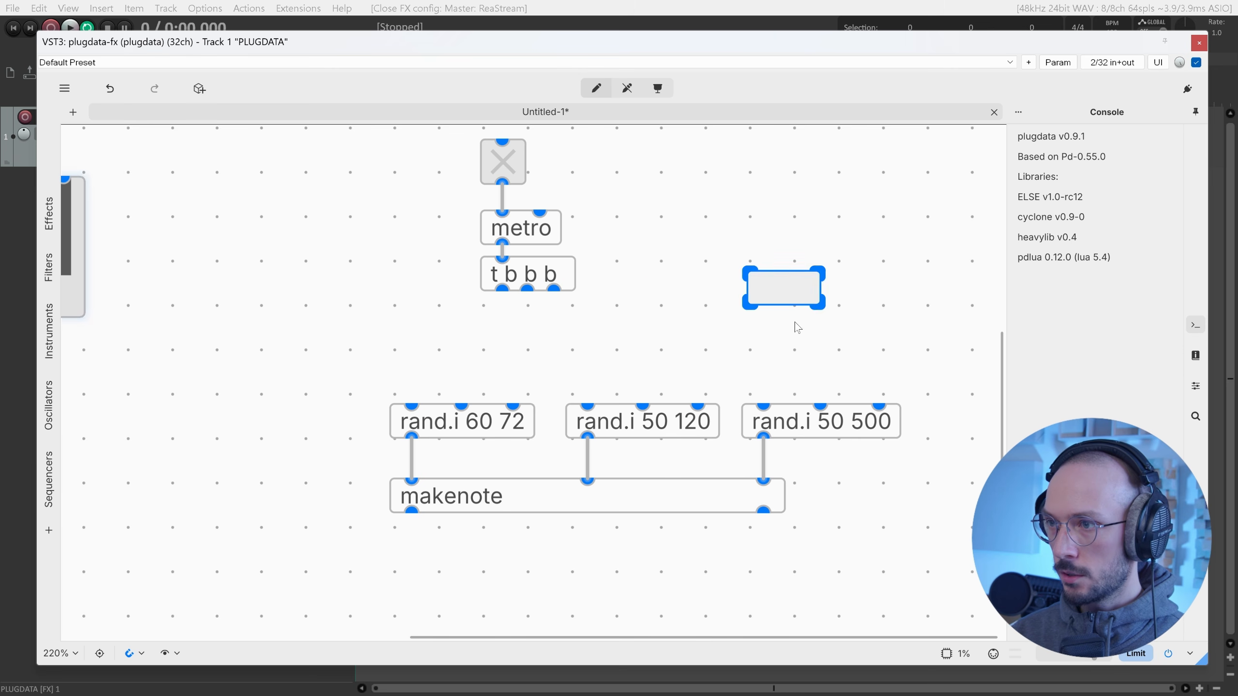
pyautogui.press('Delete')
pyautogui.moveTo(554, 291); pyautogui.dragTo(763, 408)
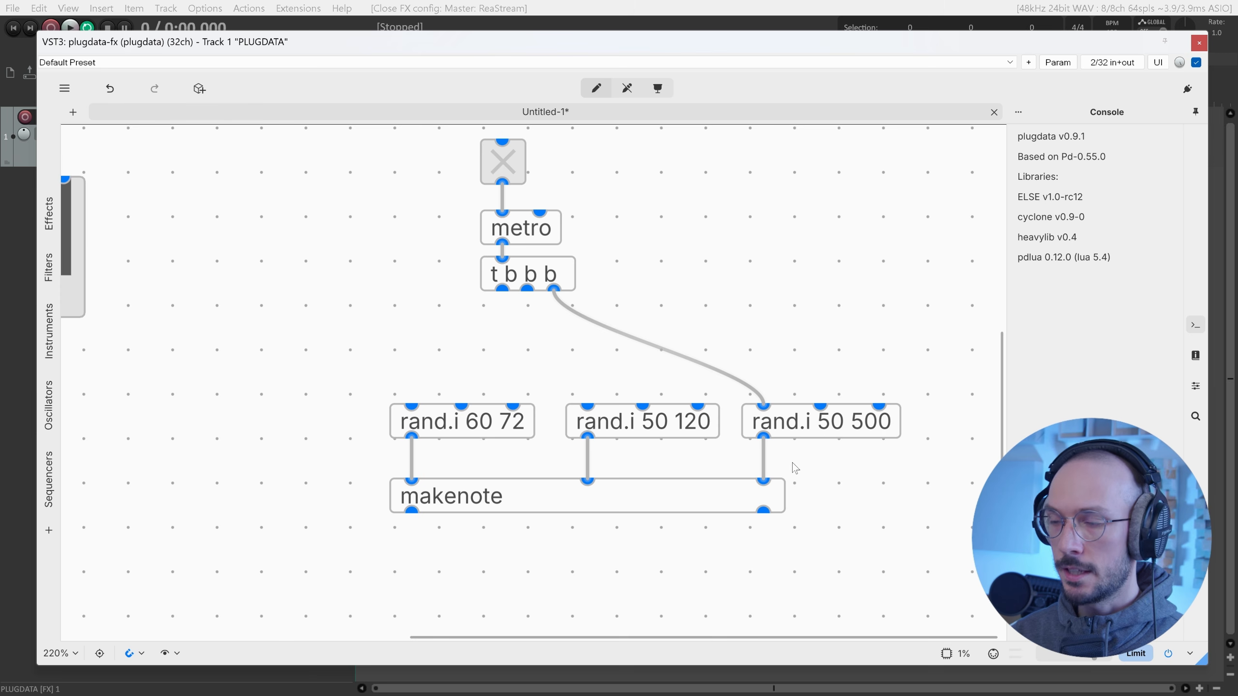
pyautogui.hotkey('ctrl', '5')
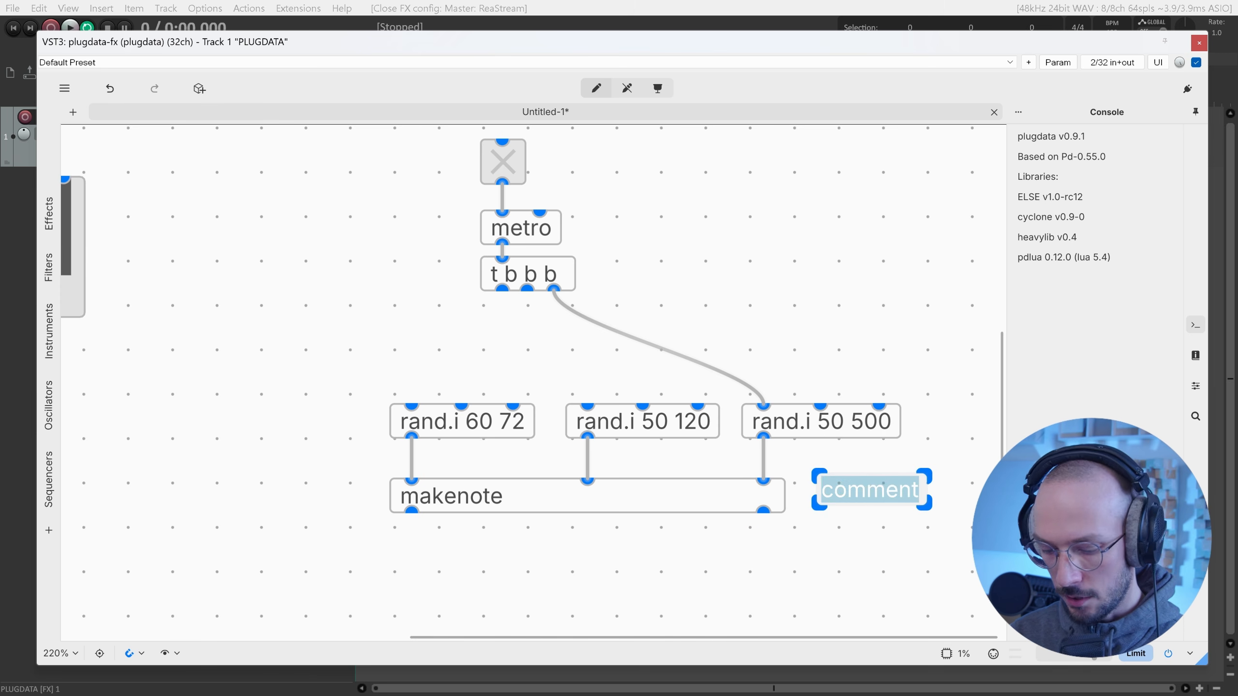
# Label the rand.i boxes with comments 'duration', 'velocity' and 'pitch'.
pyautogui.write('duration')
pyautogui.click(838, 464)
pyautogui.moveTo(879, 494); pyautogui.dragTo(642, 381)
pyautogui.hotkey('ctrl', 'c')
pyautogui.hotkey('ctrl', 'v')
pyautogui.doubleClick(643, 383)
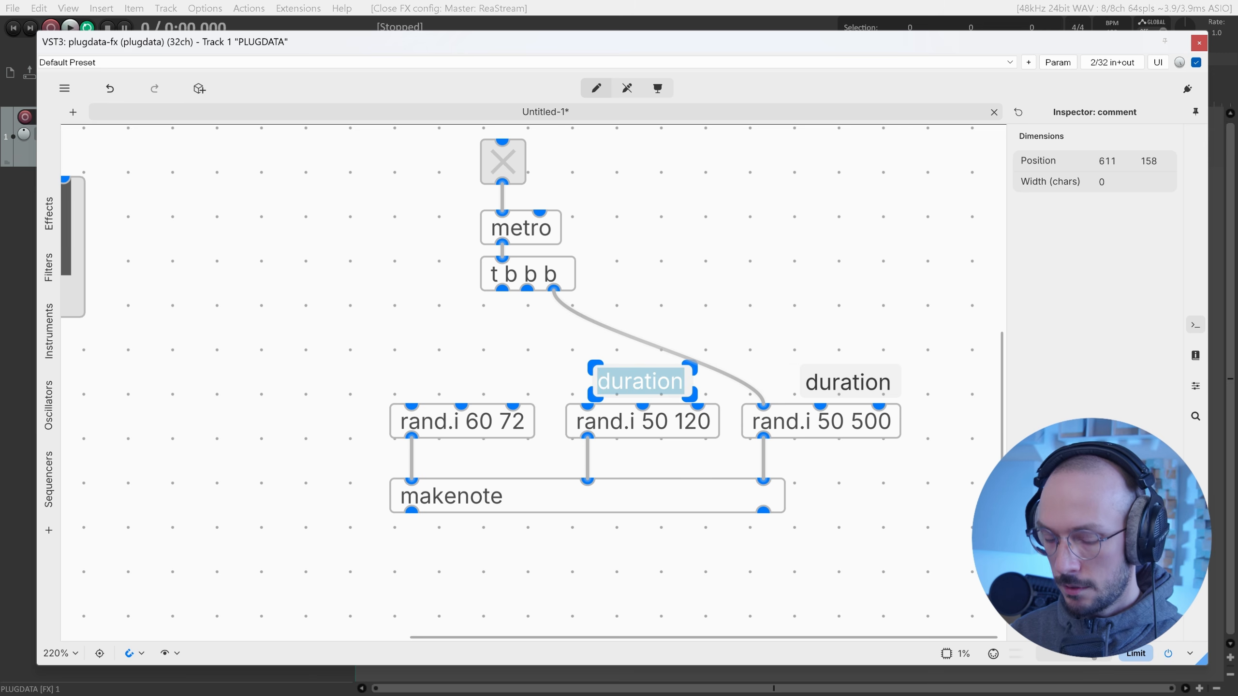
pyautogui.write('velocity')
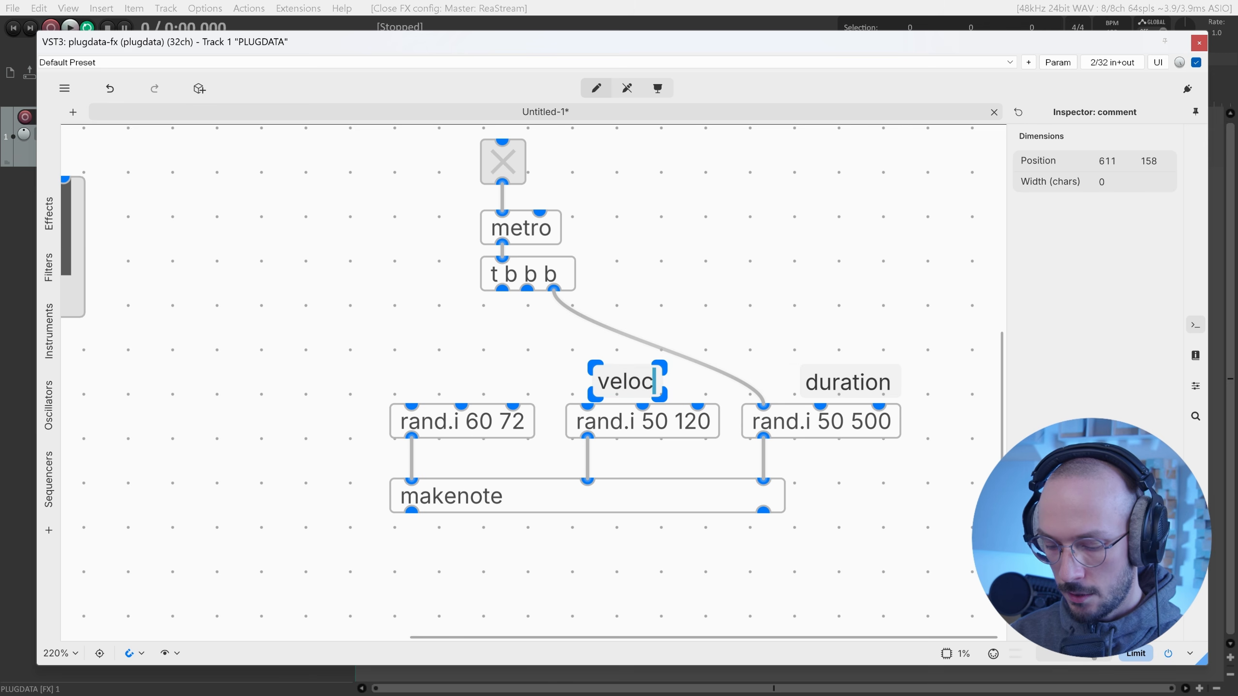
pyautogui.click(628, 399)
pyautogui.click(631, 390)
pyautogui.hotkey('ctrl', 'c')
pyautogui.hotkey('ctrl', 'v')
pyautogui.moveTo(723, 402); pyautogui.dragTo(483, 391)
pyautogui.doubleClick(483, 390)
pyautogui.write('pitch')
pyautogui.click(516, 341)
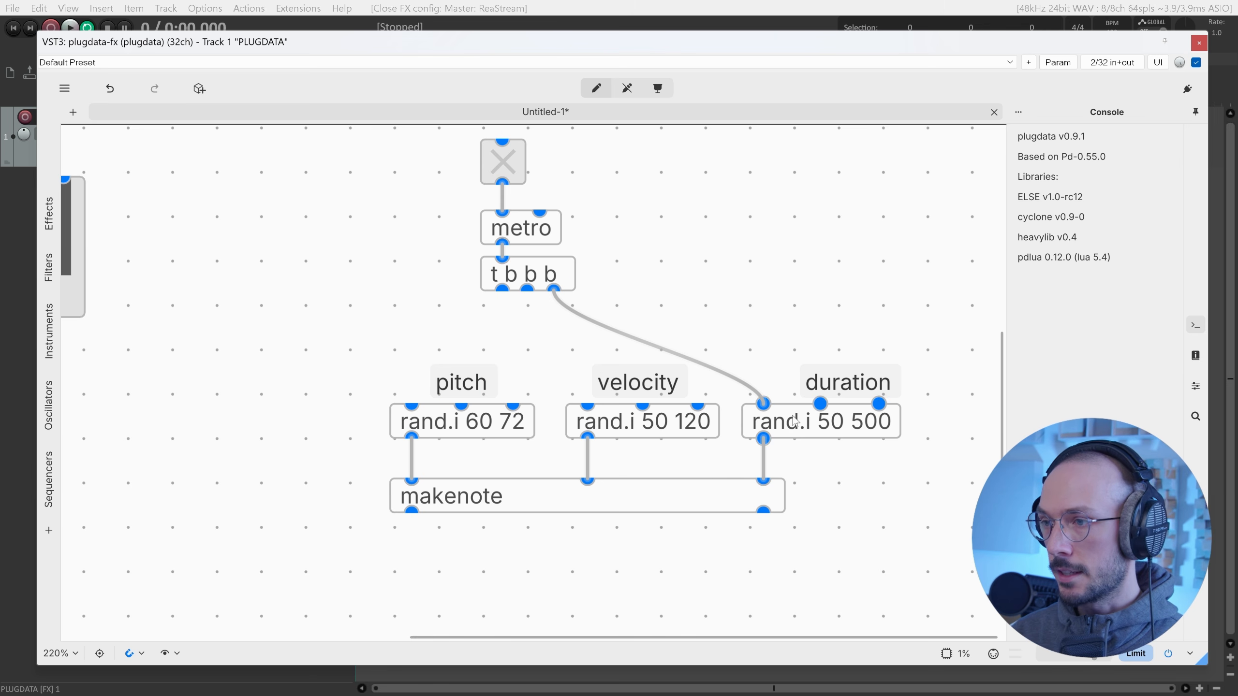
# Change the duration generator to rand.i 200 1000 and drag its output toward metro.
pyautogui.doubleClick(837, 426)
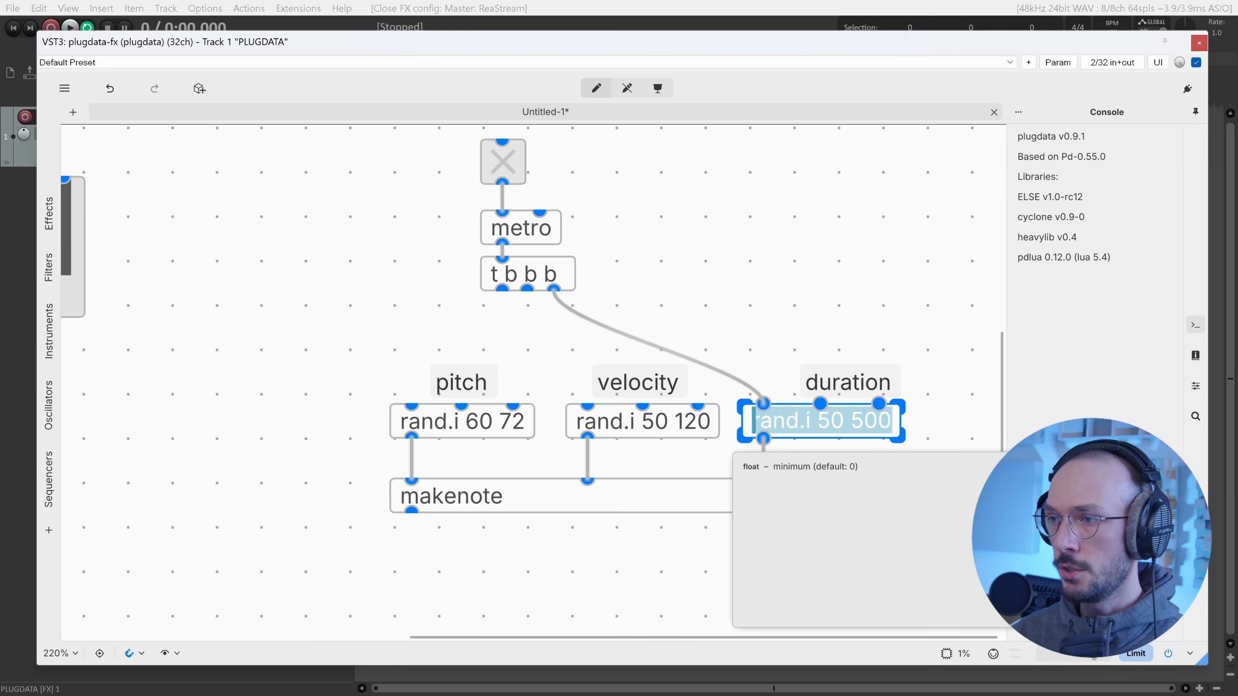
pyautogui.doubleClick(837, 426)
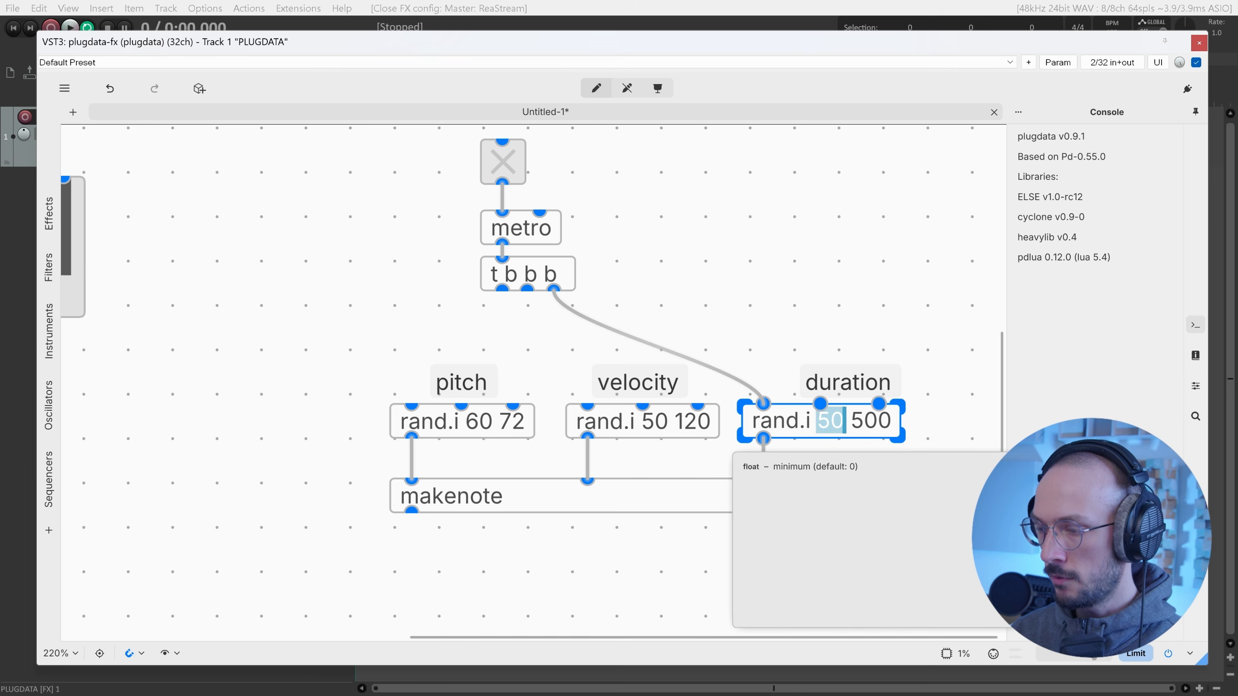
pyautogui.write('200')
pyautogui.click(942, 394)
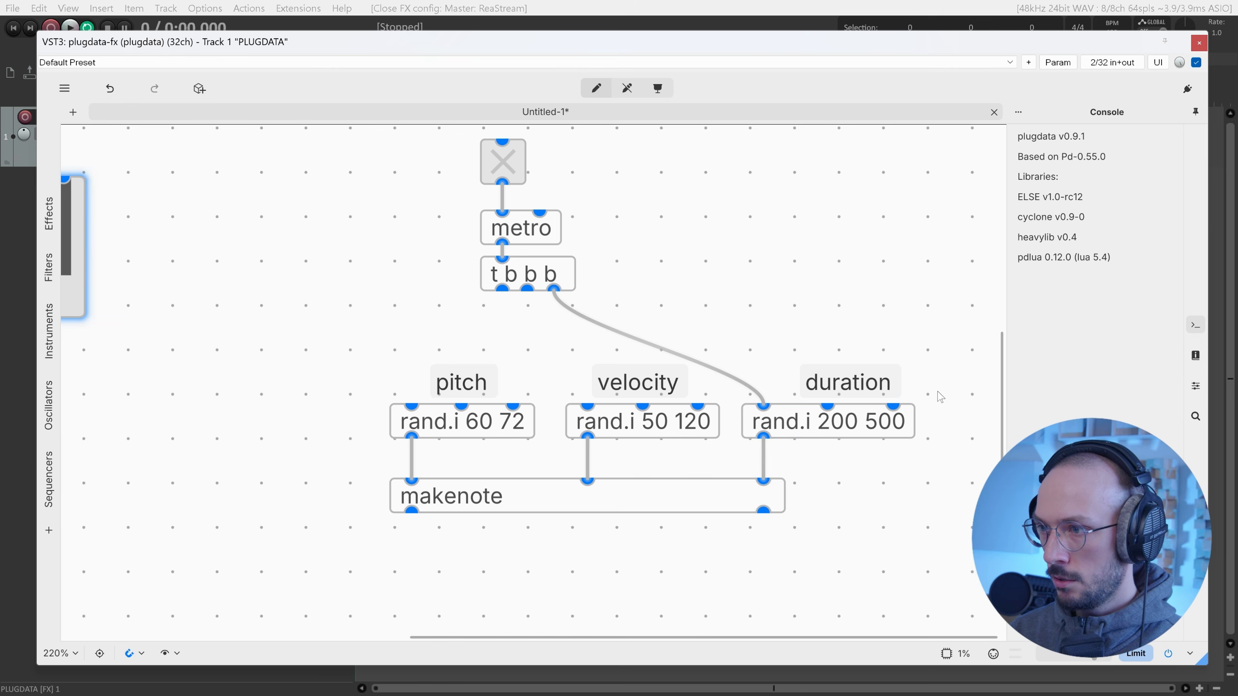
pyautogui.doubleClick(868, 428)
pyautogui.doubleClick(877, 423)
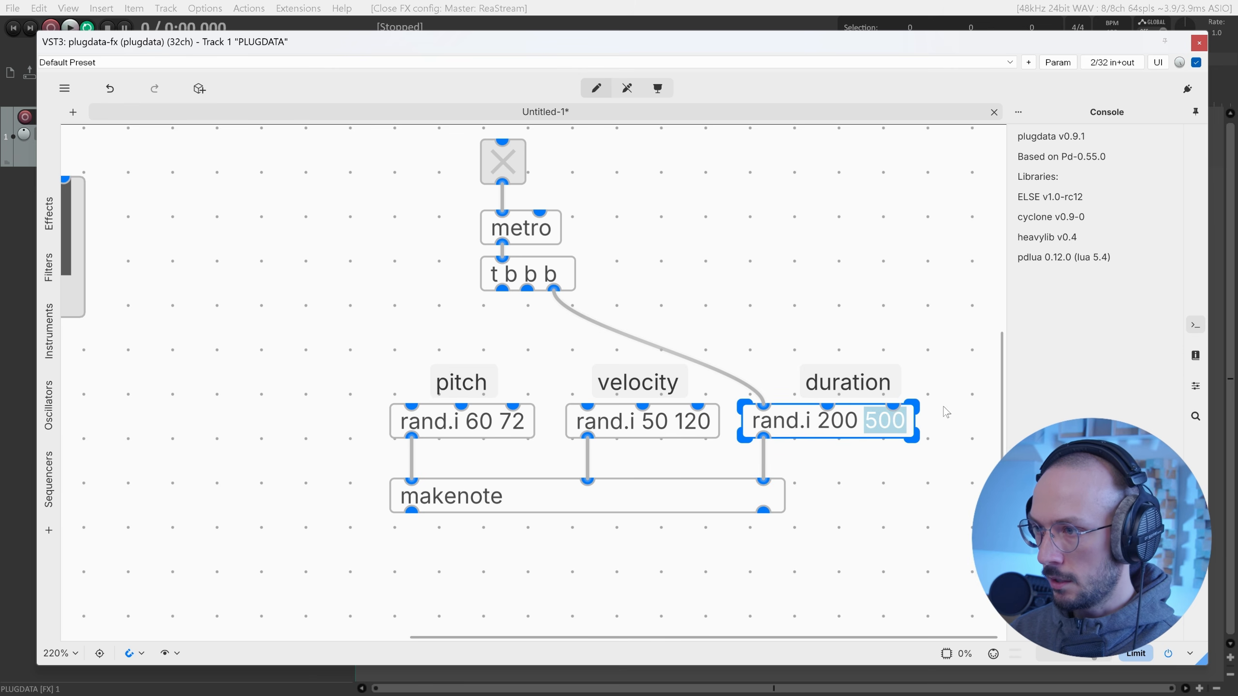
pyautogui.write('1000')
pyautogui.click(929, 354)
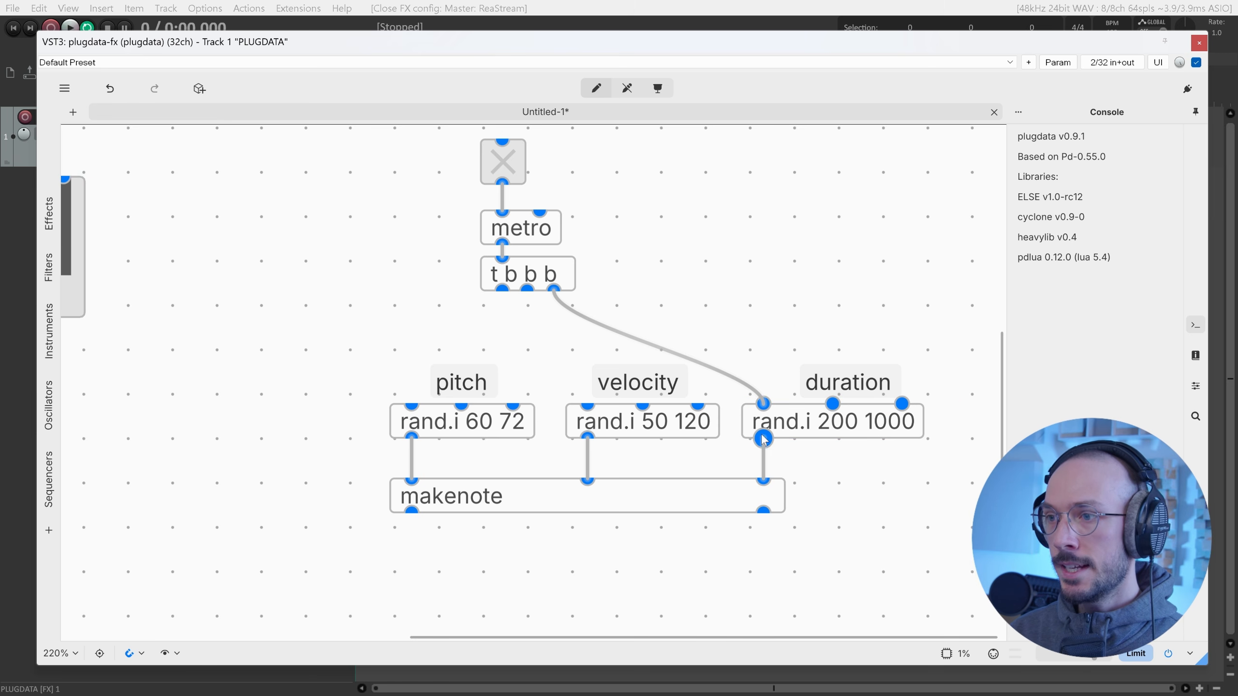
pyautogui.moveTo(763, 437); pyautogui.dragTo(544, 218)
# Give the metro an interval argument of 500.
pyautogui.doubleClick(542, 225)
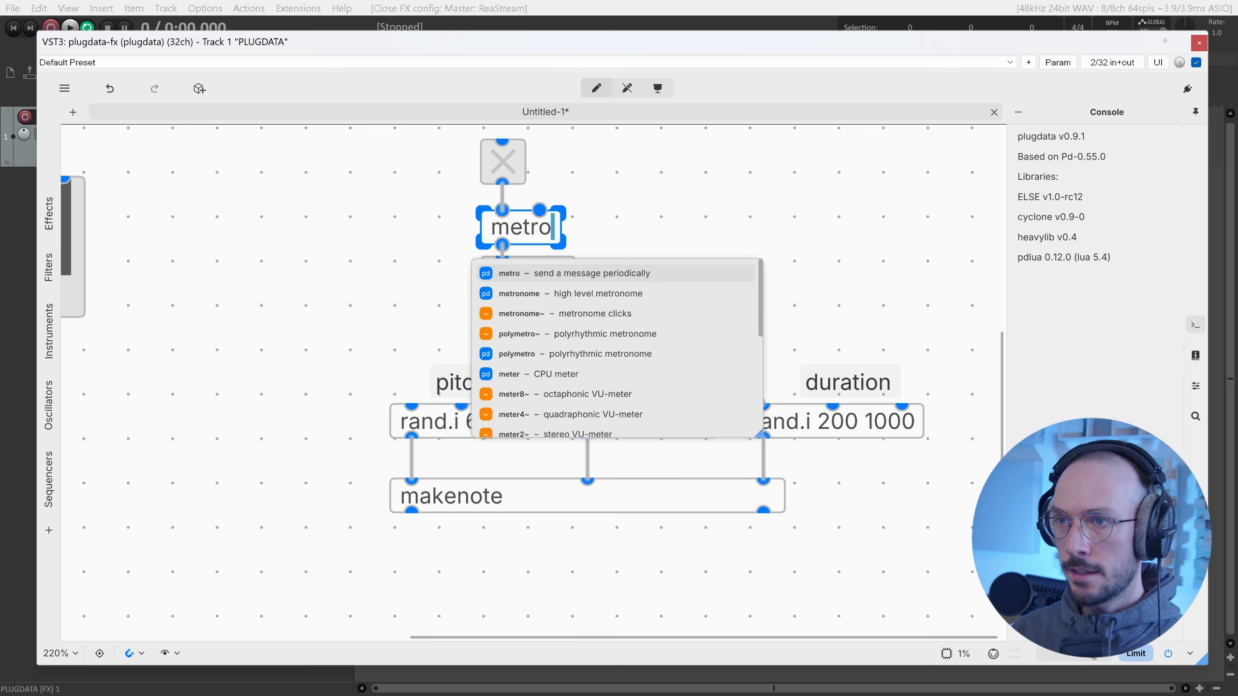
pyautogui.write('100')
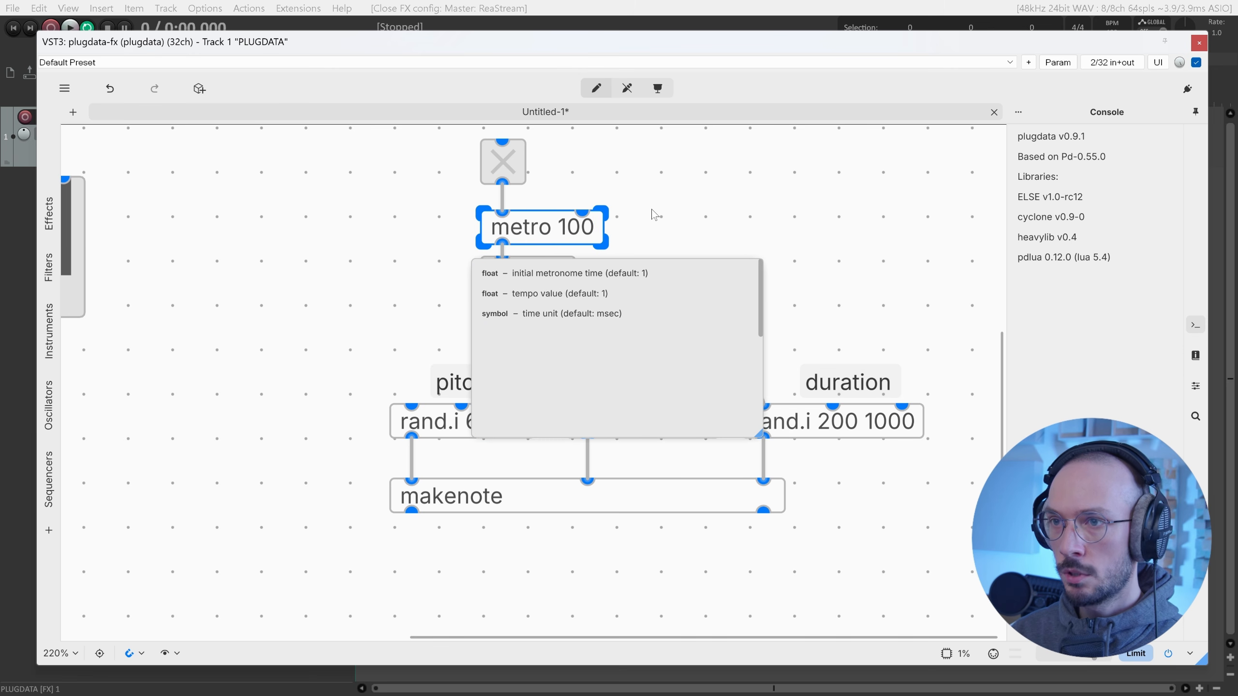
pyautogui.hotkey('ctrl', 'shift', 'Left')
pyautogui.write('500')
pyautogui.click(684, 236)
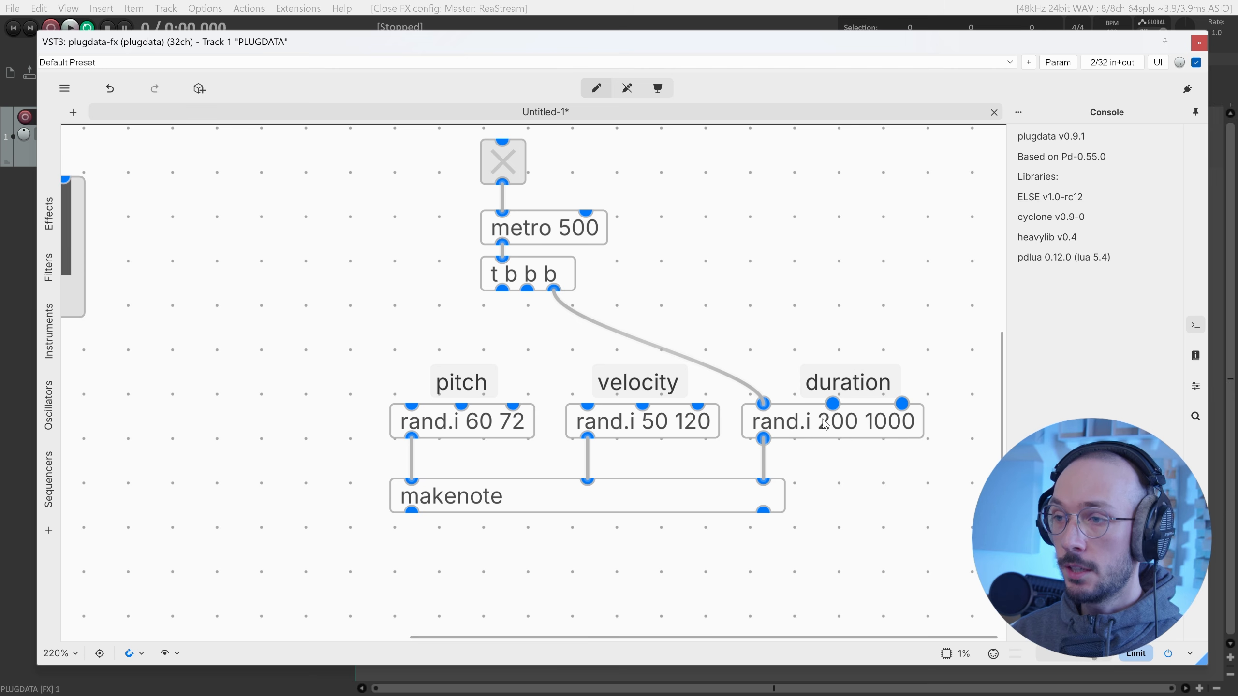
# Route the duration through a + 10 object into metro's interval inlet.
pyautogui.moveTo(767, 437); pyautogui.dragTo(780, 481)
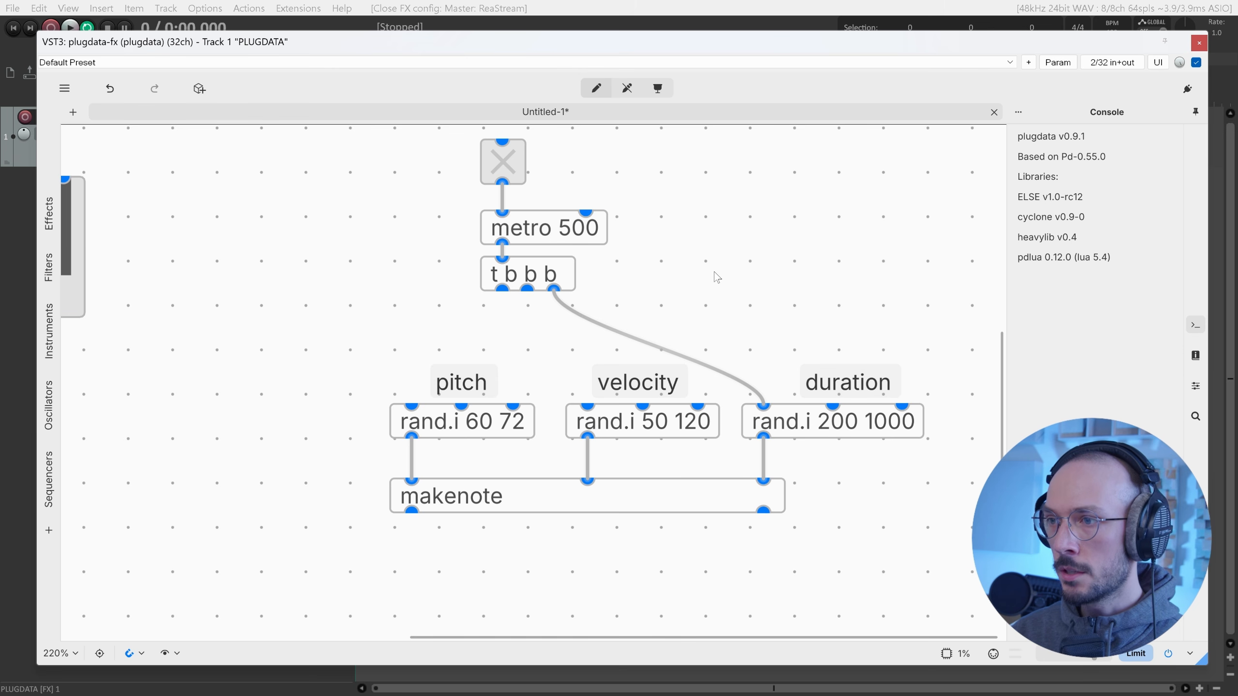
pyautogui.hotkey('ctrl', '1')
pyautogui.write('+ ')
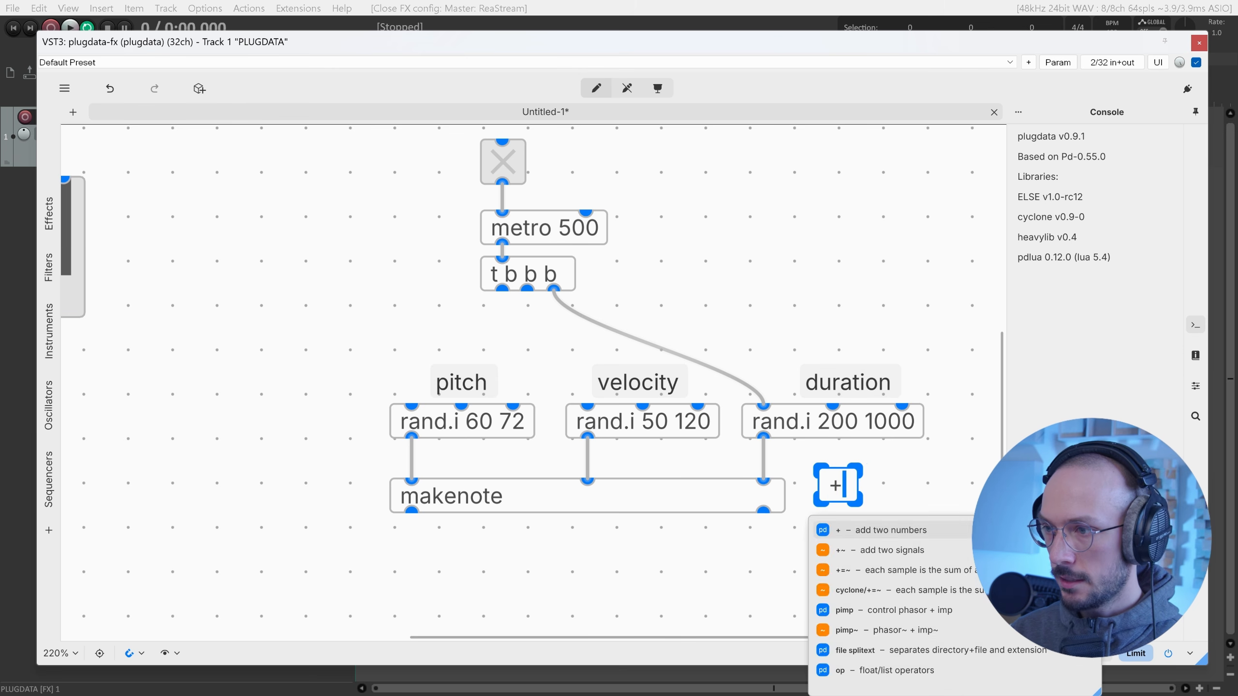
pyautogui.write('10')
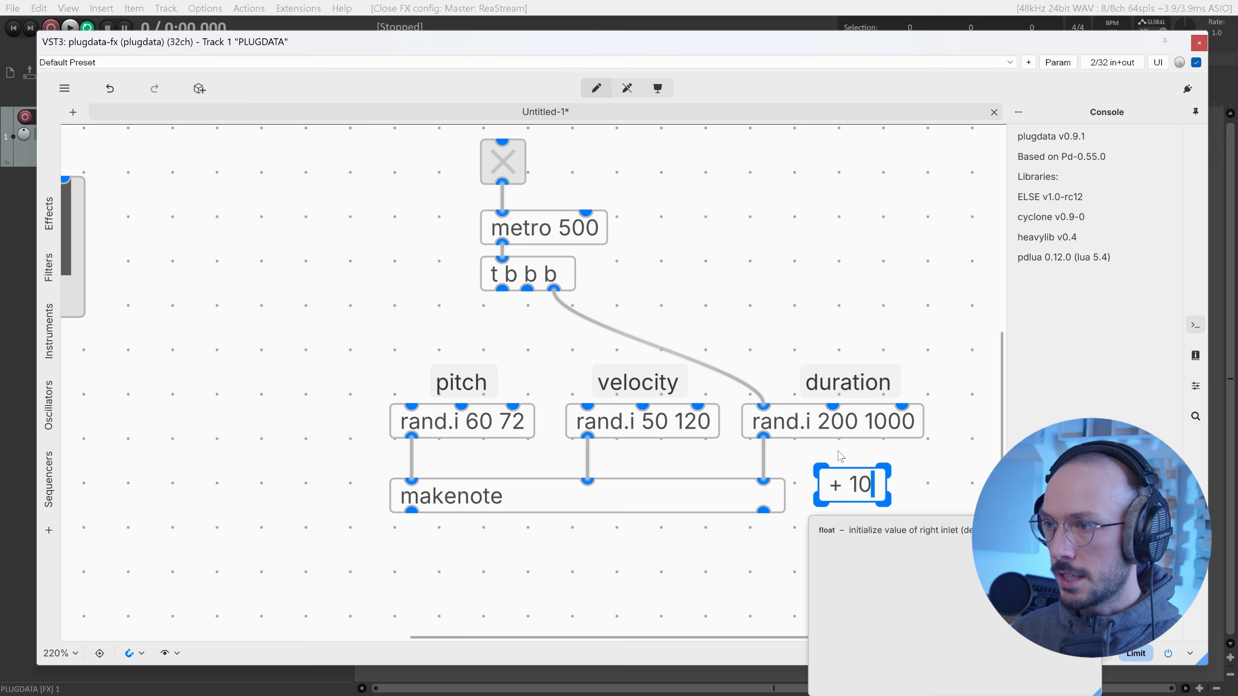
pyautogui.click(809, 459)
pyautogui.moveTo(763, 435)
pyautogui.mouseDown()
pyautogui.moveTo(840, 470)
pyautogui.moveTo(681, 185)
pyautogui.moveTo(604, 184)
pyautogui.moveTo(586, 213)
pyautogui.mouseUp()
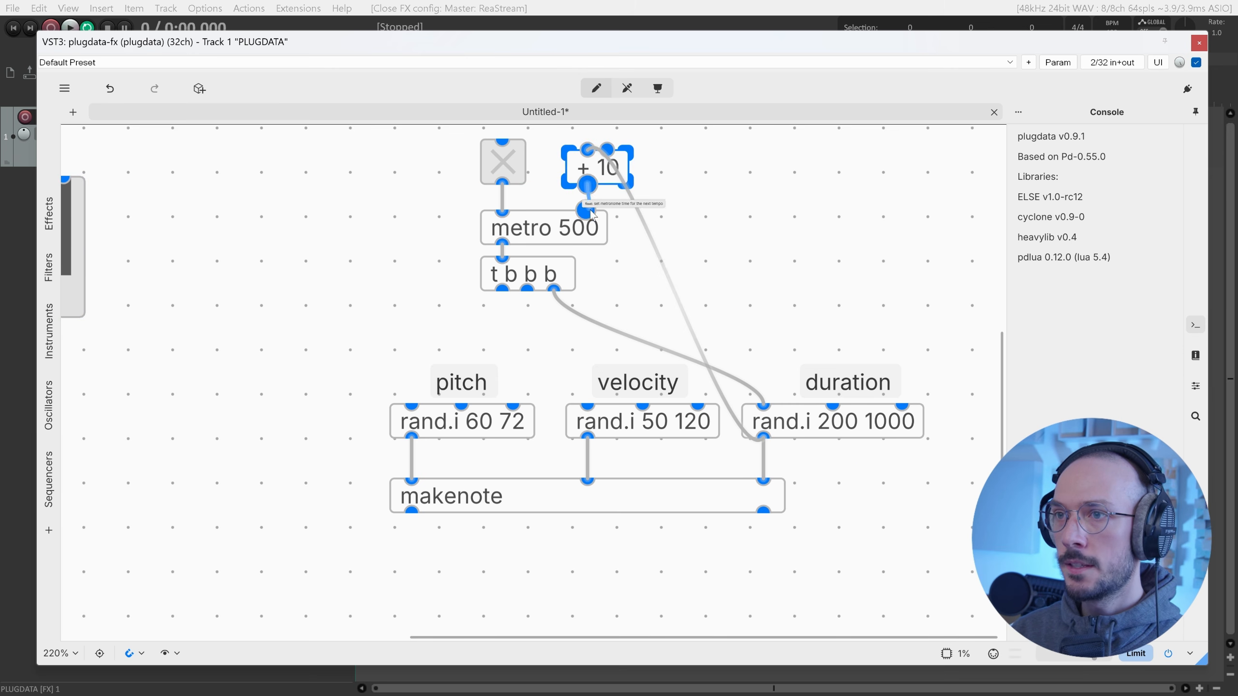
pyautogui.click(724, 195)
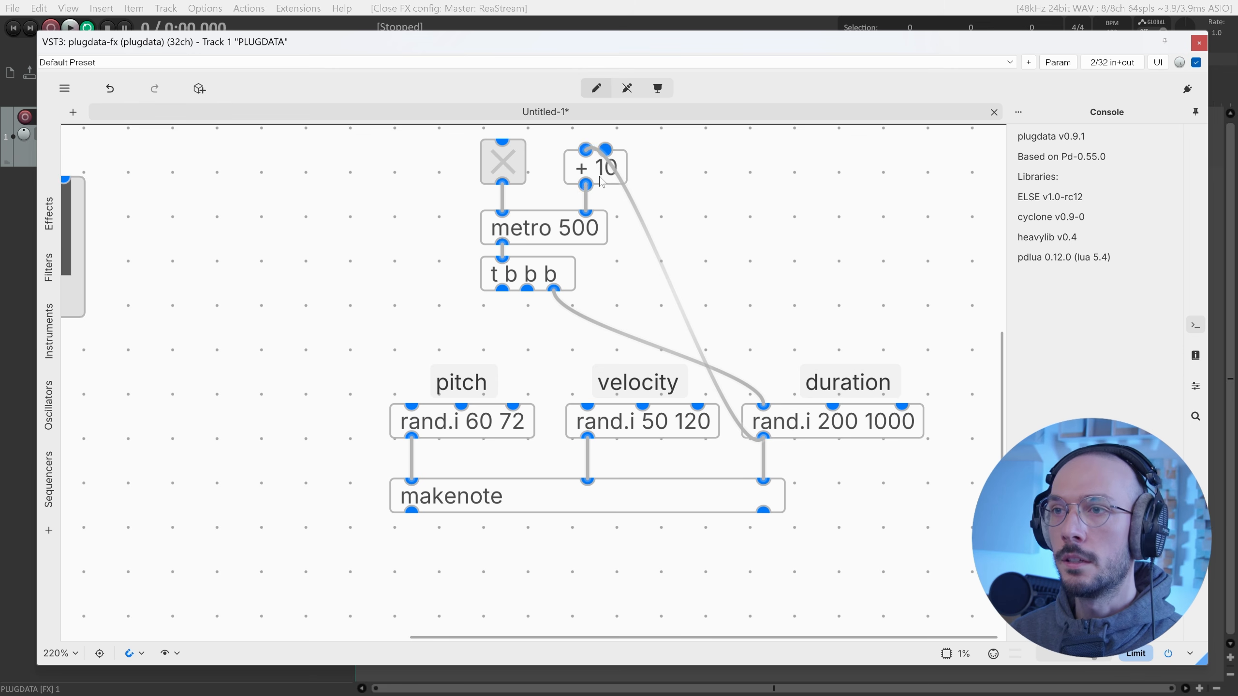
# Connect the trigger's middle and left outlets to the velocity and pitch rand.i objects.
pyautogui.click(553, 231)
pyautogui.moveTo(546, 343); pyautogui.dragTo(587, 405)
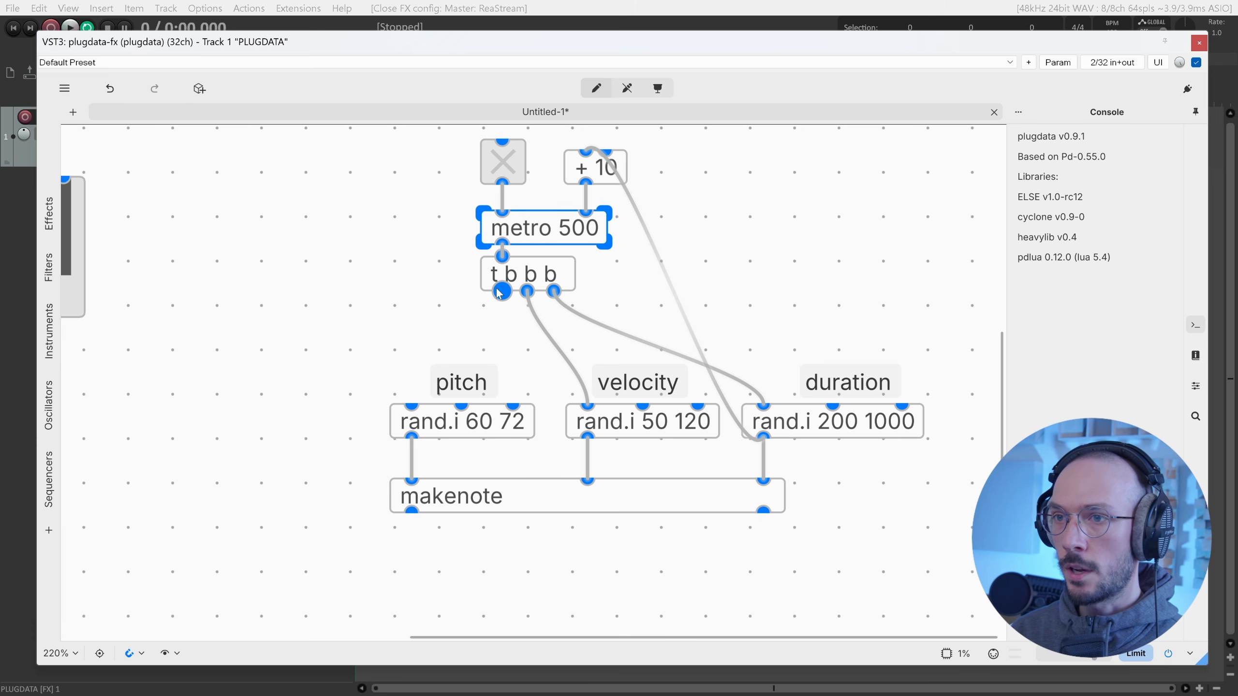
pyautogui.moveTo(502, 291); pyautogui.dragTo(412, 405)
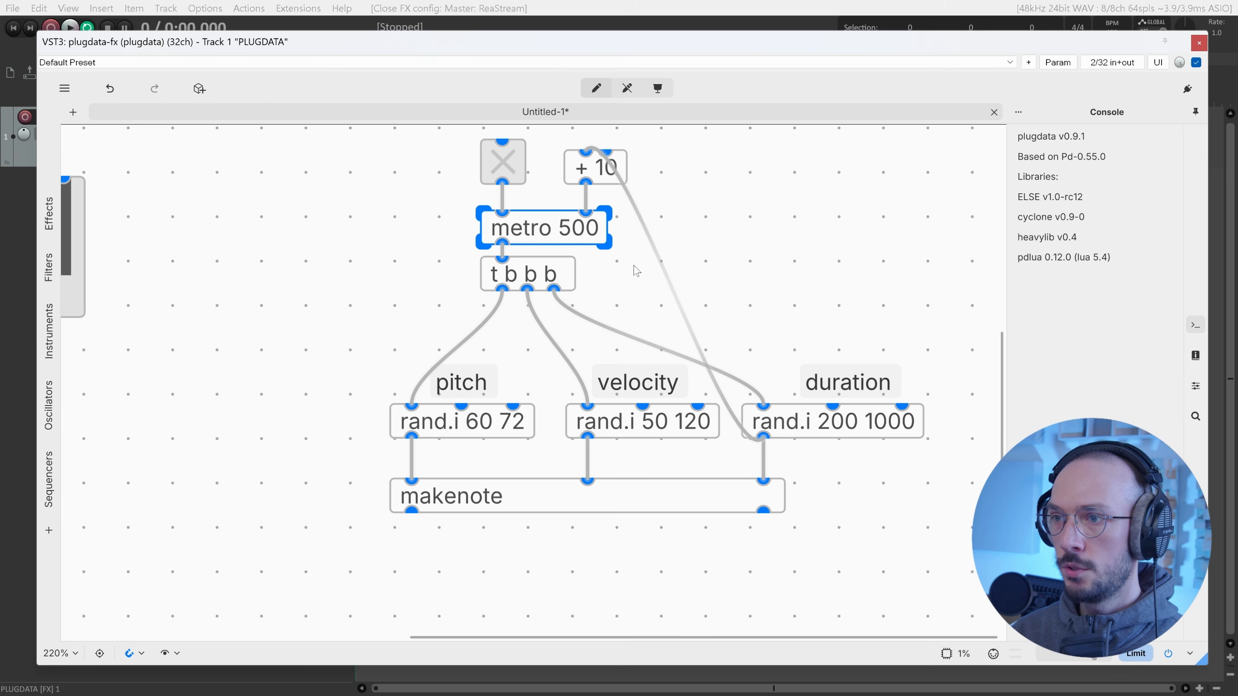
pyautogui.scroll(2, 637, 272)
pyautogui.scroll(-2, 632, 293)
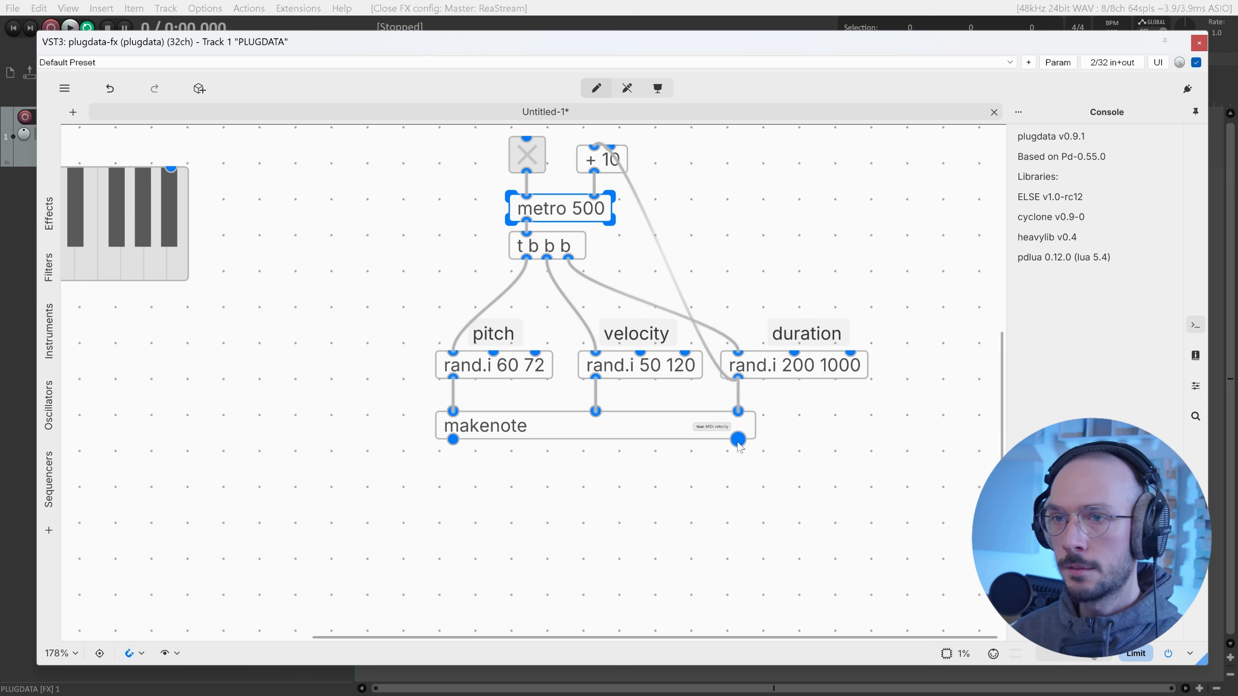
# Connect makenote's right outlet to the > 0 object of the synth chain.
pyautogui.hscroll(-10, 739, 446)
pyautogui.scroll(-5, 735, 448)
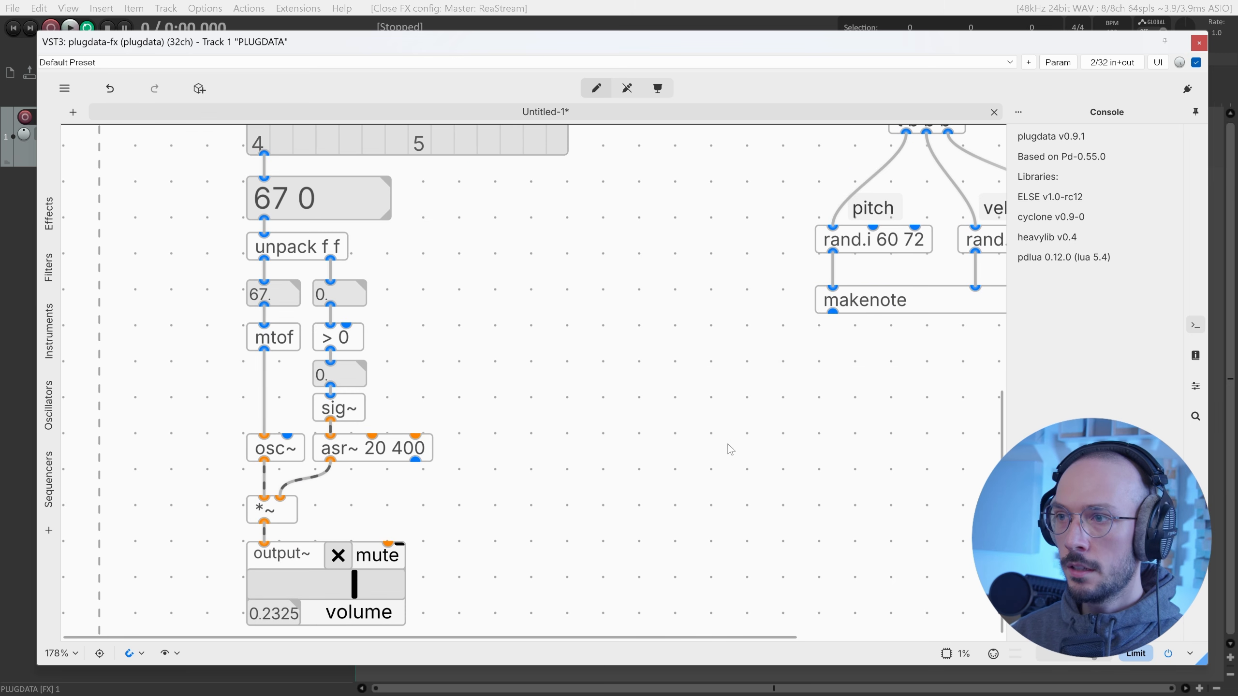
pyautogui.moveTo(213, 328); pyautogui.dragTo(448, 629)
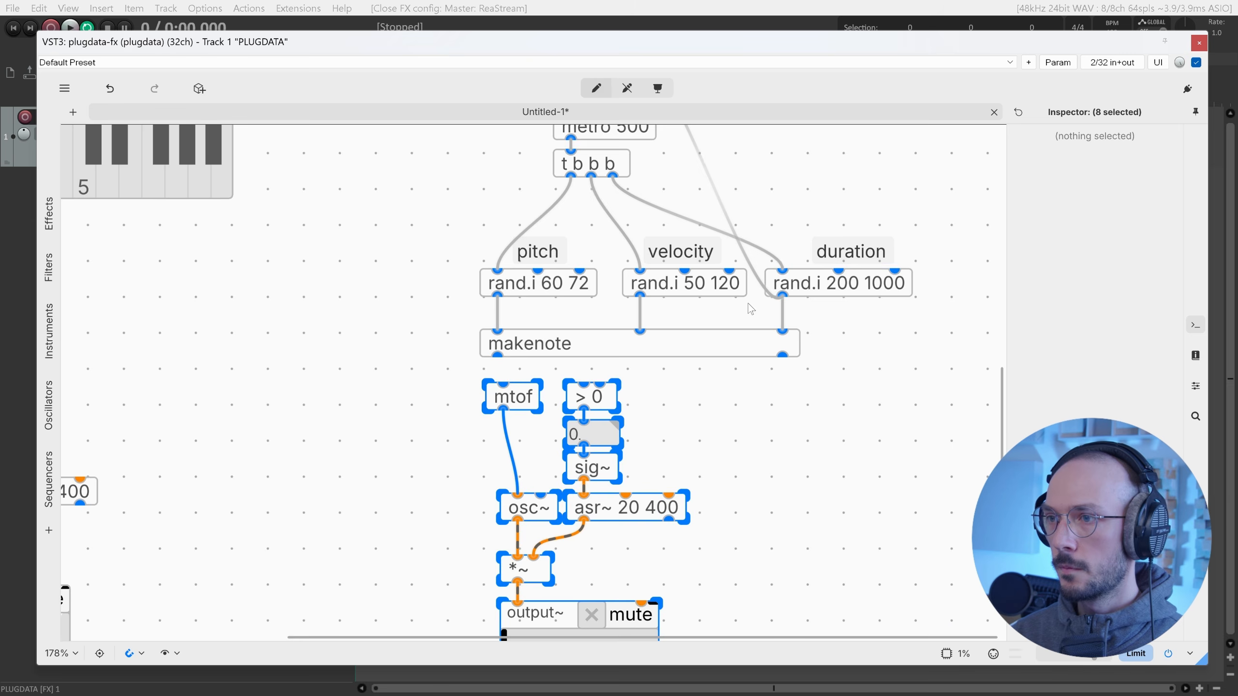
pyautogui.scroll(-3, 751, 308)
pyautogui.click(750, 308)
pyautogui.moveTo(497, 274); pyautogui.dragTo(503, 301)
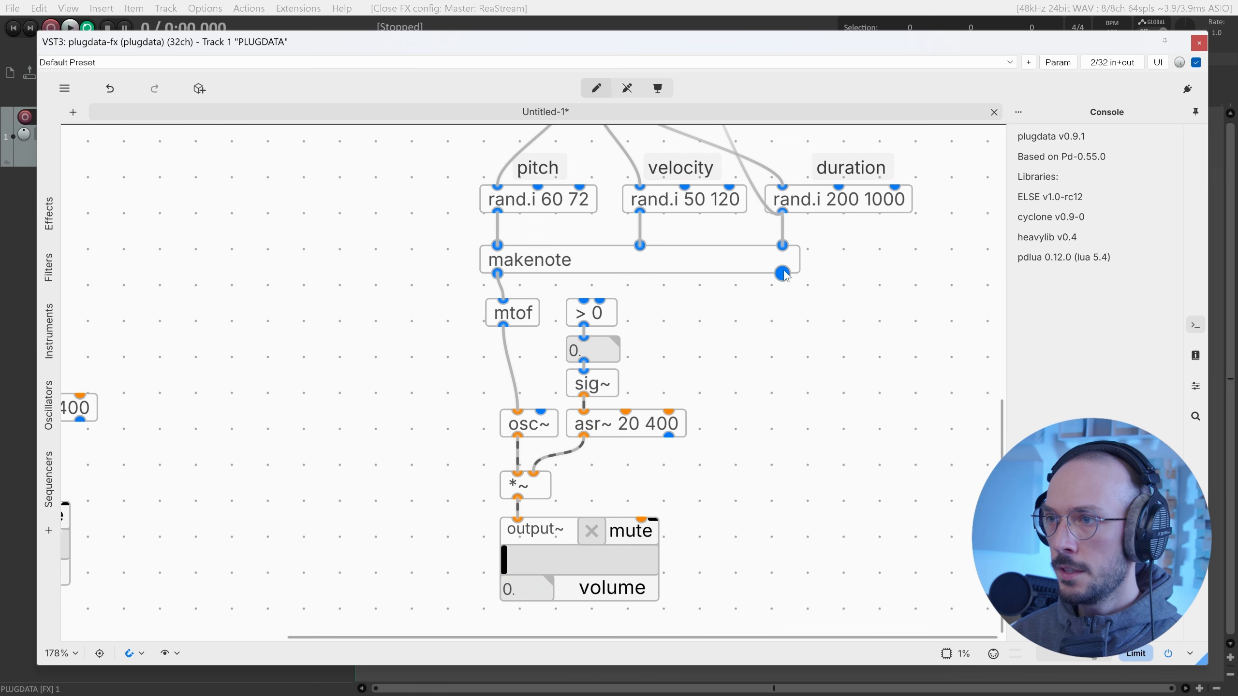
pyautogui.moveTo(783, 274); pyautogui.dragTo(584, 301)
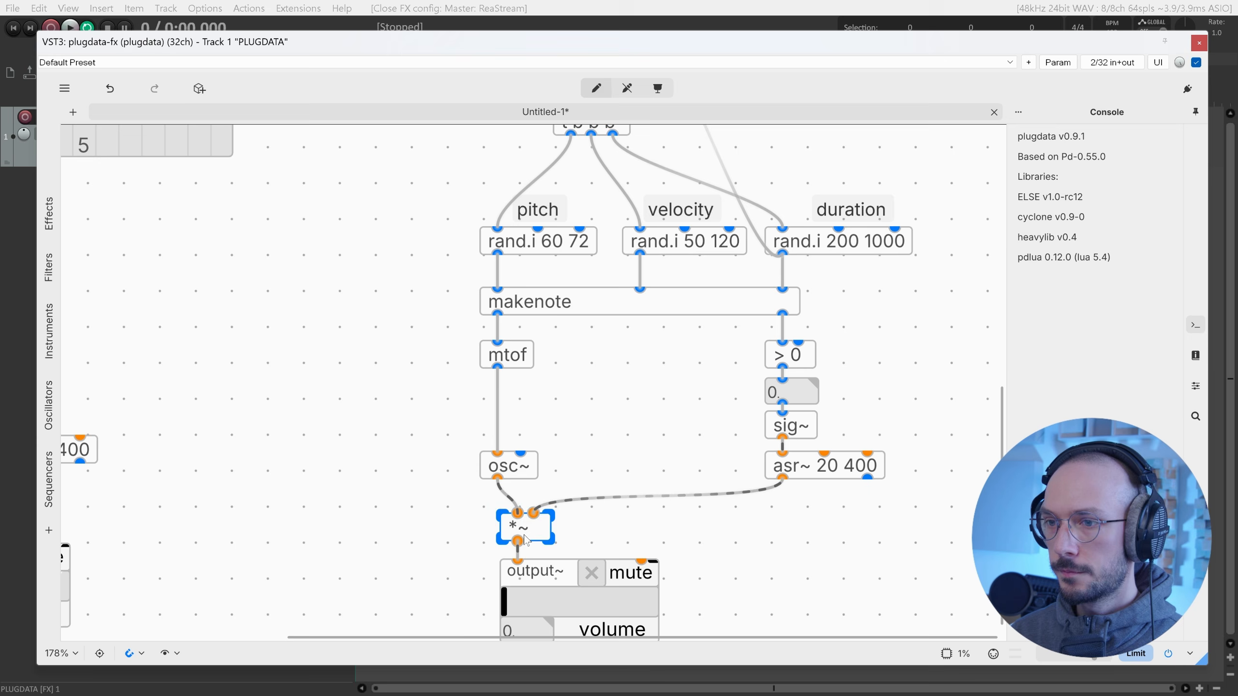
# Branch a new '- 20' object off the rand.i 200 1000 output.
pyautogui.click(525, 572)
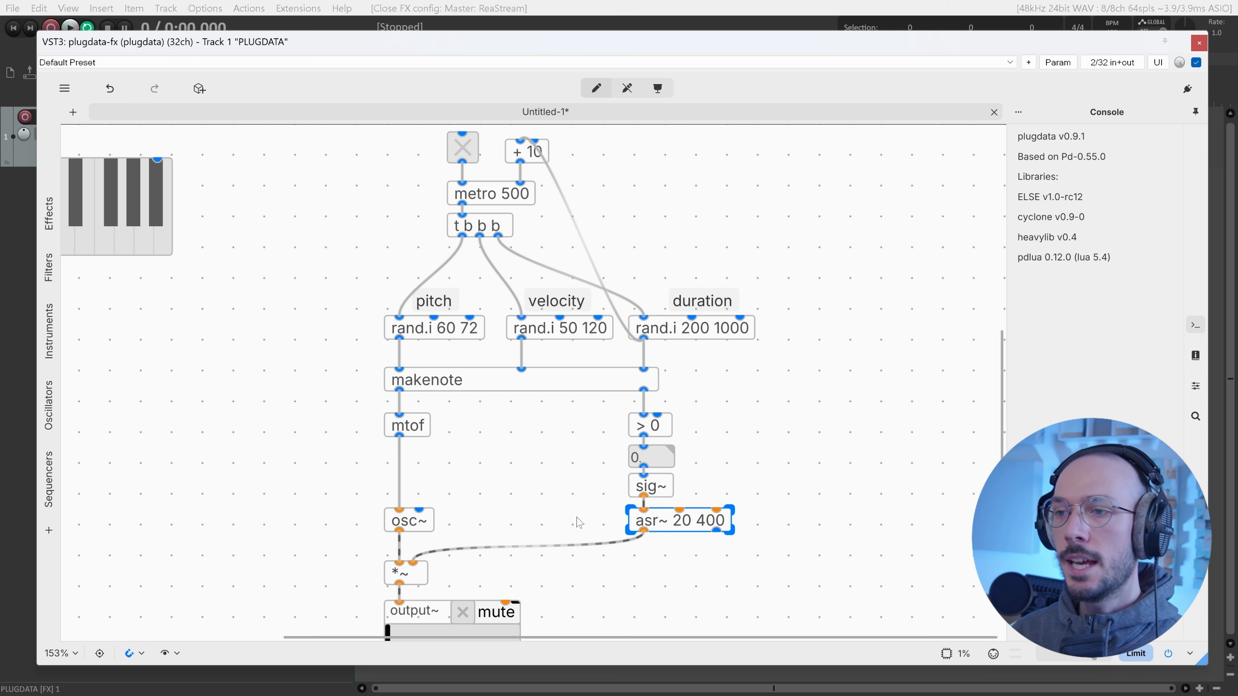
pyautogui.moveTo(567, 520); pyautogui.dragTo(782, 522)
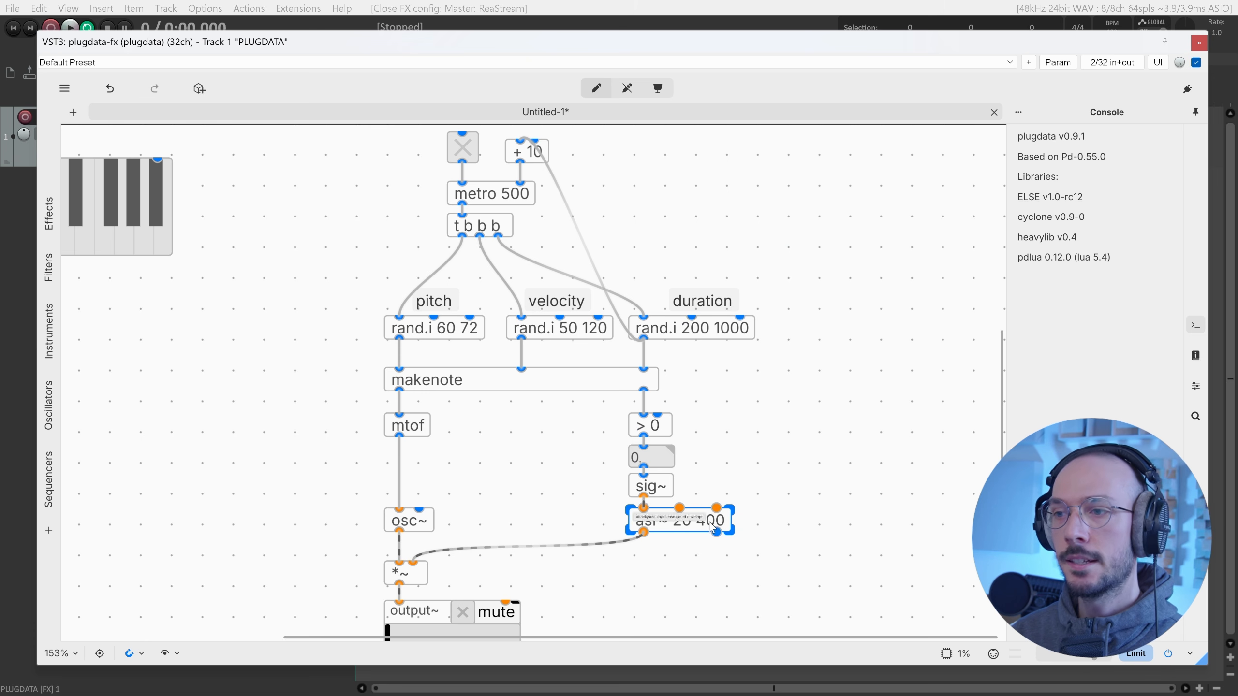
pyautogui.moveTo(821, 324); pyautogui.dragTo(671, 326)
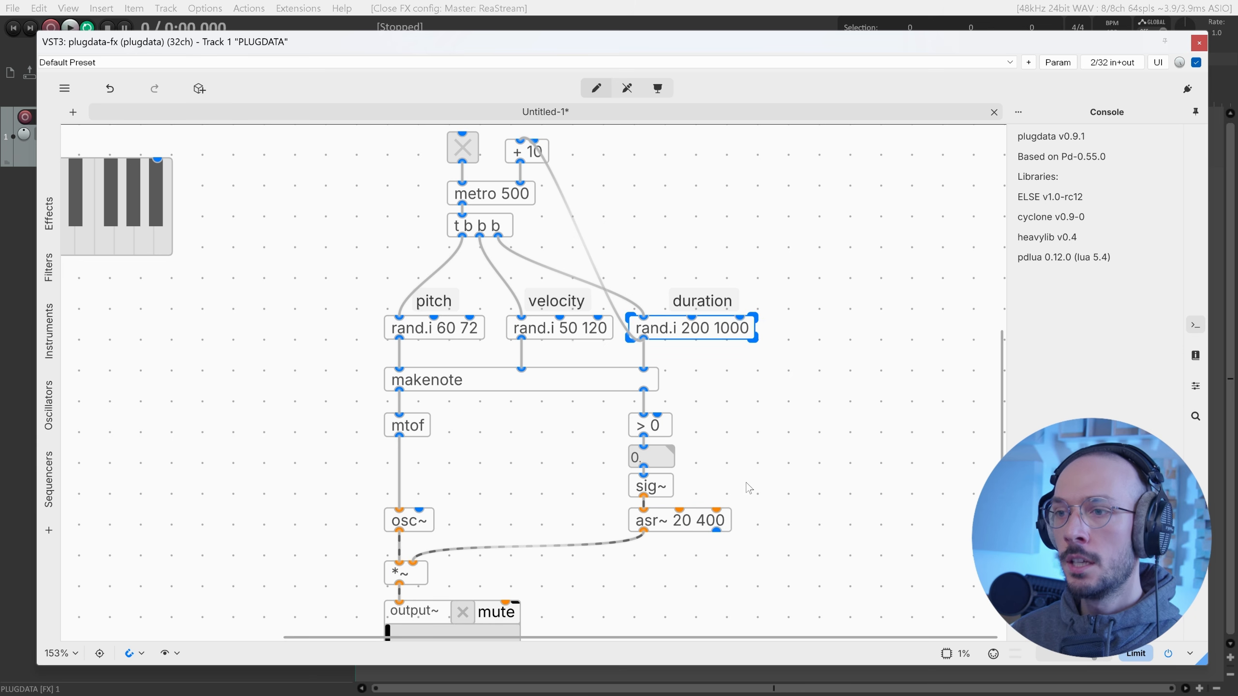
pyautogui.moveTo(775, 523); pyautogui.dragTo(643, 514)
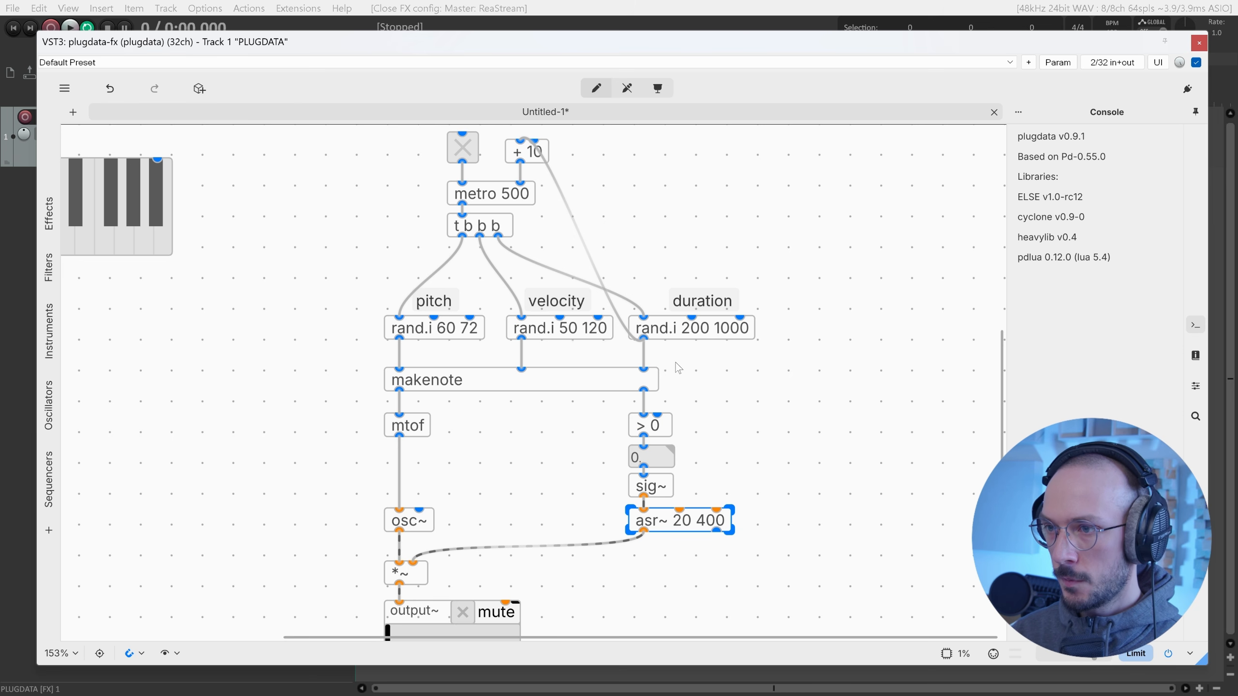
pyautogui.moveTo(644, 339); pyautogui.dragTo(753, 428)
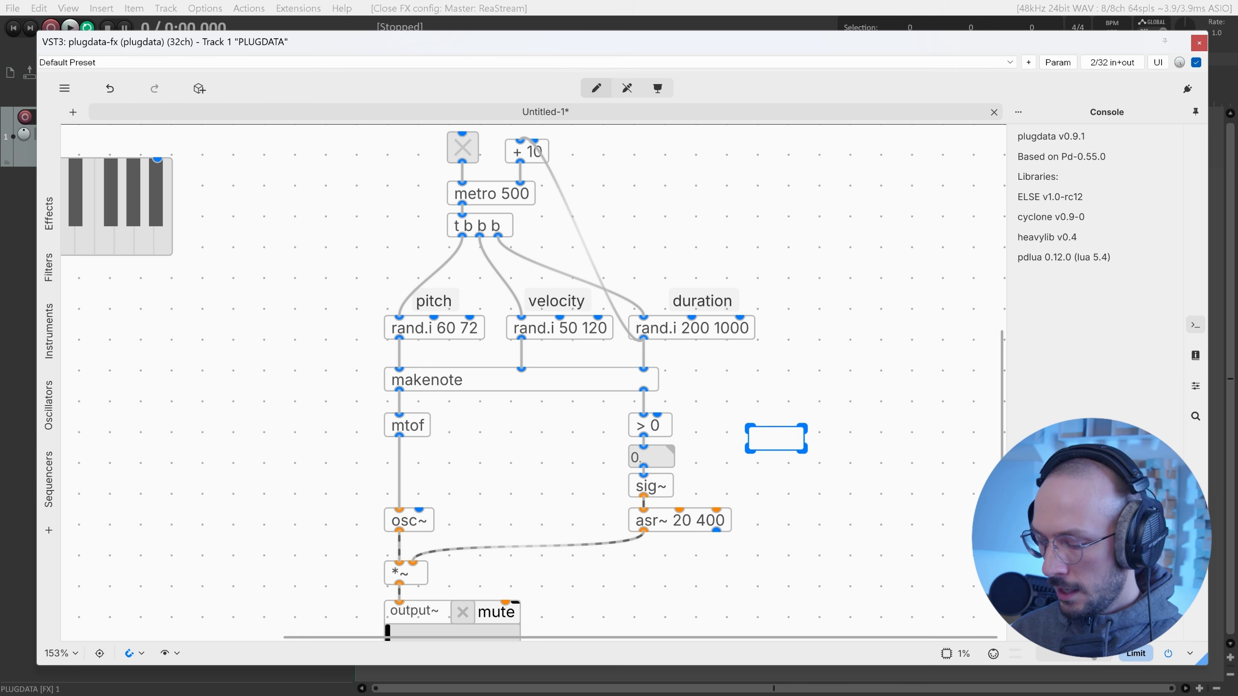
pyautogui.write('- 20')
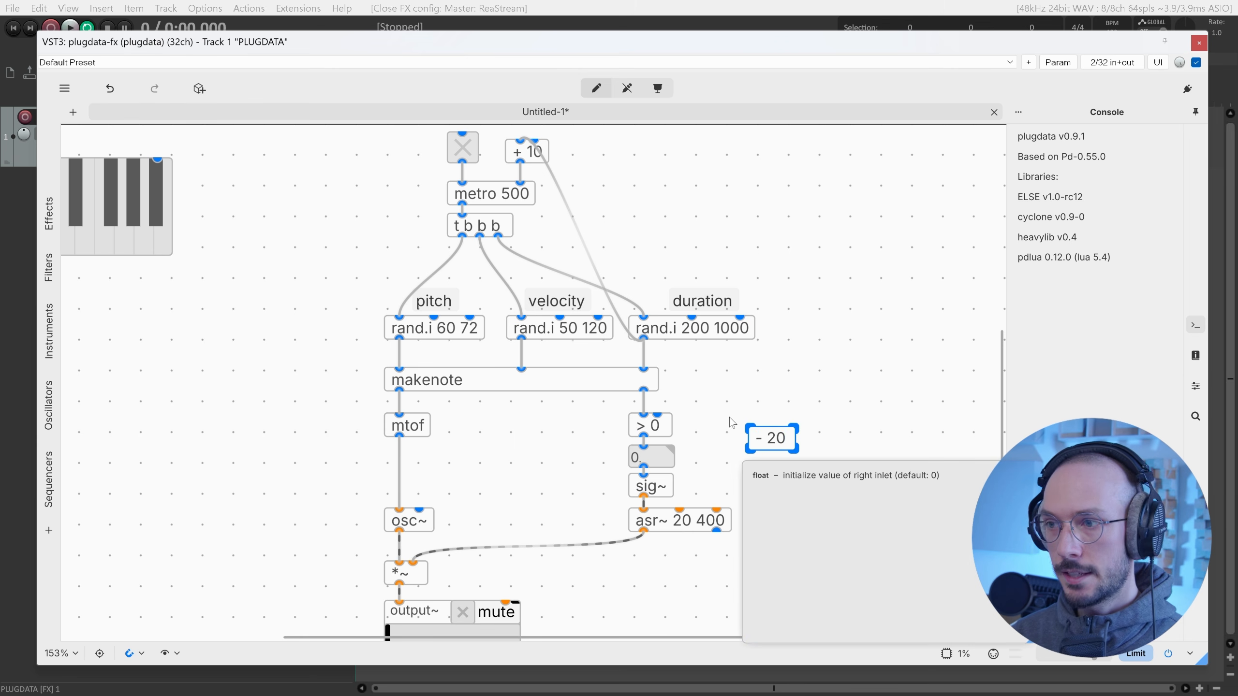
# Place the - 20 object beside asr~ and wire it into asr~'s release inlet.
pyautogui.click(731, 422)
pyautogui.moveTo(770, 438); pyautogui.dragTo(731, 457)
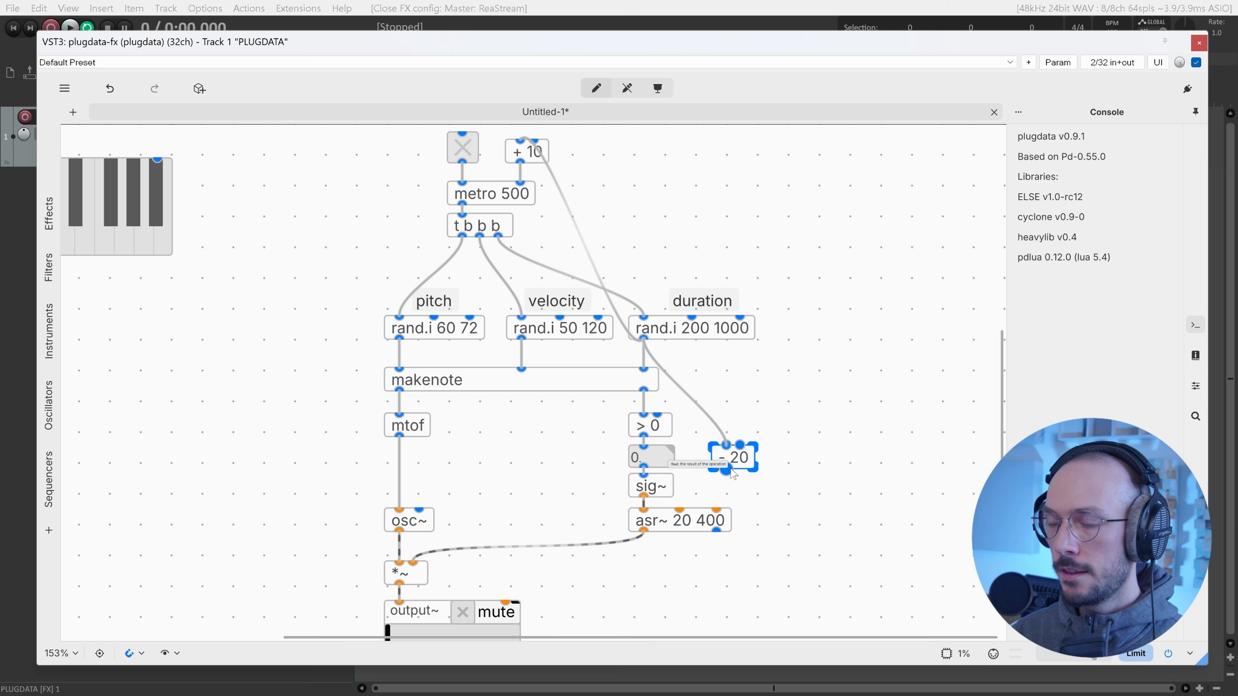
pyautogui.moveTo(727, 470); pyautogui.dragTo(726, 513)
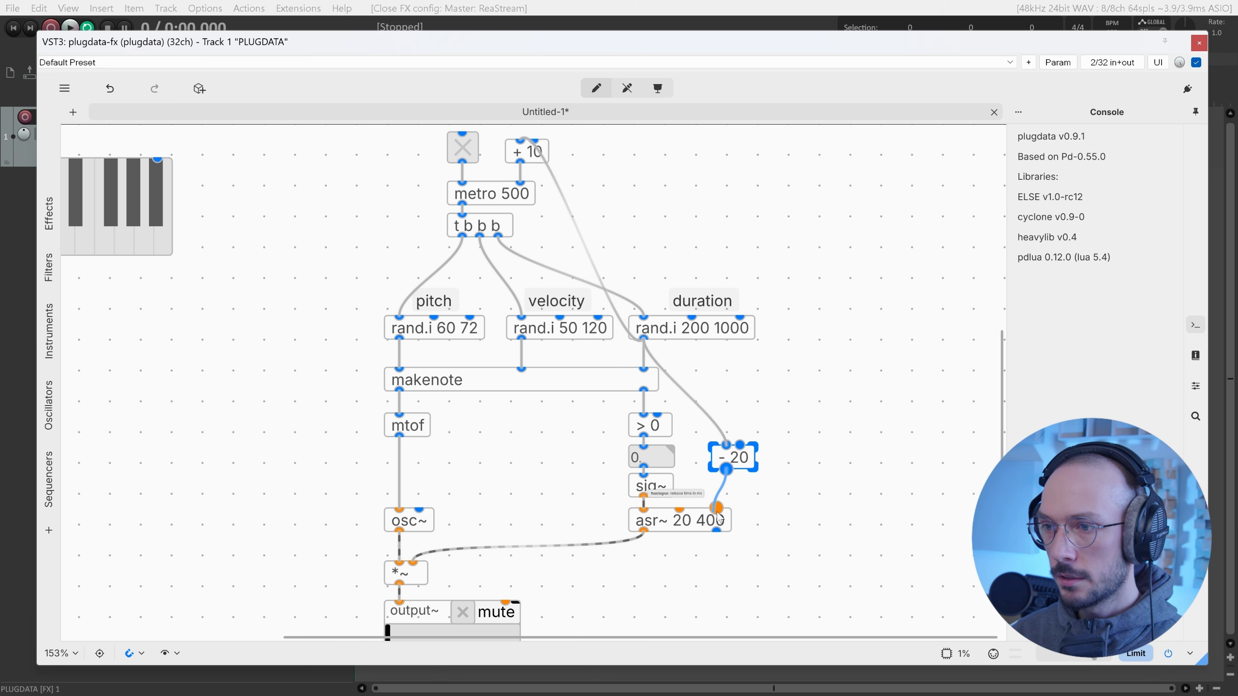
pyautogui.moveTo(745, 472); pyautogui.dragTo(748, 442)
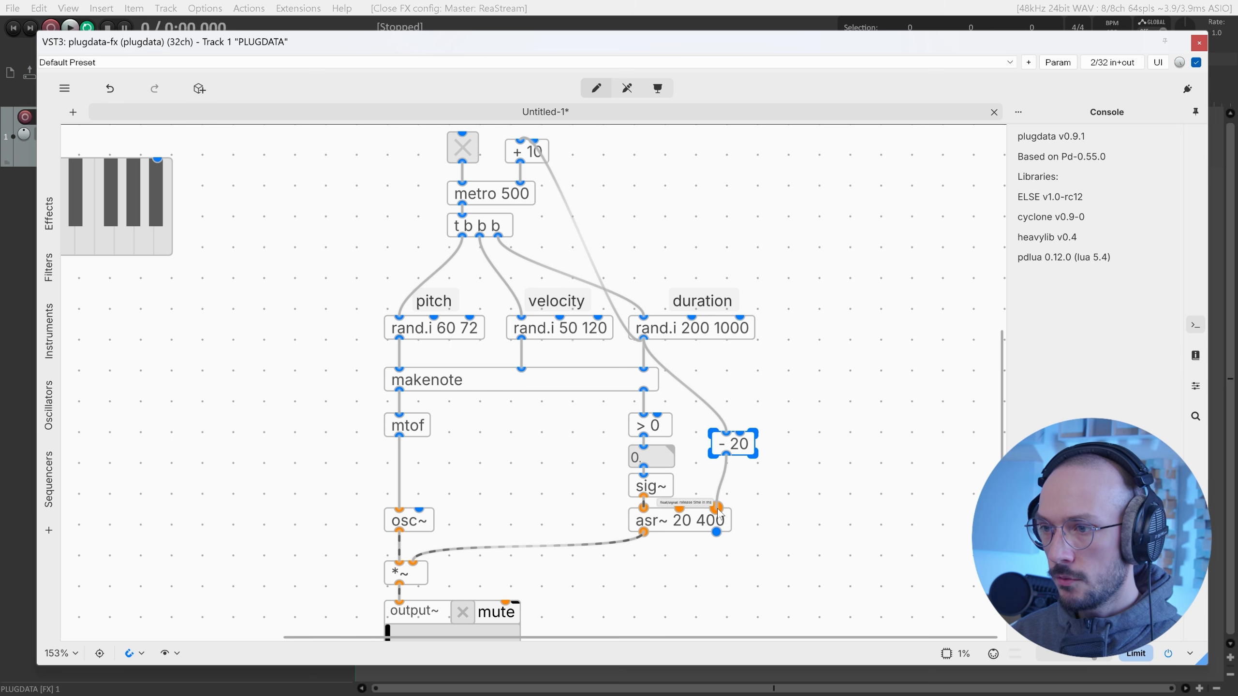
# In run mode, set output volume to about 0.2 and start the metro sequence.
pyautogui.scroll(-1, 789, 463)
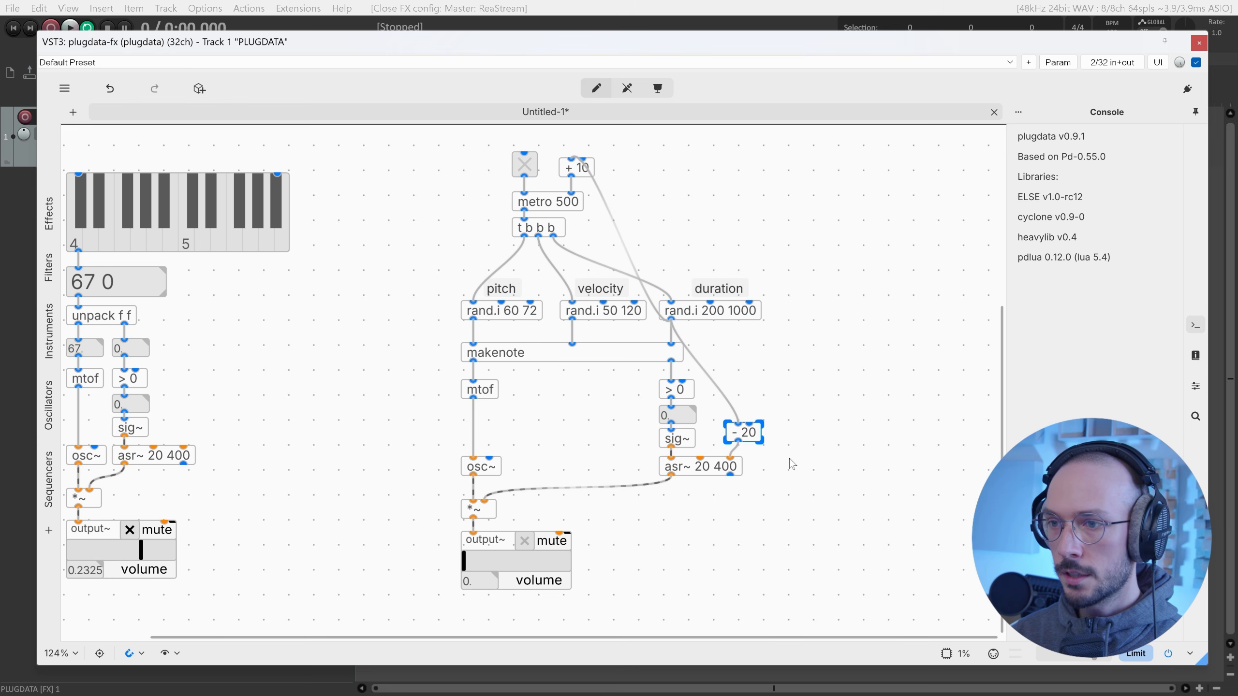
pyautogui.hotkey('ctrl', 'e')
pyautogui.moveTo(464, 561); pyautogui.dragTo(533, 560)
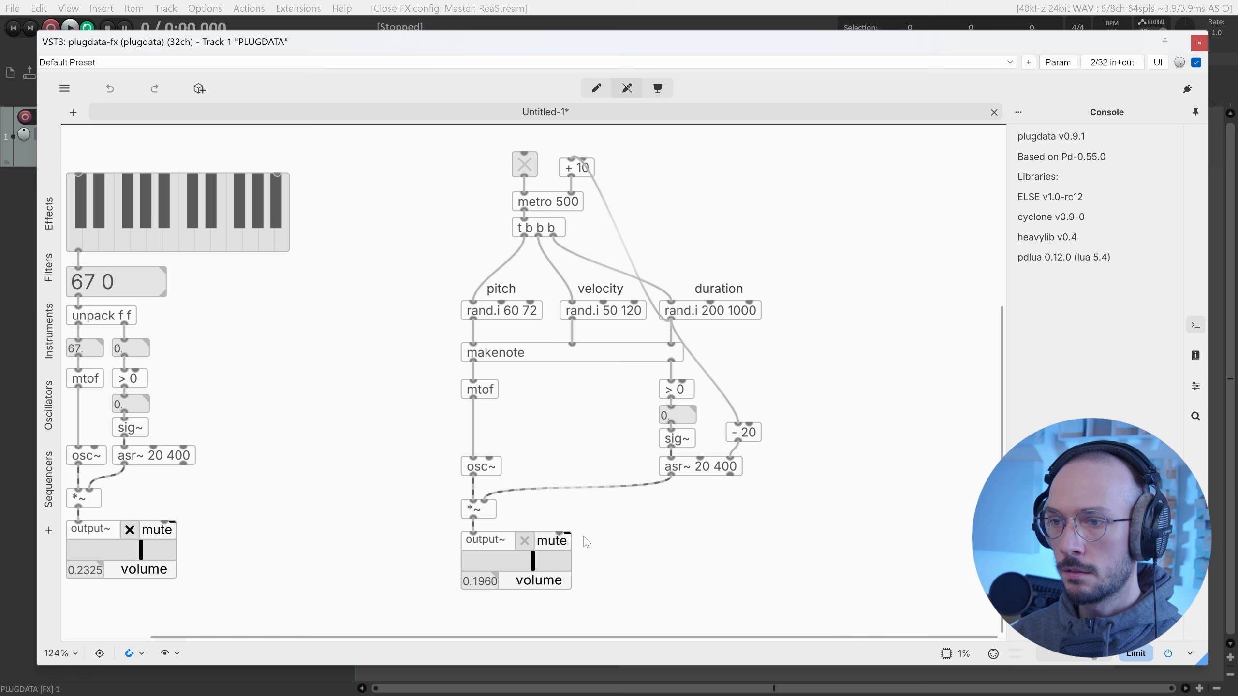
pyautogui.click(525, 161)
pyautogui.click(520, 566)
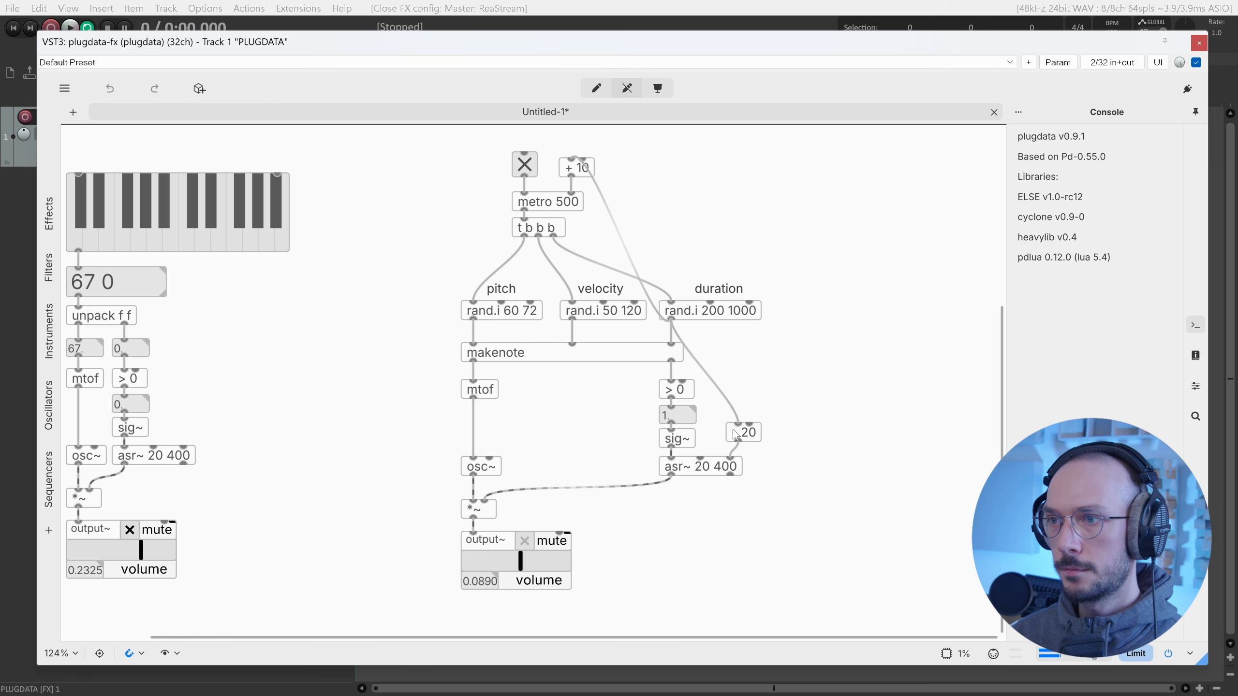
# Stop playback and change the duration generator to rand.i 100 300.
pyautogui.click(519, 171)
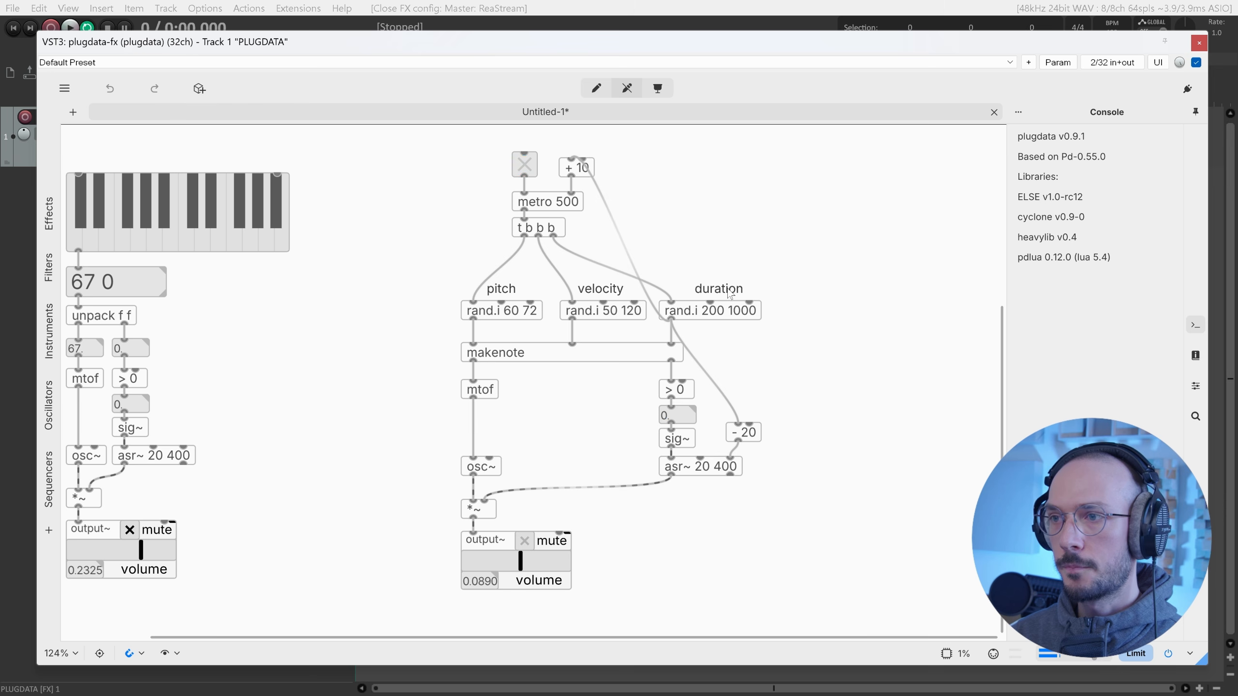
pyautogui.hotkey('ctrl', 'e')
pyautogui.doubleClick(737, 314)
pyautogui.moveTo(729, 310); pyautogui.dragTo(821, 312)
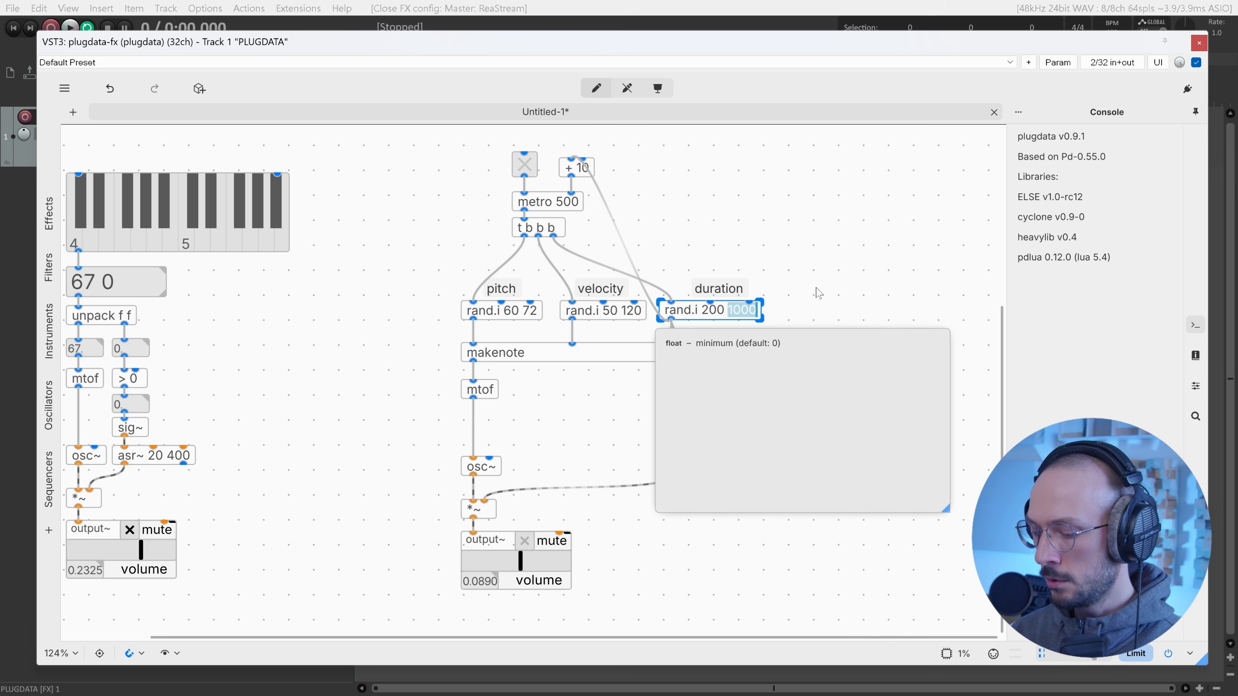
pyautogui.write('300')
pyautogui.press('Left')
pyautogui.press('Left')
pyautogui.press('Left')
pyautogui.press('Left')
pyautogui.hotkey('shift', 'Left')
pyautogui.hotkey('shift', 'Left')
pyautogui.hotkey('shift', 'Left')
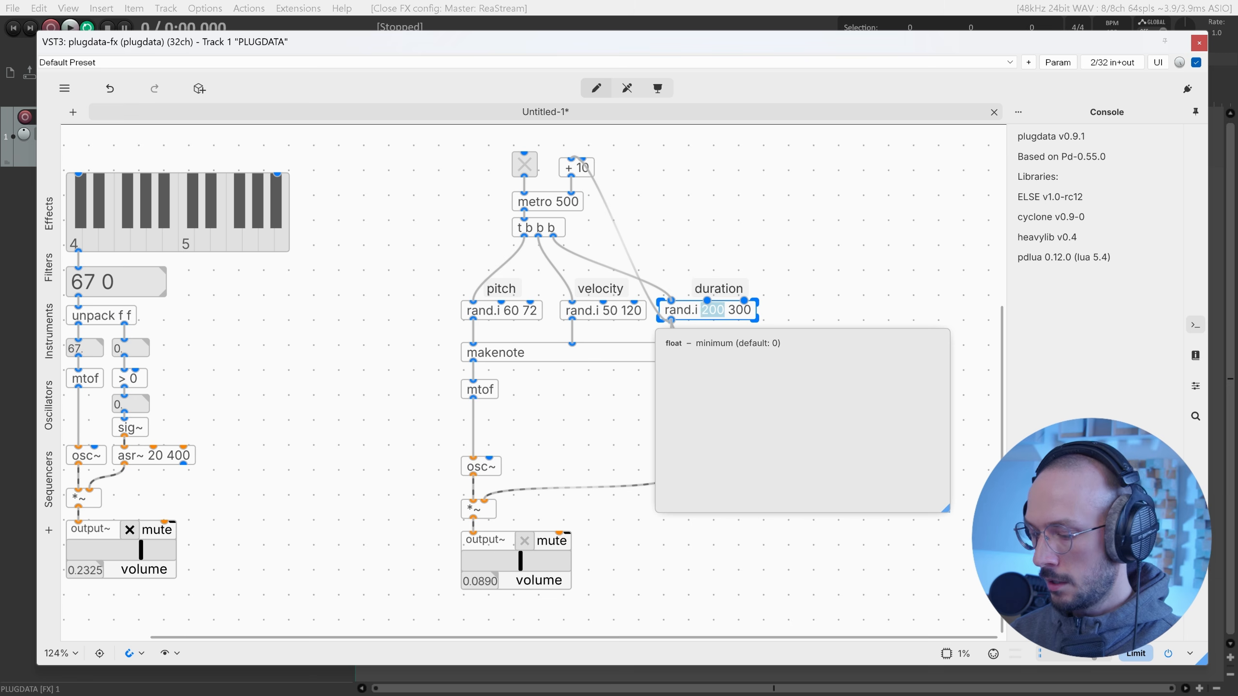
pyautogui.write('100')
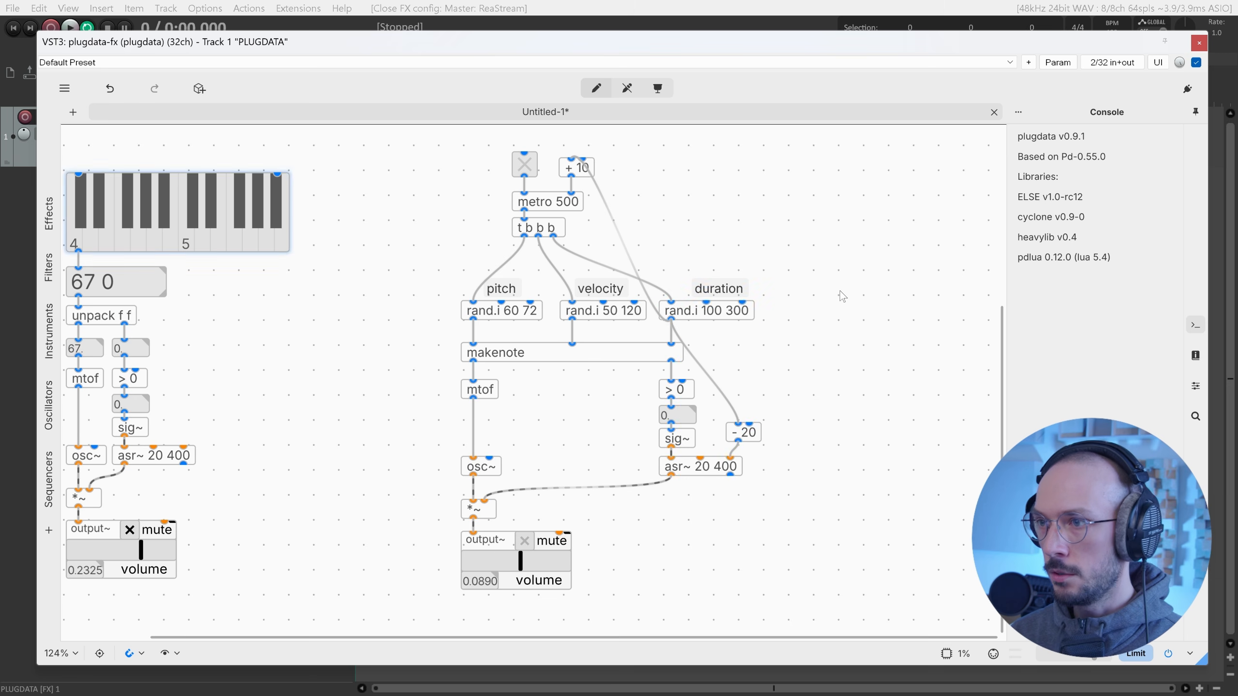
pyautogui.hotkey('ctrl', 'e')
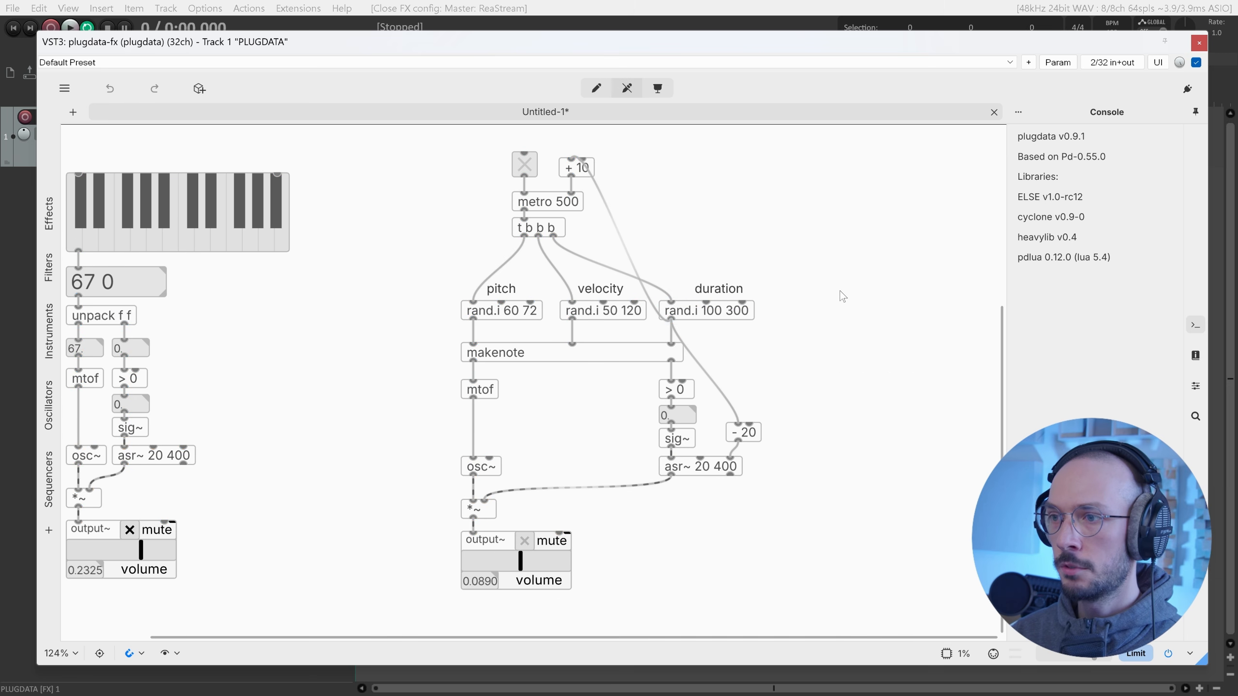
pyautogui.hotkey('ctrl', 'e')
# Set the asr~ attack to 10 and the subtraction to - 10, then restart metro.
pyautogui.doubleClick(702, 466)
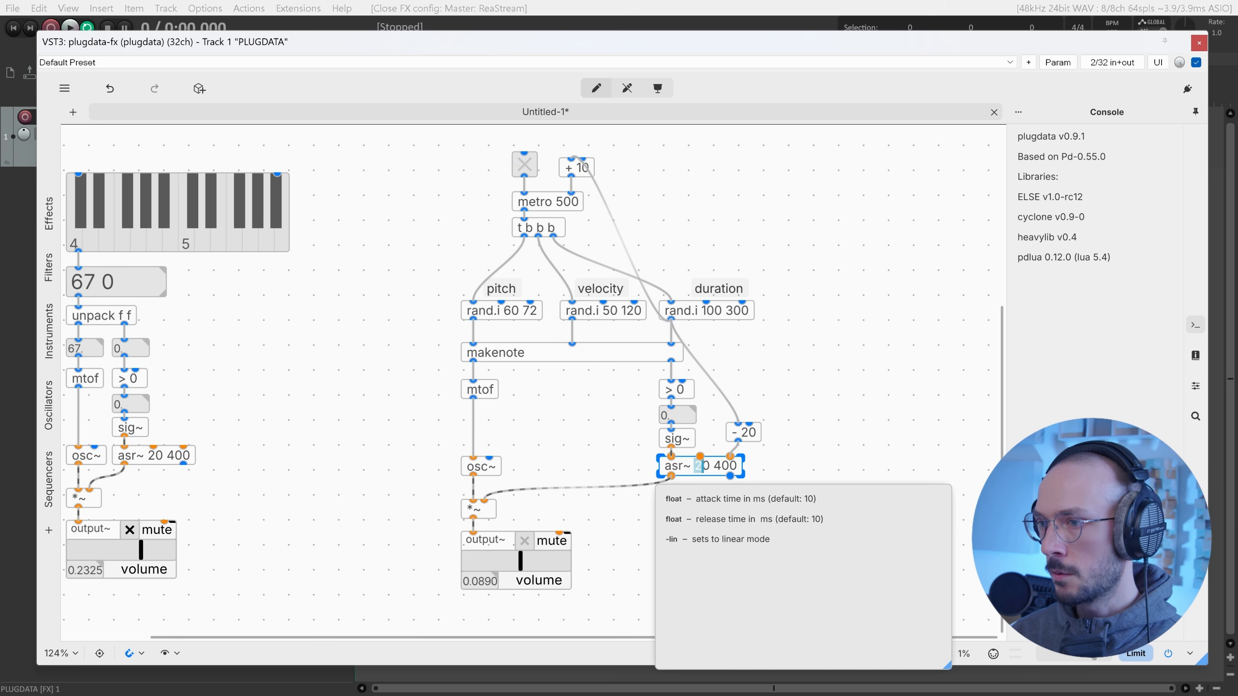
pyautogui.write('10')
pyautogui.doubleClick(748, 432)
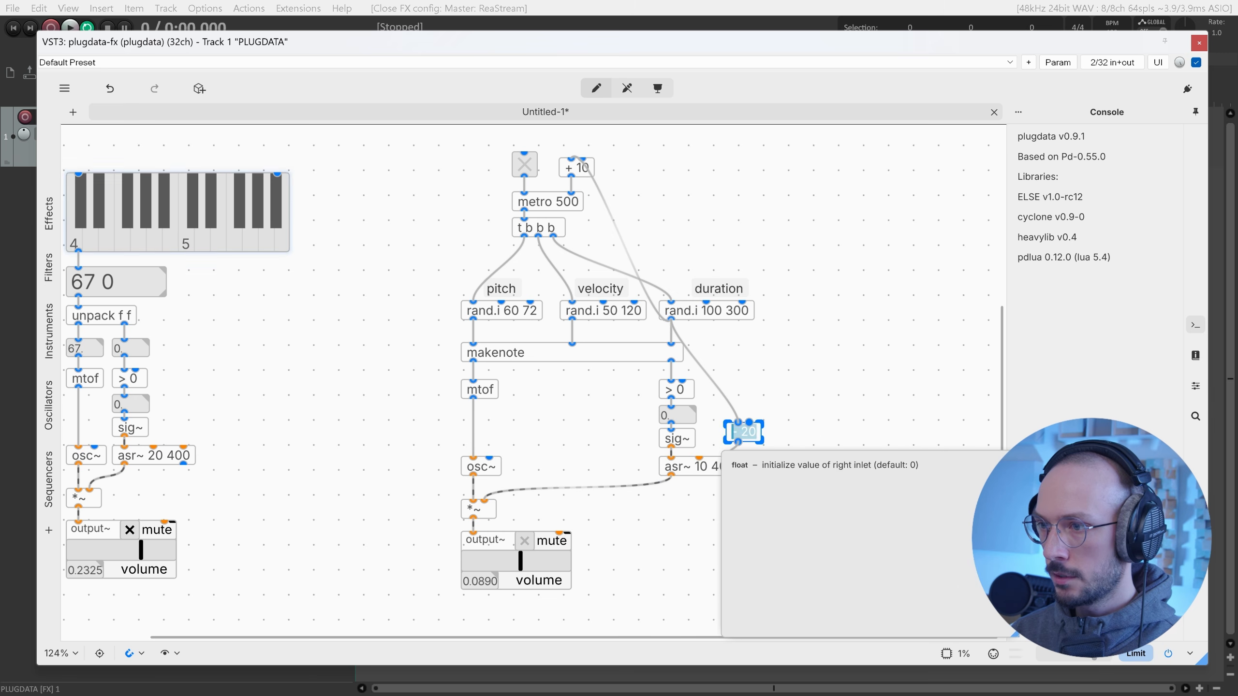
pyautogui.write('10')
pyautogui.click(785, 429)
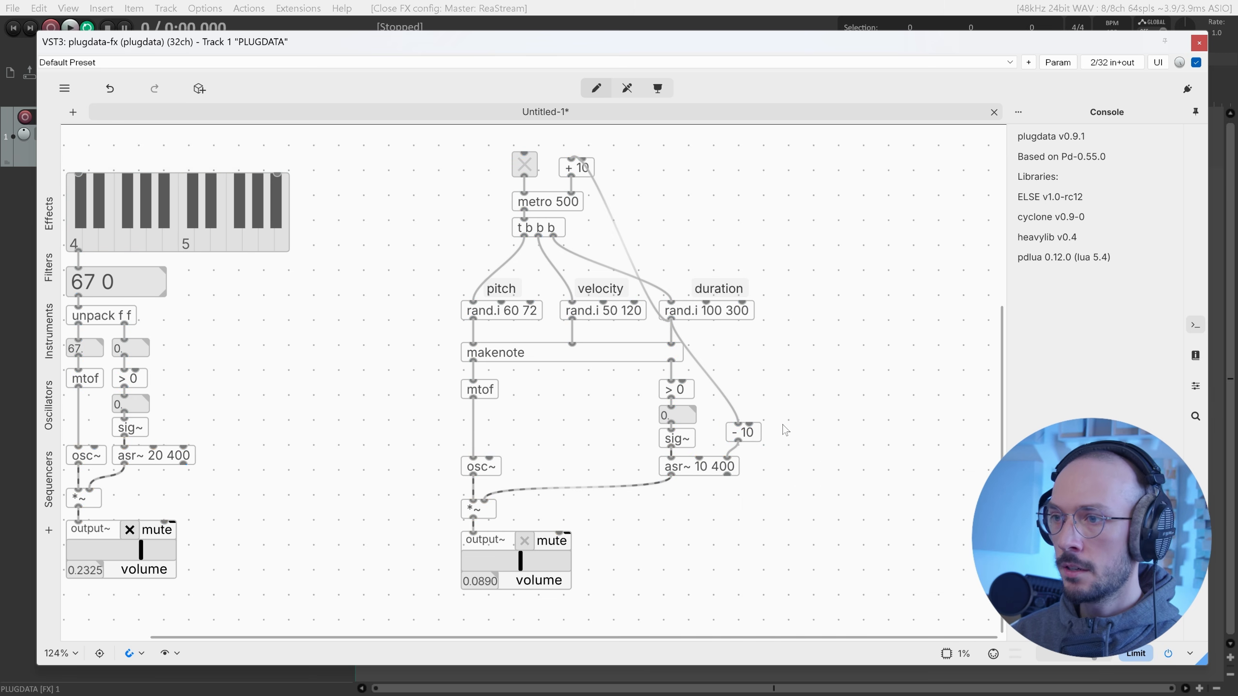
pyautogui.hotkey('ctrl', 'e')
pyautogui.click(532, 166)
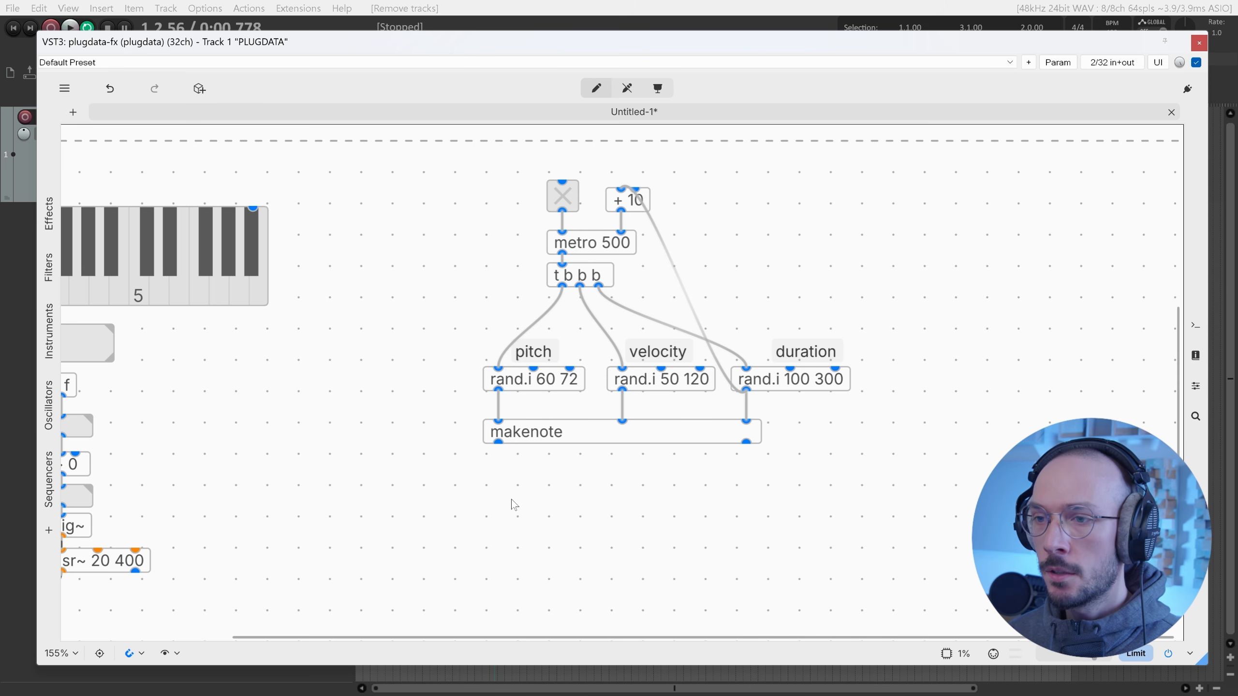
# Create a noteout object and place it below makenote.
pyautogui.hotkey('ctrl', '1')
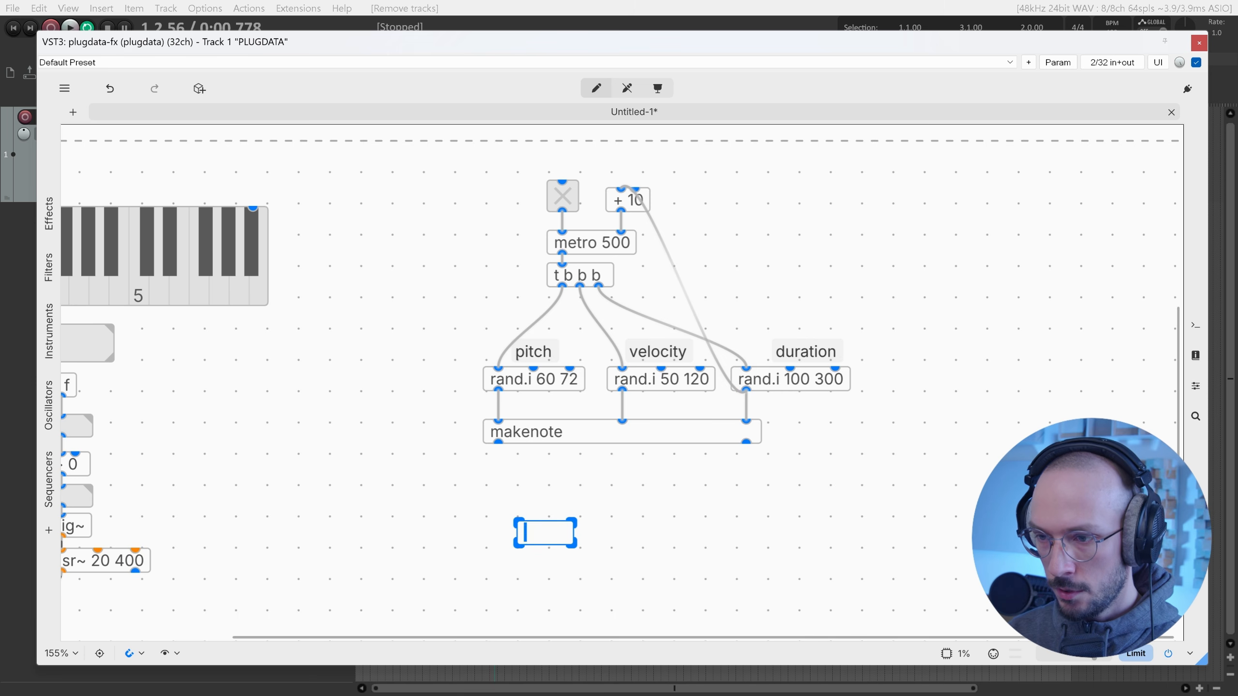
pyautogui.write('noteout')
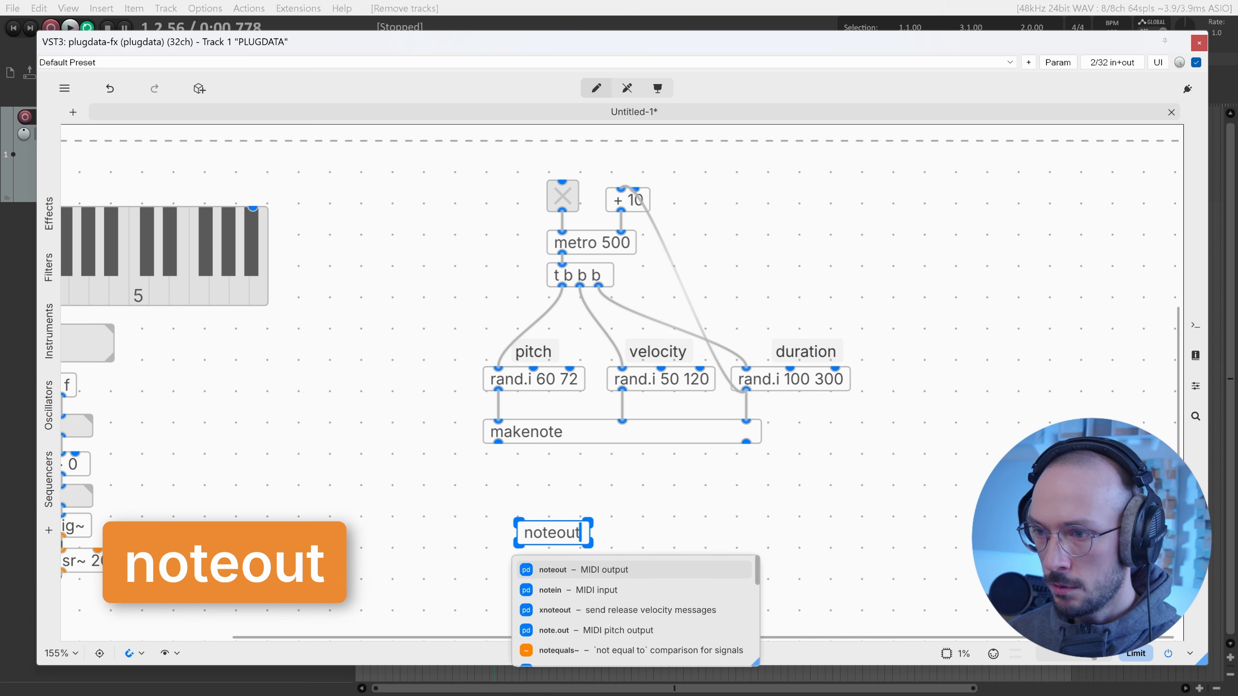
pyautogui.click(568, 505)
pyautogui.moveTo(570, 537); pyautogui.dragTo(539, 521)
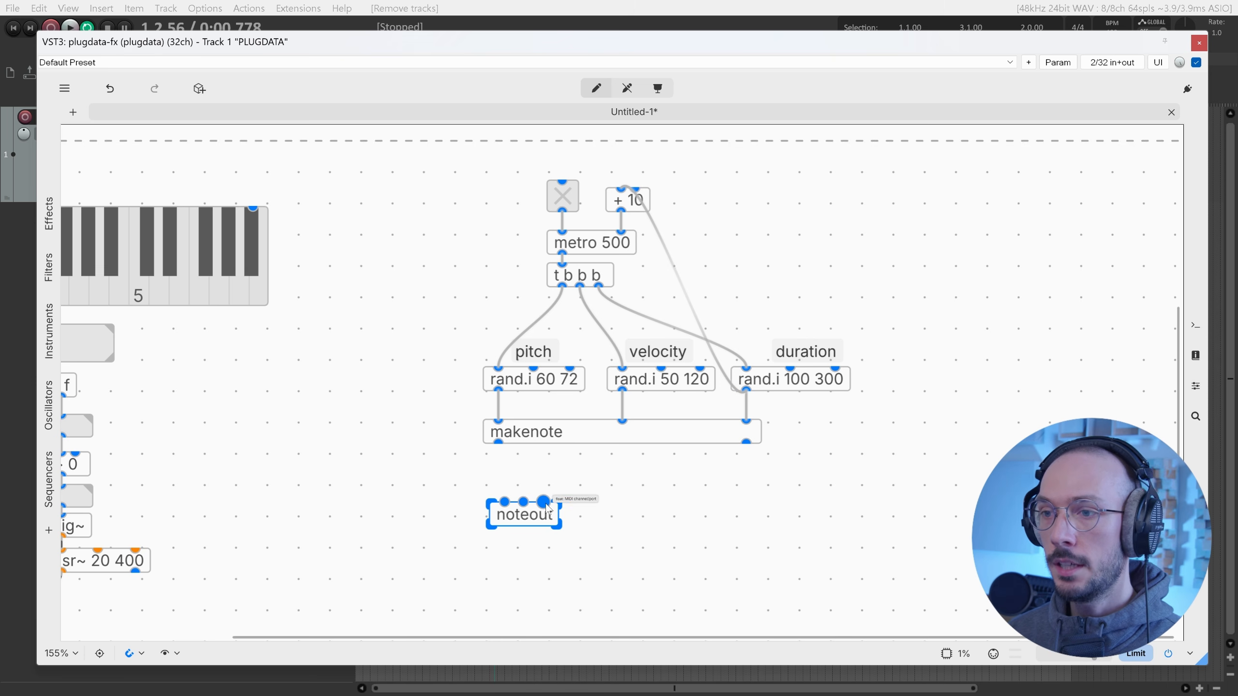
# View noteout's help patch, midi-help.pd, then return to Untitled-1.
pyautogui.rightClick(532, 525)
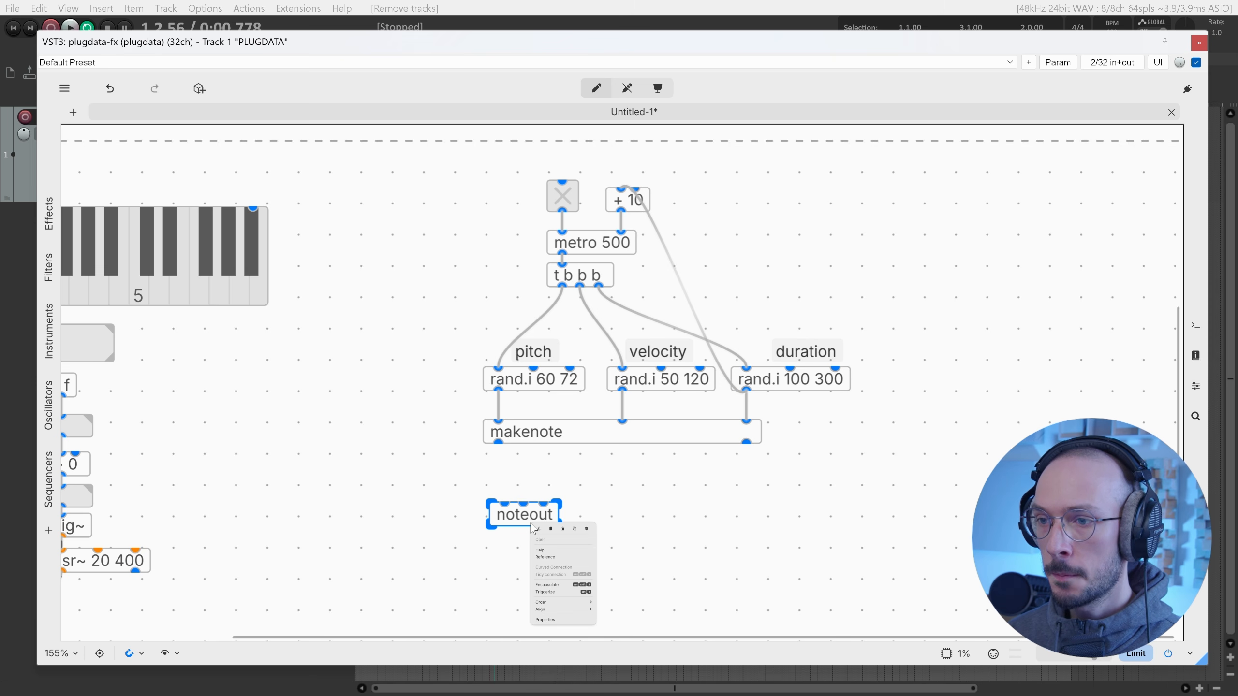
pyautogui.click(551, 551)
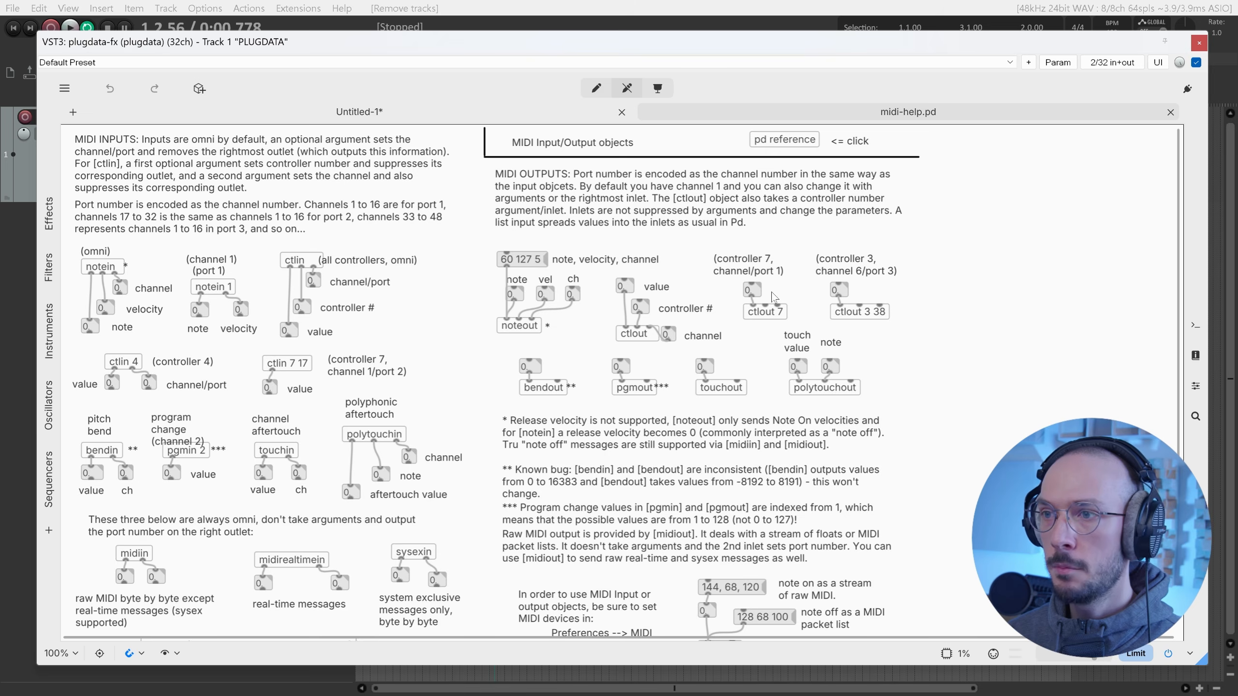
pyautogui.scroll(3, 774, 296)
pyautogui.scroll(3, 775, 296)
pyautogui.hscroll(-4, 774, 296)
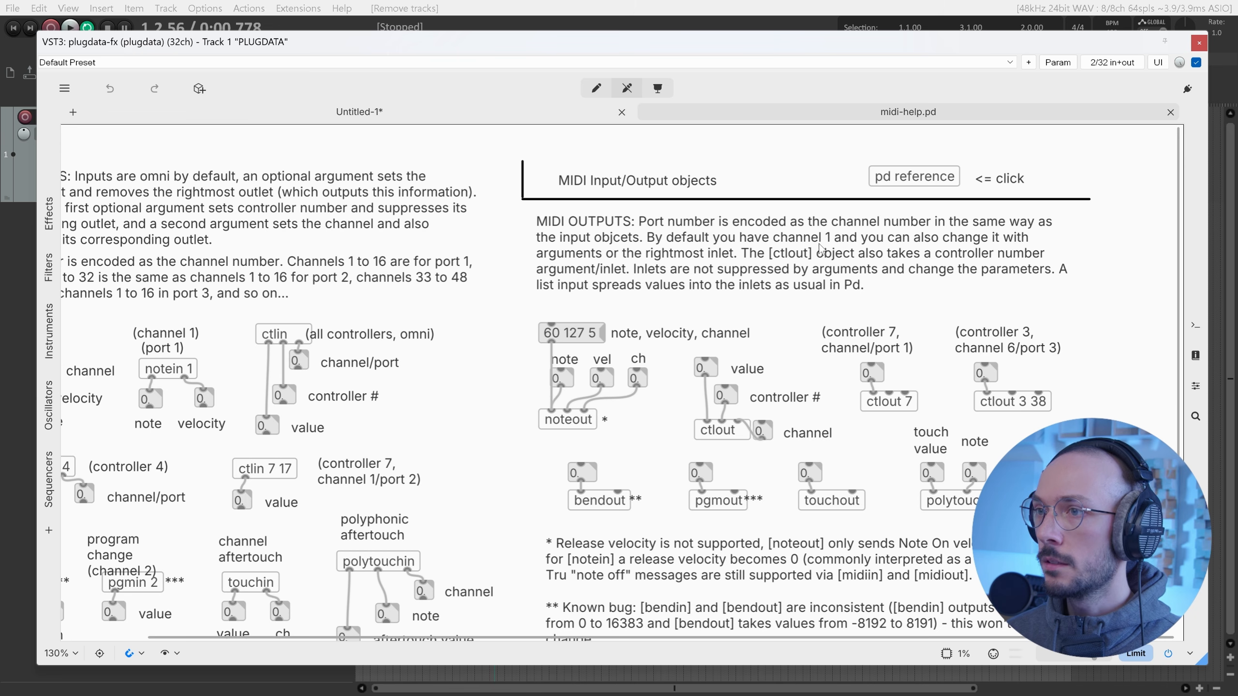
pyautogui.click(532, 115)
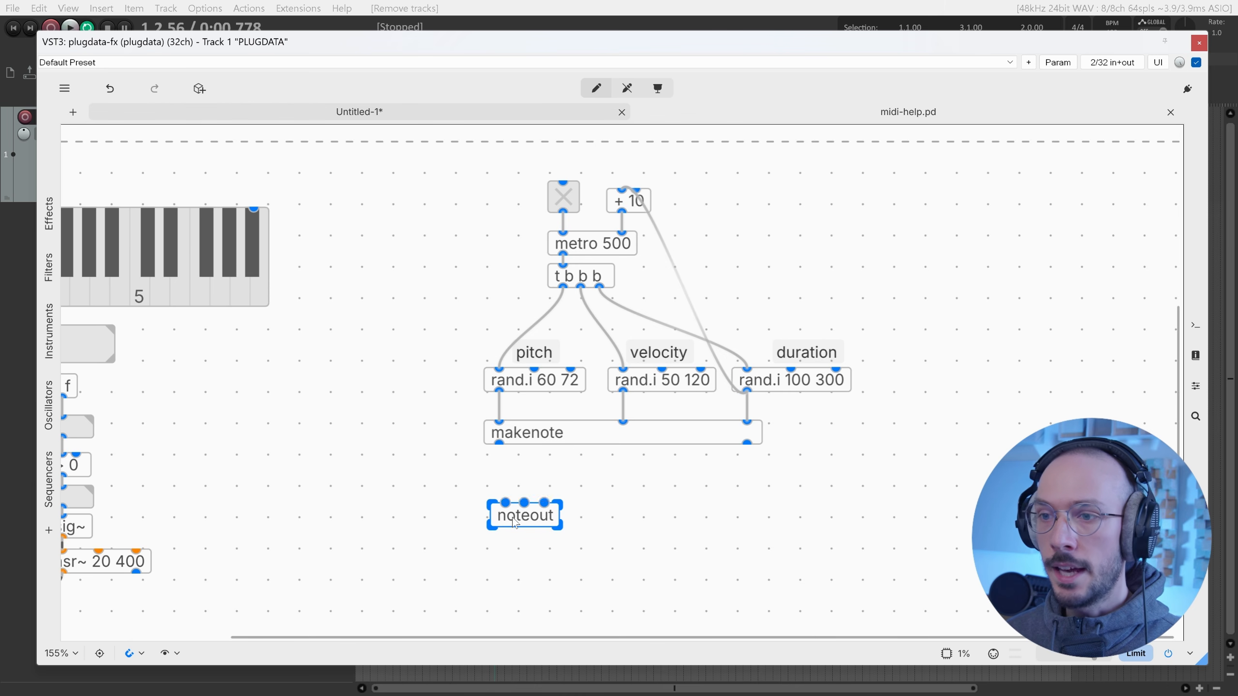
# Wire makenote's pitch and velocity outlets into noteout's inlets.
pyautogui.moveTo(489, 449); pyautogui.dragTo(504, 510)
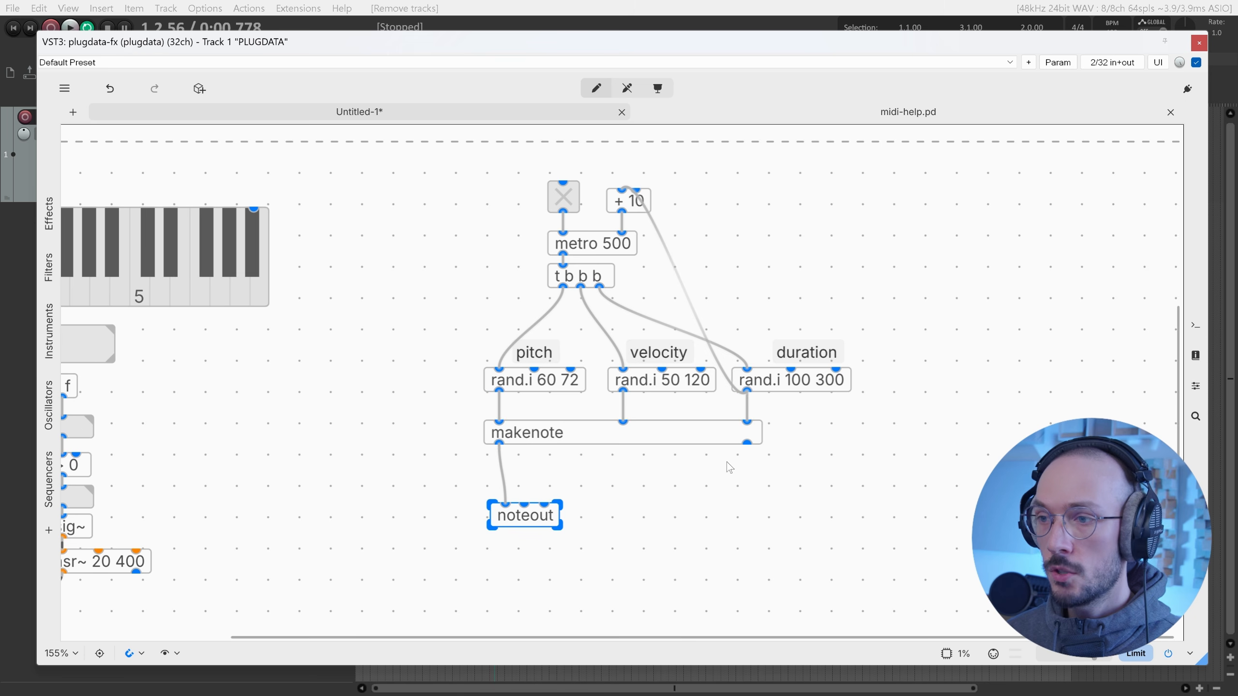
pyautogui.moveTo(746, 445); pyautogui.dragTo(532, 507)
pyautogui.moveTo(532, 506); pyautogui.dragTo(531, 496)
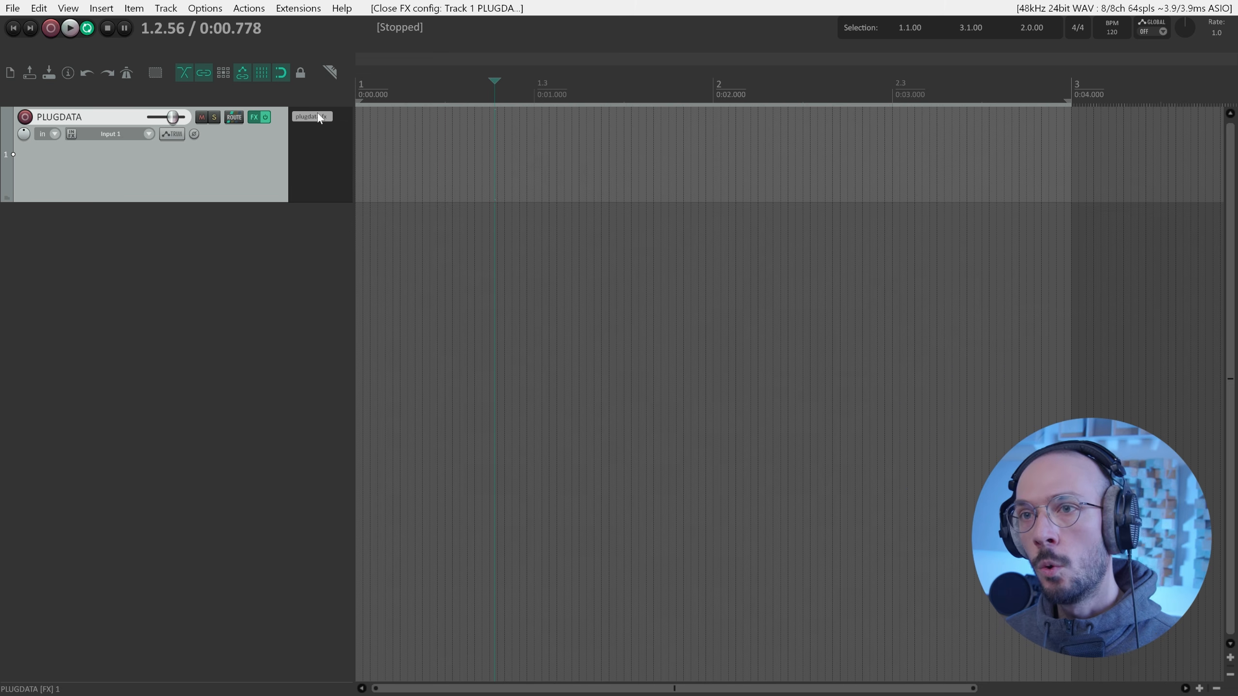
# Add a new REAPER track named DESTINATION.
pyautogui.doubleClick(159, 266)
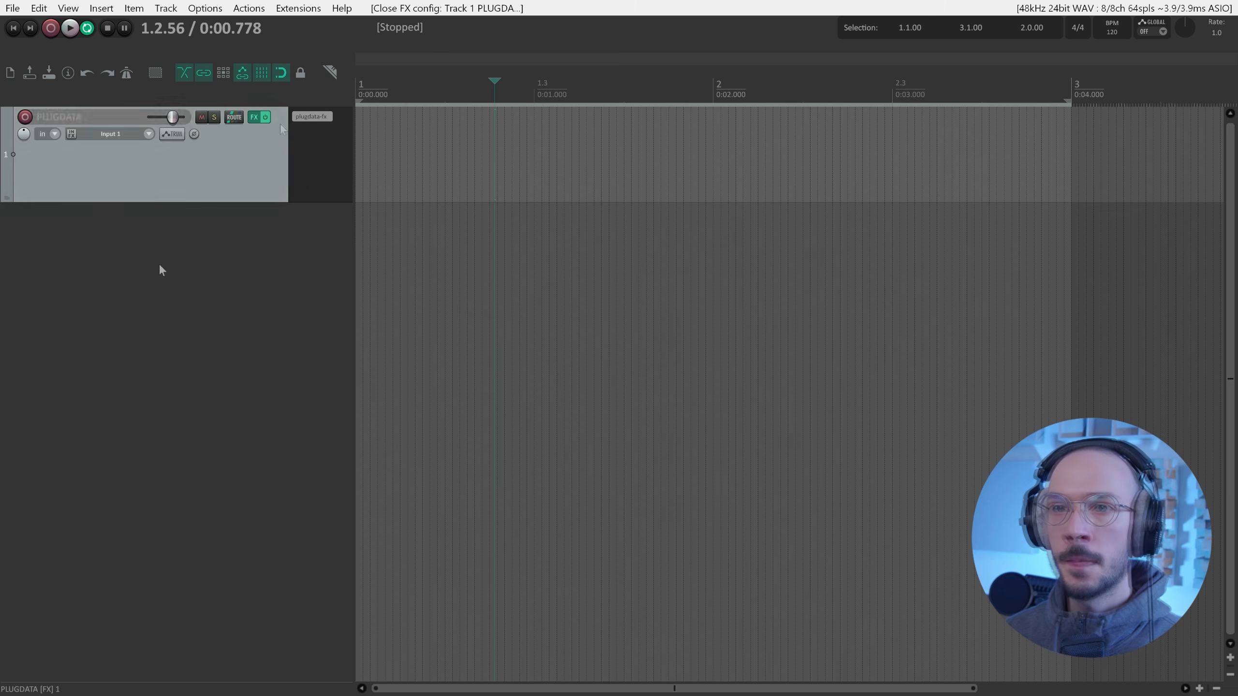
pyautogui.doubleClick(69, 217)
pyautogui.write('S')
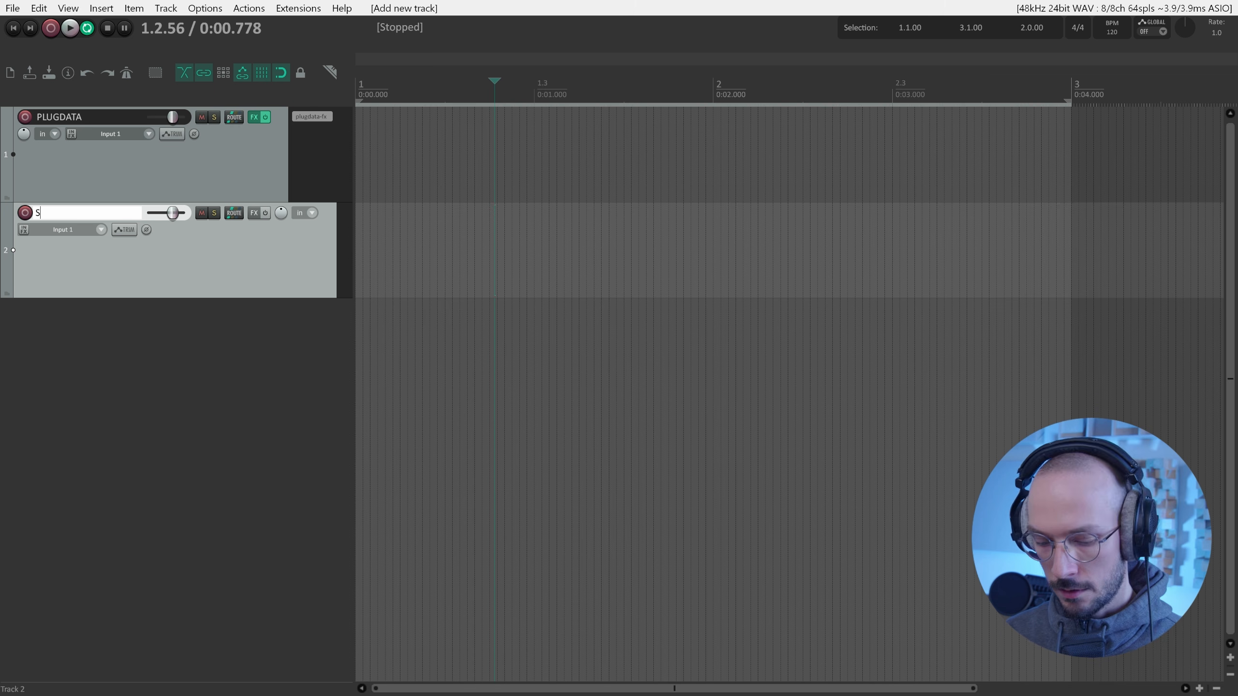
pyautogui.write('END F')
pyautogui.hotkey('ctrl', 'a')
pyautogui.write('FD')
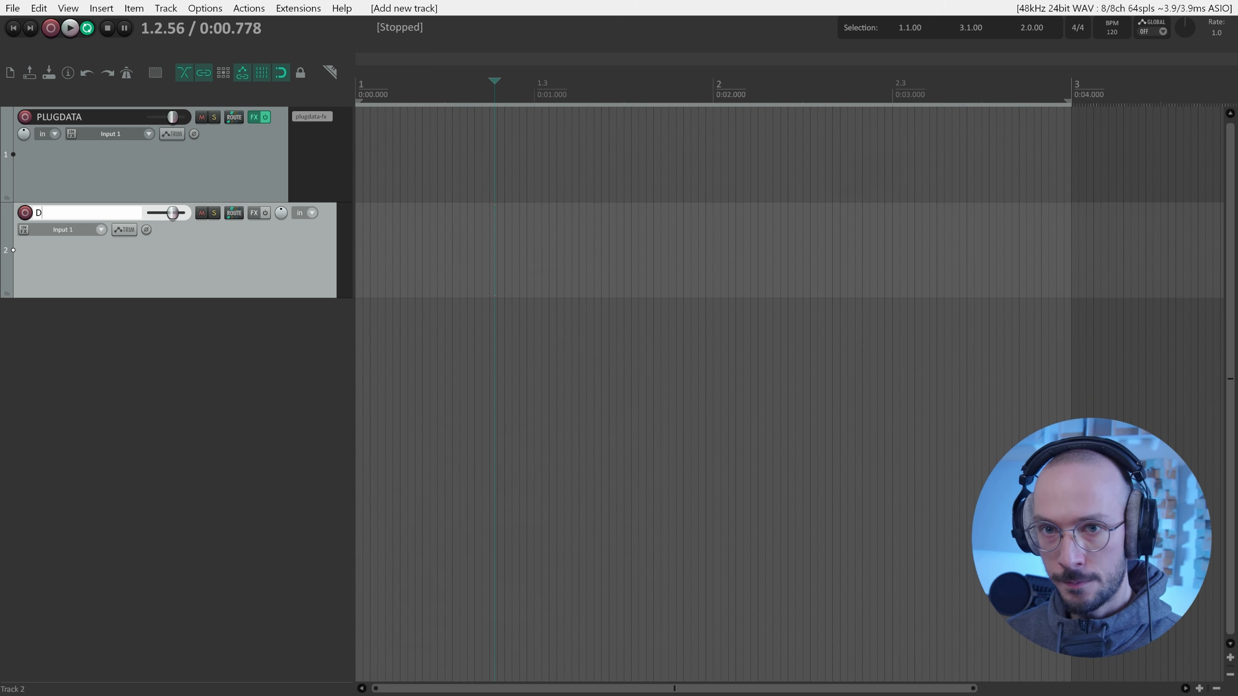
pyautogui.write('ESTINATION')
pyautogui.press('Return')
# Load the VST3i Surge XT instrument onto the DESTINATION track.
pyautogui.click(266, 216)
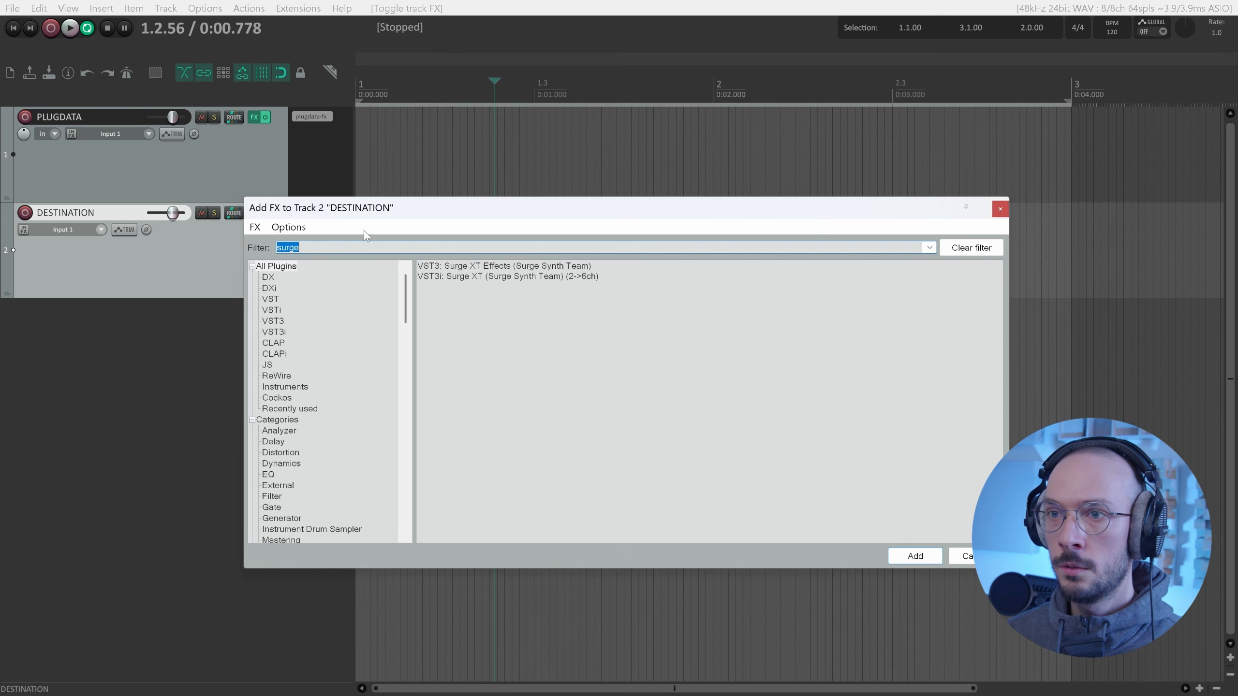
pyautogui.click(497, 275)
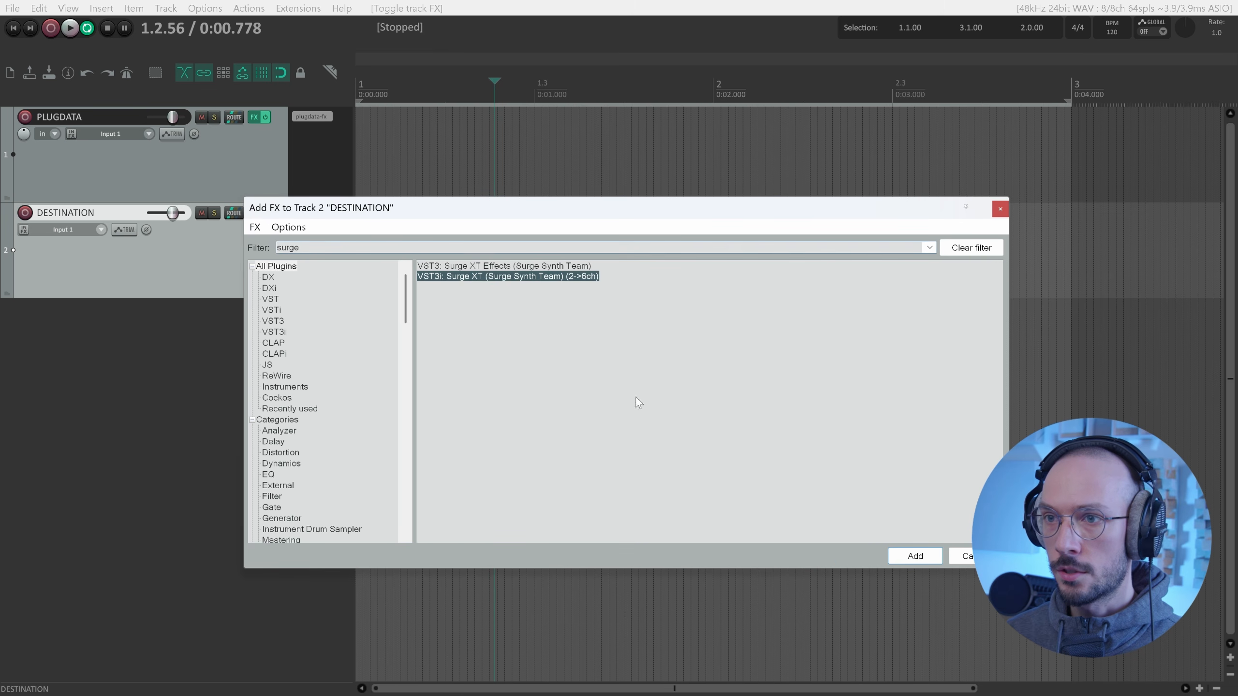
pyautogui.click(915, 556)
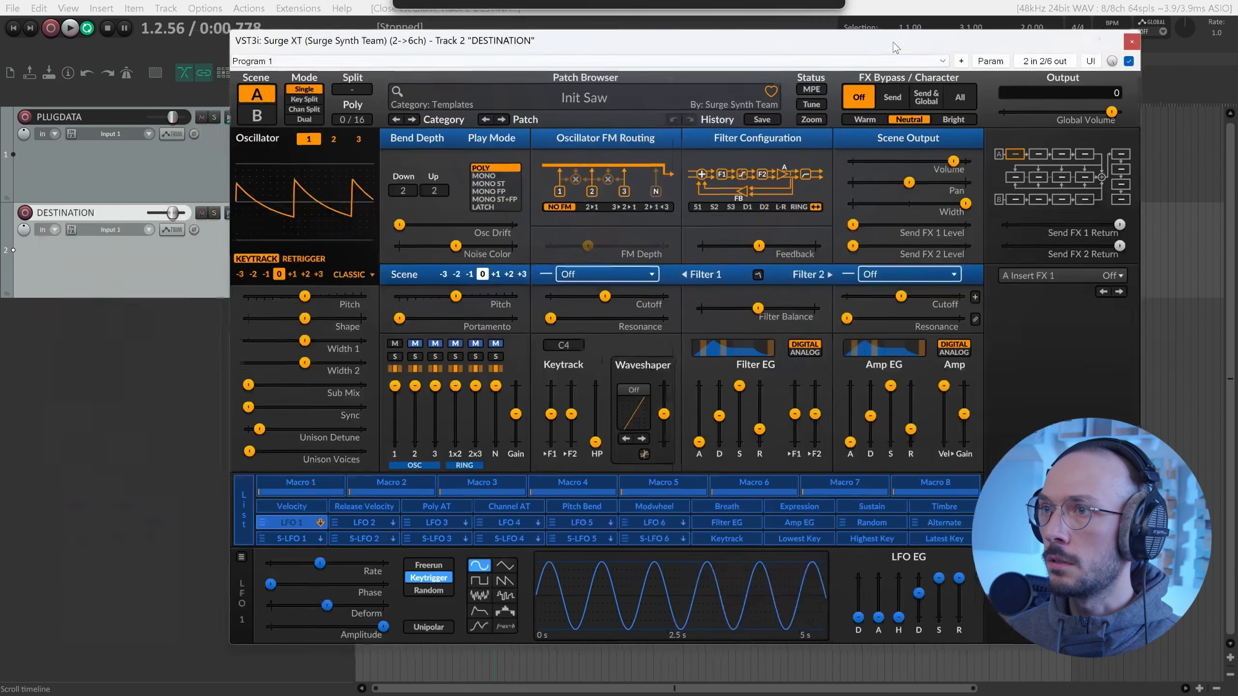
# Load Surge XT's Jun0 SixTea 3 pad patch, then close the synth window.
pyautogui.moveTo(893, 42); pyautogui.dragTo(926, 39)
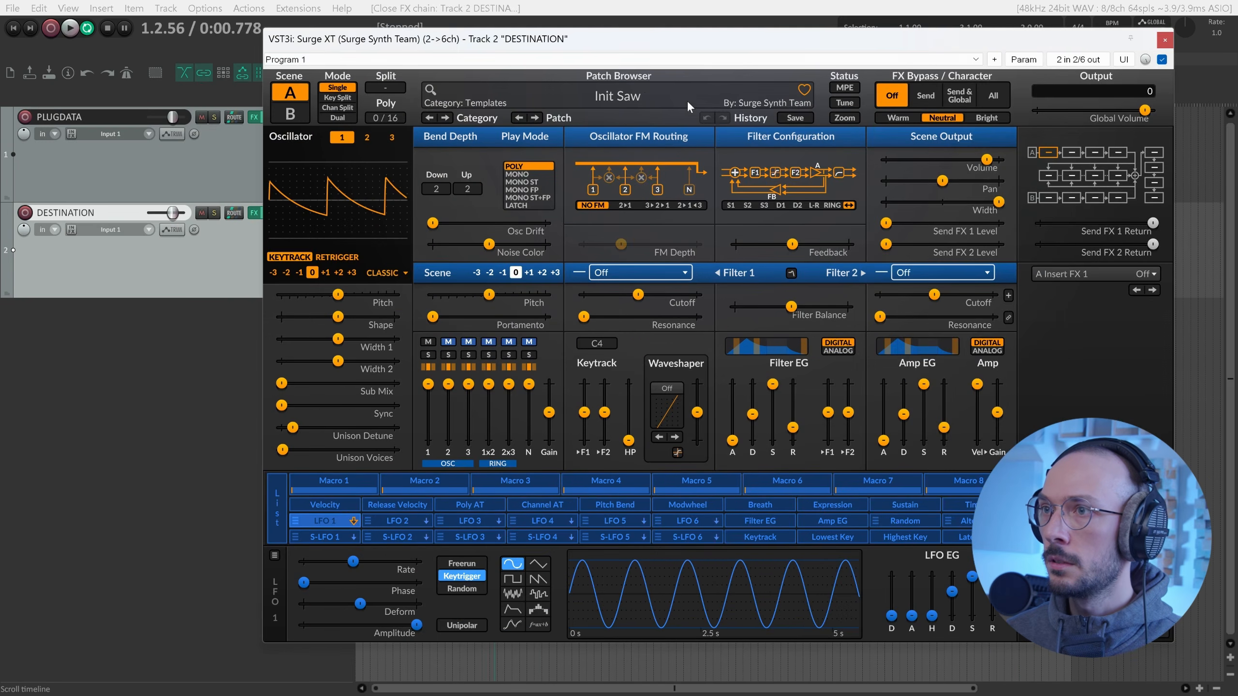
pyautogui.click(687, 100)
pyautogui.moveTo(811, 108)
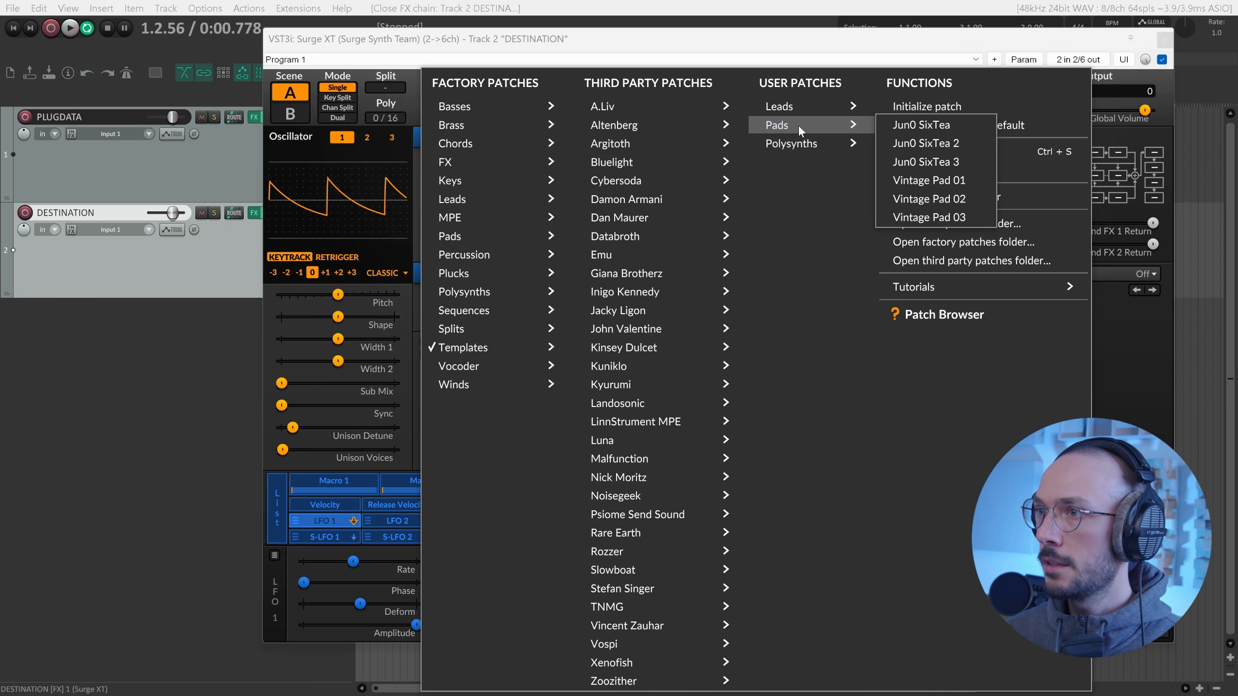
pyautogui.click(950, 163)
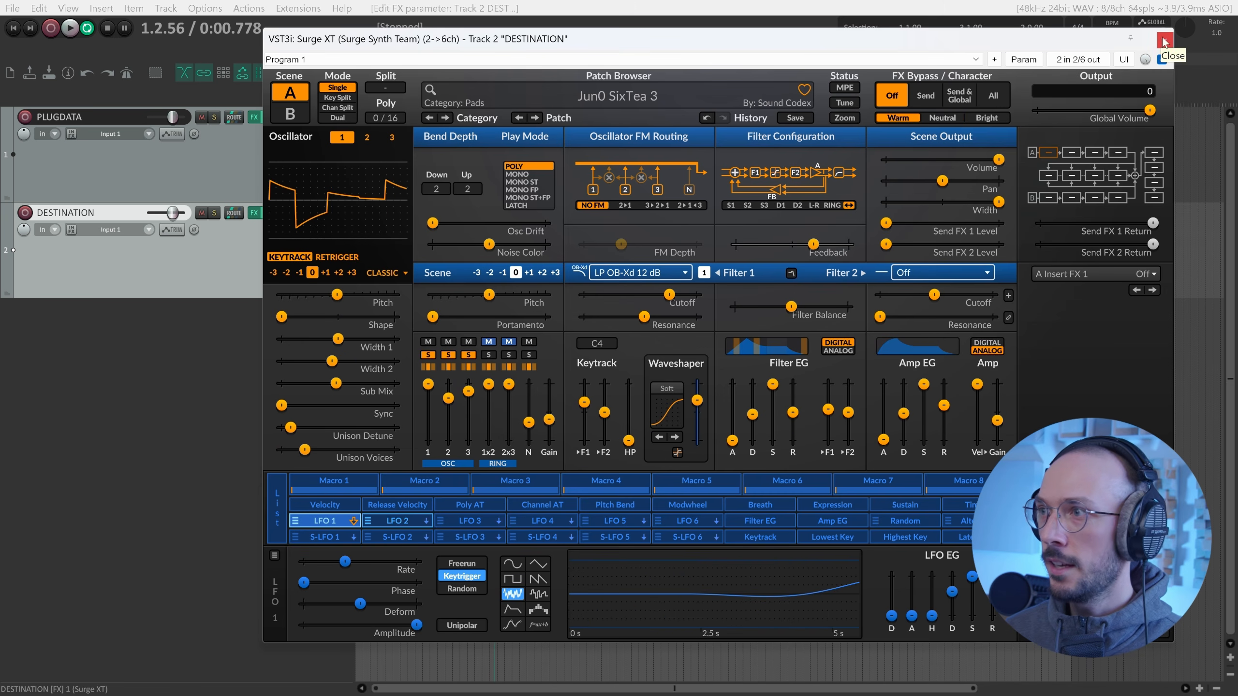
pyautogui.click(1164, 42)
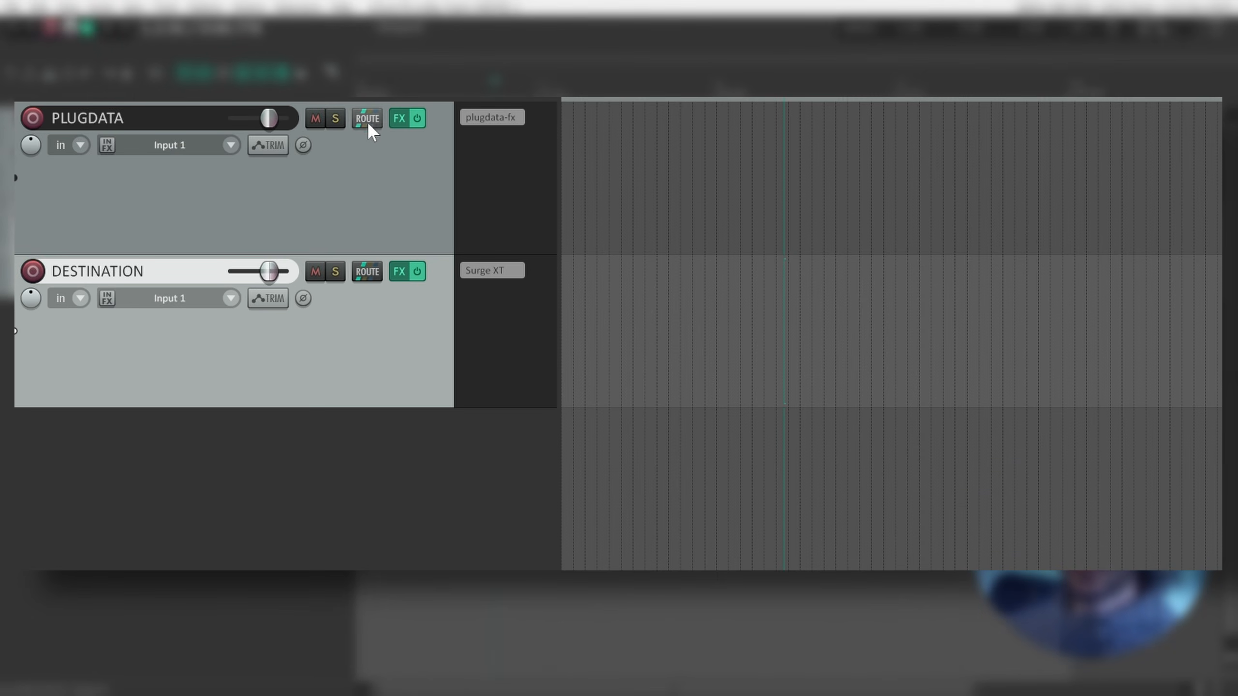
# Send PLUGDATA to DESTINATION as MIDI only, with the send's audio set to None.
pyautogui.moveTo(368, 120); pyautogui.dragTo(365, 275)
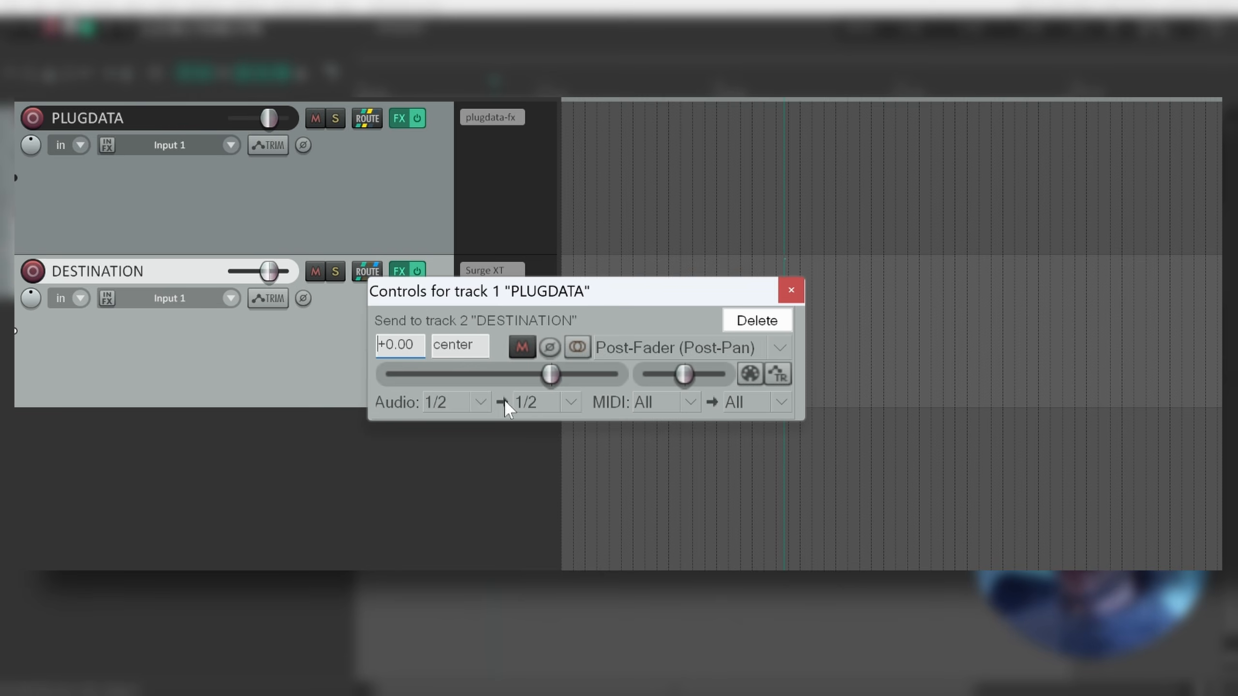
pyautogui.click(482, 405)
pyautogui.click(480, 430)
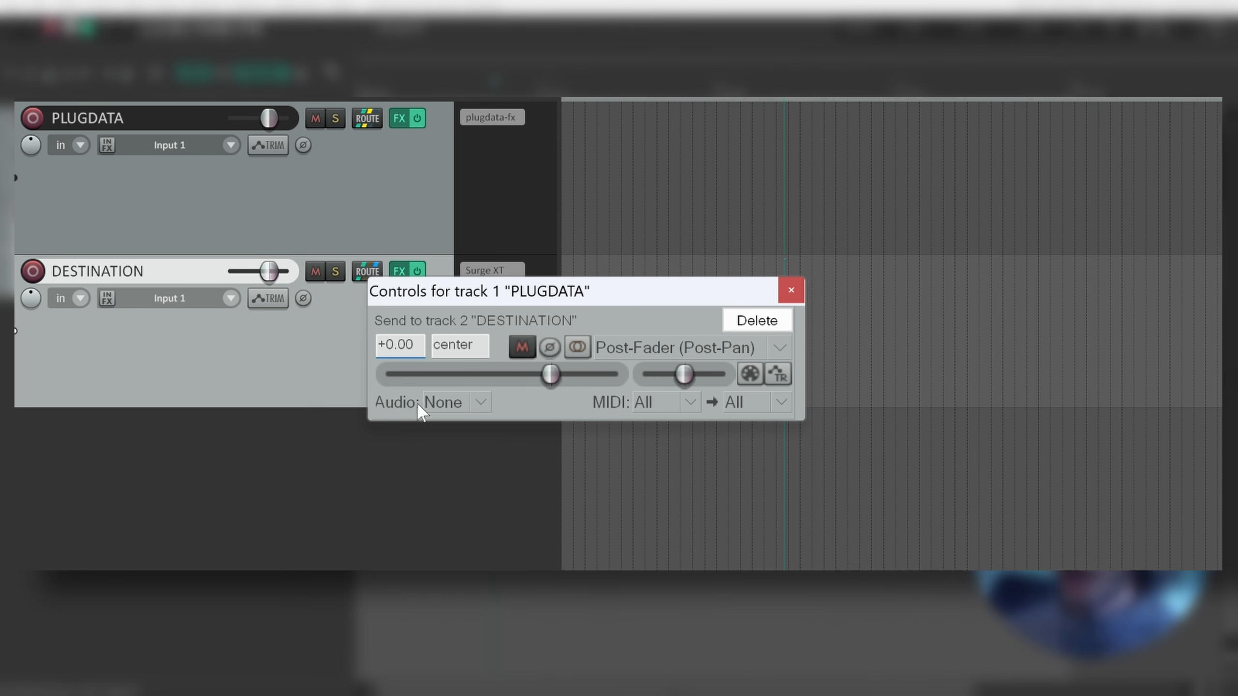
pyautogui.moveTo(653, 300); pyautogui.dragTo(889, 268)
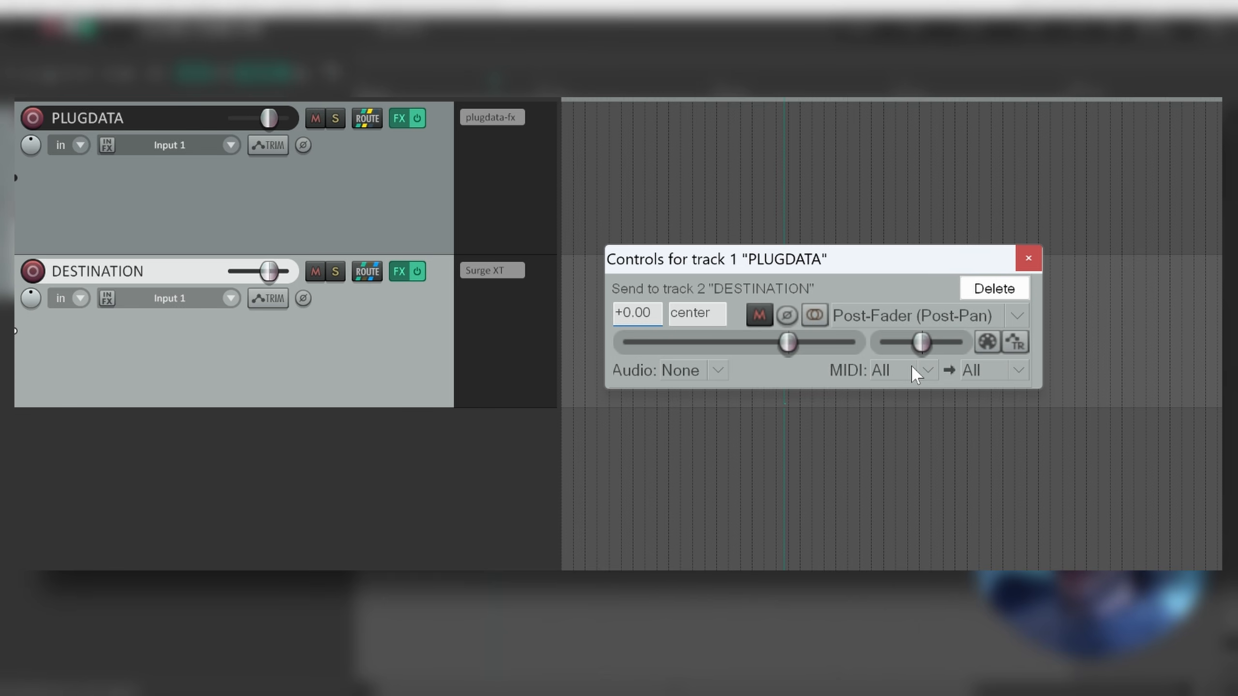
pyautogui.click(377, 203)
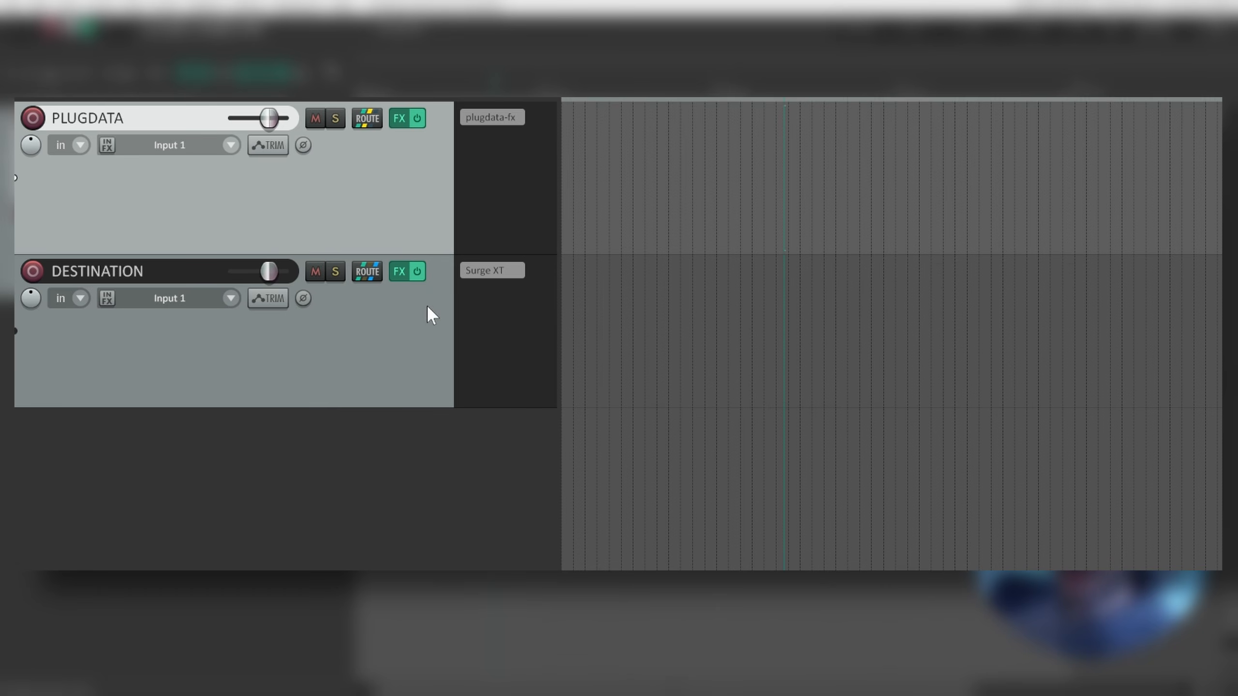
pyautogui.click(369, 123)
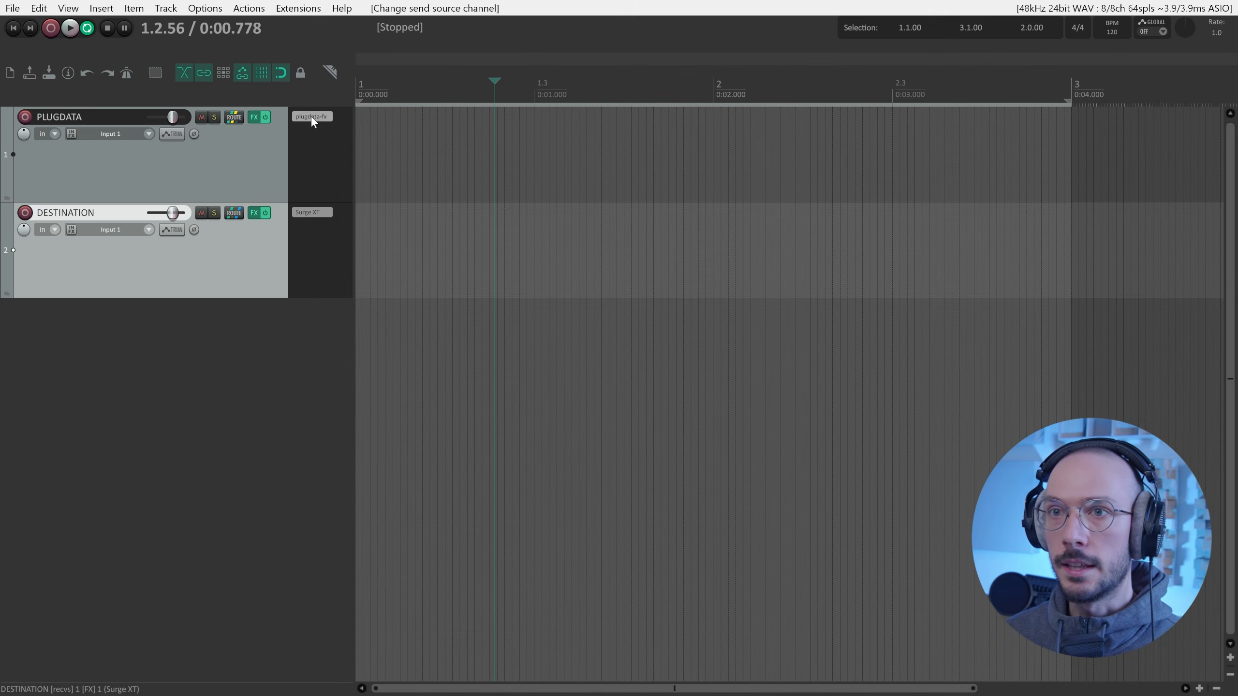
# Start the random note generator in plugdata-fx, then bring up Surge XT on DESTINATION.
pyautogui.click(312, 117)
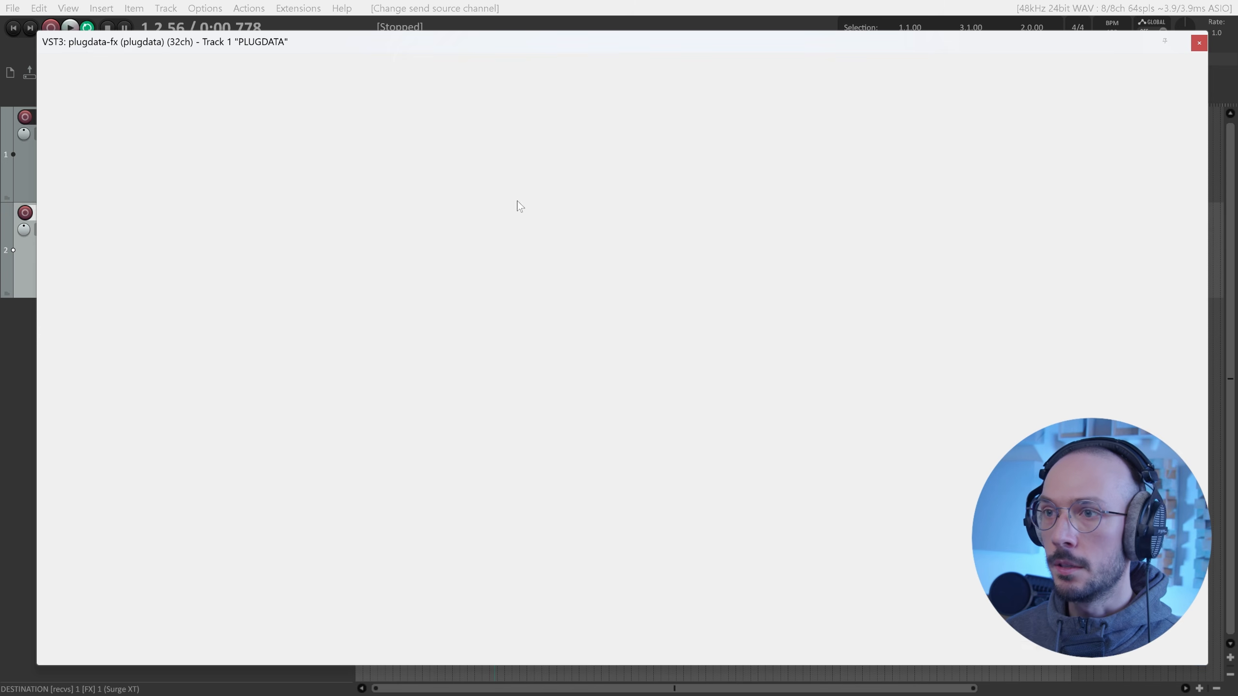
pyautogui.click(625, 219)
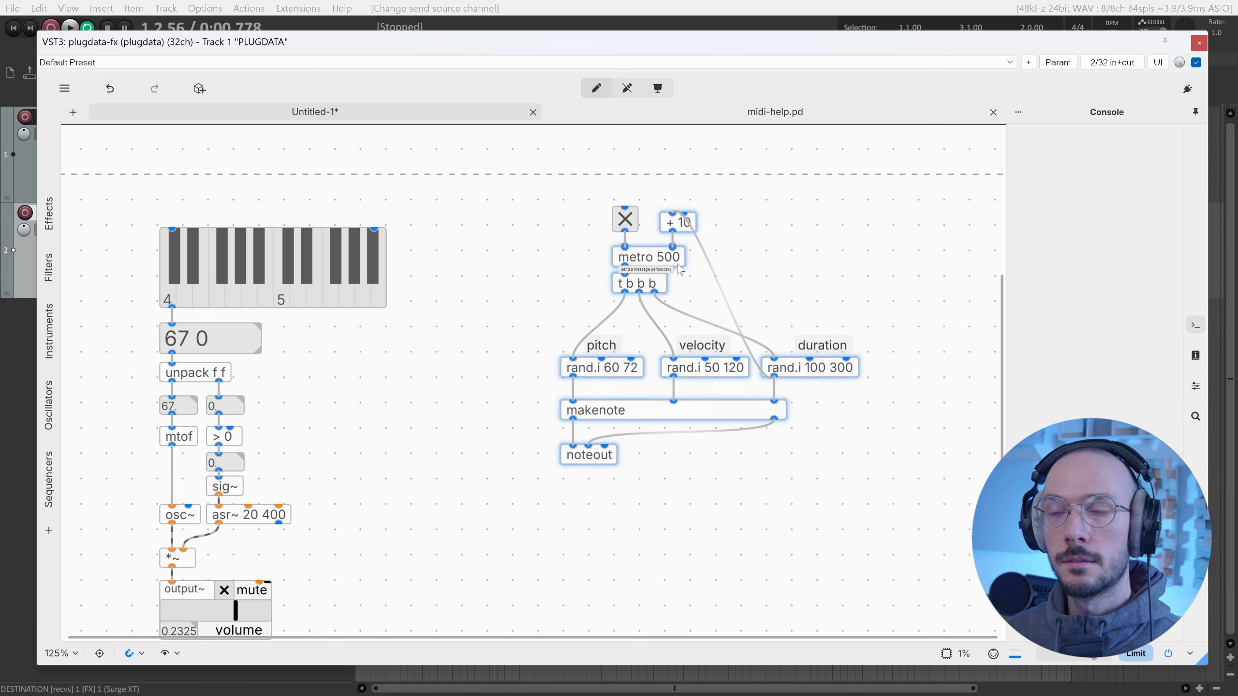
pyautogui.click(1199, 43)
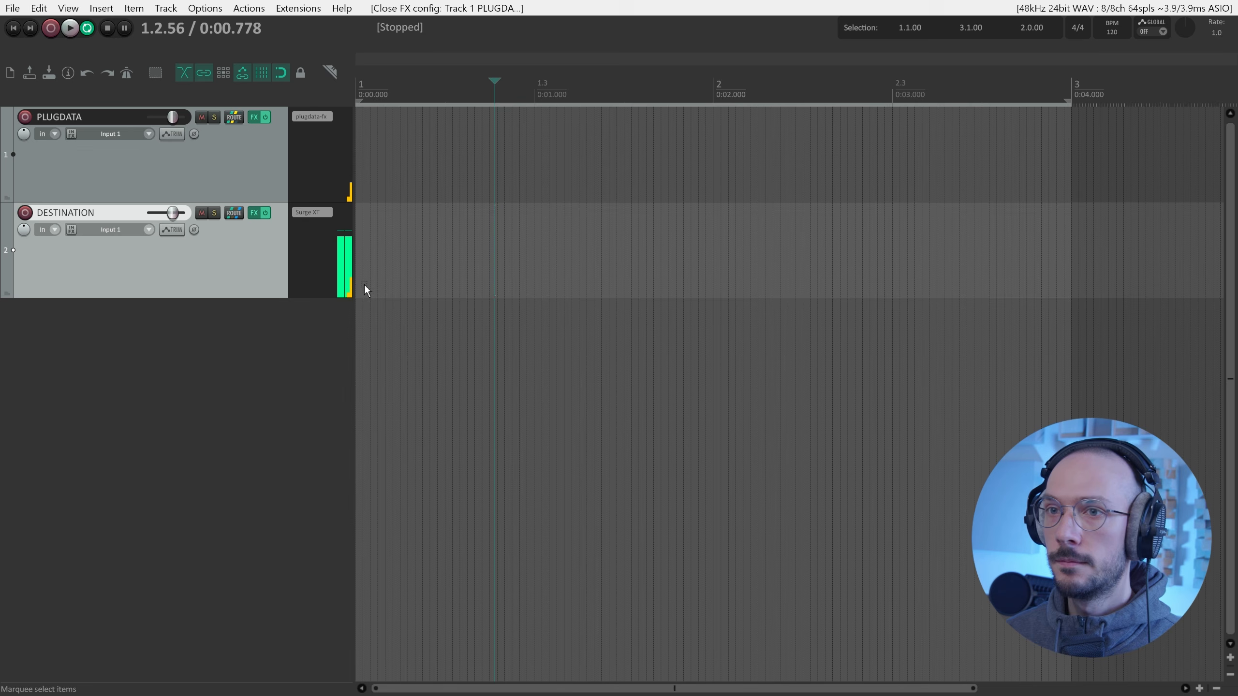
pyautogui.click(312, 213)
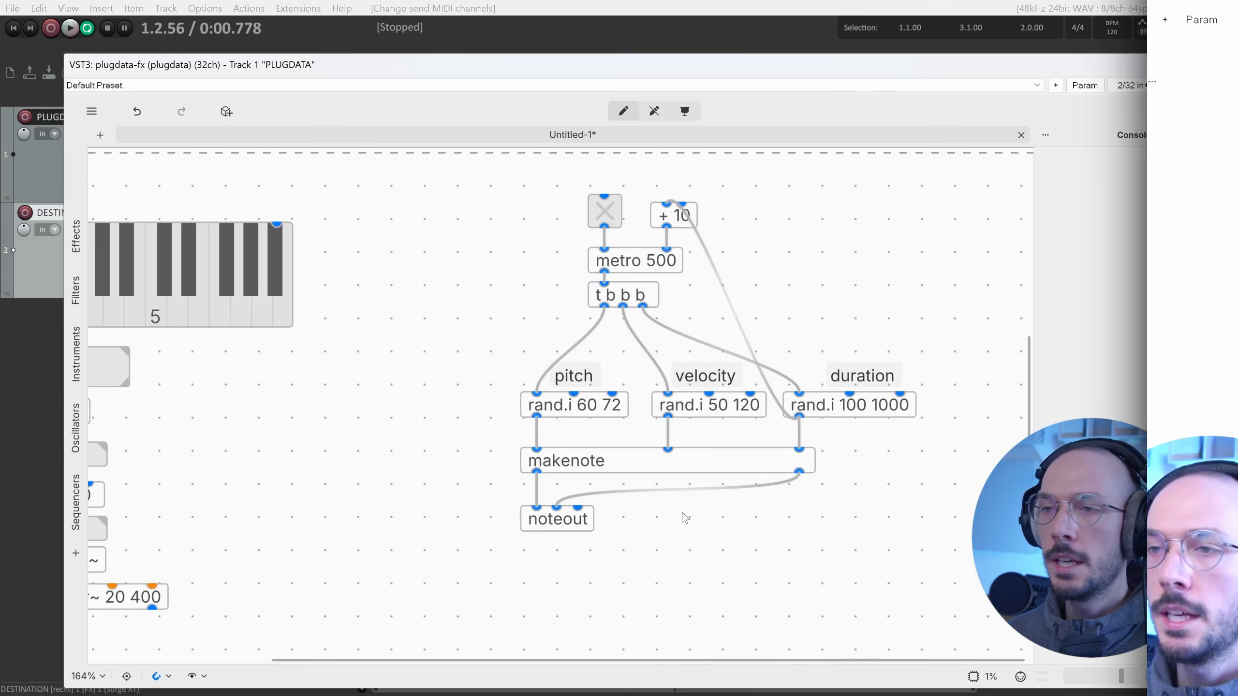
# Change the object to noteout 3 so it sends on MIDI channel 3.
pyautogui.doubleClick(584, 523)
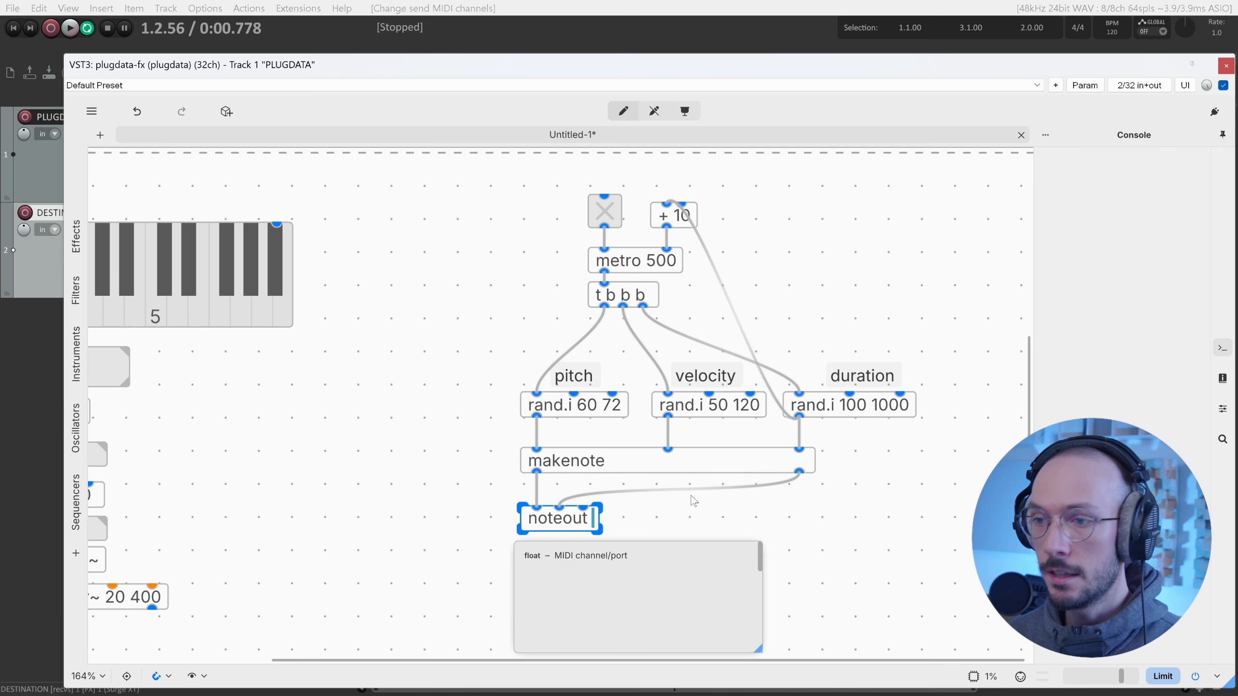
pyautogui.write('3')
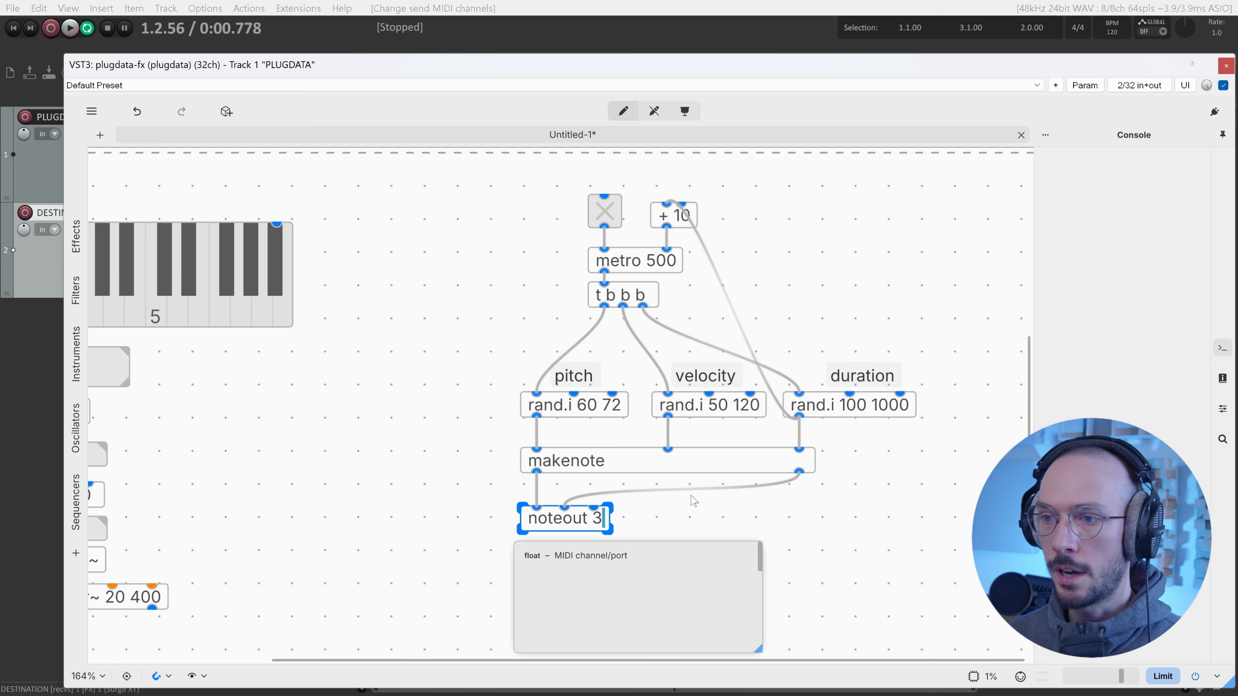
pyautogui.click(739, 514)
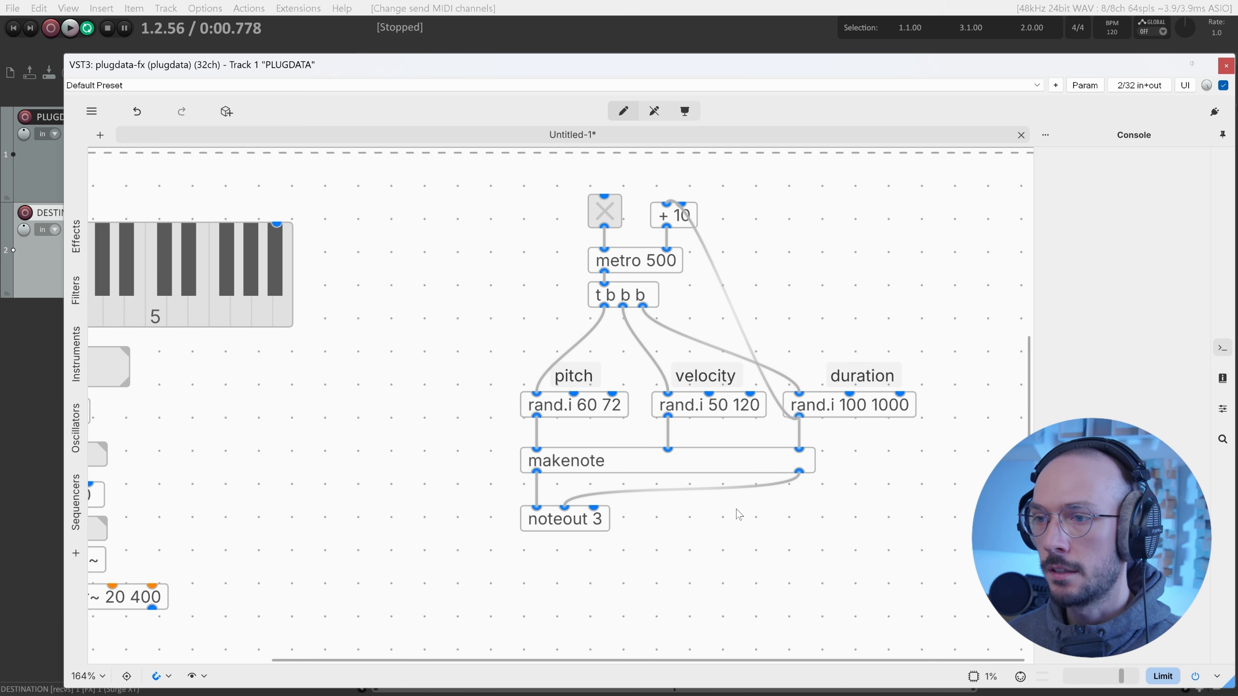
pyautogui.click(1226, 66)
# Limit the send's MIDI source to channel 3, then switch it to channel 4.
pyautogui.click(234, 117)
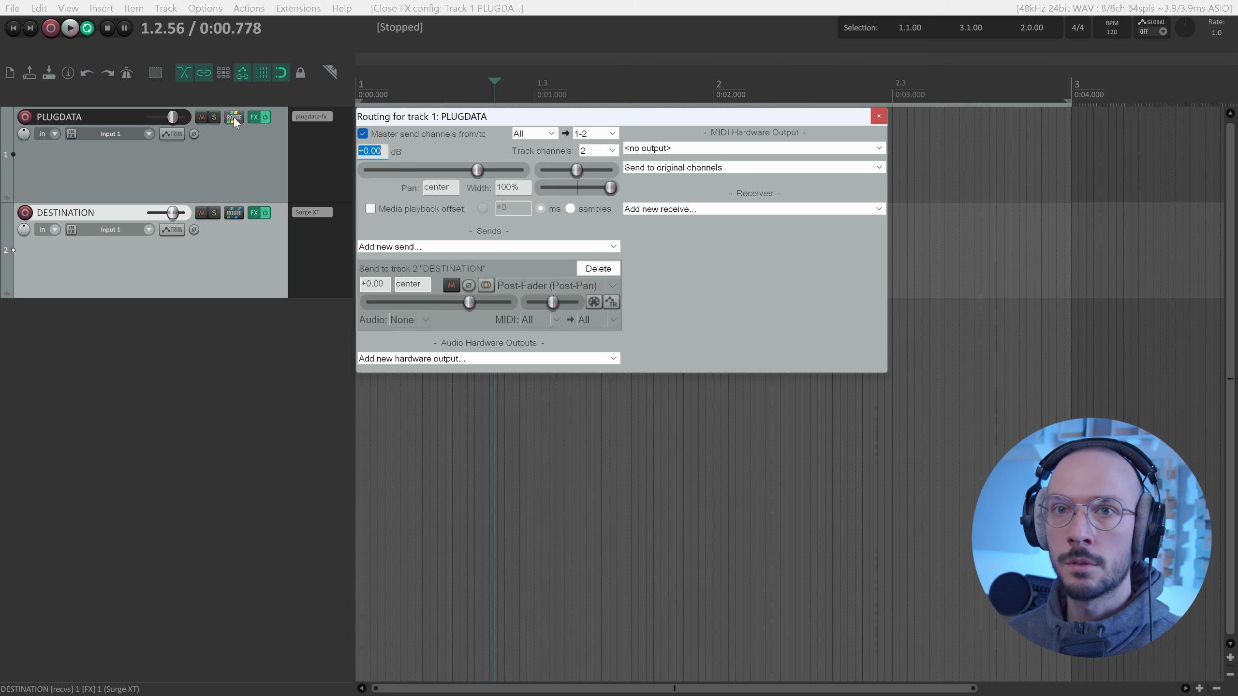
pyautogui.click(522, 322)
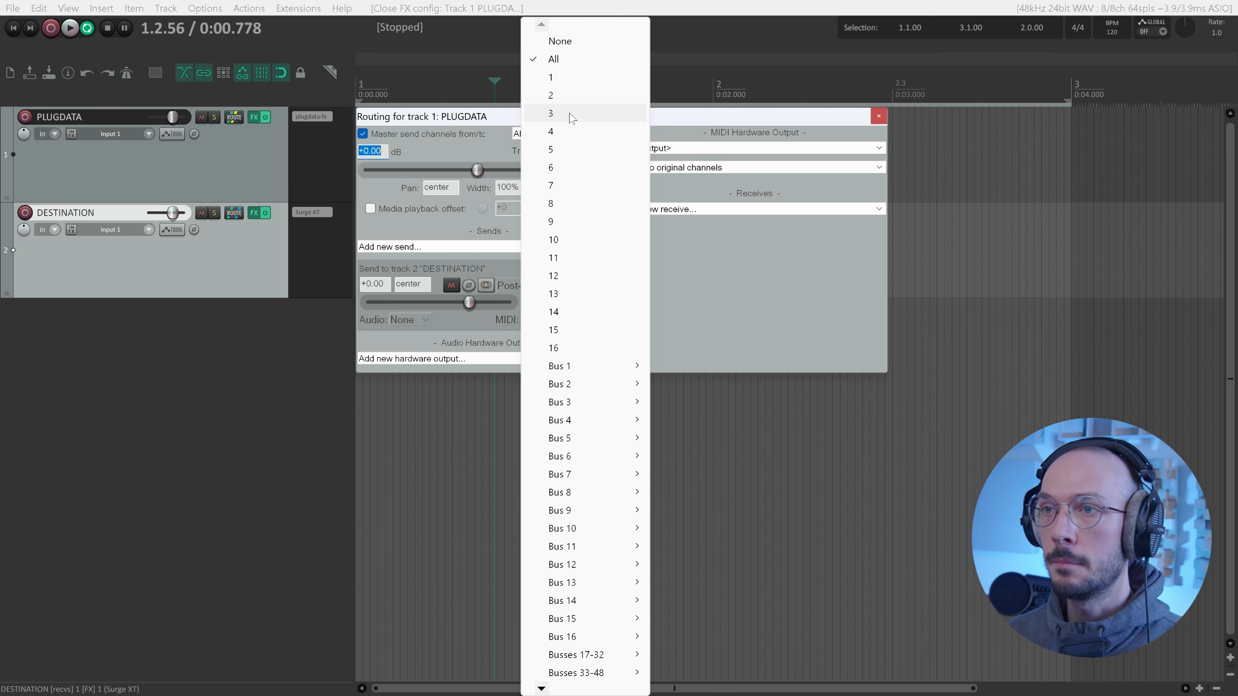
pyautogui.click(559, 115)
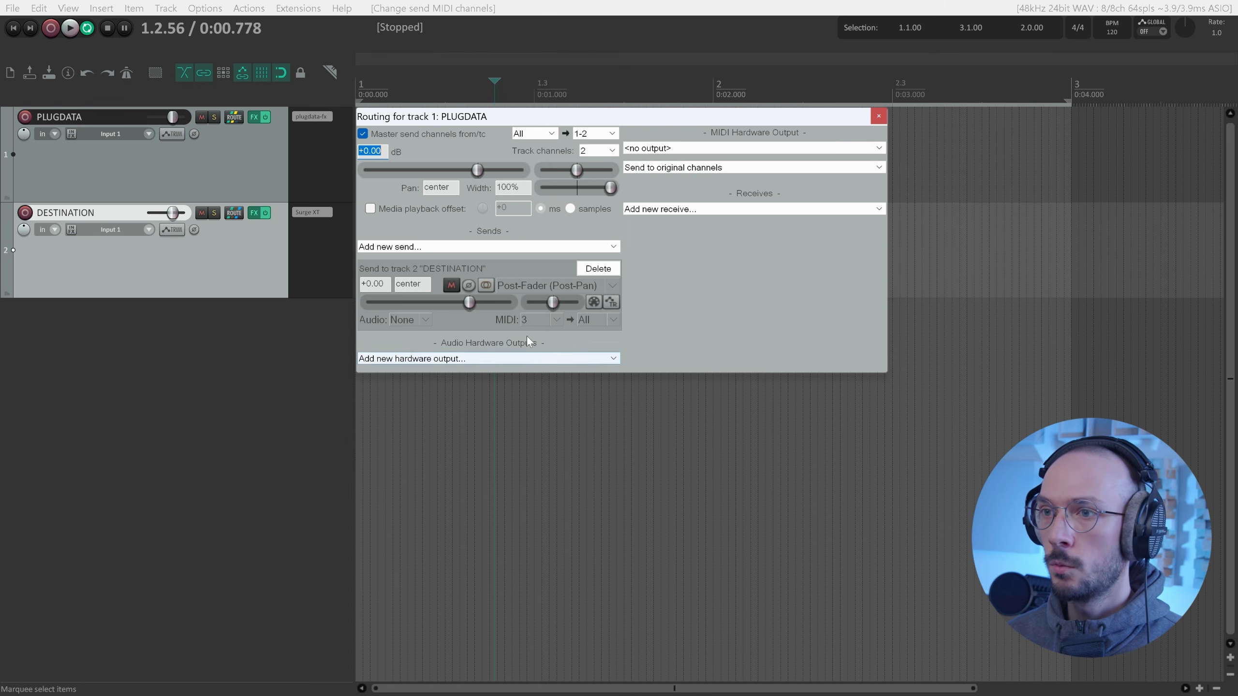
pyautogui.click(536, 320)
pyautogui.click(567, 132)
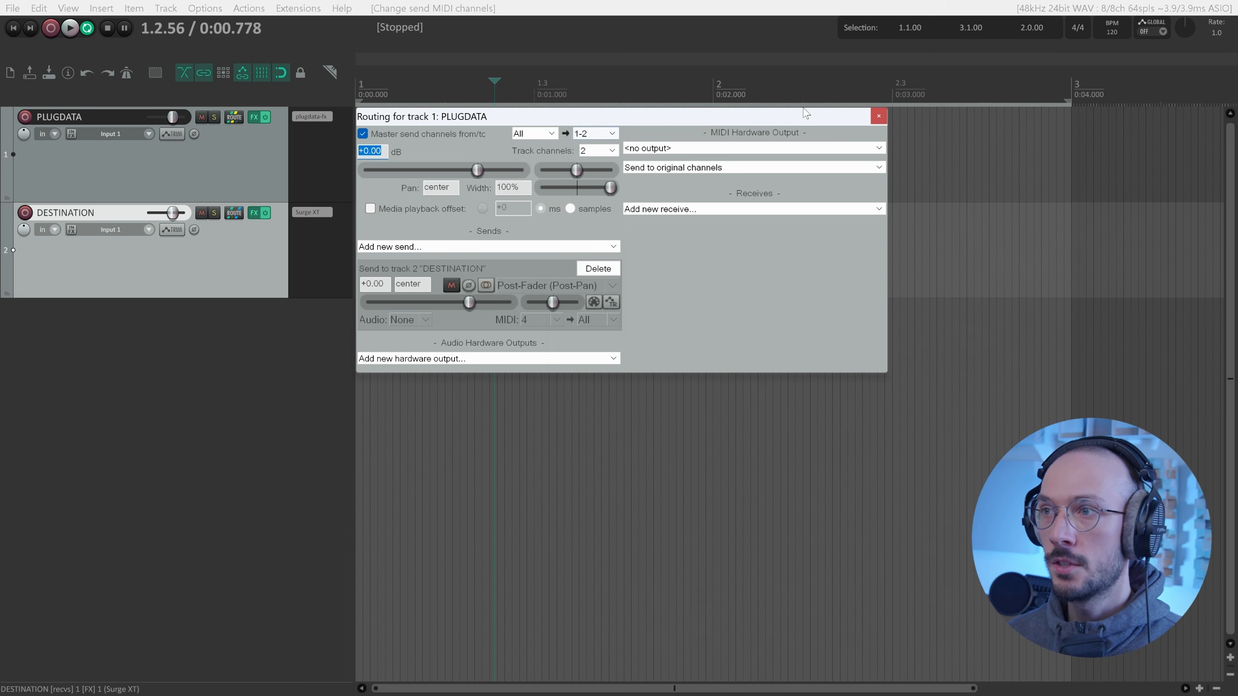
pyautogui.click(878, 116)
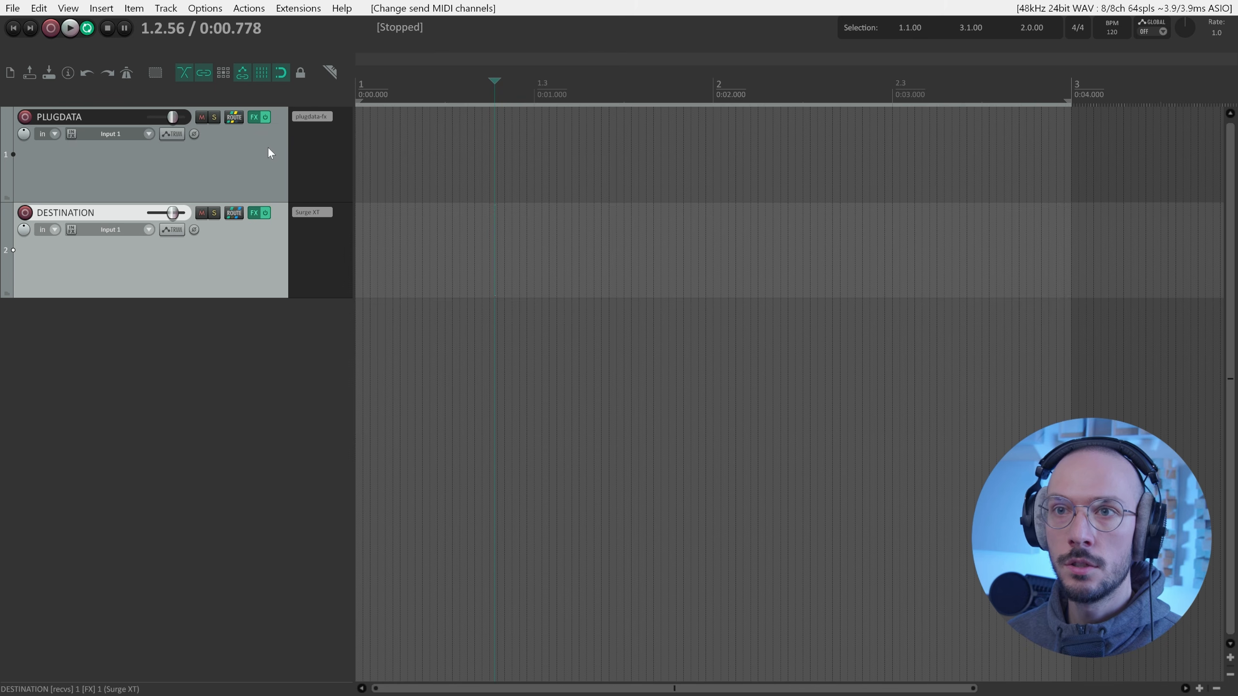
# Test channel 4 by starting and stopping the patch's random note generator.
pyautogui.click(323, 117)
pyautogui.keyDown('ctrl'); pyautogui.click(606, 213); pyautogui.keyUp('ctrl')
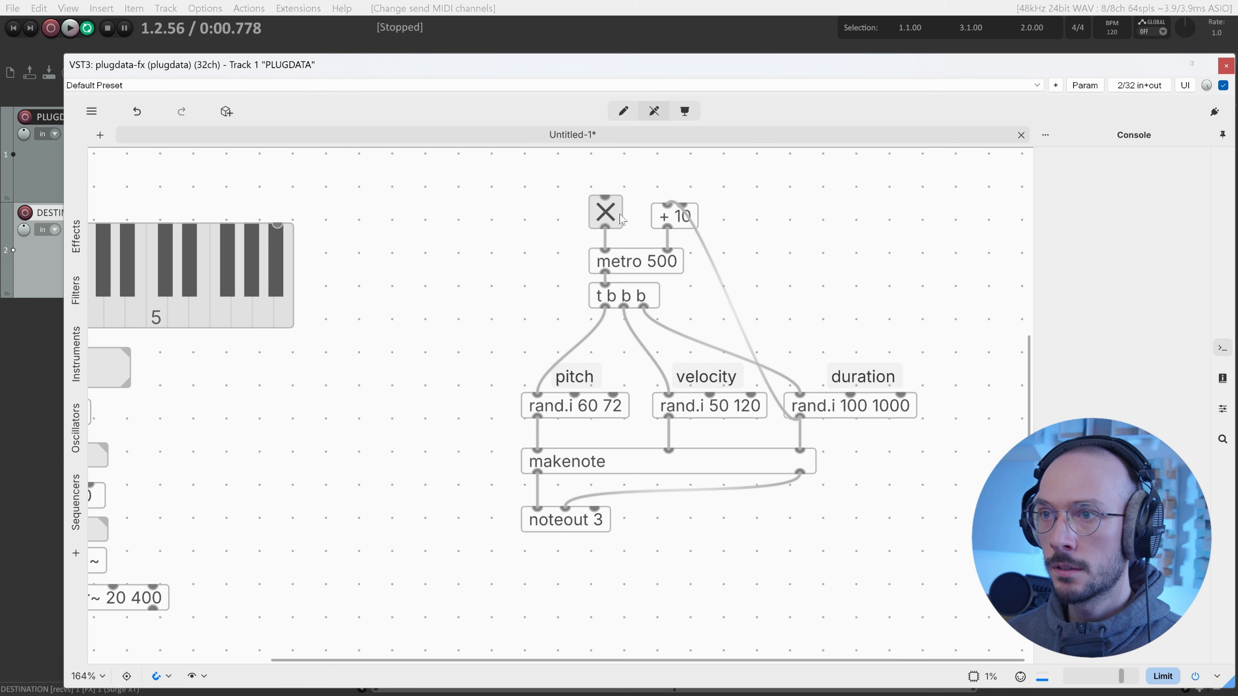
pyautogui.keyDown('ctrl'); pyautogui.click(605, 212); pyautogui.keyUp('ctrl')
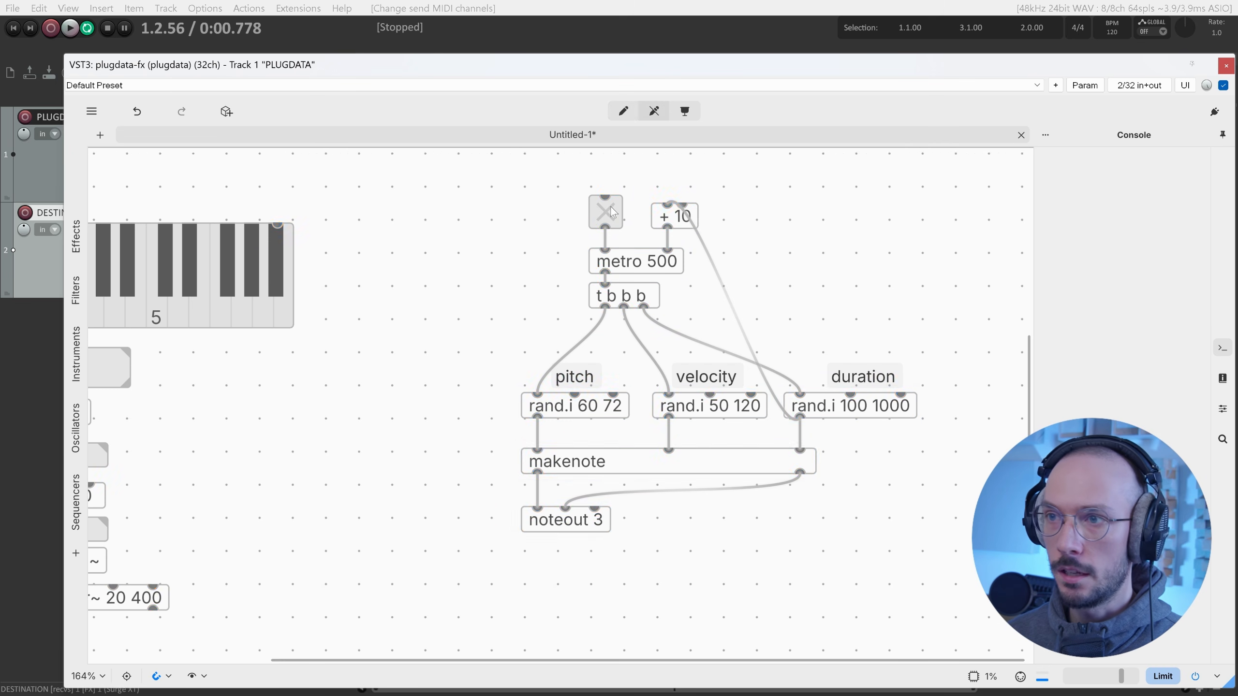
pyautogui.click(1226, 66)
# Set the send back to MIDI channel 3 and stop the generator in the reopened patch.
pyautogui.click(234, 117)
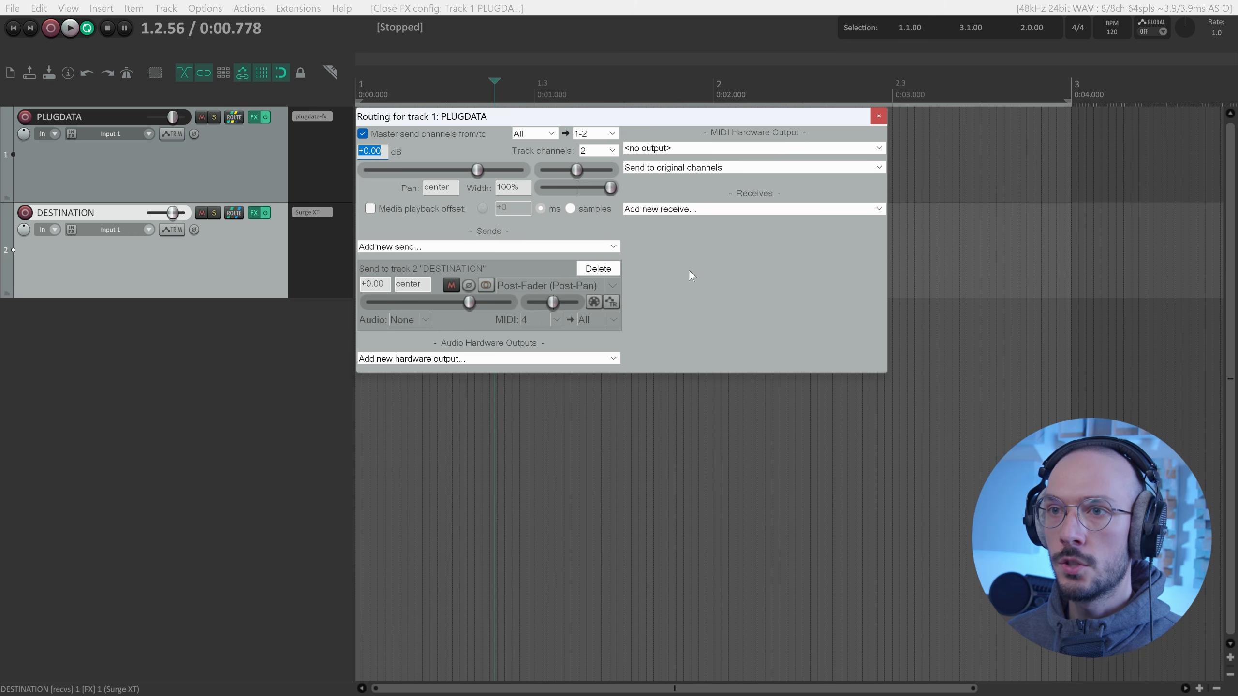
pyautogui.click(543, 321)
pyautogui.click(585, 119)
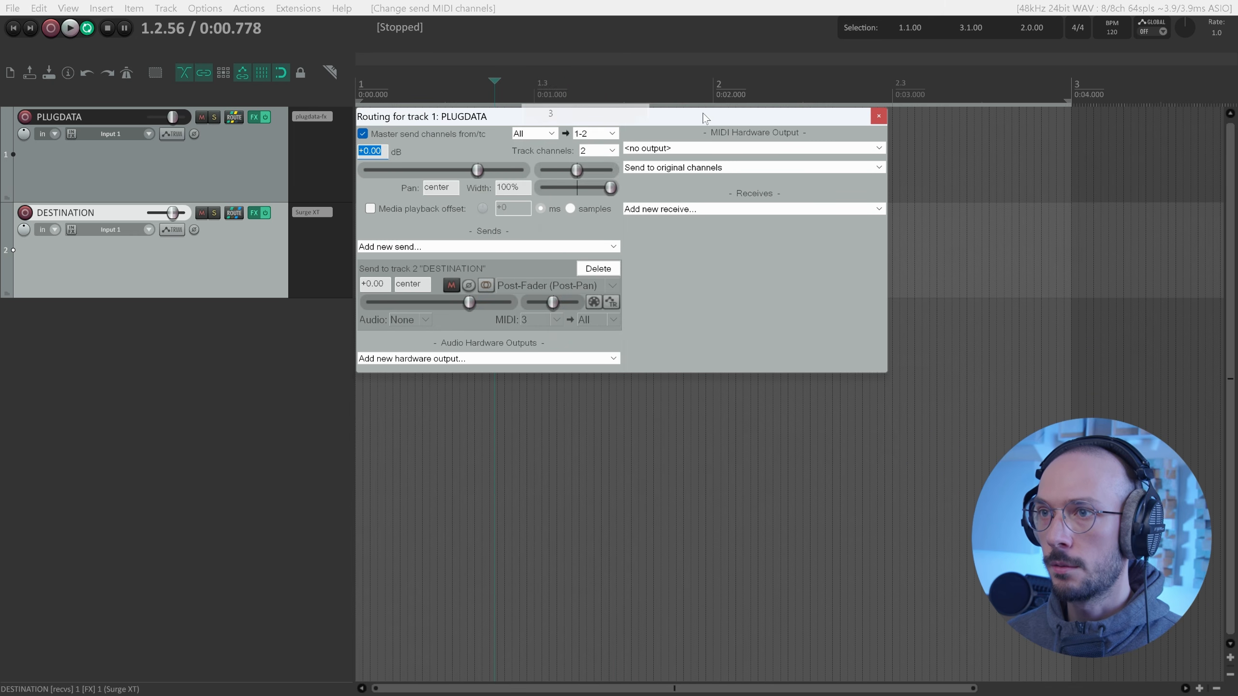
pyautogui.click(254, 117)
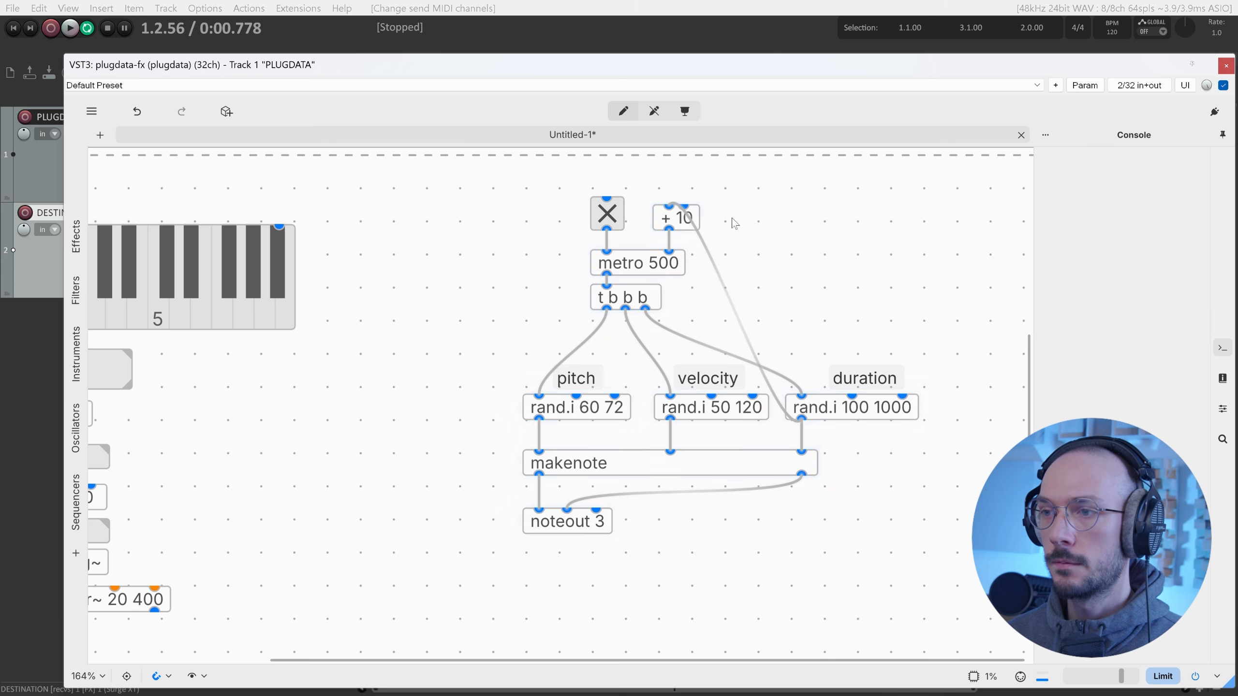
pyautogui.click(734, 223)
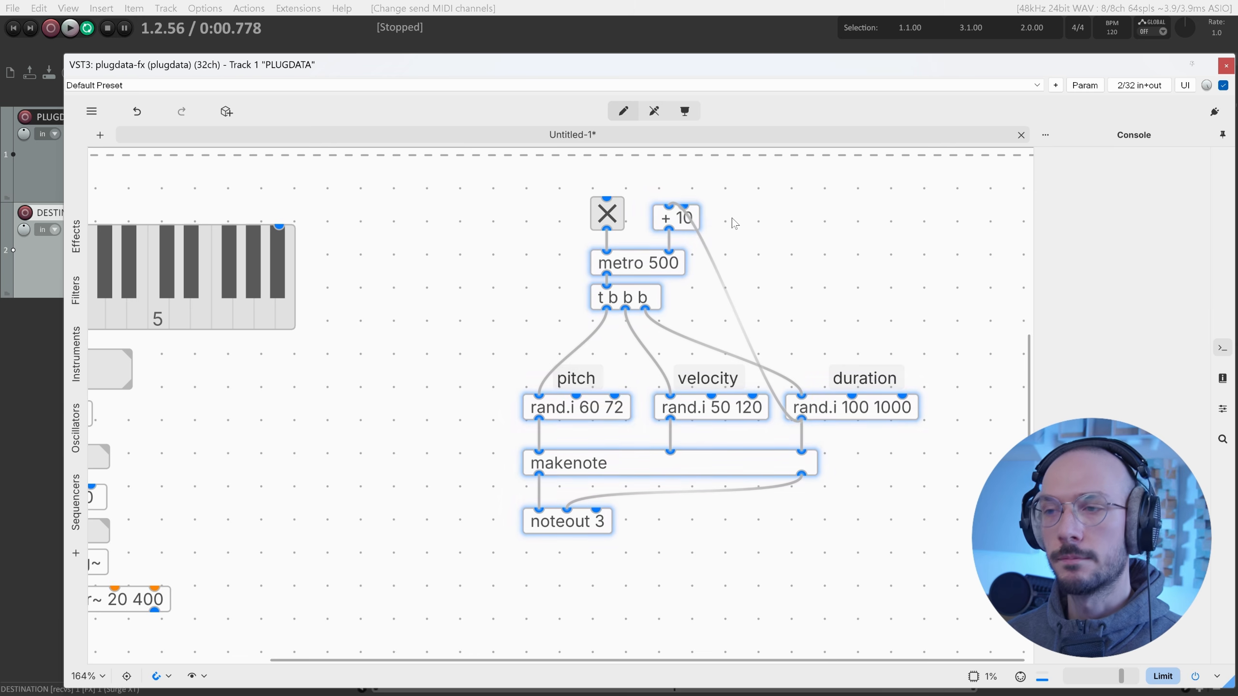
pyautogui.keyDown('ctrl'); pyautogui.click(613, 213); pyautogui.keyUp('ctrl')
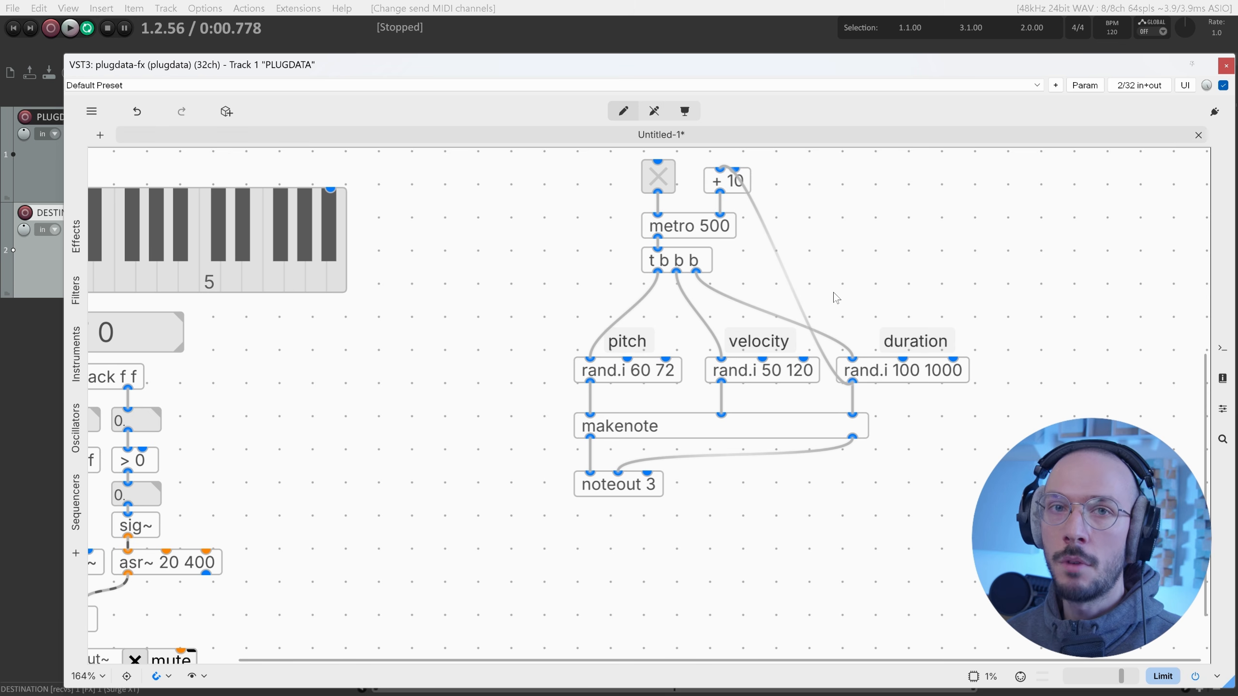
# Replace noteout 3 with a new notein object placed beside the keyboard.
pyautogui.moveTo(721, 512); pyautogui.dragTo(584, 495)
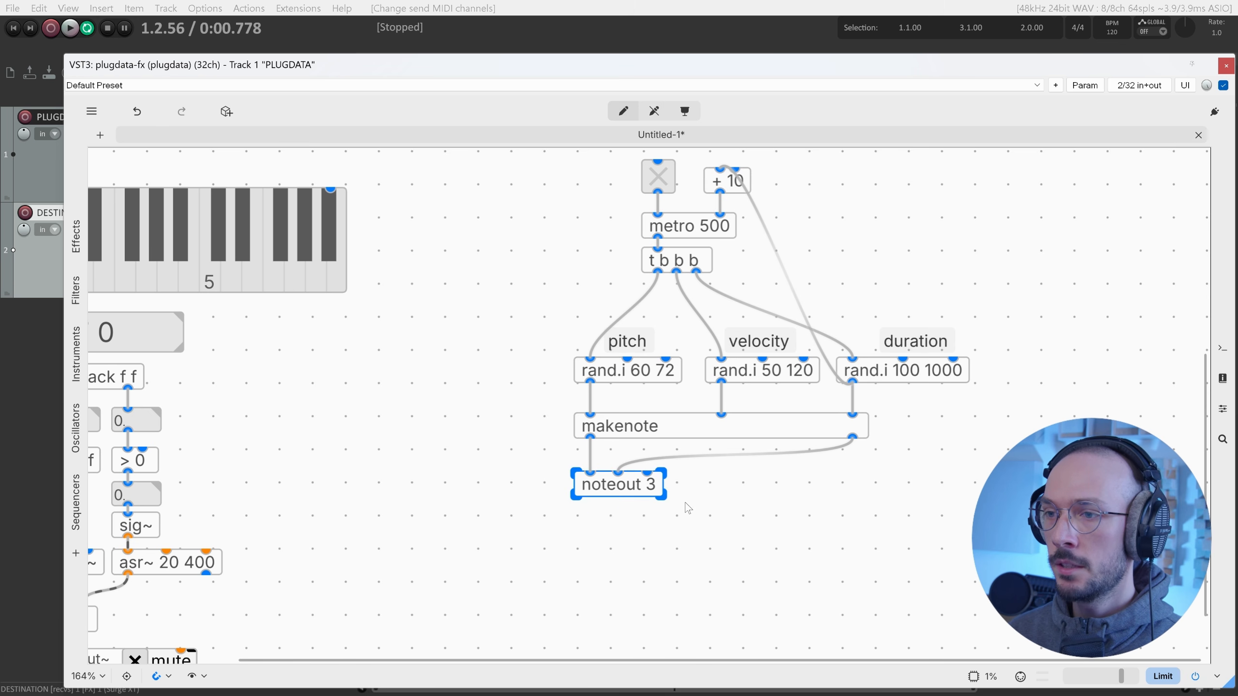
pyautogui.press('Delete')
pyautogui.scroll(-1, 731, 517)
pyautogui.hscroll(-5, 730, 513)
pyautogui.scroll(1, 564, 341)
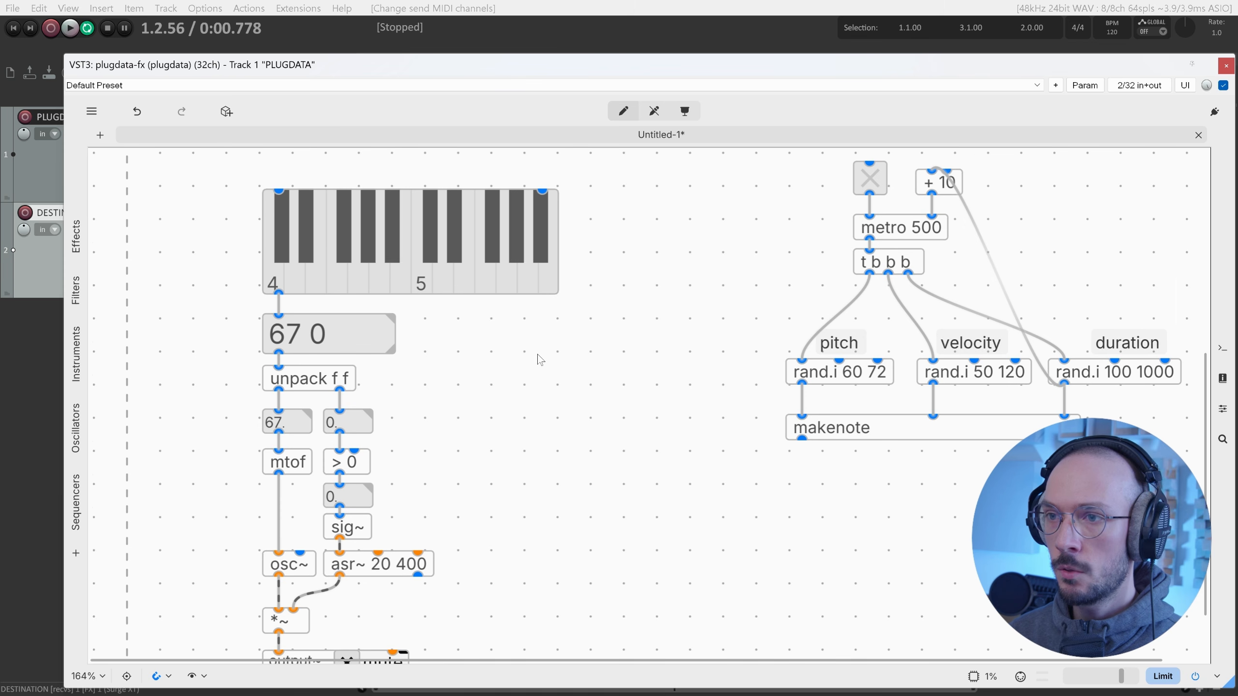
pyautogui.hotkey('ctrl', '1')
pyautogui.write('notein')
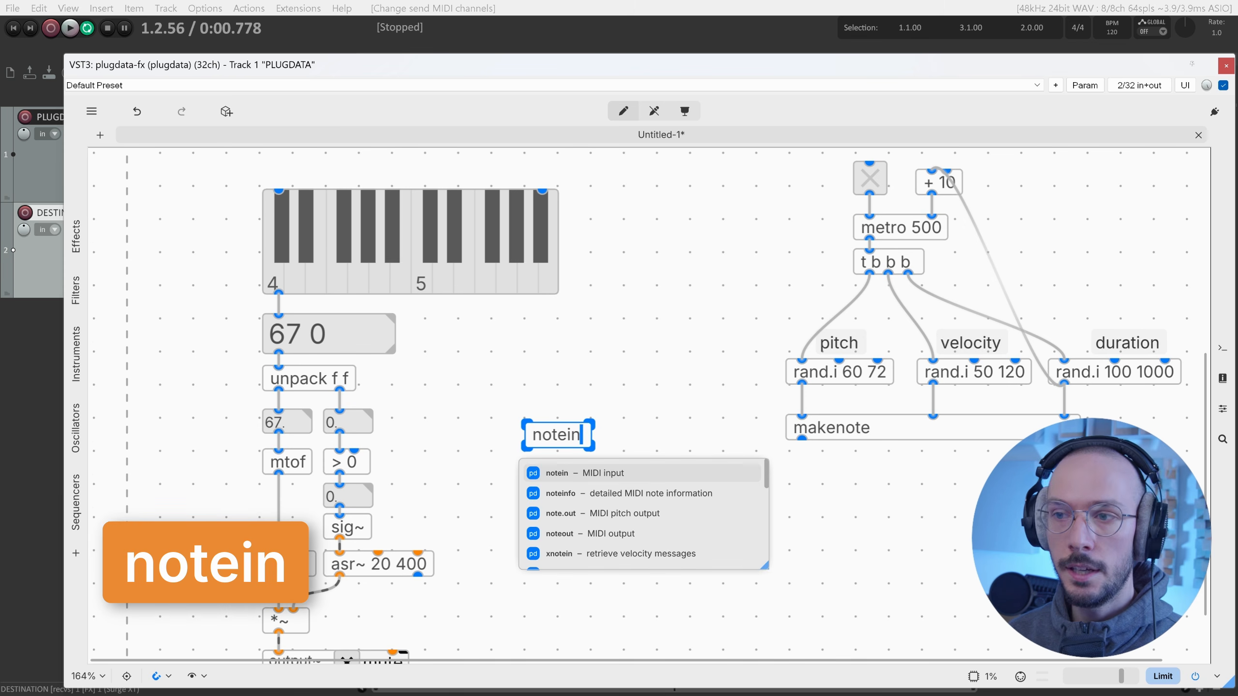
pyautogui.press('Return')
pyautogui.moveTo(582, 437); pyautogui.dragTo(557, 362)
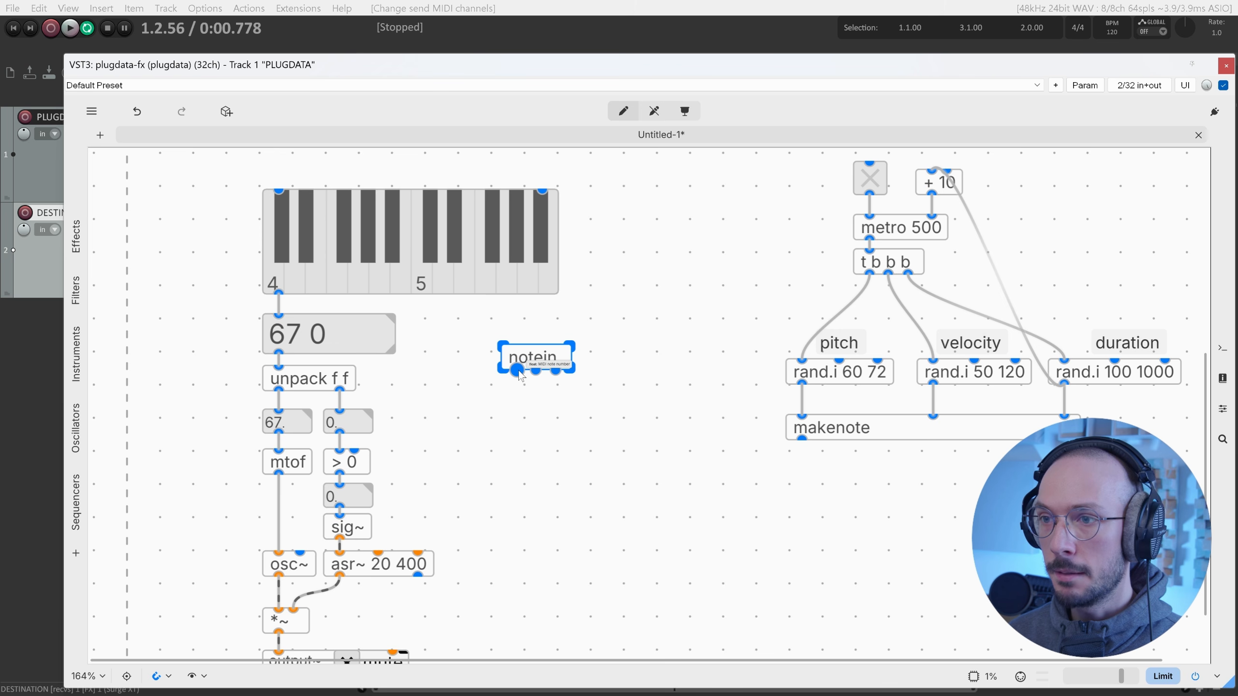
# Delete the keyboard, 67 0 box and unpack f f, wiring notein's pitch and velocity to 67. and 0.
pyautogui.moveTo(426, 388); pyautogui.dragTo(265, 226)
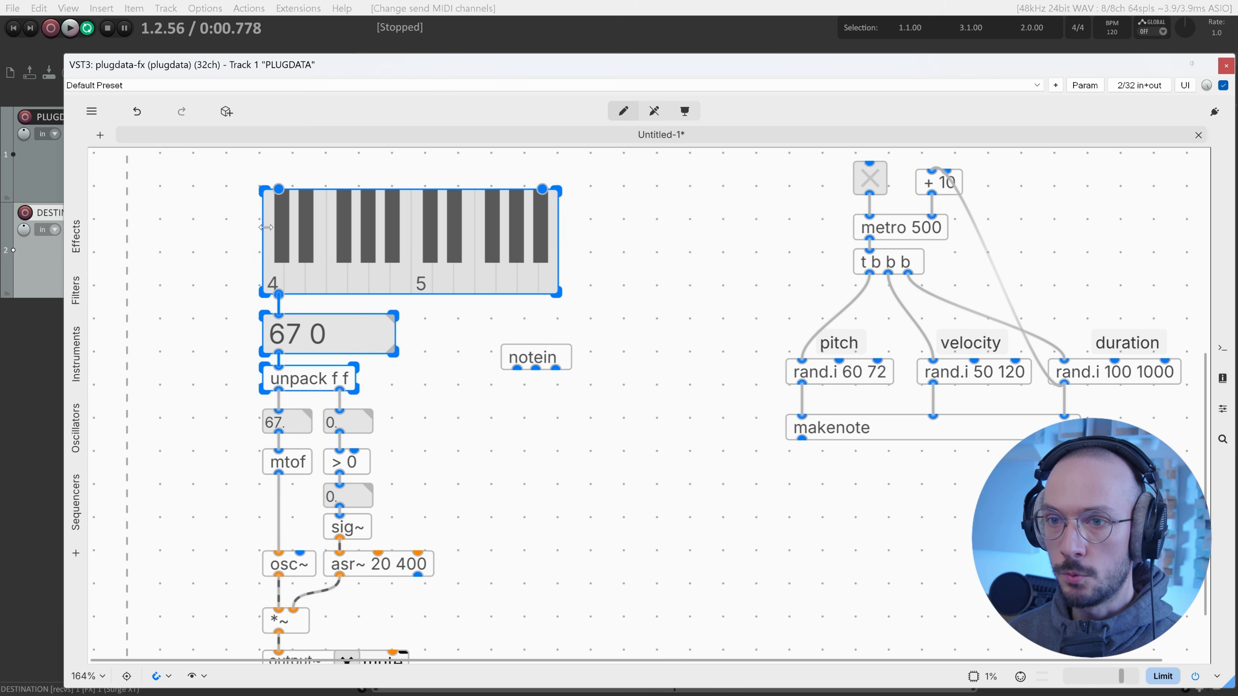
pyautogui.press('Delete')
pyautogui.moveTo(531, 359); pyautogui.dragTo(279, 409)
pyautogui.scroll(-3, 278, 410)
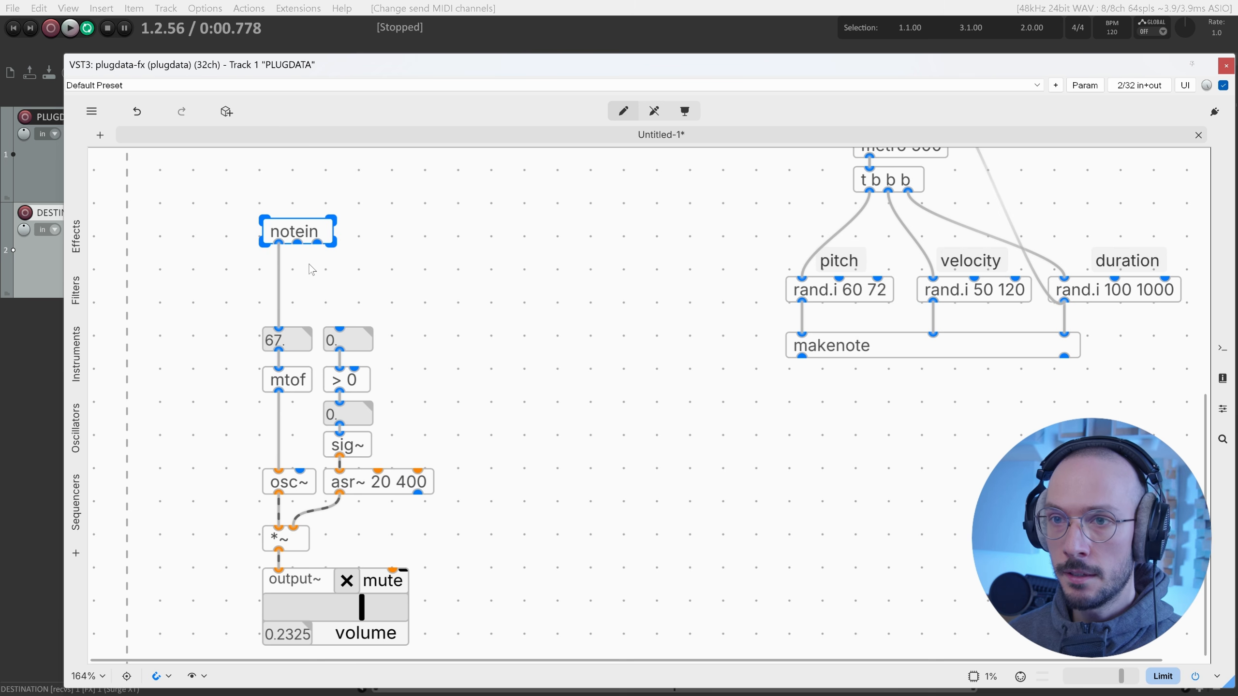
pyautogui.moveTo(297, 243); pyautogui.dragTo(348, 333)
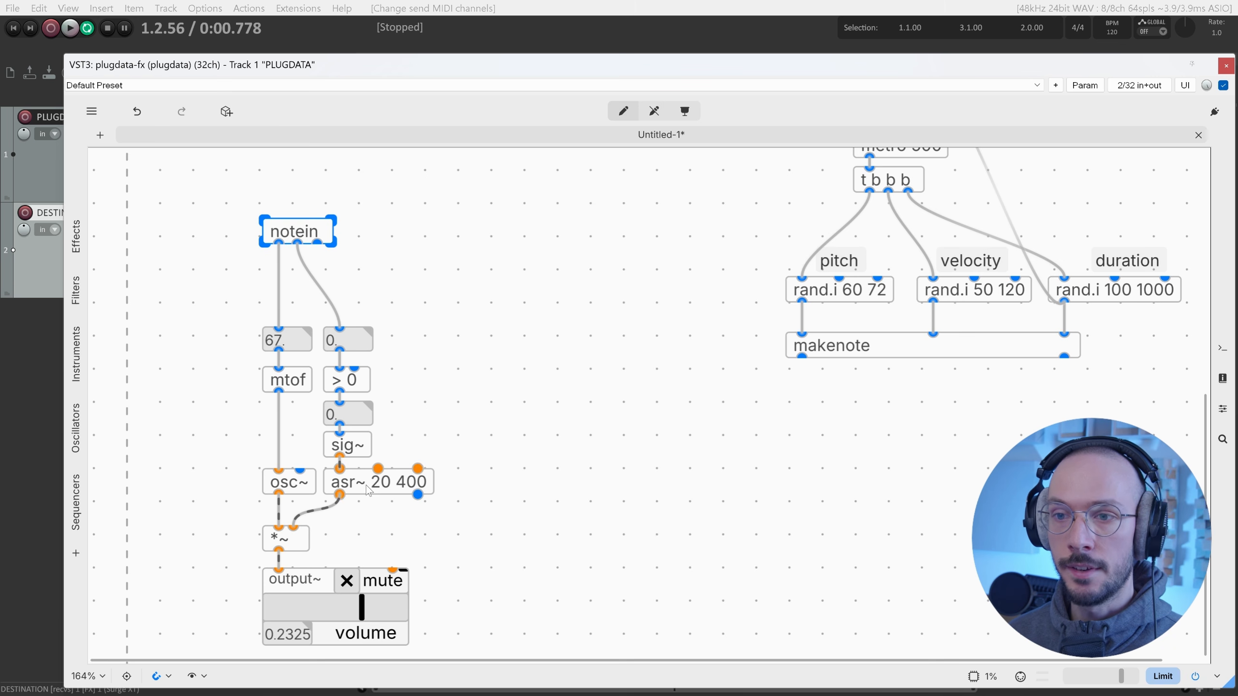
pyautogui.keyDown('ctrl'); pyautogui.click(346, 581); pyautogui.keyUp('ctrl')
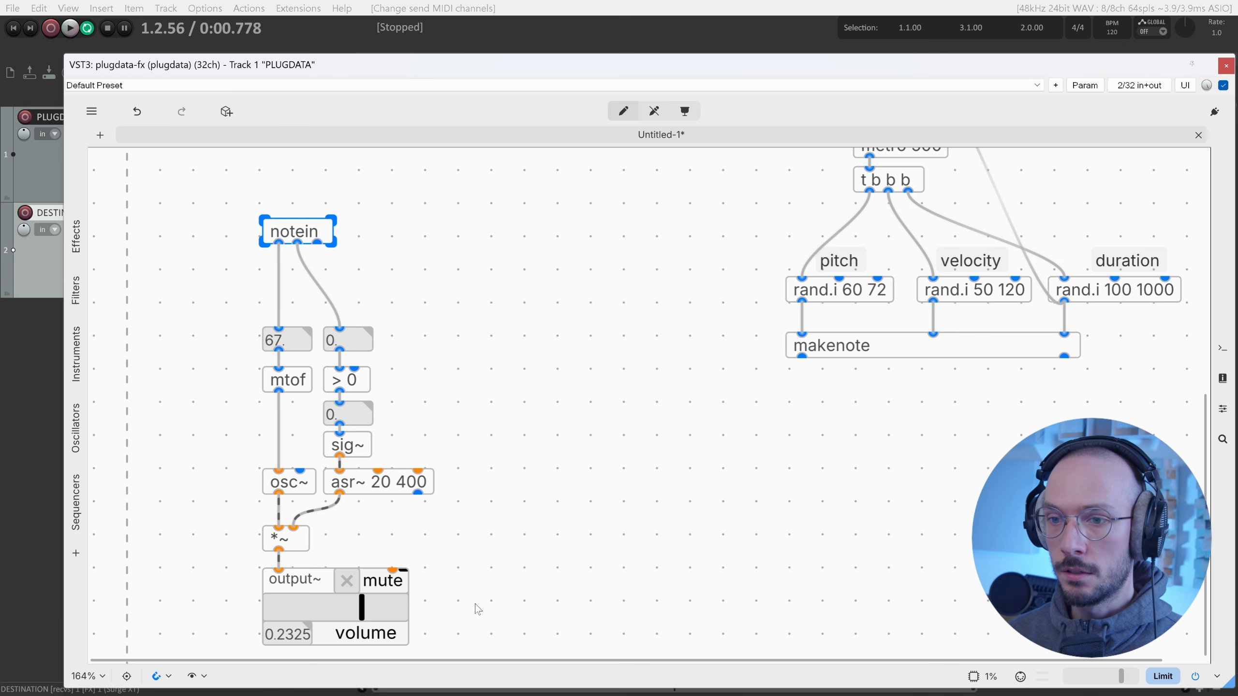
pyautogui.moveTo(478, 610); pyautogui.dragTo(351, 198)
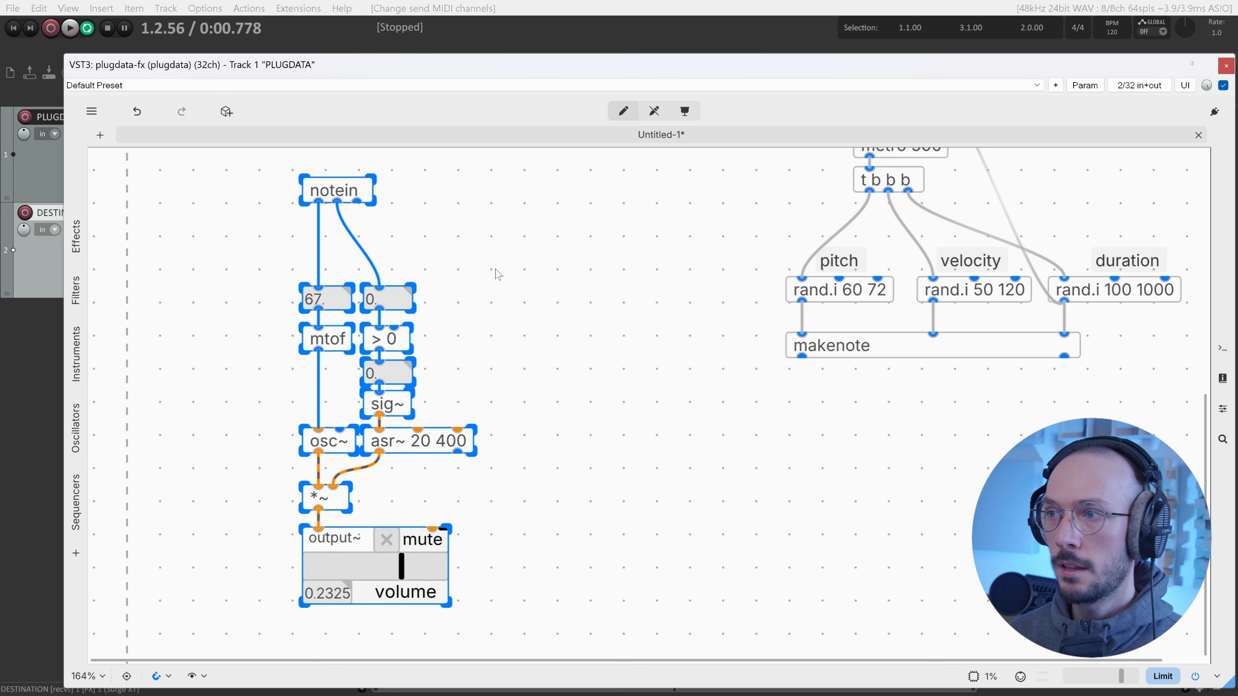
pyautogui.scroll(3, 497, 275)
# Delete the random note generator objects and reposition notein.
pyautogui.moveTo(745, 190); pyautogui.dragTo(1149, 515)
pyautogui.press('Delete')
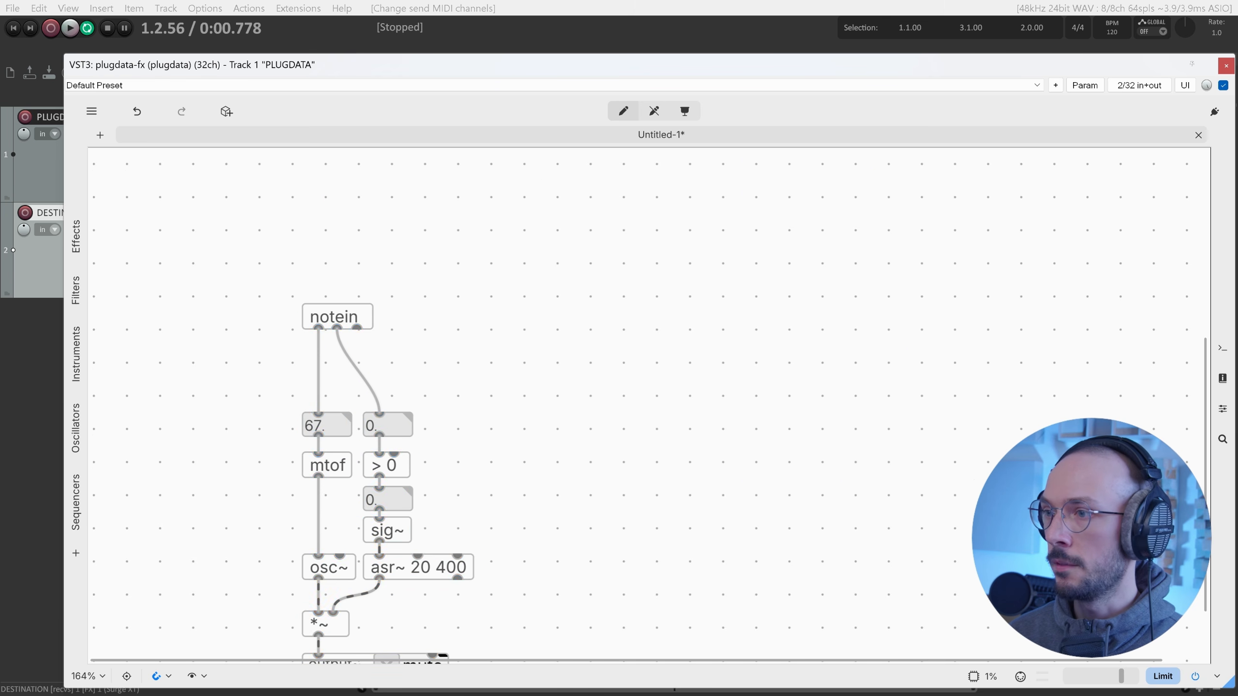
pyautogui.scroll(-2, 725, 492)
pyautogui.hscroll(-3, 725, 492)
pyautogui.moveTo(473, 236); pyautogui.dragTo(474, 272)
pyautogui.scroll(-1, 603, 290)
pyautogui.hscroll(-1, 603, 290)
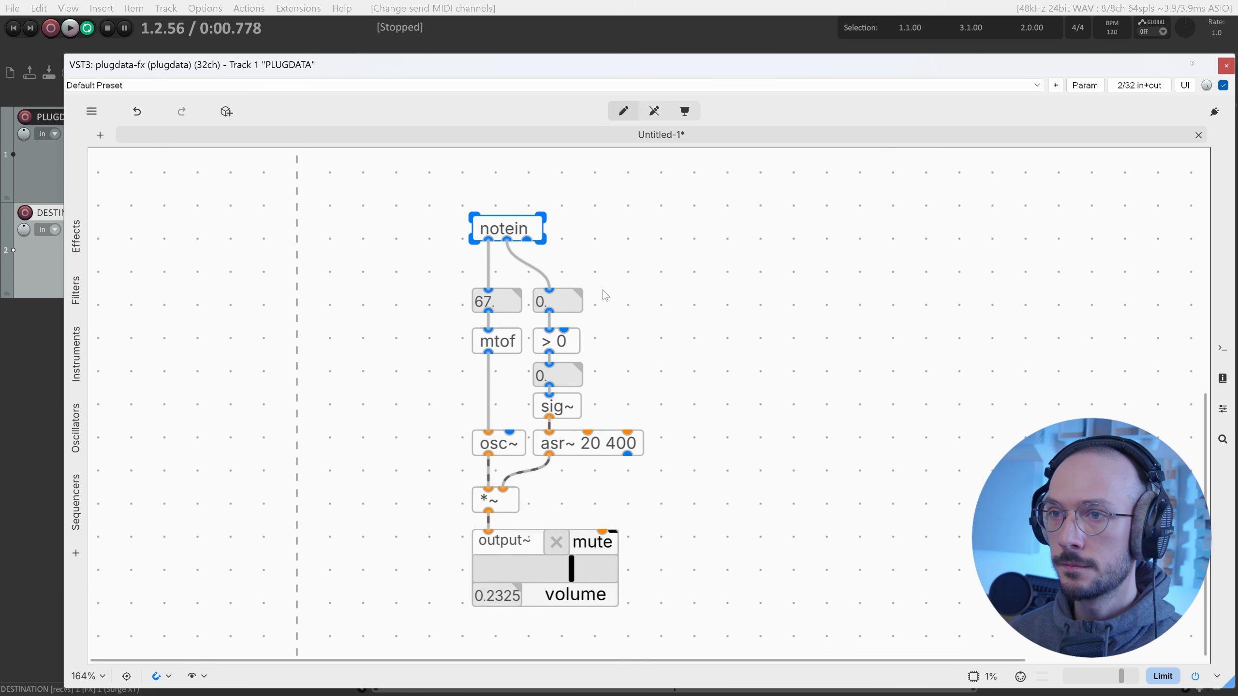
pyautogui.hscroll(-1, 603, 290)
pyautogui.press('Escape')
# Remove the DESTINATION track and draw a MIDI item on PLUGDATA ending at bar 2.
pyautogui.rightClick(238, 269)
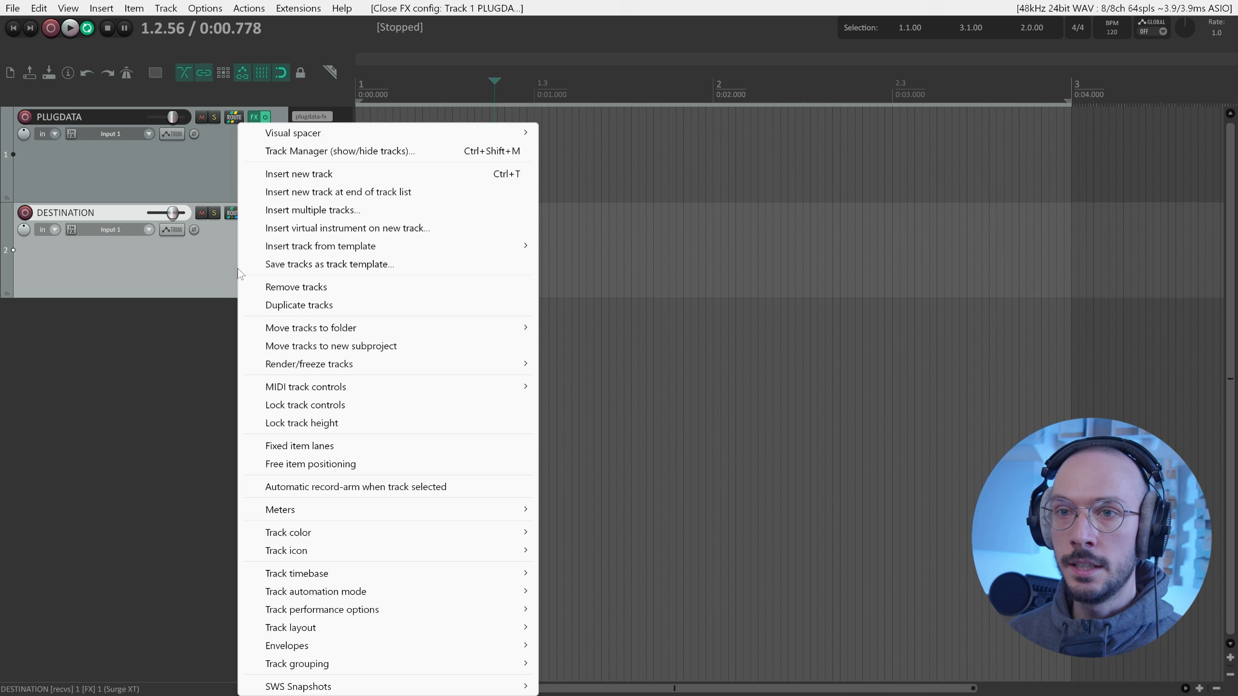
pyautogui.click(296, 289)
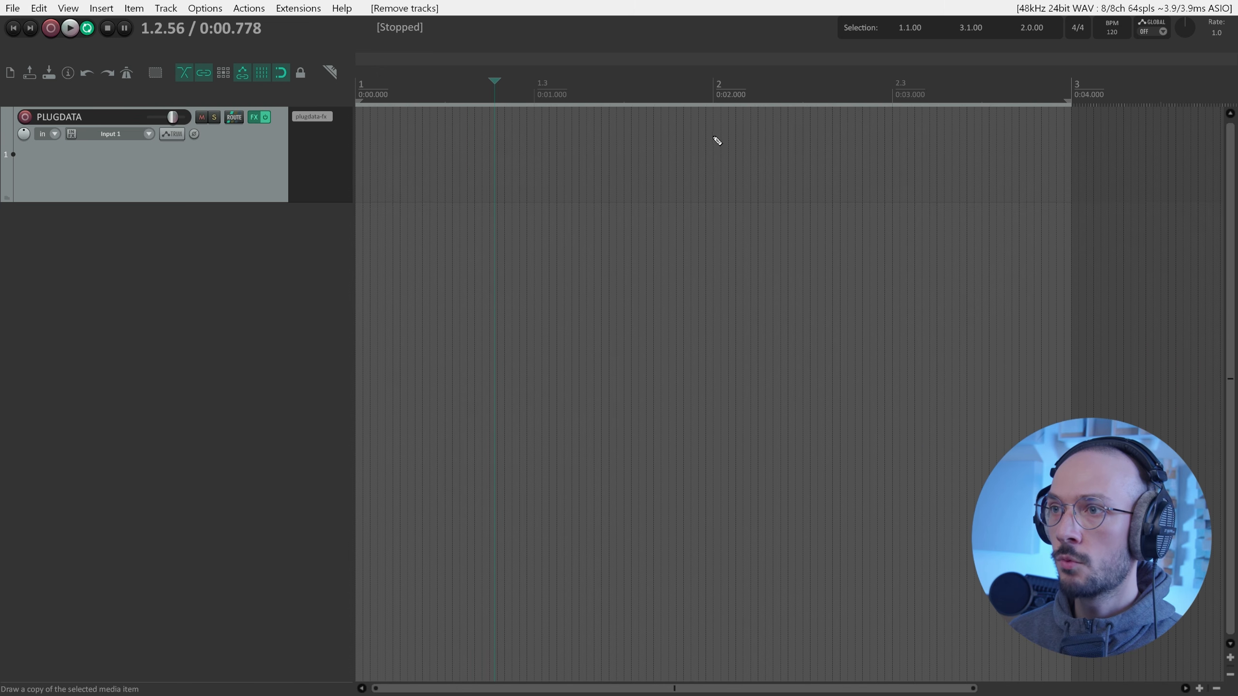
pyautogui.moveTo(716, 141); pyautogui.dragTo(271, 139)
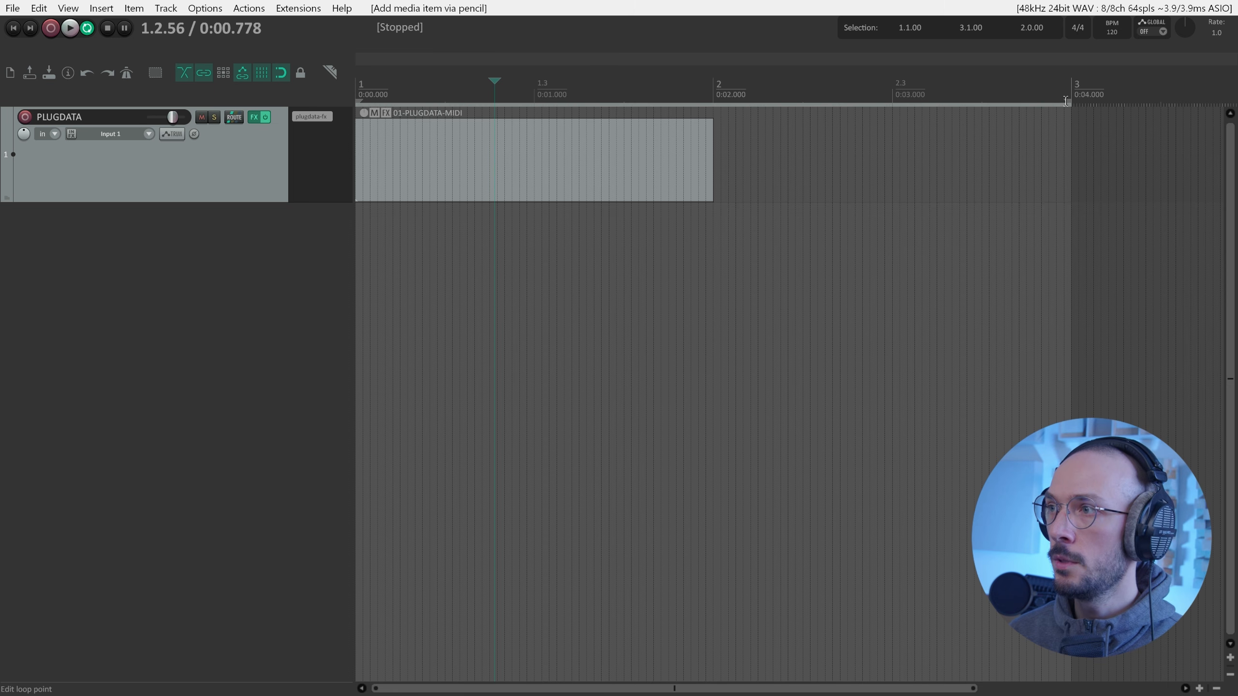
pyautogui.moveTo(1070, 104); pyautogui.dragTo(713, 104)
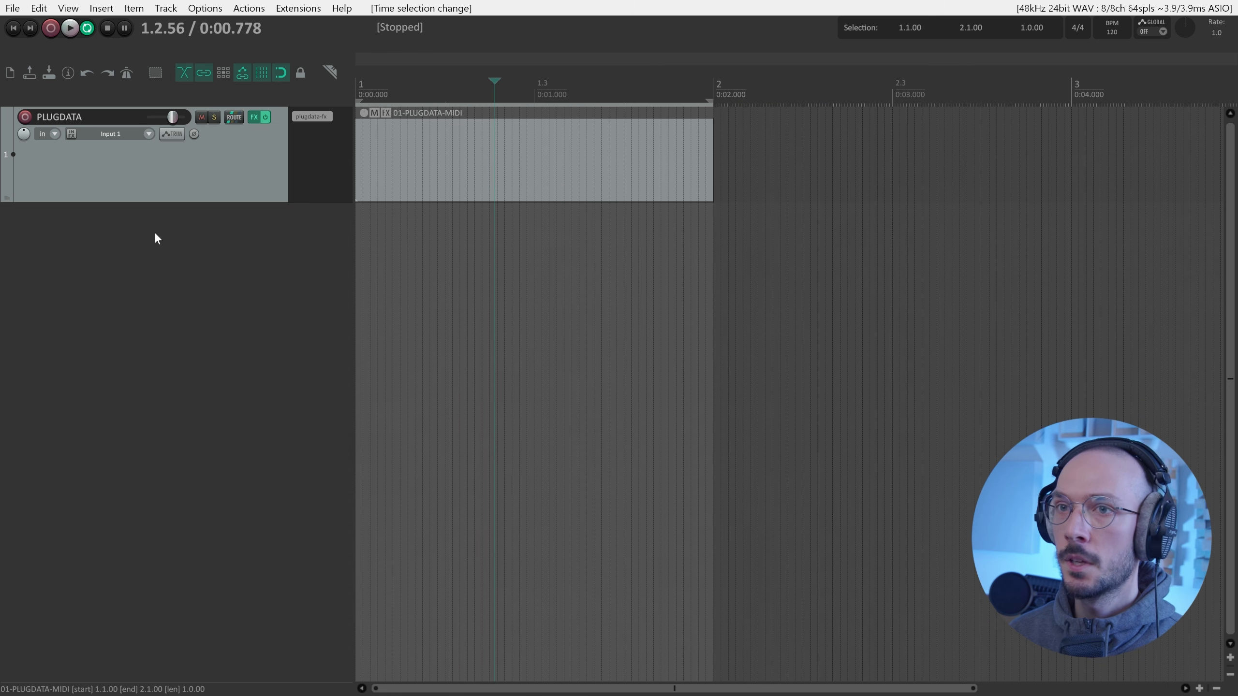
# Review the five-note item in the MIDI editor, then play it from the start.
pyautogui.moveTo(191, 202); pyautogui.dragTo(215, 390)
pyautogui.scroll(3, 468, 322)
pyautogui.doubleClick(503, 302)
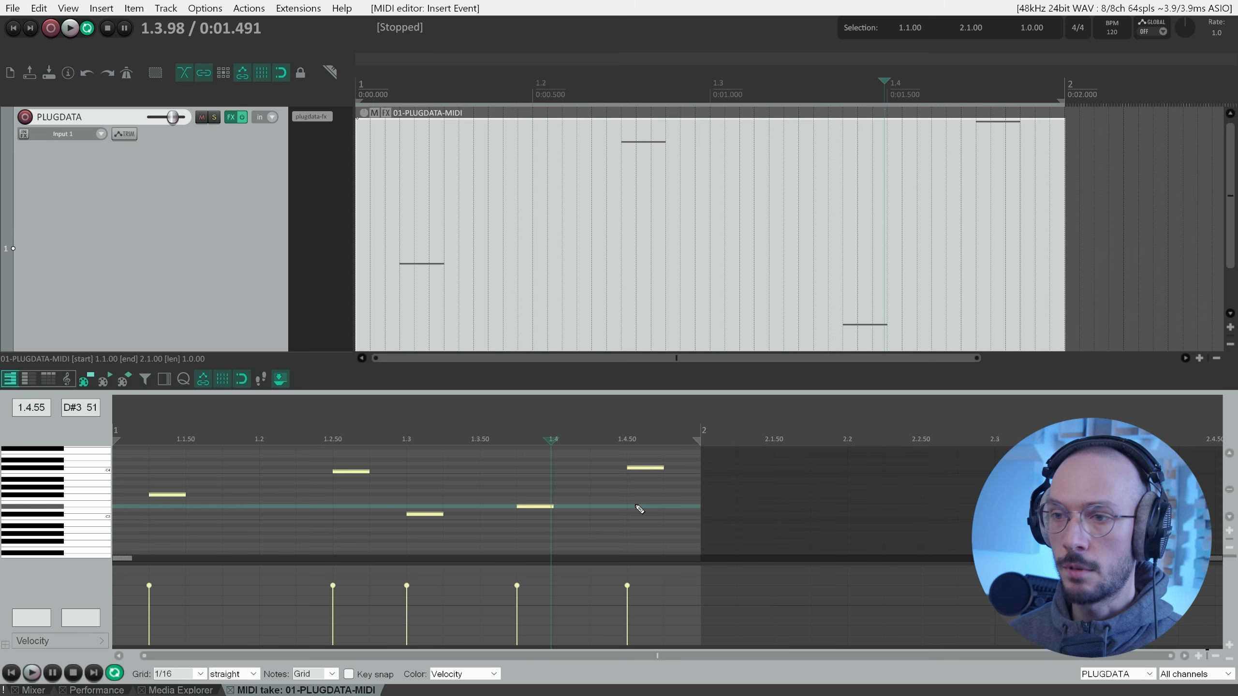
pyautogui.moveTo(885, 80); pyautogui.dragTo(357, 83)
pyautogui.hotkey('alt', 'd')
pyautogui.press('space')
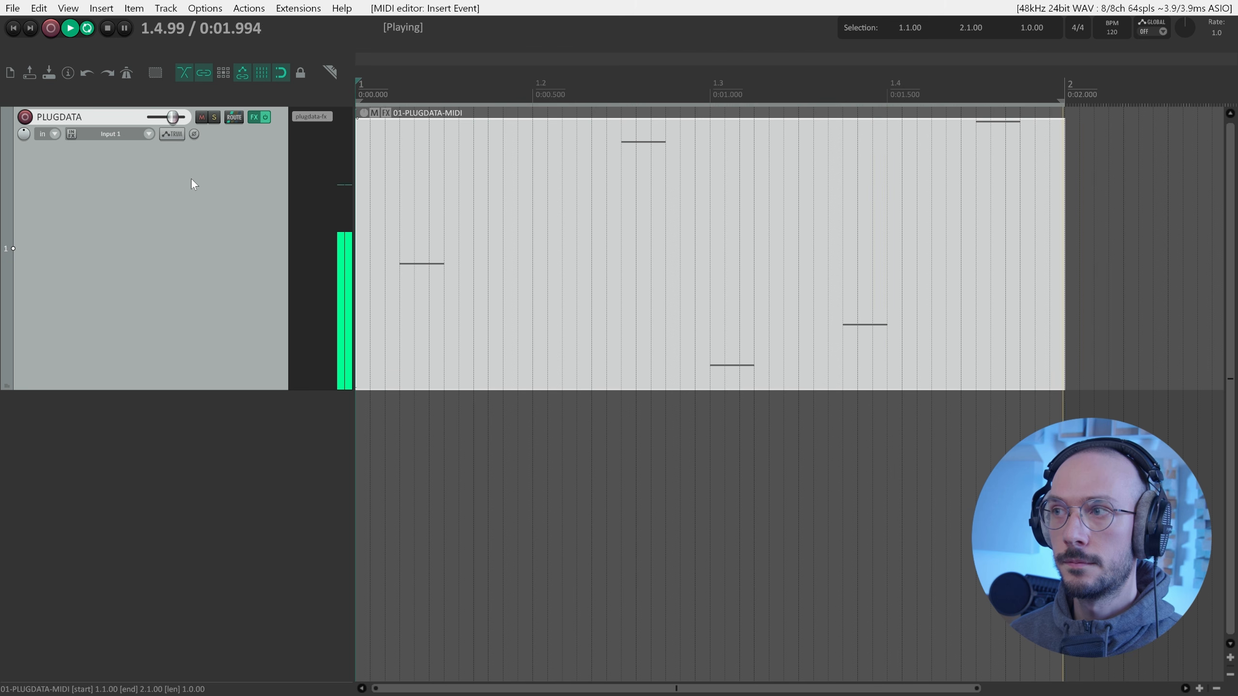
pyautogui.press('space')
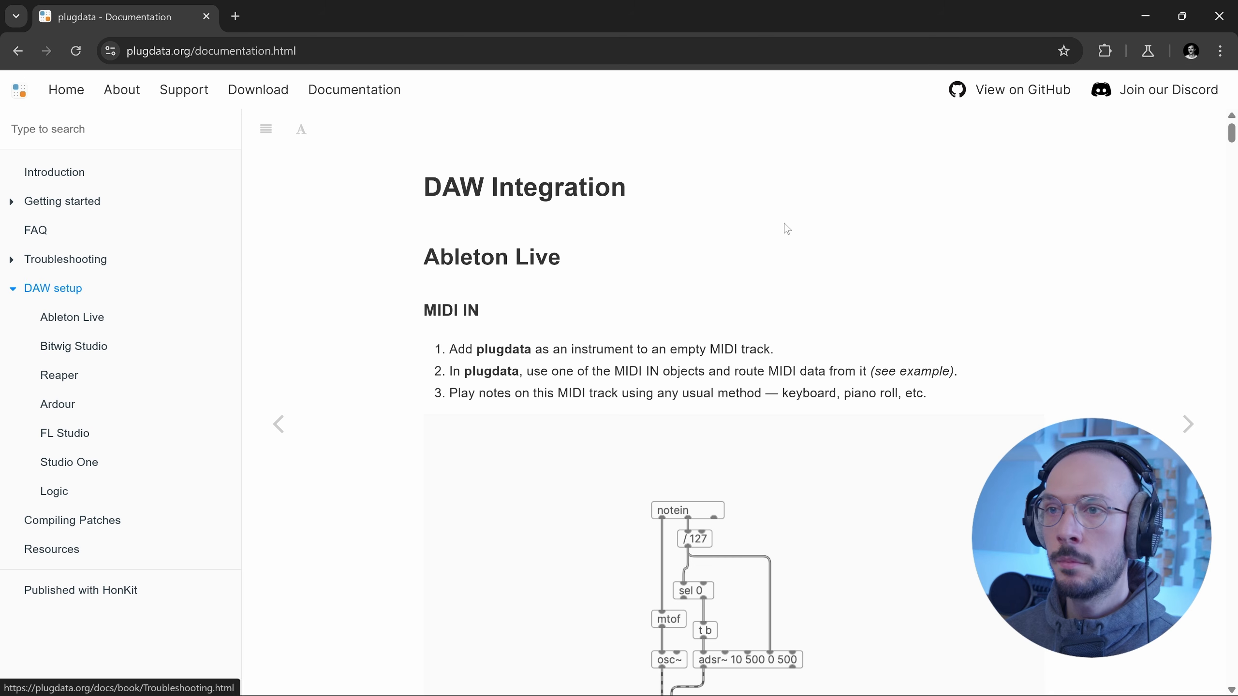
# Scroll the DAW Integration docs past Ableton Live and Bitwig Studio to the Reaper heading.
pyautogui.scroll(-3, 904, 273)
pyautogui.scroll(3, 904, 274)
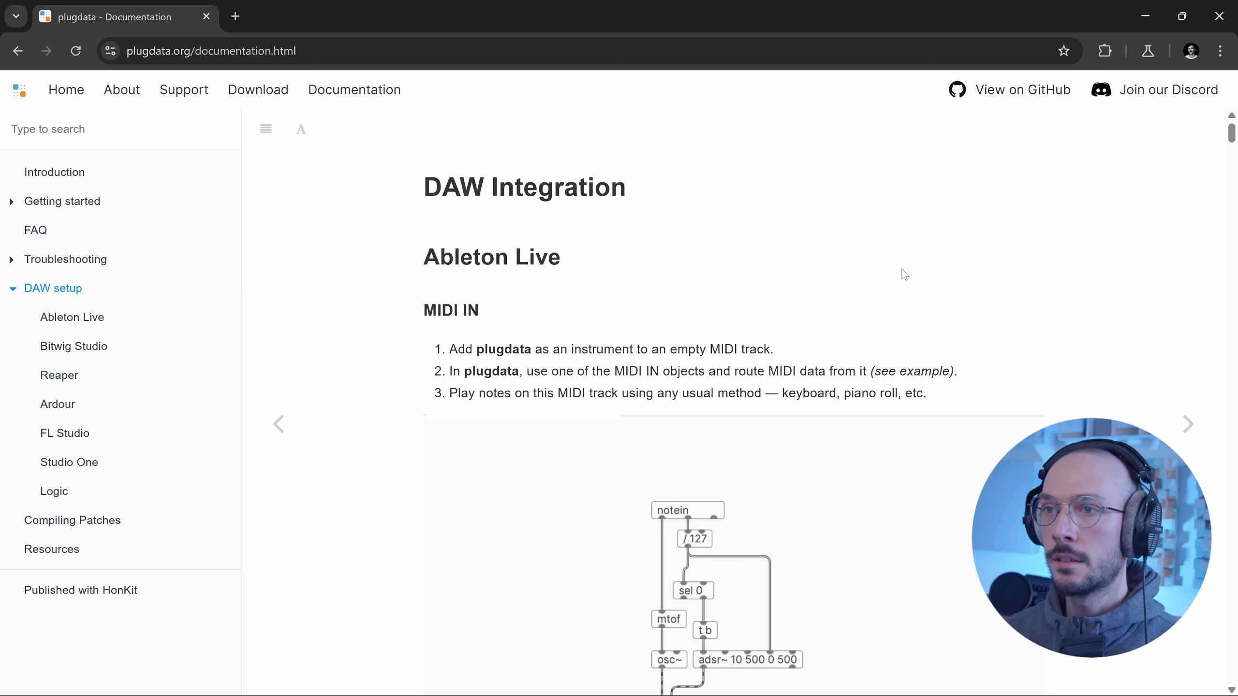
pyautogui.moveTo(423, 257); pyautogui.dragTo(568, 261)
pyautogui.scroll(-18, 604, 295)
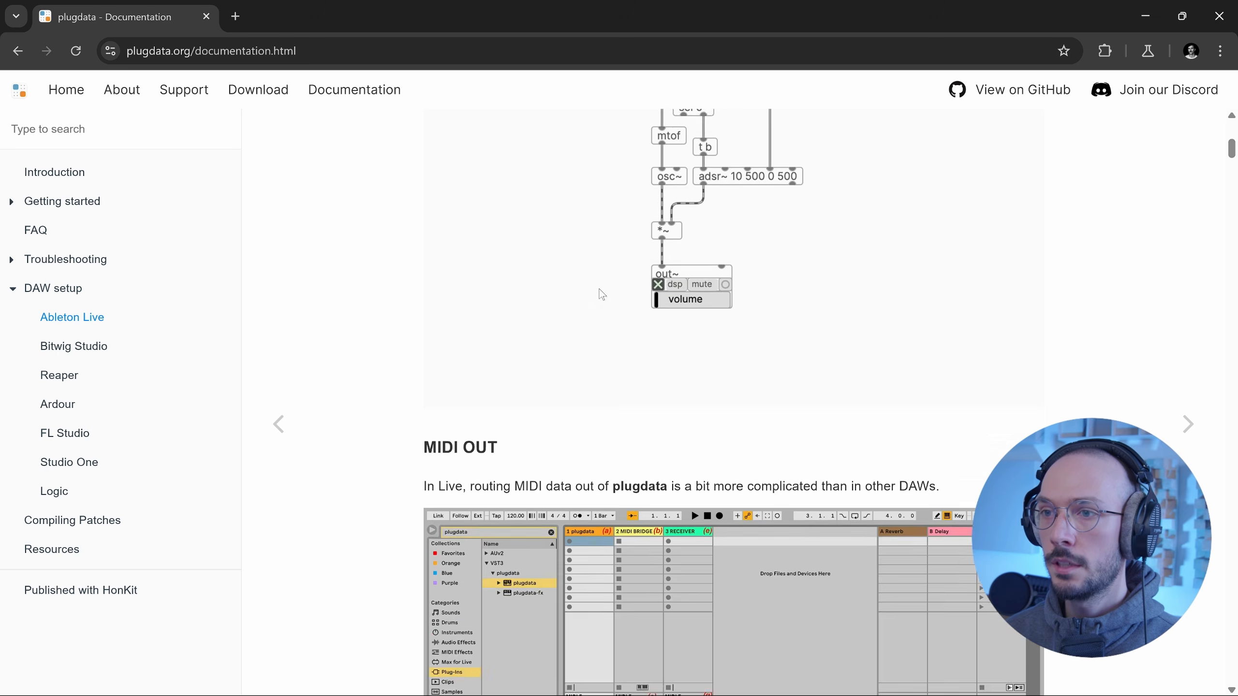
pyautogui.scroll(-20, 613, 315)
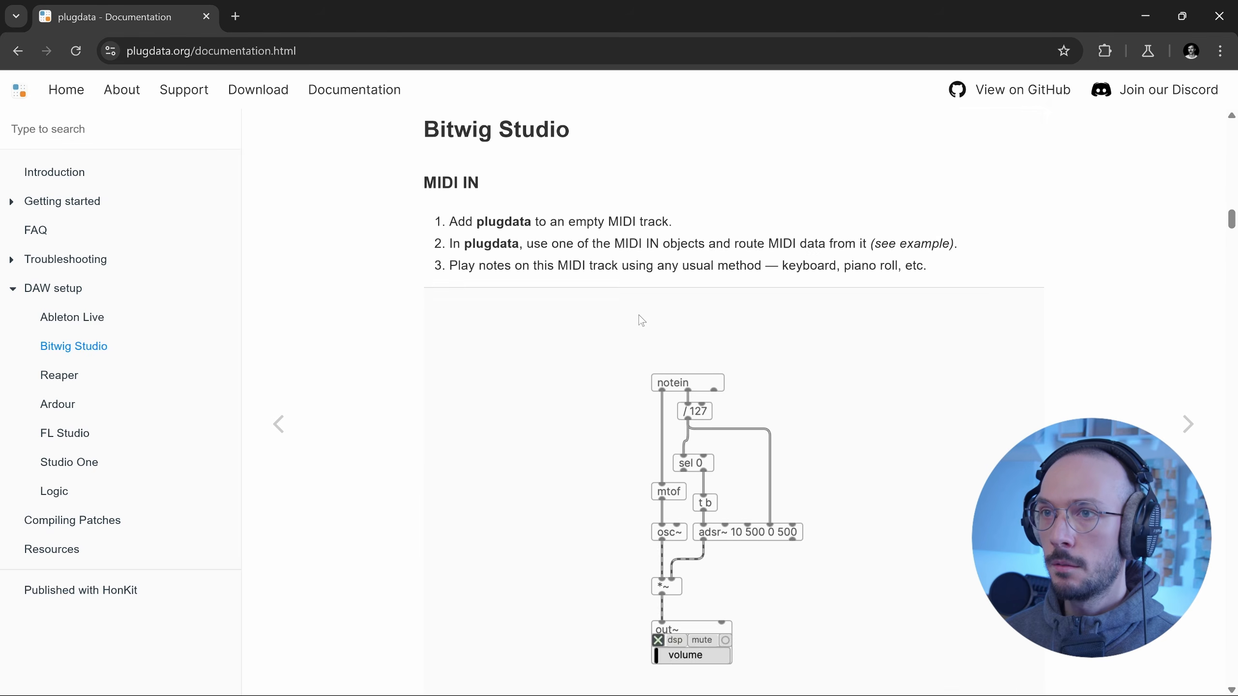
pyautogui.scroll(-20, 654, 322)
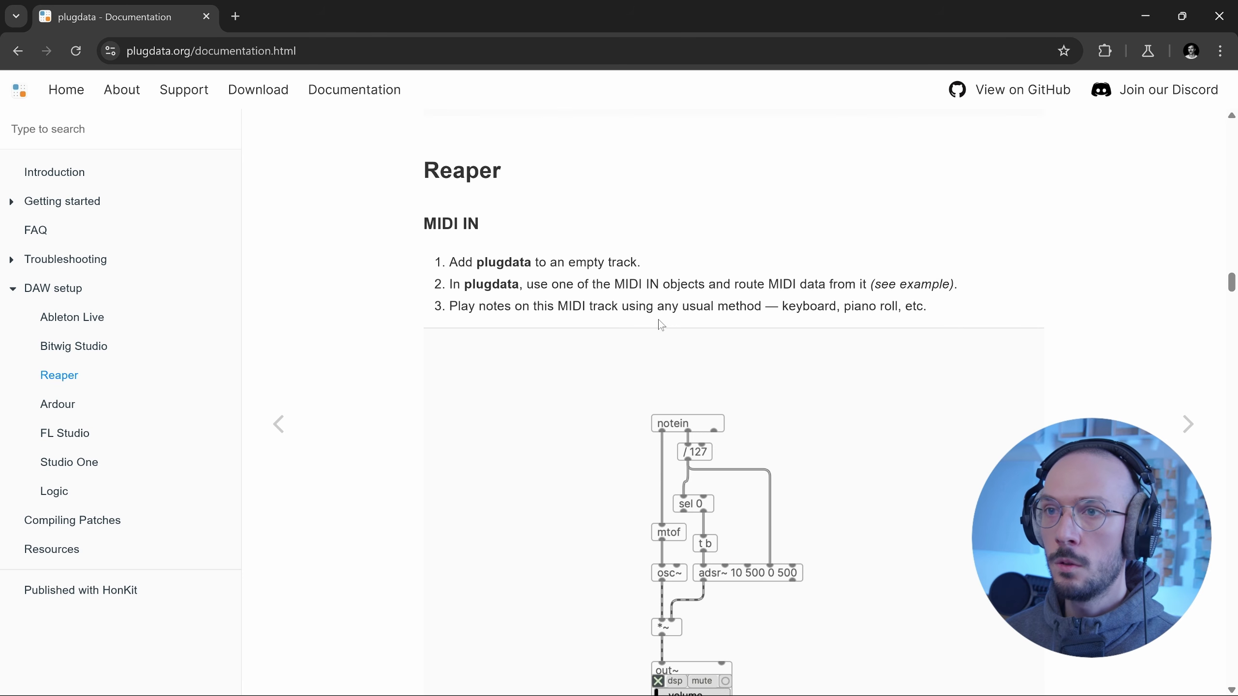
pyautogui.moveTo(422, 171); pyautogui.dragTo(520, 181)
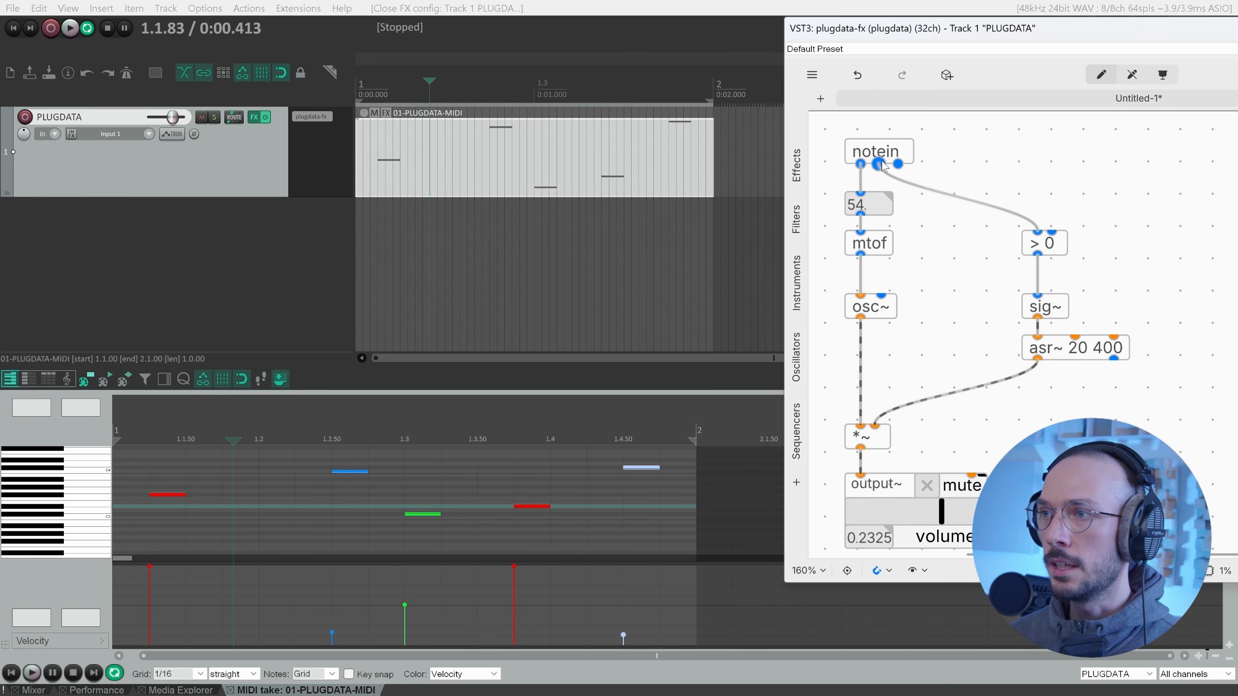
# Add a scale 0 127 0 1 object fed by notein's velocity outlet.
pyautogui.doubleClick(935, 250)
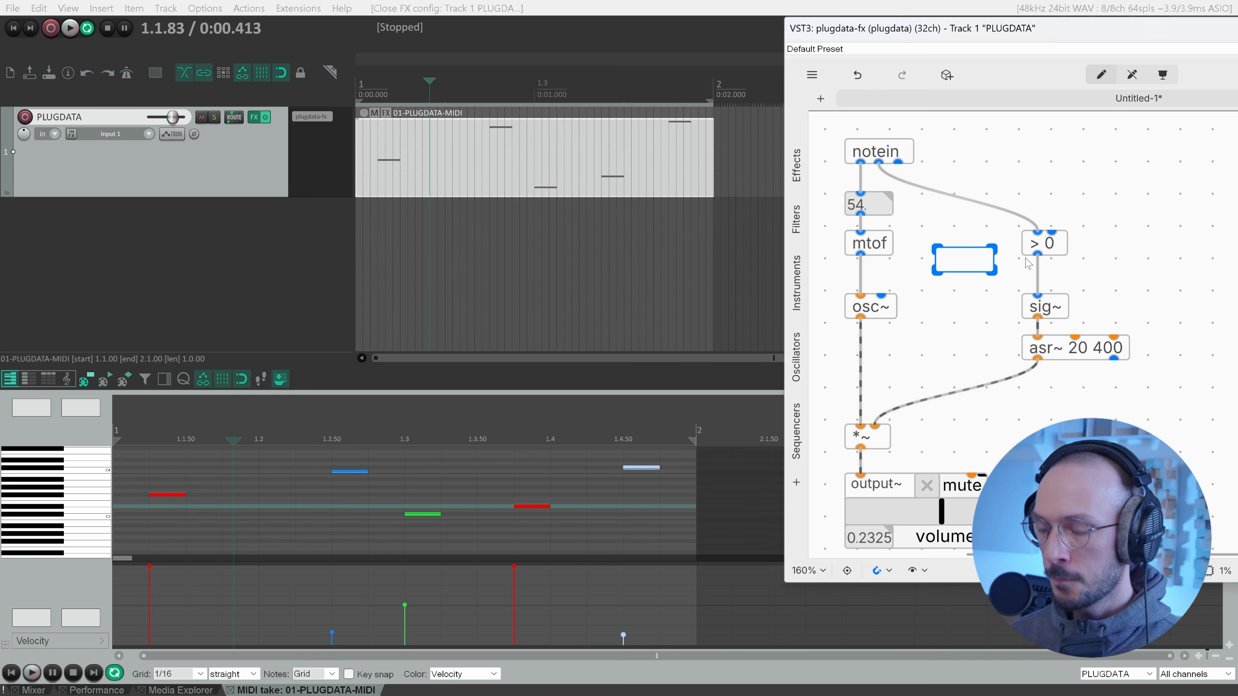
pyautogui.write('scale ')
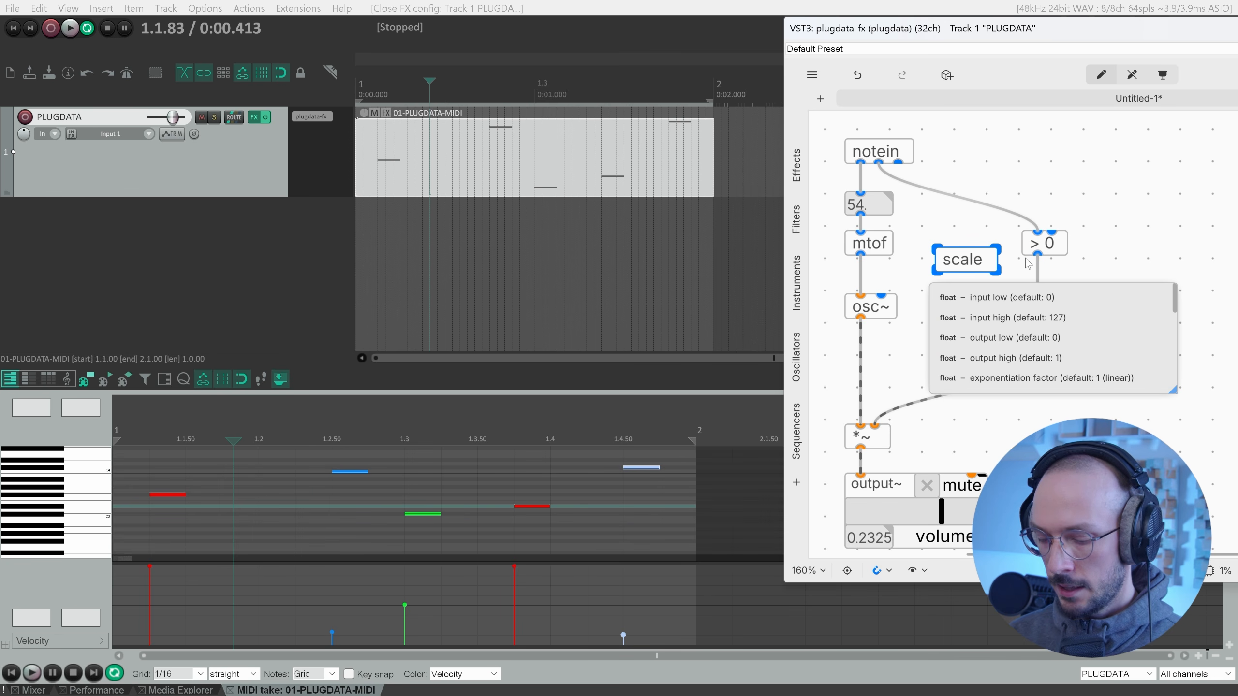
pyautogui.write('0 127')
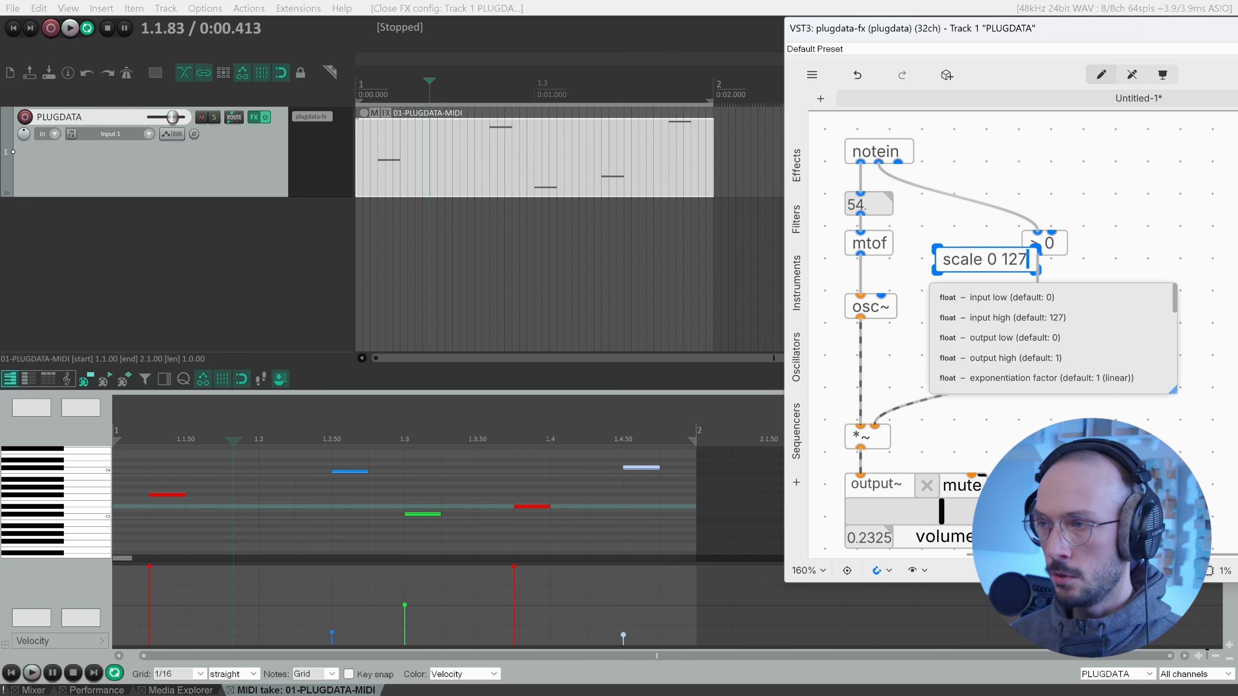
pyautogui.click(983, 226)
pyautogui.moveTo(1022, 266); pyautogui.dragTo(1054, 157)
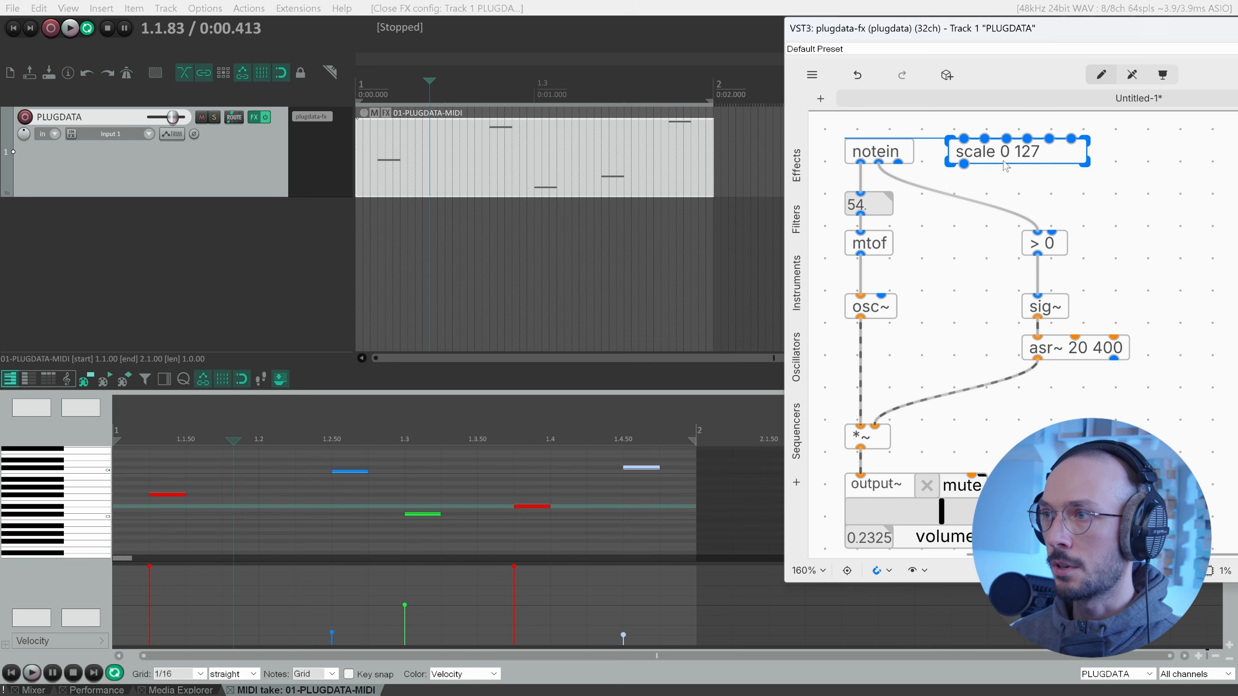
pyautogui.doubleClick(1054, 158)
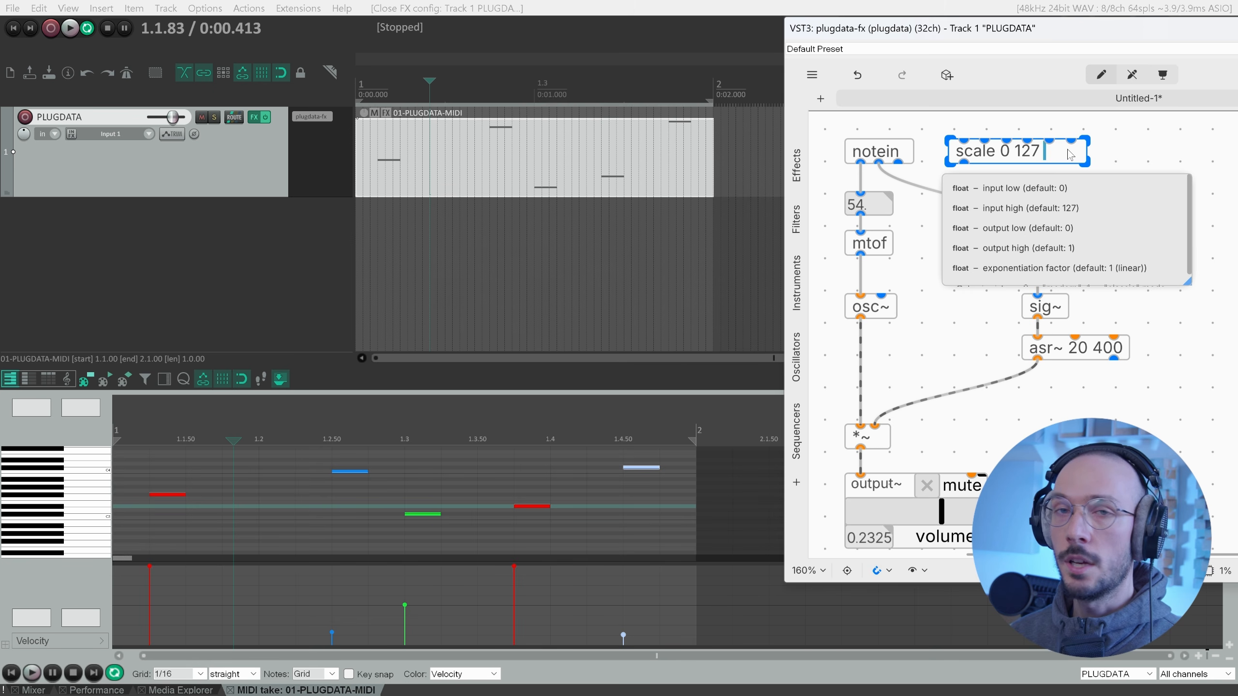
pyautogui.write('0 1')
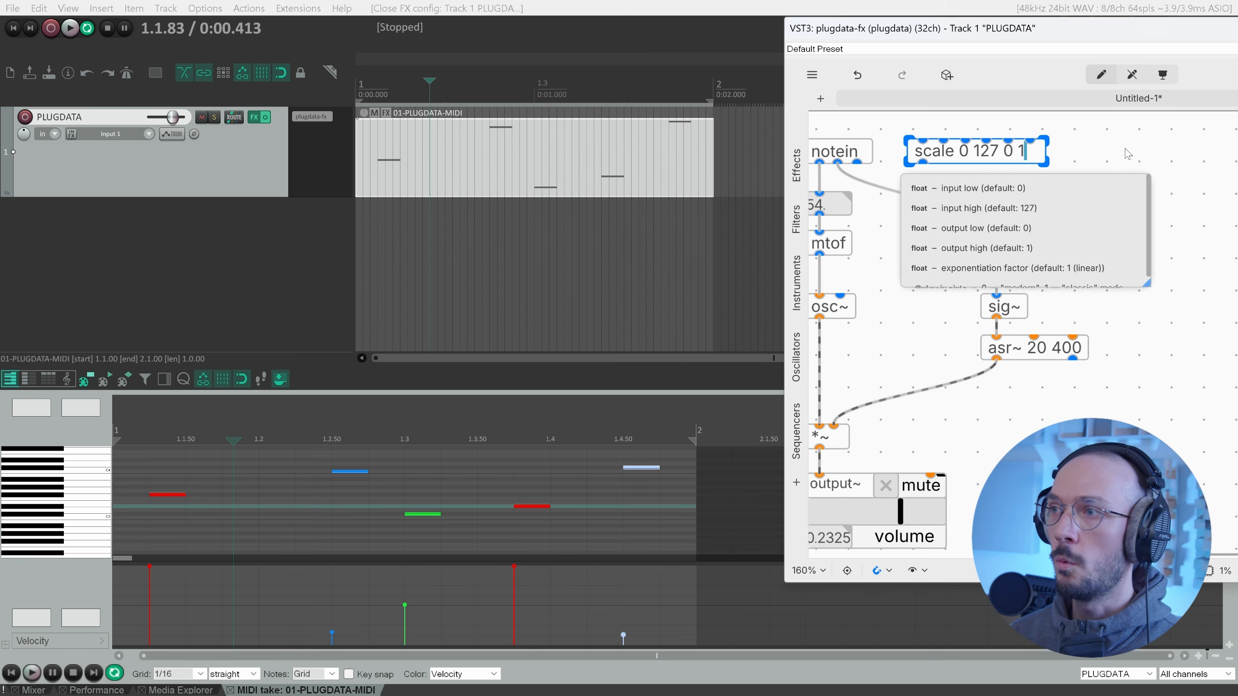
pyautogui.click(1125, 157)
pyautogui.moveTo(965, 164); pyautogui.dragTo(1049, 139)
# Move scale below notein and add an f2s~ 20 object beneath it.
pyautogui.hscroll(3, 1069, 186)
pyautogui.moveTo(963, 211); pyautogui.dragTo(1059, 389)
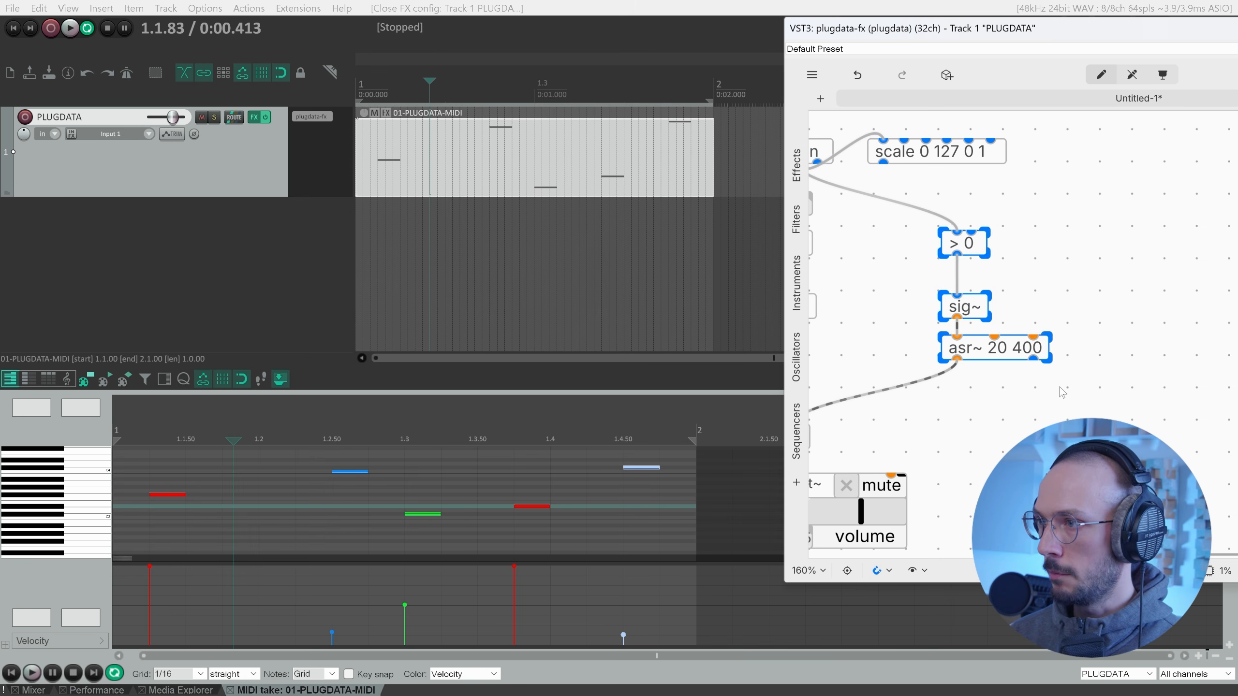
pyautogui.moveTo(1042, 343); pyautogui.dragTo(1139, 339)
pyautogui.moveTo(931, 33); pyautogui.dragTo(866, 33)
pyautogui.click(1048, 189)
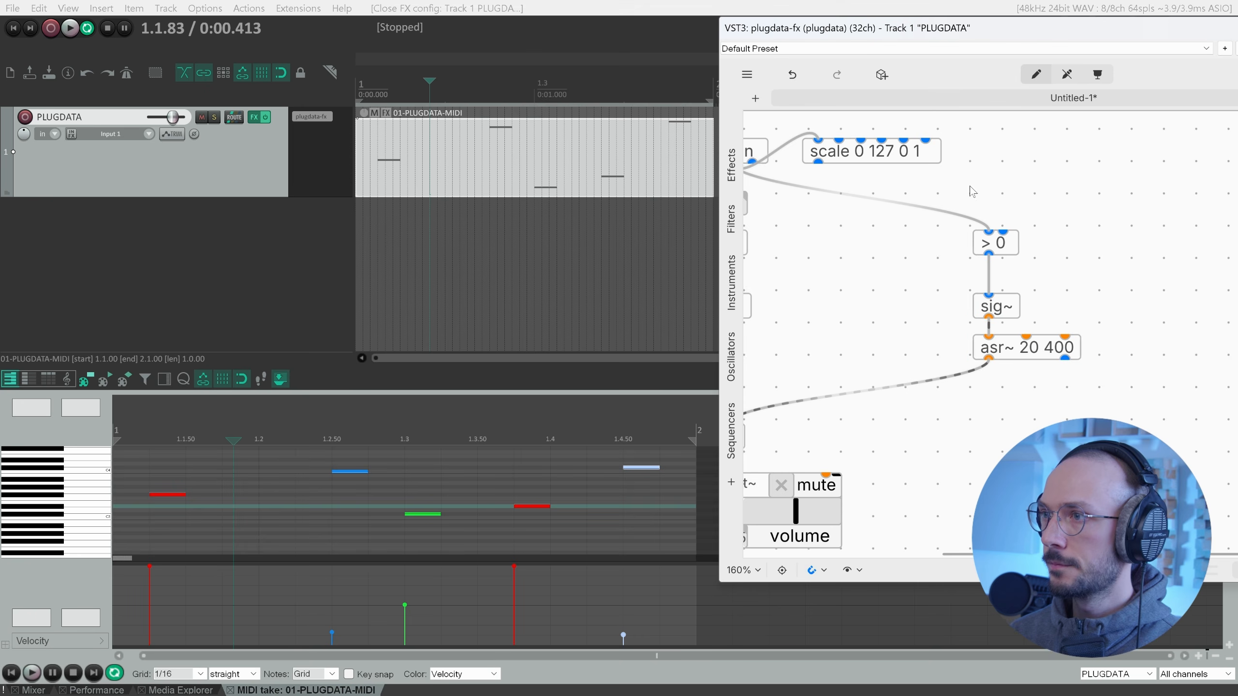
pyautogui.hscroll(-3, 1049, 189)
pyautogui.moveTo(926, 153); pyautogui.dragTo(906, 244)
pyautogui.hotkey('ctrl', '1')
pyautogui.write('f')
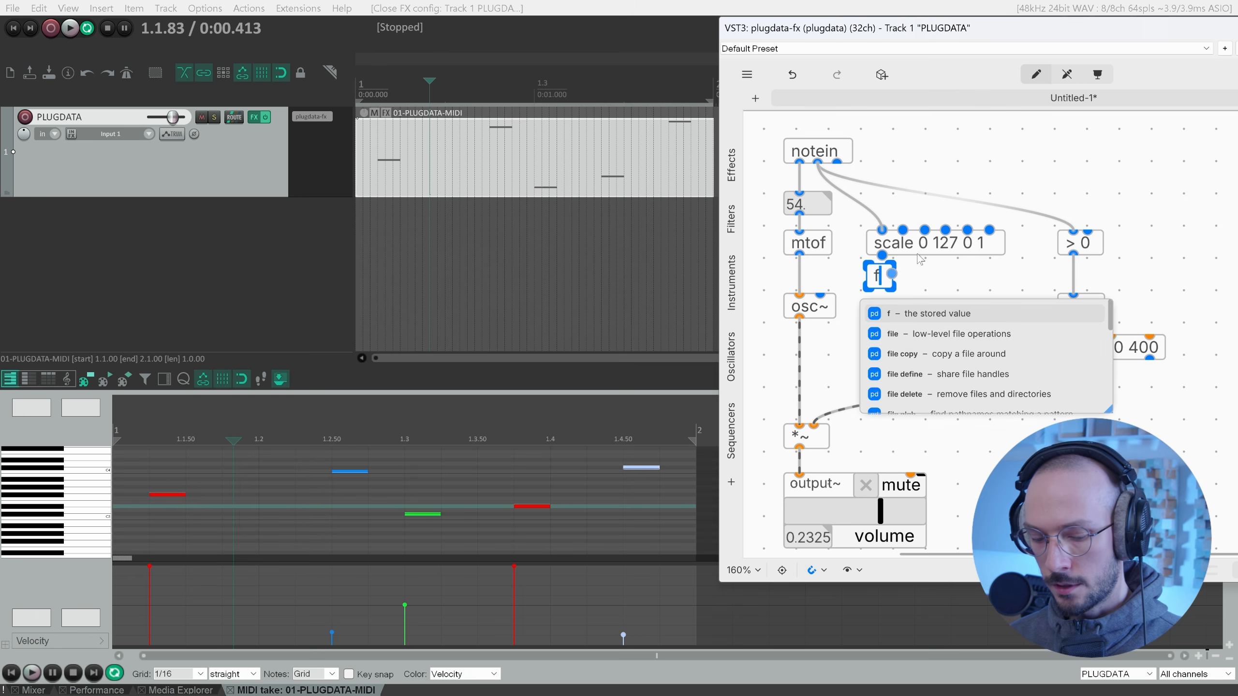
pyautogui.write('2s~')
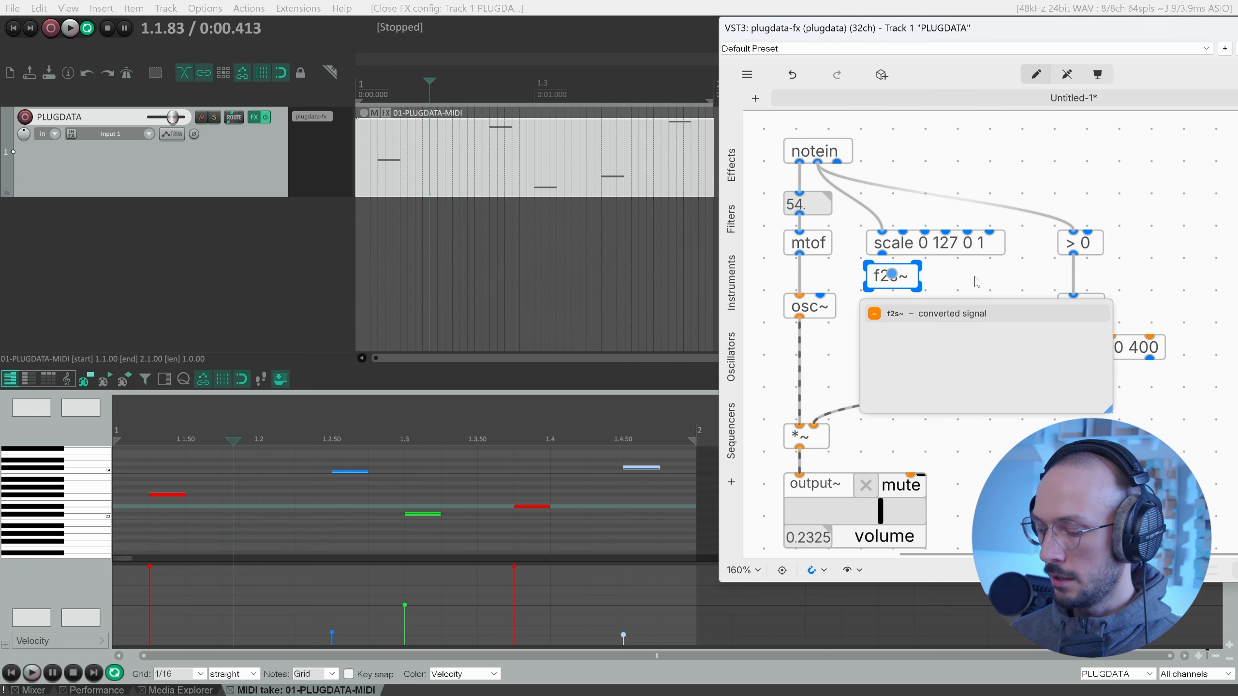
pyautogui.write(' 20')
pyautogui.click(977, 282)
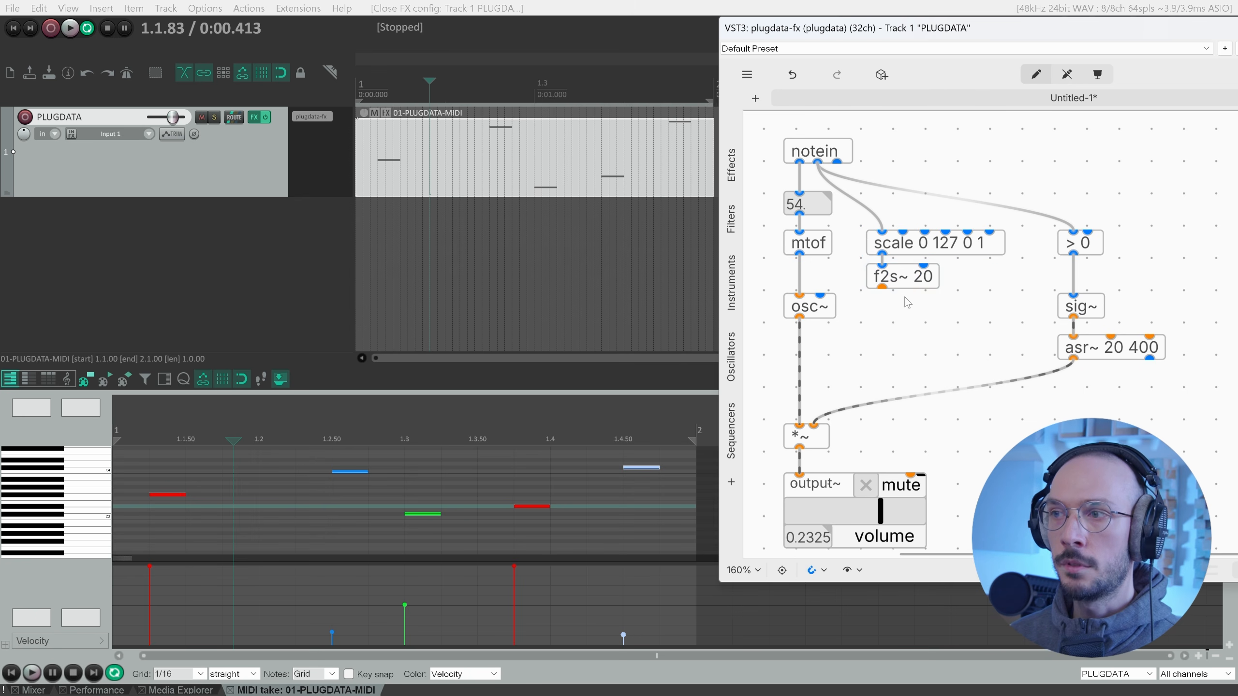
# Insert a *~ after osc~ driven by f2s~ 20, and move the lower *~ up beneath it.
pyautogui.moveTo(824, 312); pyautogui.dragTo(824, 282)
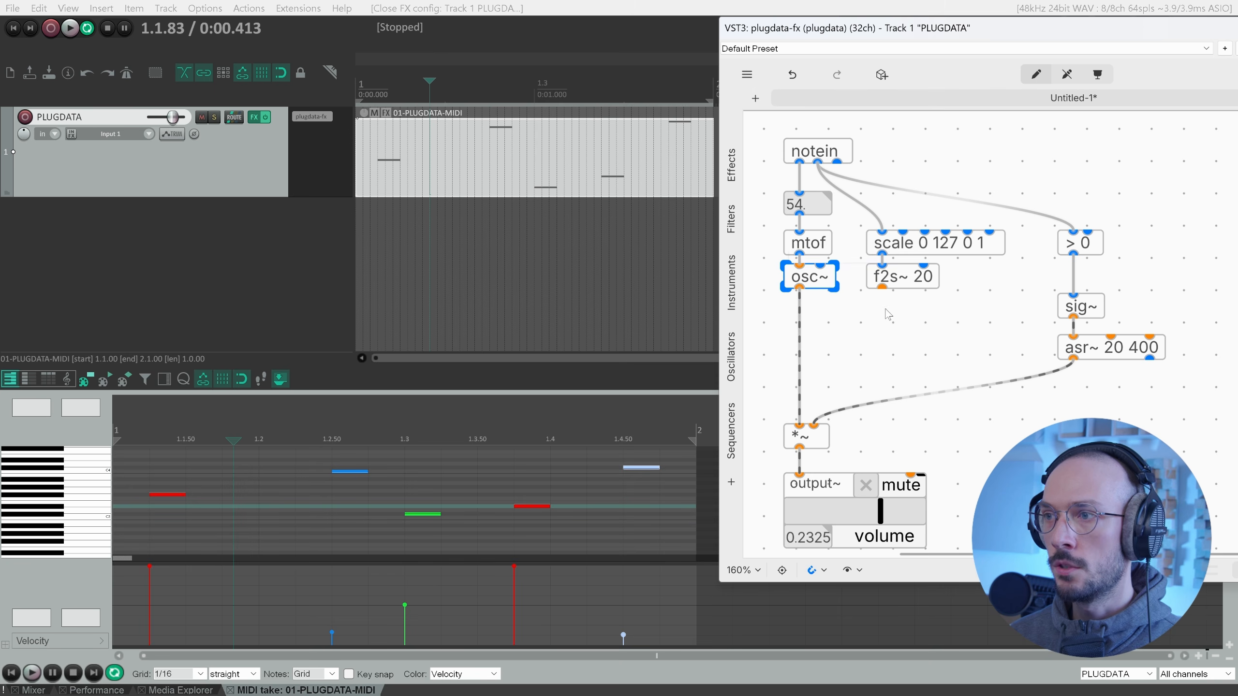
pyautogui.hotkey('ctrl', '1')
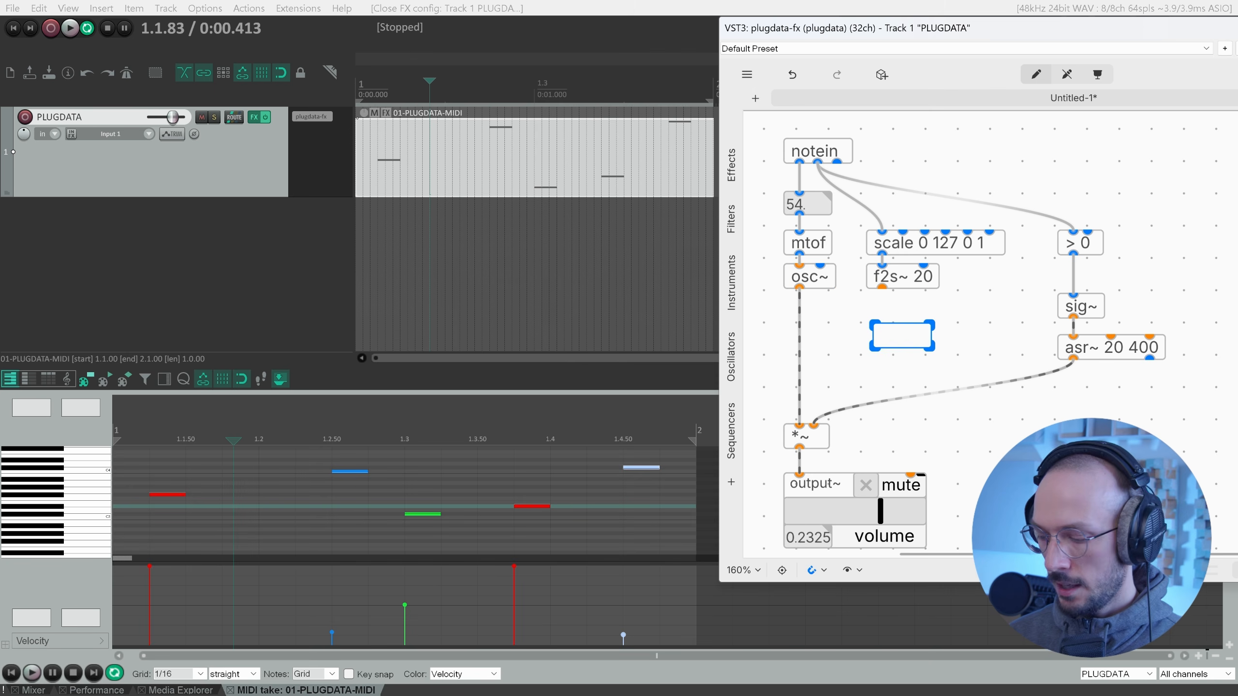
pyautogui.write('*~')
pyautogui.press('Return')
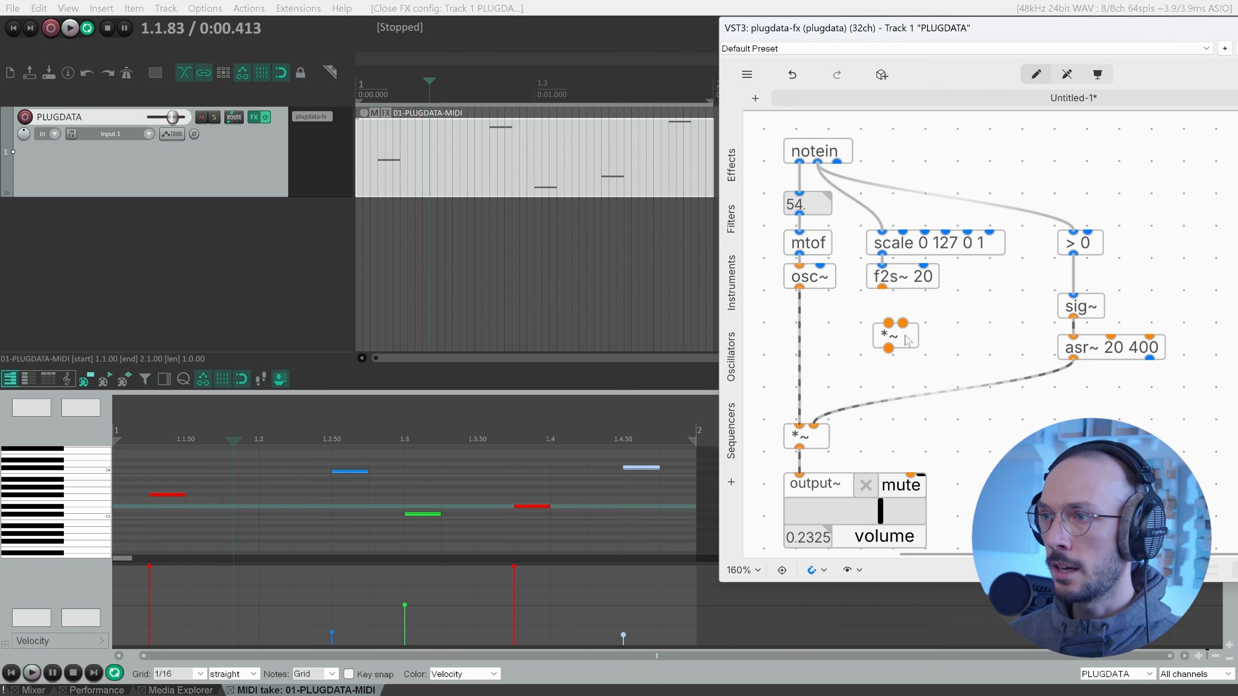
pyautogui.moveTo(907, 340); pyautogui.dragTo(817, 352)
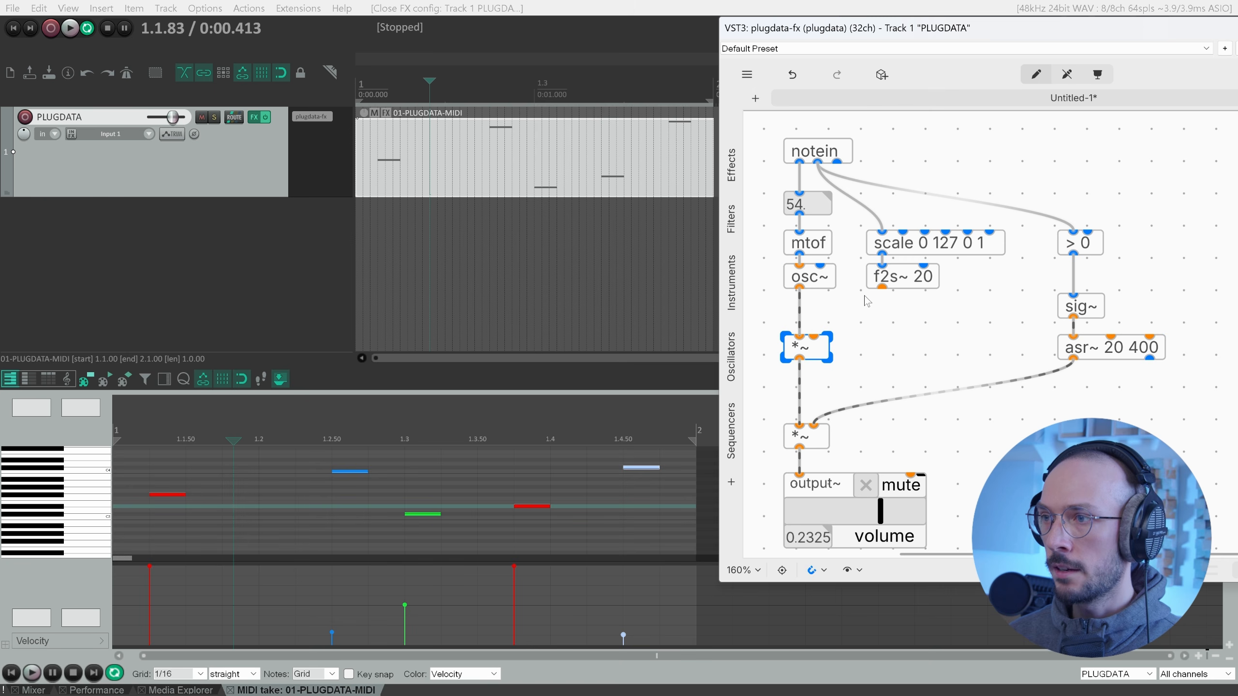
pyautogui.moveTo(882, 288); pyautogui.dragTo(813, 337)
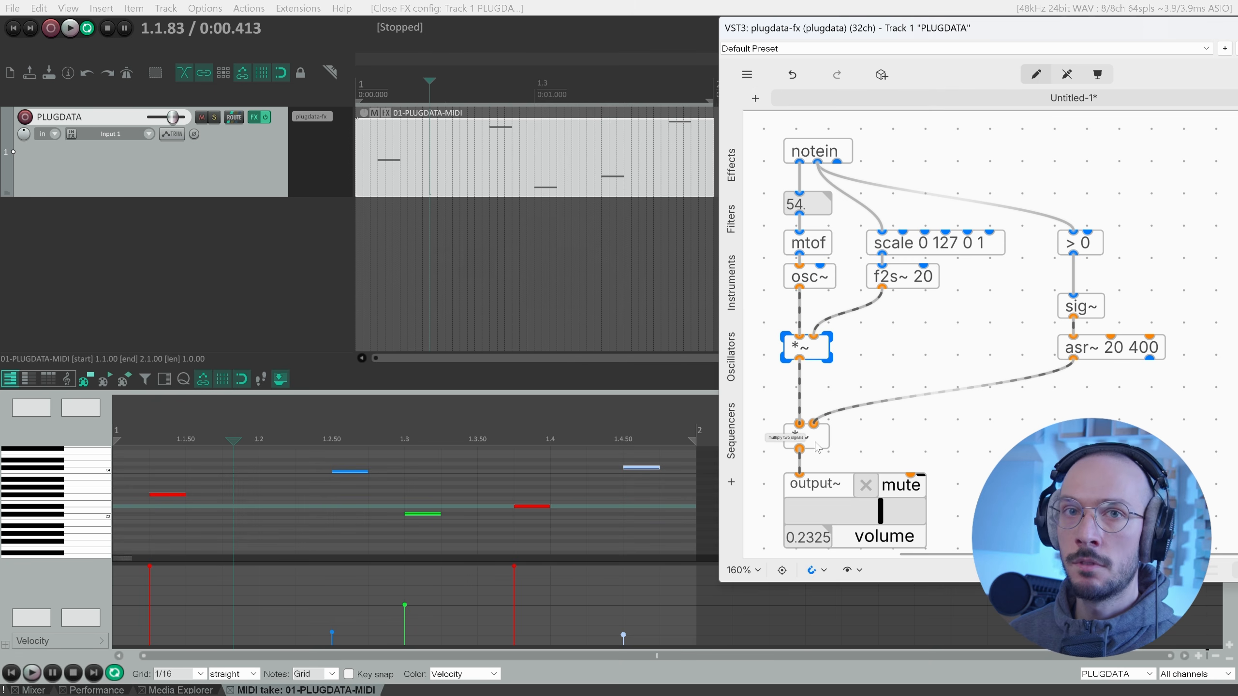
pyautogui.moveTo(819, 443); pyautogui.dragTo(818, 423)
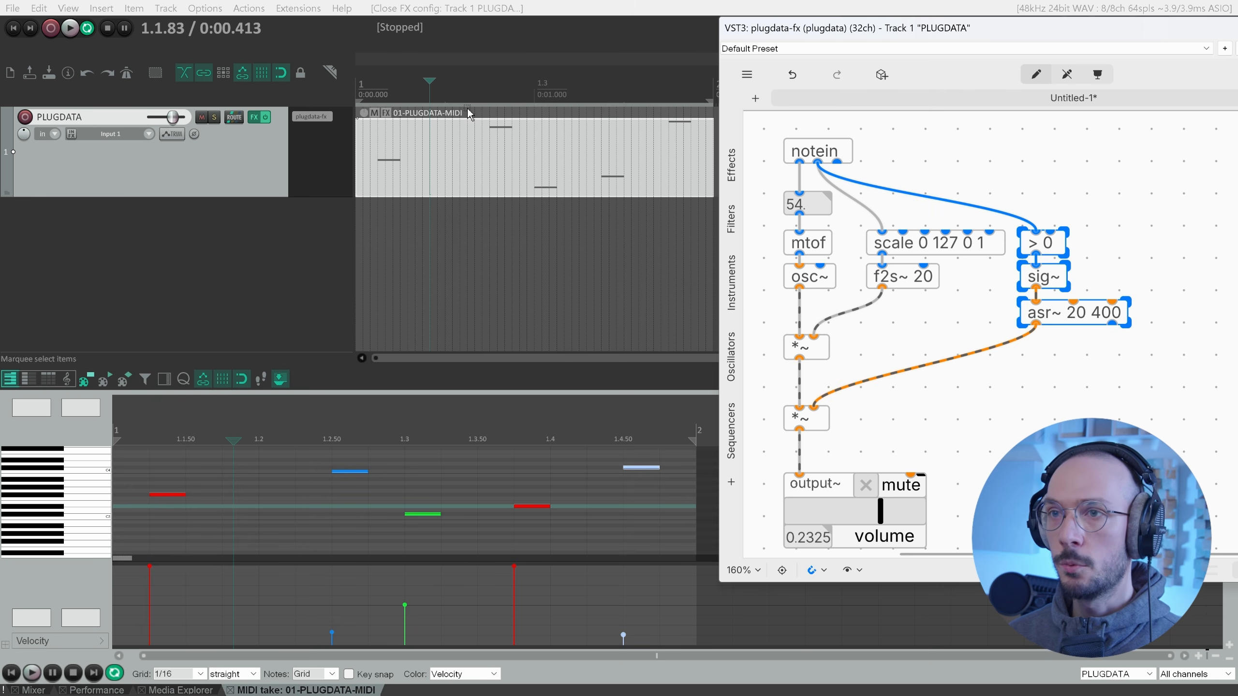
pyautogui.click(421, 81)
# Lower the first note's velocity slightly, then play the clip with plugdata's volume raised to about 0.38.
pyautogui.press('w')
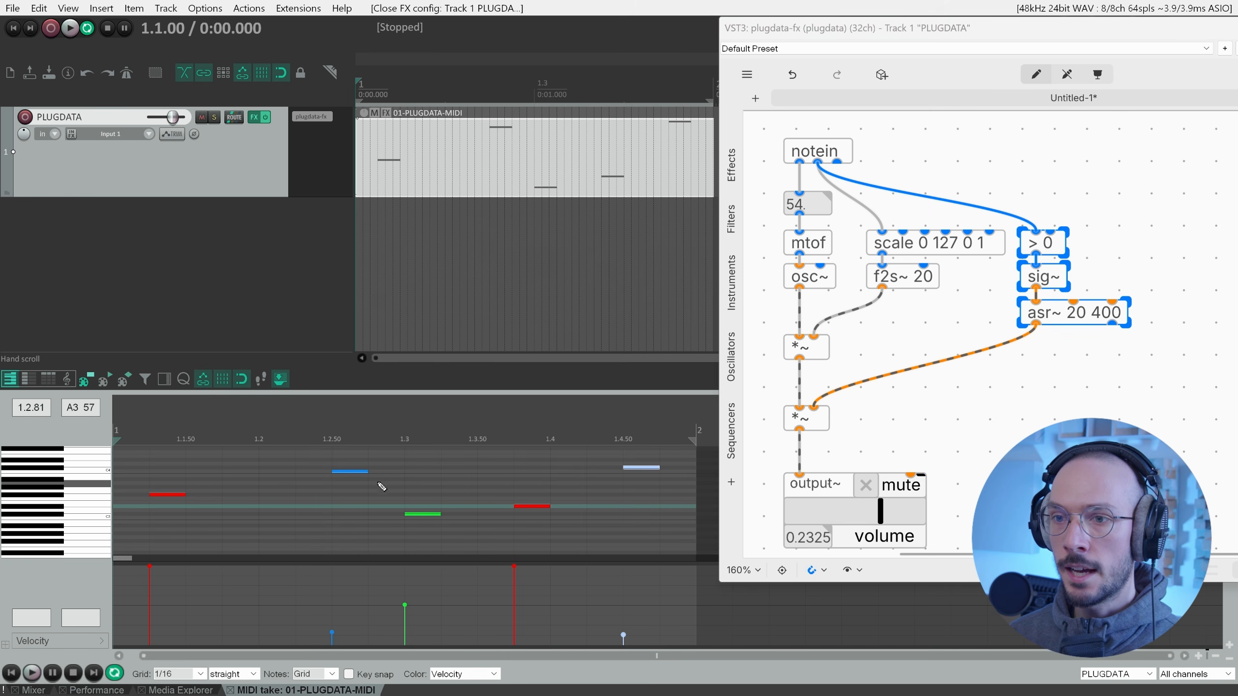
pyautogui.click(150, 567)
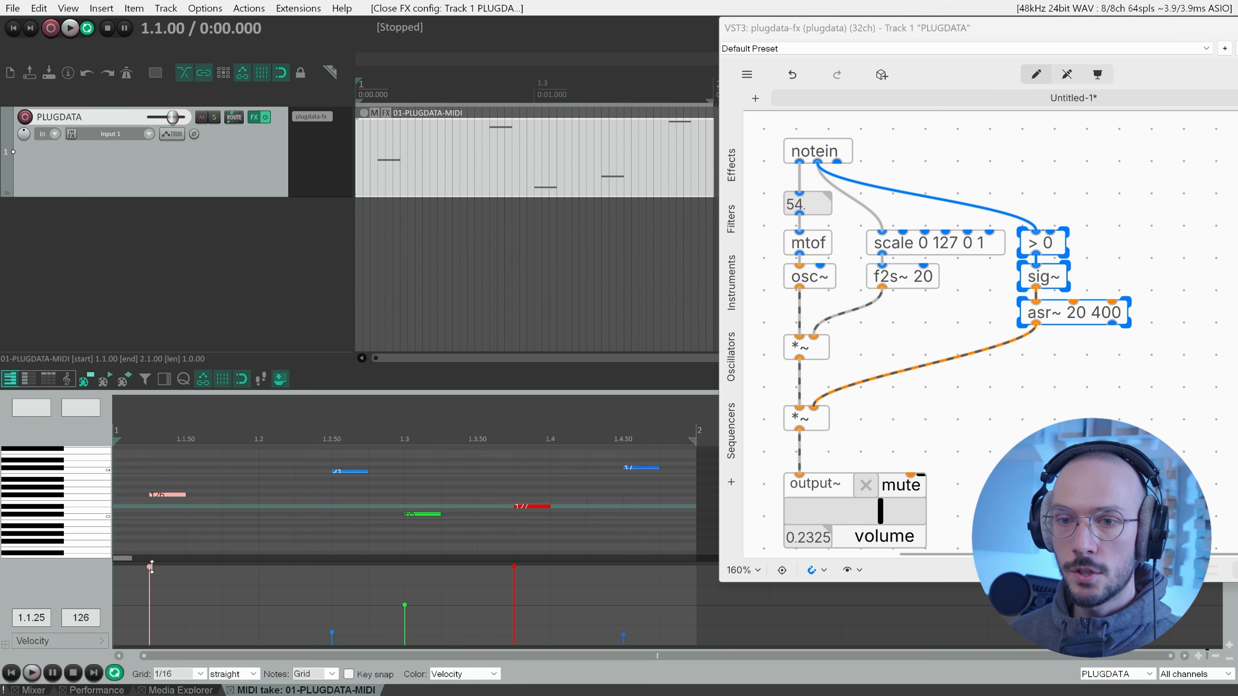
pyautogui.moveTo(152, 568); pyautogui.dragTo(151, 567)
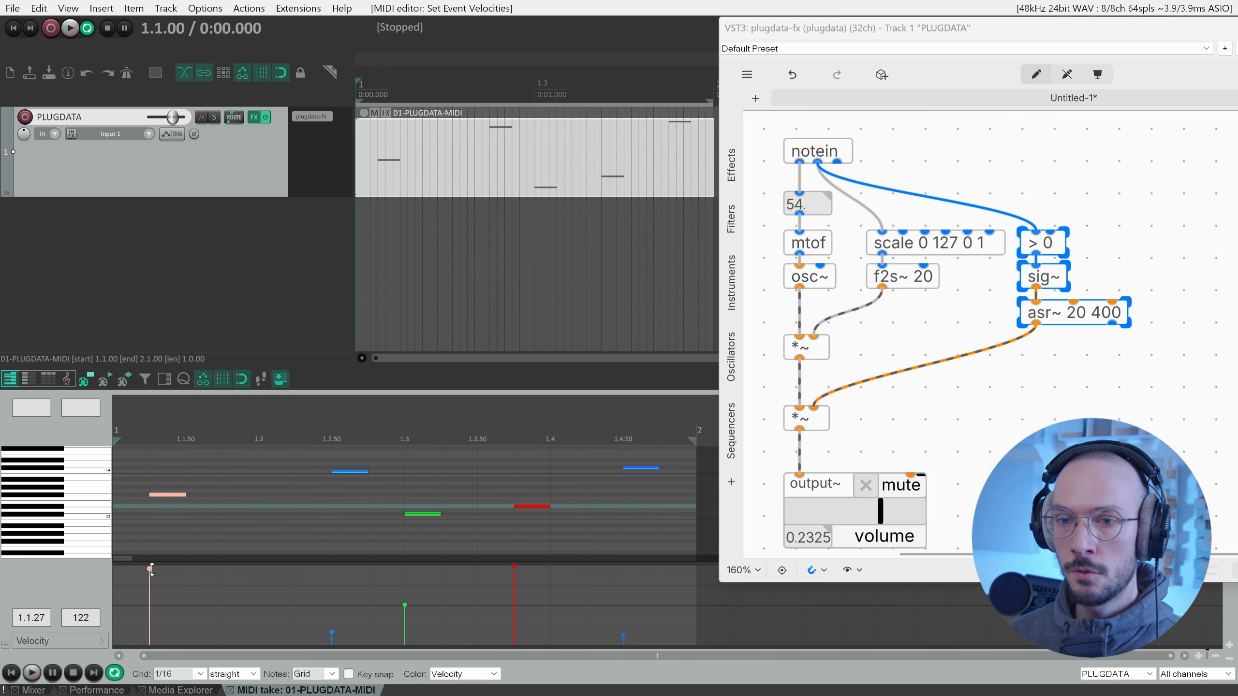
pyautogui.click(332, 635)
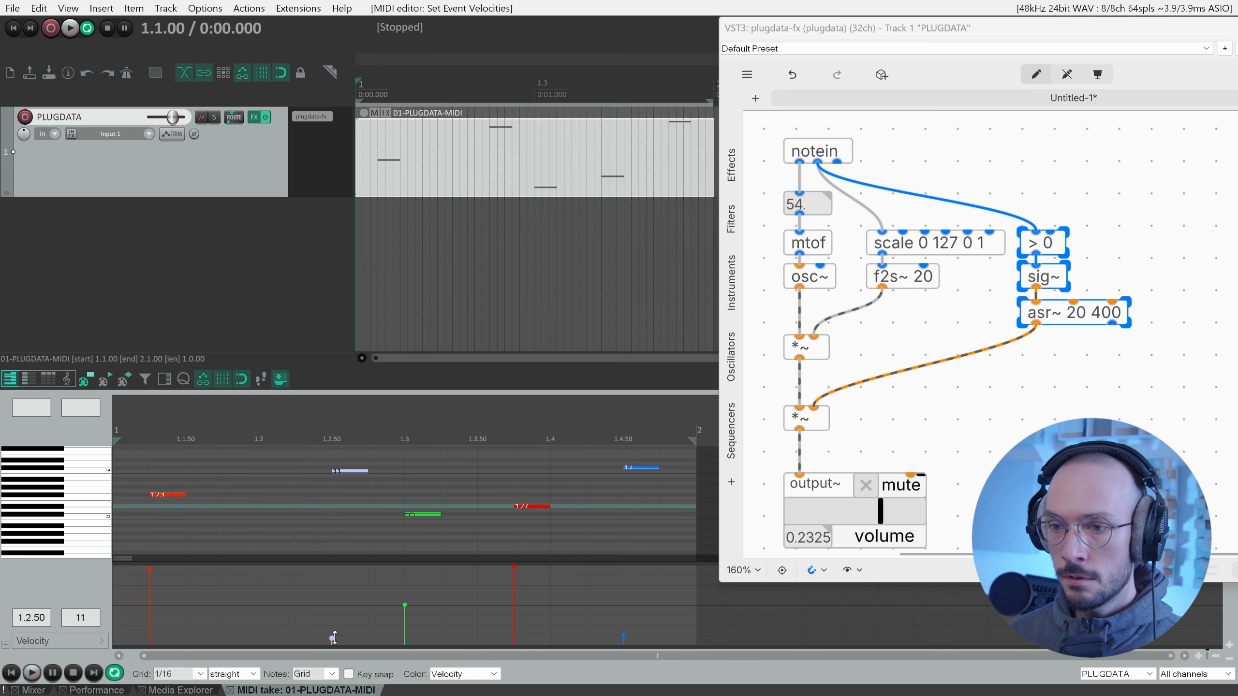
pyautogui.click(405, 605)
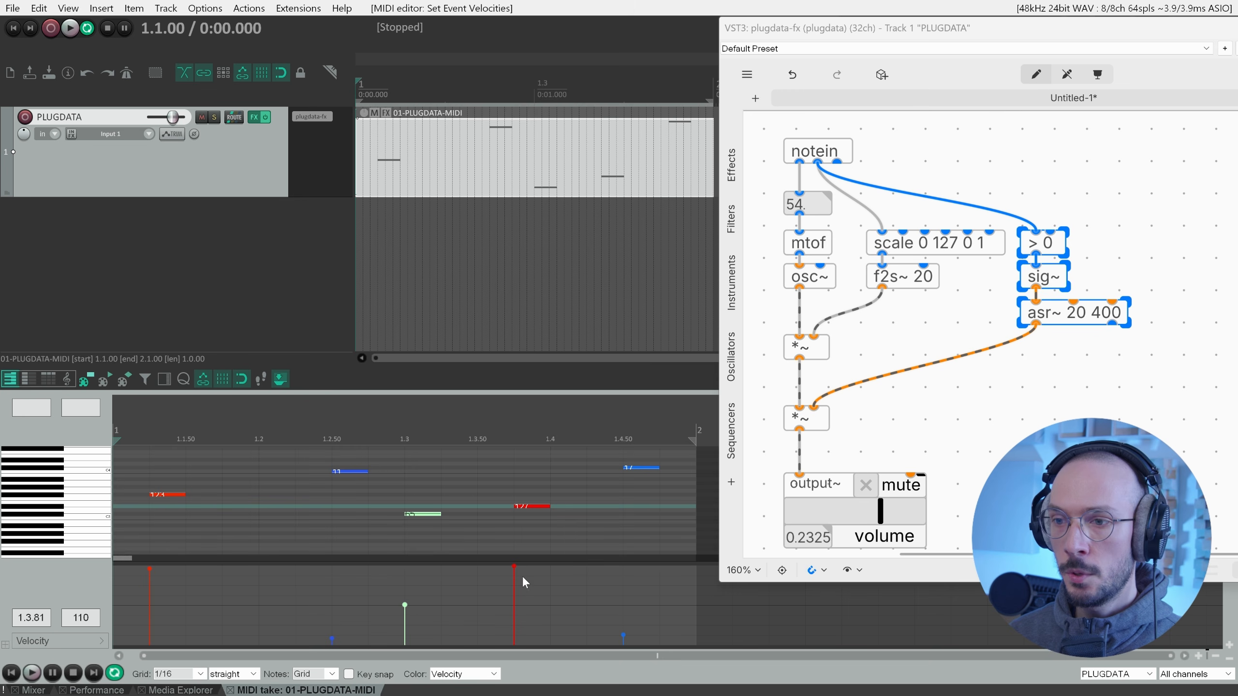
pyautogui.press('space')
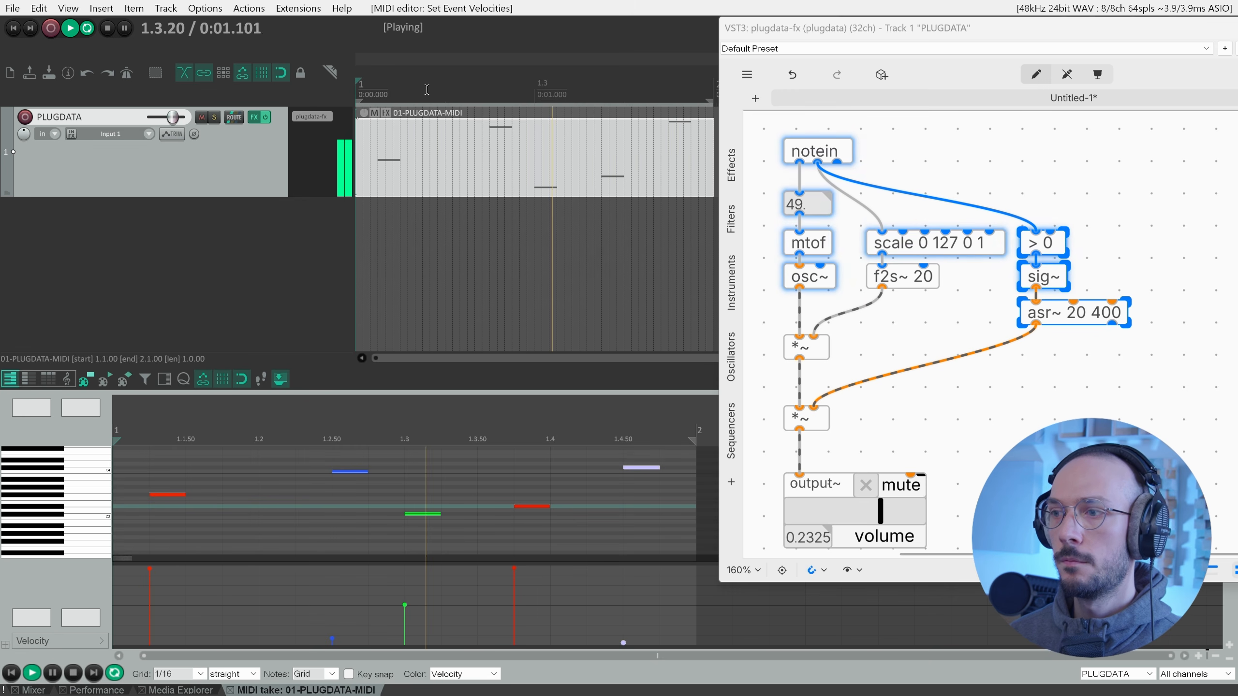
pyautogui.moveTo(881, 513); pyautogui.dragTo(904, 516)
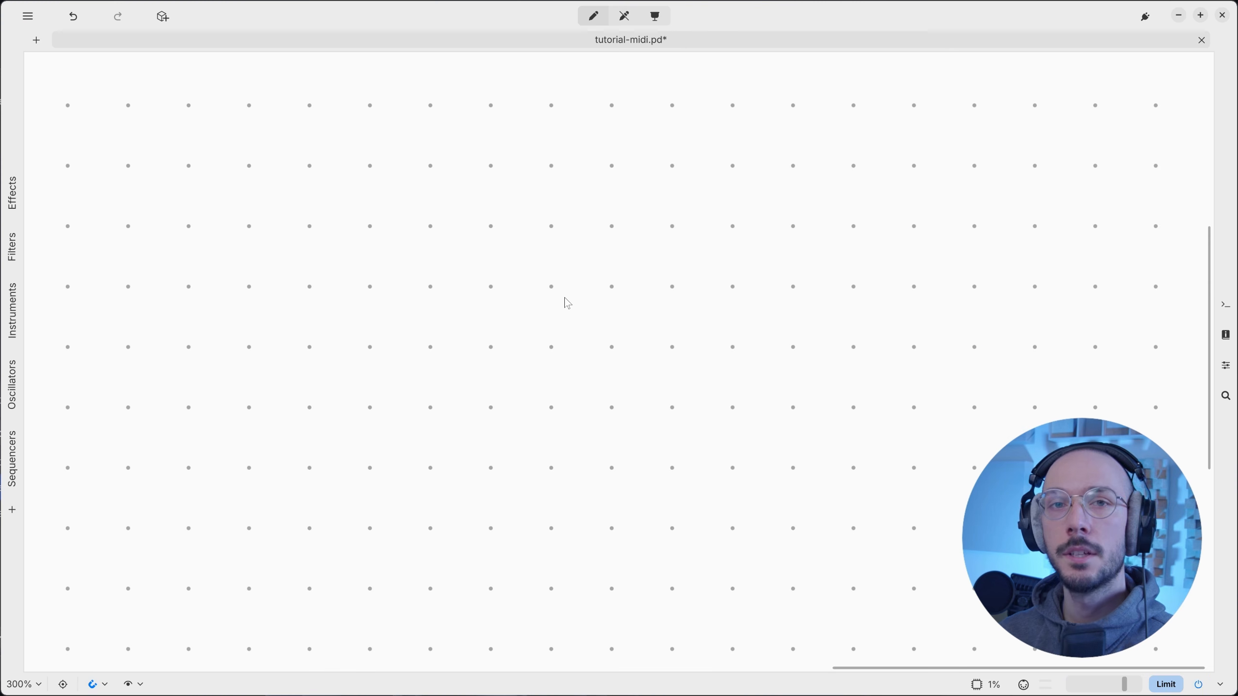
# Create a midi object on the tutorial-midi canvas.
pyautogui.doubleClick(565, 298)
pyautogui.write('midi')
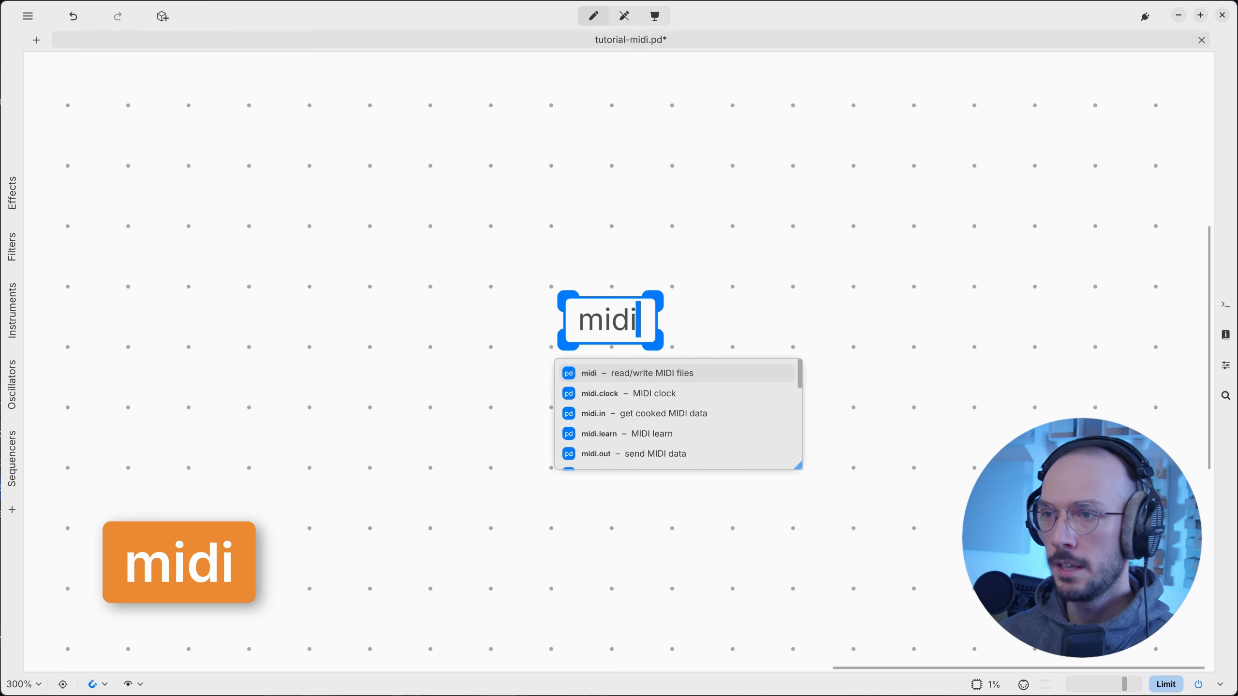
pyautogui.click(600, 257)
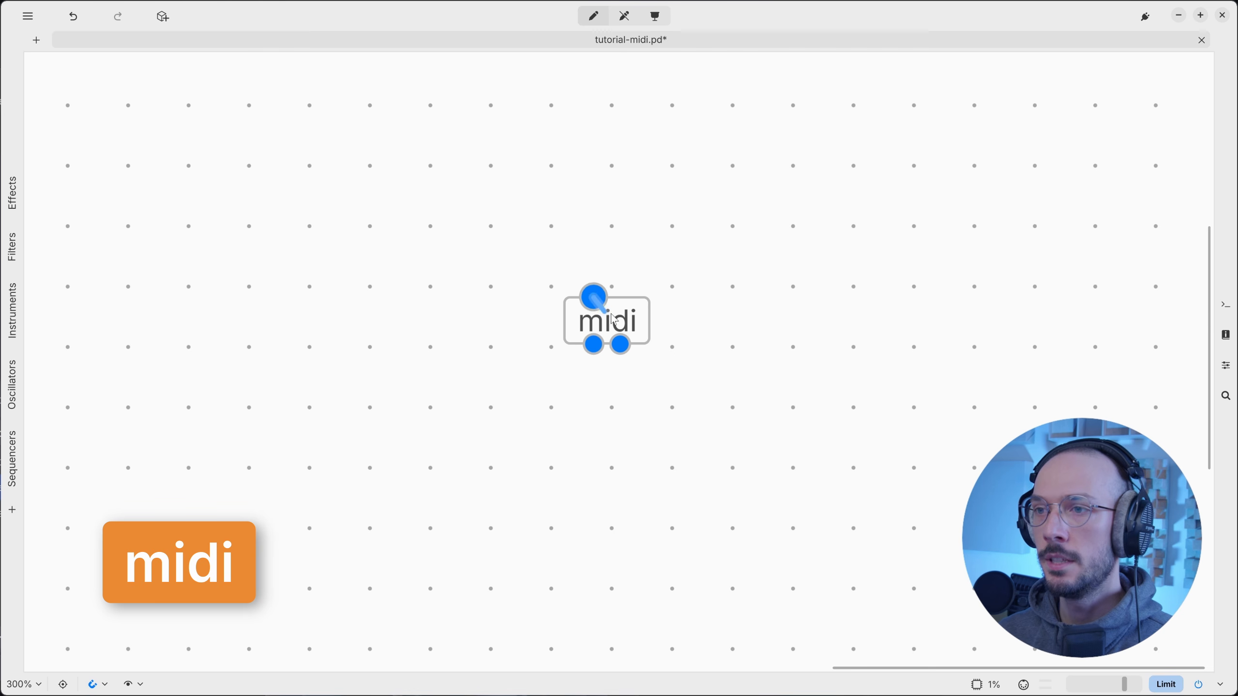
# Open the midi help patch, highlight 'raw MIDI' in its description, then return to tutorial-midi.pd.
pyautogui.rightClick(643, 312)
pyautogui.click(664, 385)
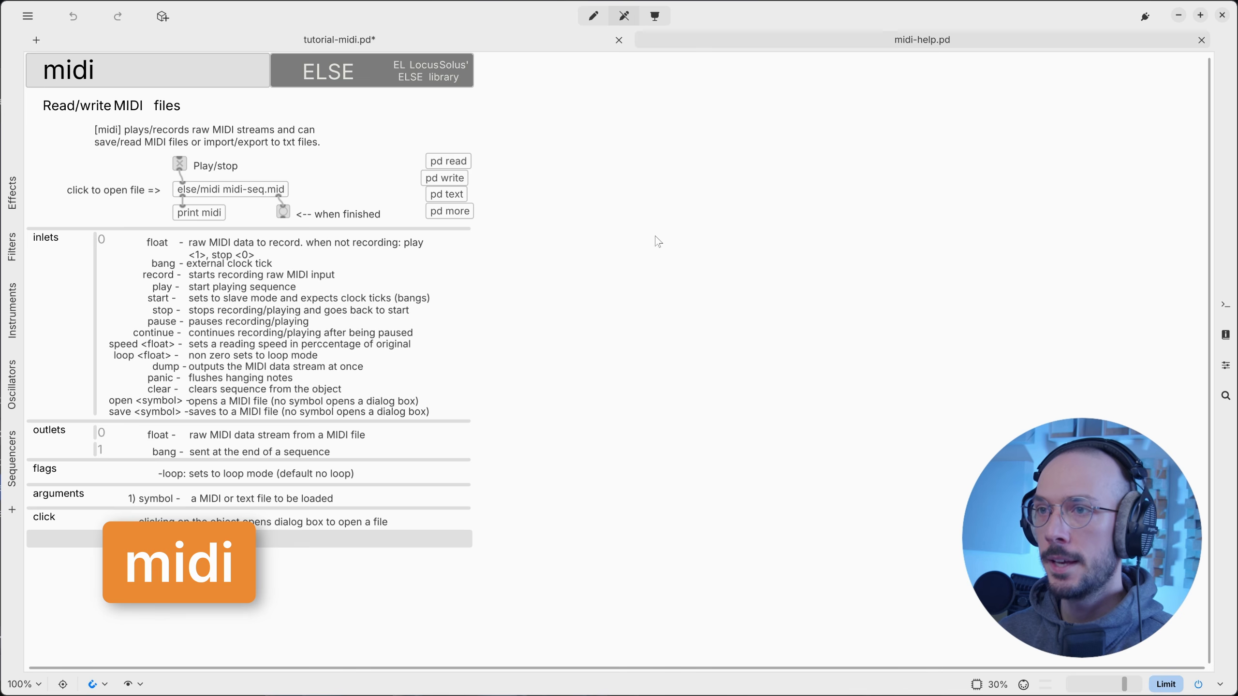
pyautogui.hscroll(-5, 587, 255)
pyautogui.scroll(6, 590, 255)
pyautogui.scroll(3, 587, 266)
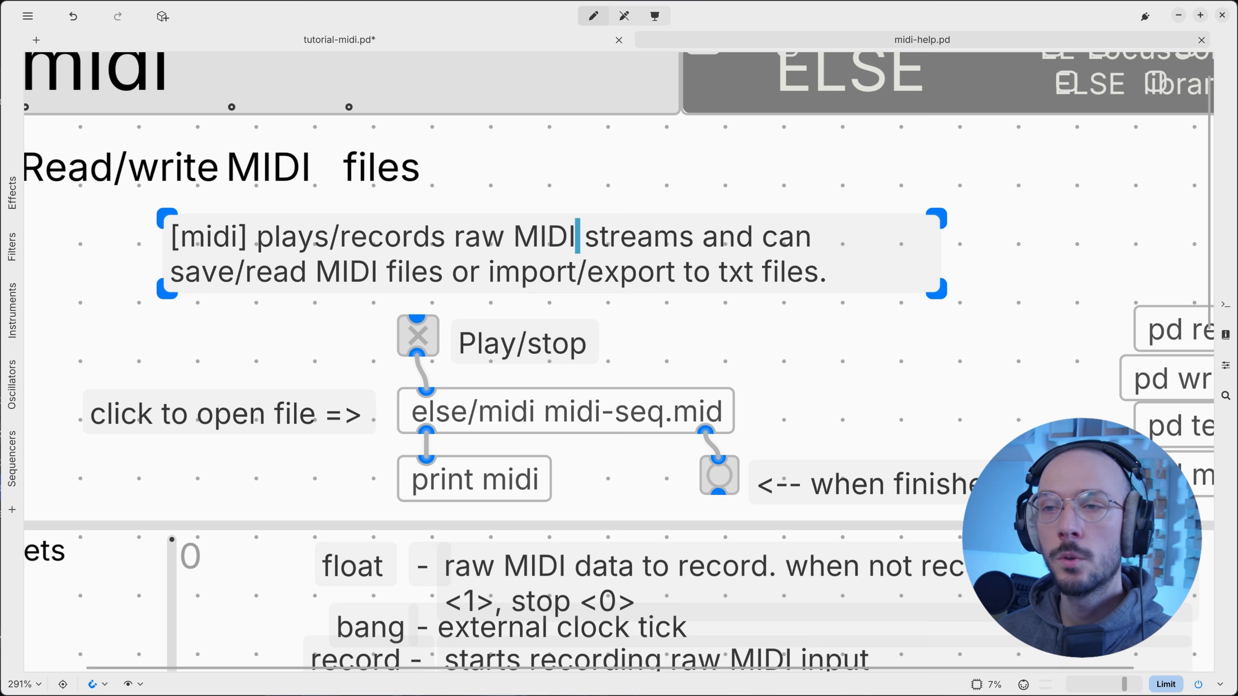
pyautogui.moveTo(454, 237); pyautogui.dragTo(577, 237)
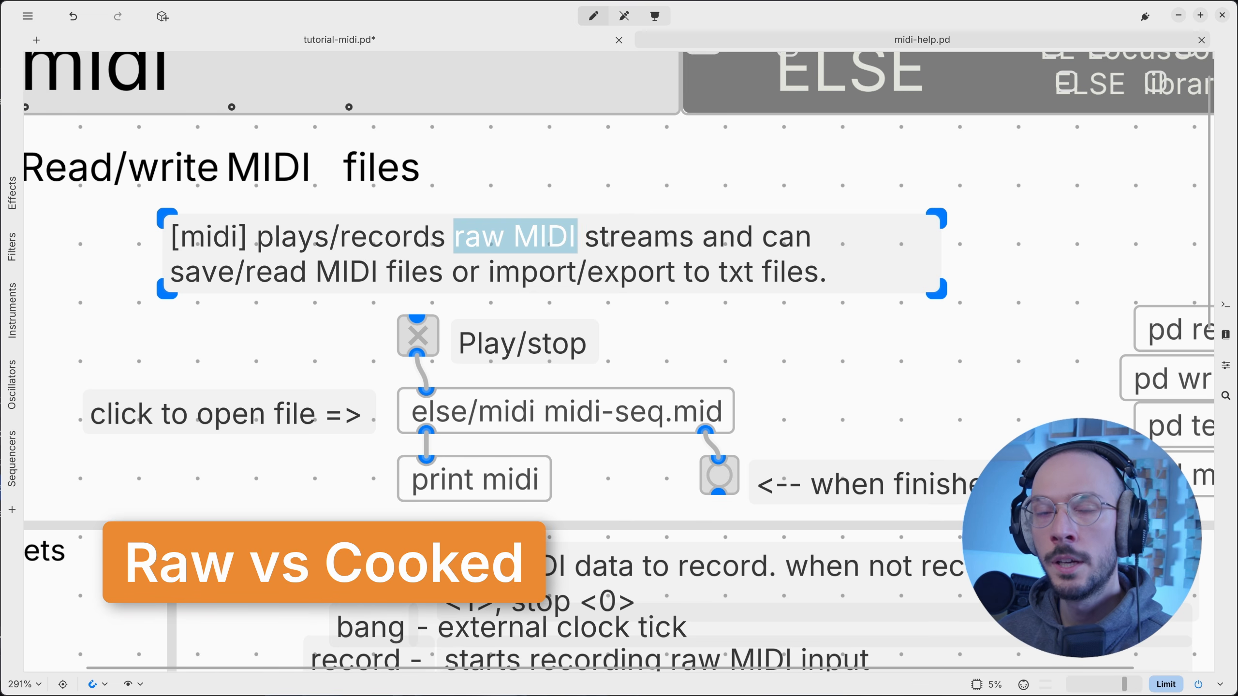
pyautogui.click(562, 180)
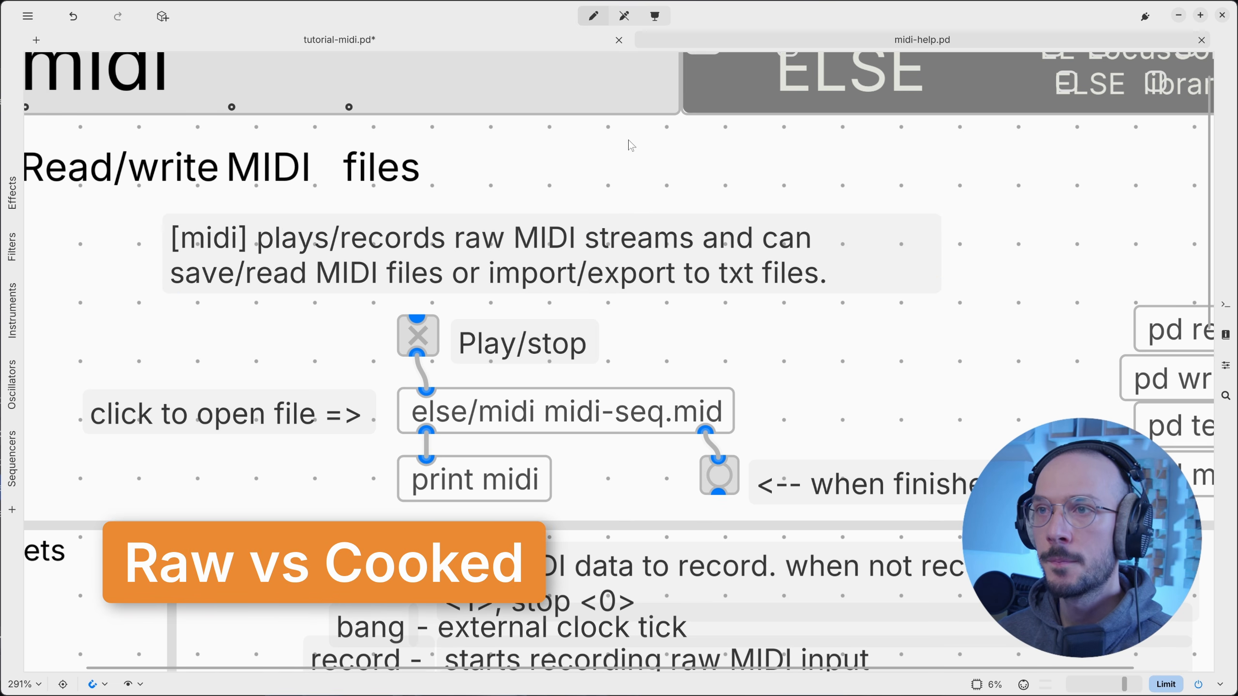
pyautogui.click(482, 42)
# Create a midi.in object beside midi on the canvas.
pyautogui.hscroll(2, 742, 332)
pyautogui.click(671, 333)
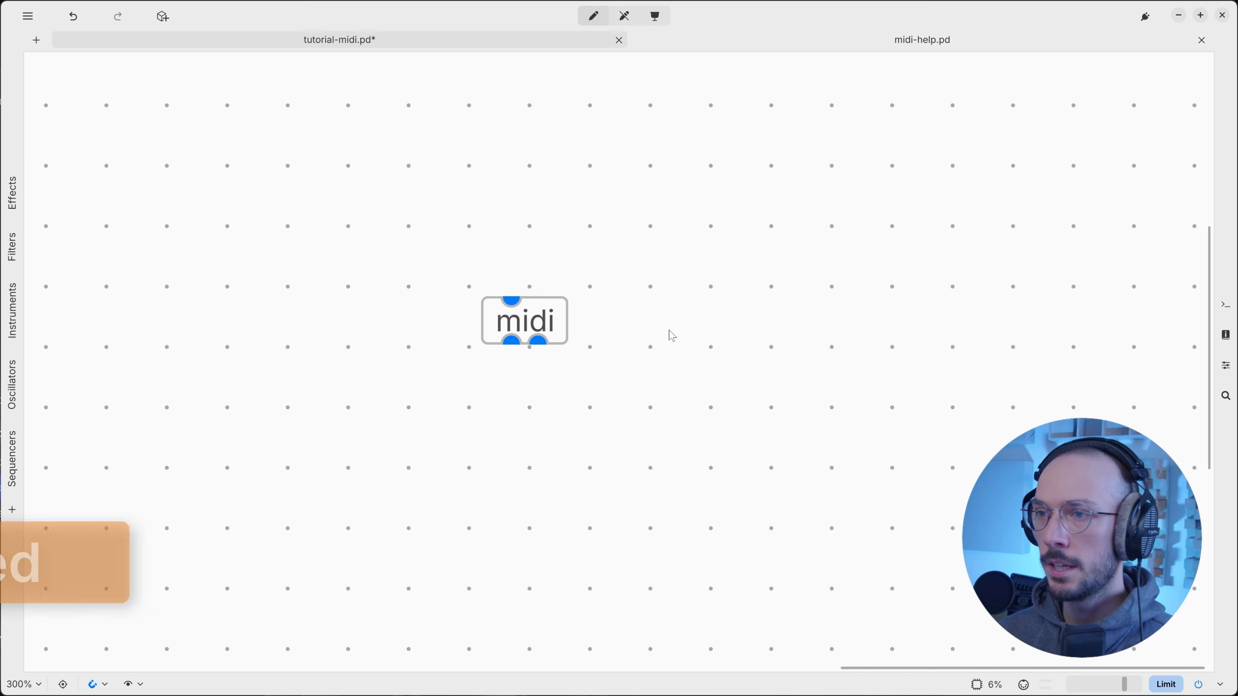
pyautogui.hotkey('ctrl', '1')
pyautogui.write('midi.in')
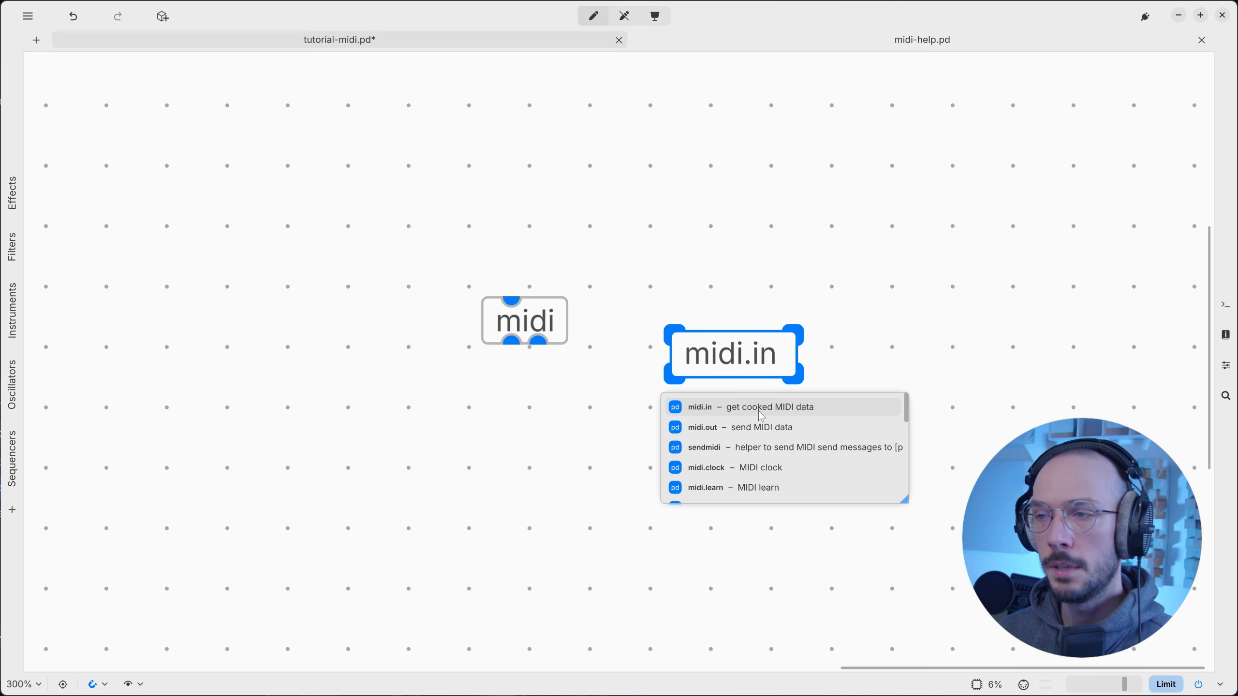
pyautogui.click(818, 388)
# Open the midi.in help patch in its own tab, then return to tutorial-midi.pd.
pyautogui.rightClick(727, 363)
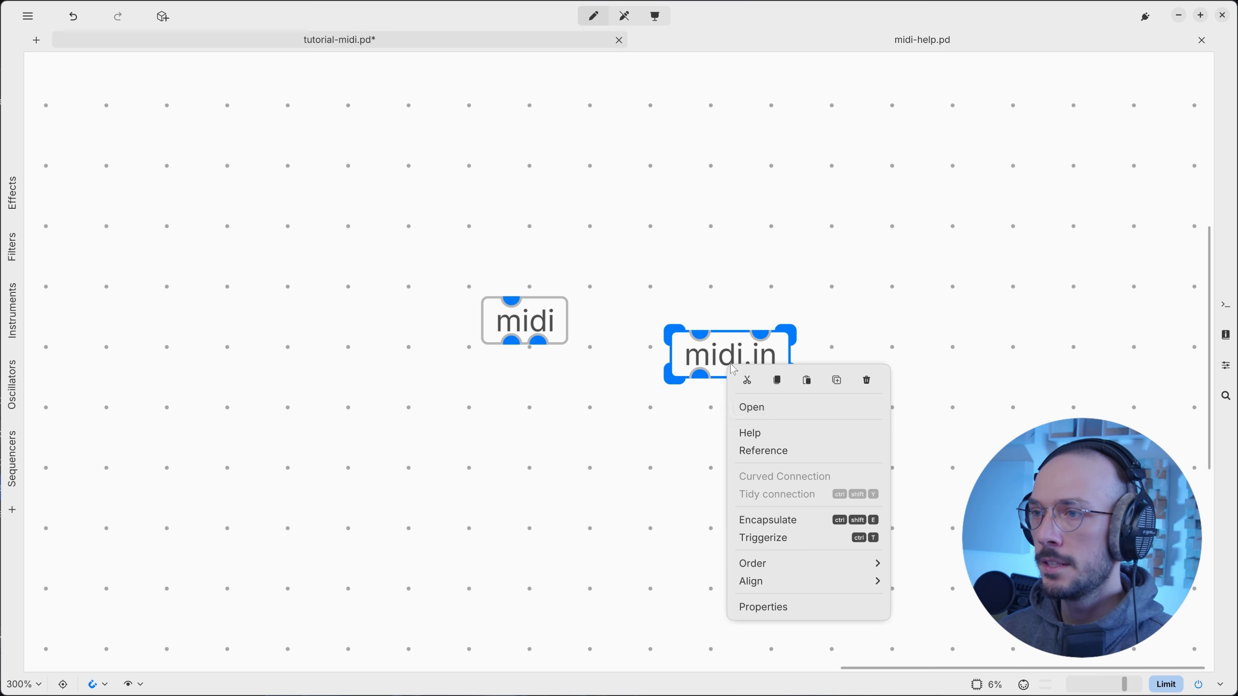
pyautogui.click(760, 440)
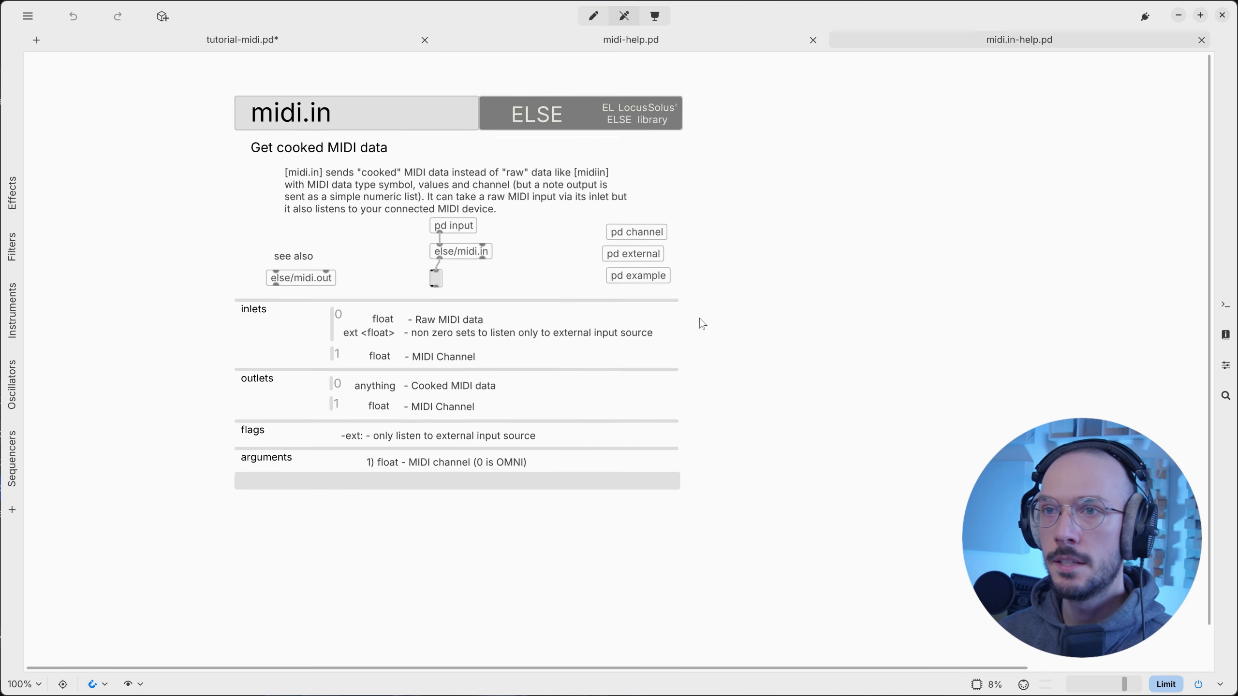
pyautogui.scroll(4, 614, 320)
pyautogui.hscroll(-3, 614, 319)
pyautogui.scroll(2, 614, 319)
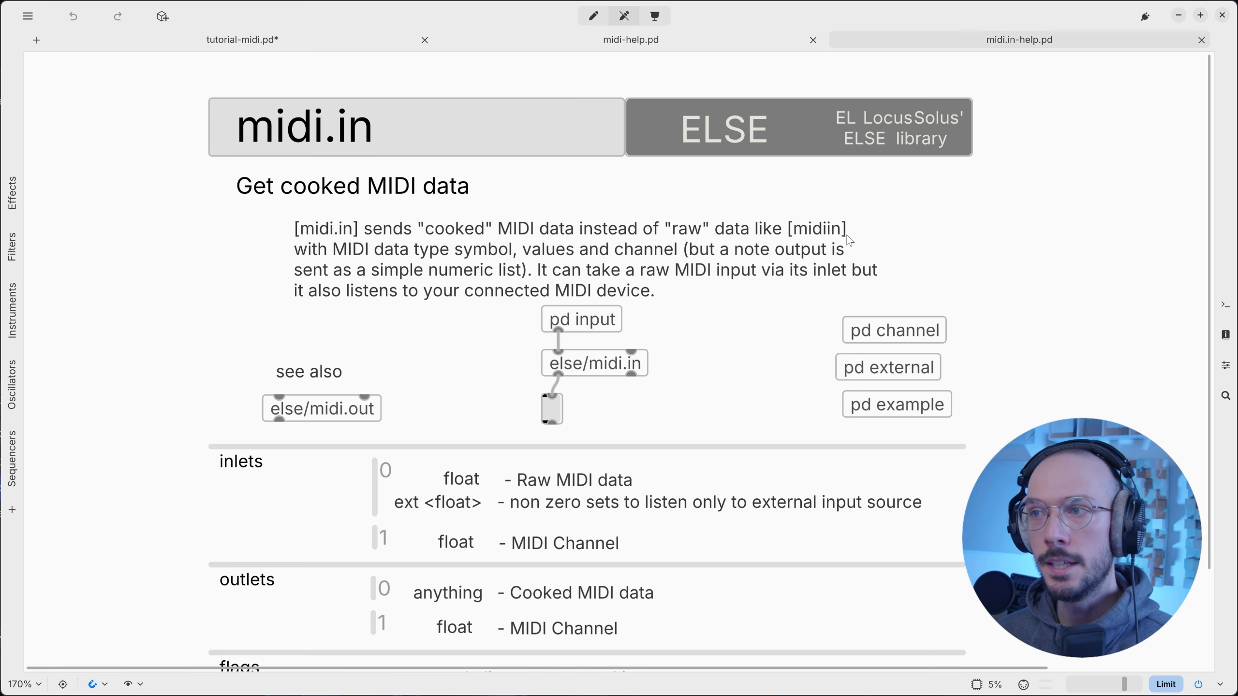
pyautogui.click(239, 41)
# Create a midiin object on the tutorial-midi canvas.
pyautogui.click(343, 434)
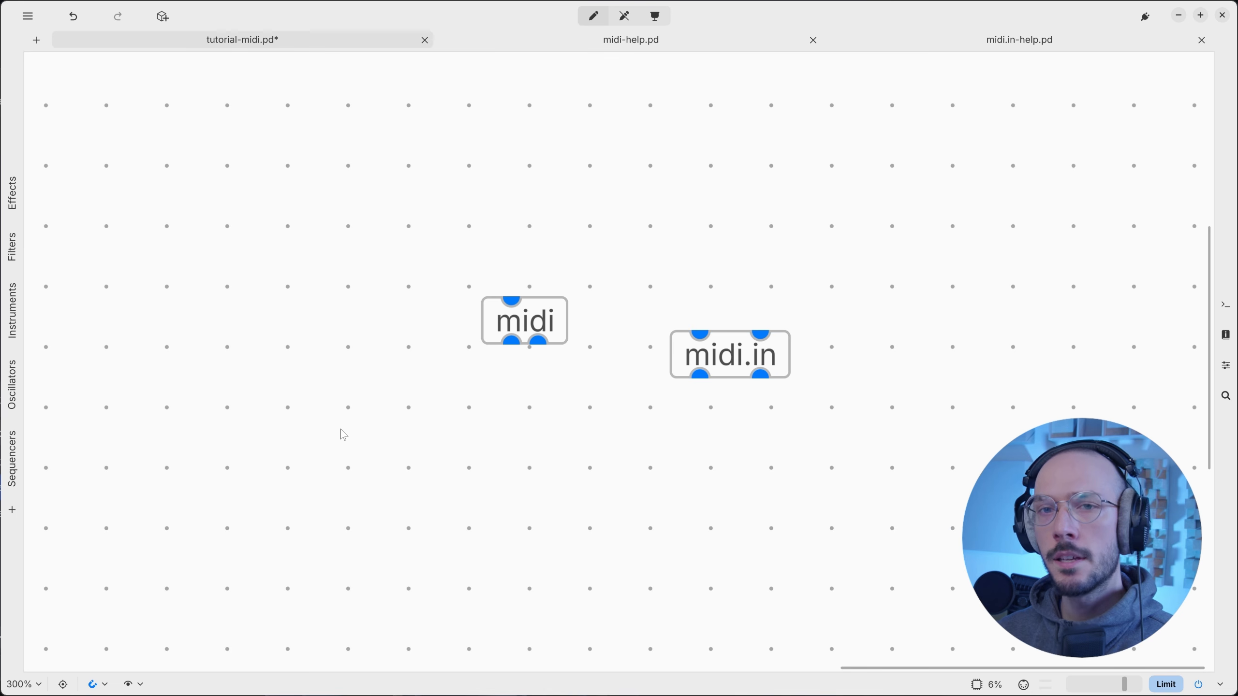
pyautogui.hotkey('ctrl', '1')
pyautogui.write('midiin')
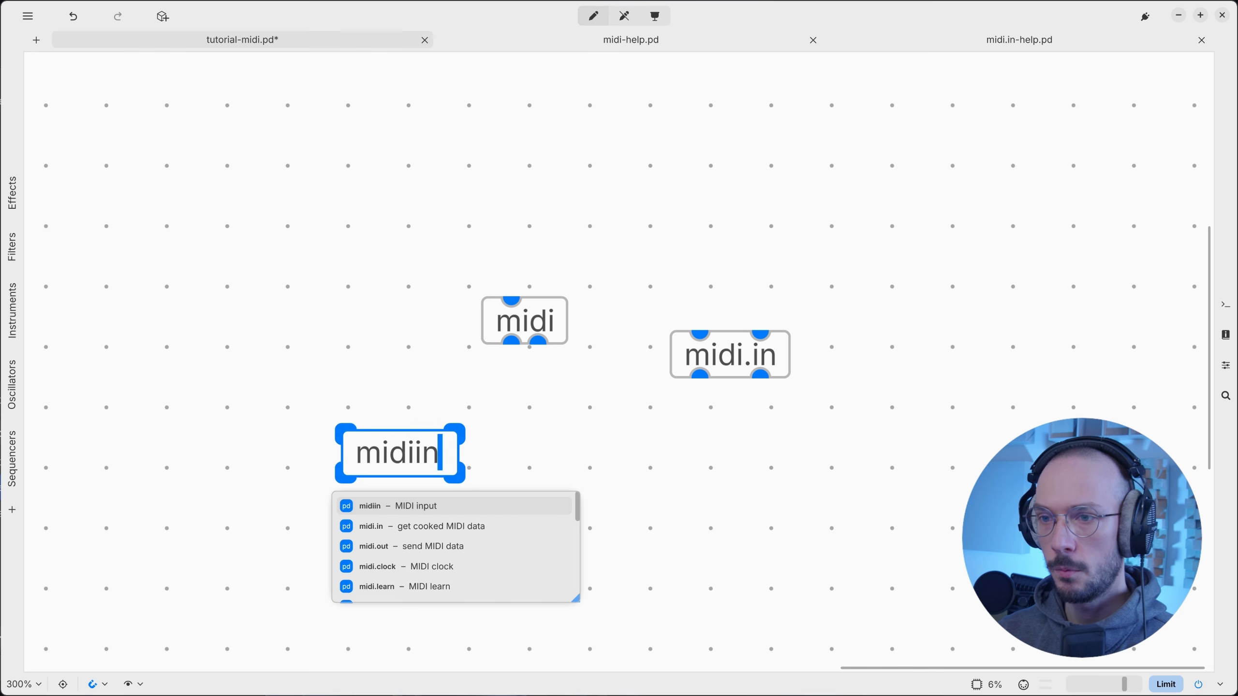
pyautogui.click(374, 367)
# Open the midiin help patch and, in edit mode, move the asterisk comment beside notein.
pyautogui.rightClick(401, 424)
pyautogui.click(436, 252)
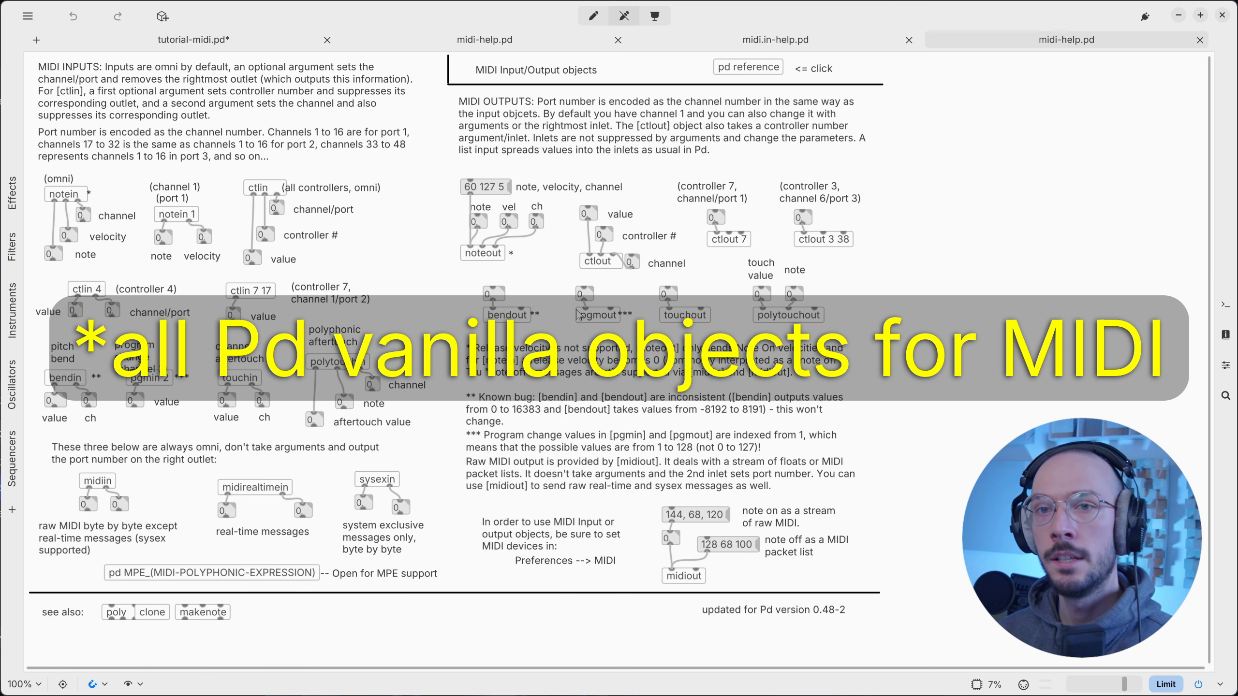
pyautogui.hscroll(-5, 397, 199)
pyautogui.scroll(10, 396, 199)
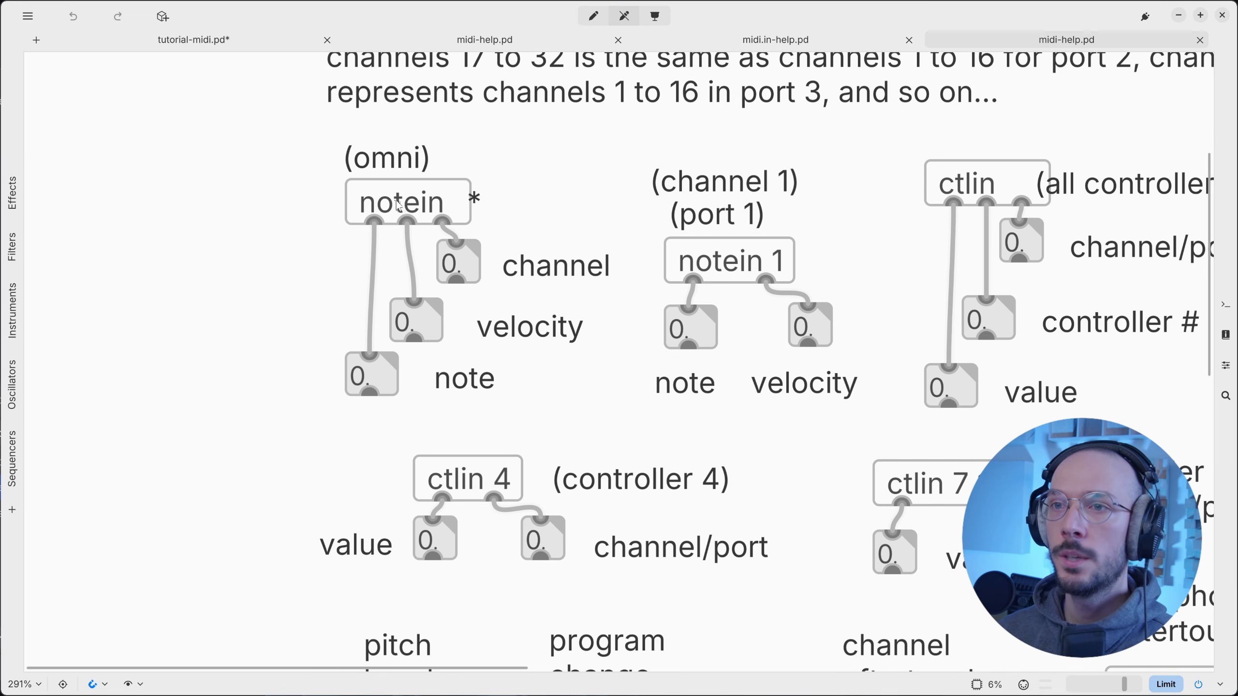
pyautogui.hotkey('ctrl', 'e')
pyautogui.moveTo(491, 206); pyautogui.dragTo(526, 206)
pyautogui.click(311, 197)
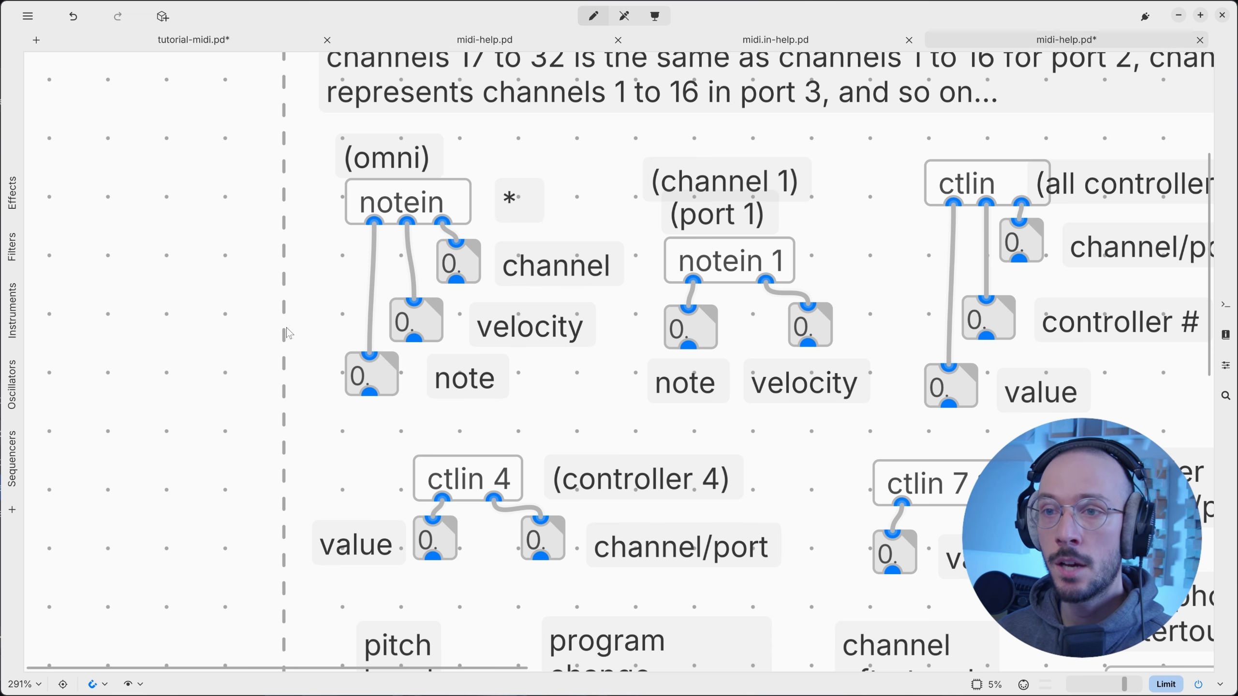
# Select the note, velocity and channel number boxes with their labels in the help patch.
pyautogui.moveTo(285, 384); pyautogui.dragTo(509, 388)
pyautogui.moveTo(250, 312); pyautogui.dragTo(554, 323)
pyautogui.moveTo(286, 243); pyautogui.dragTo(580, 276)
pyautogui.scroll(-5, 573, 272)
pyautogui.scroll(-6, 582, 302)
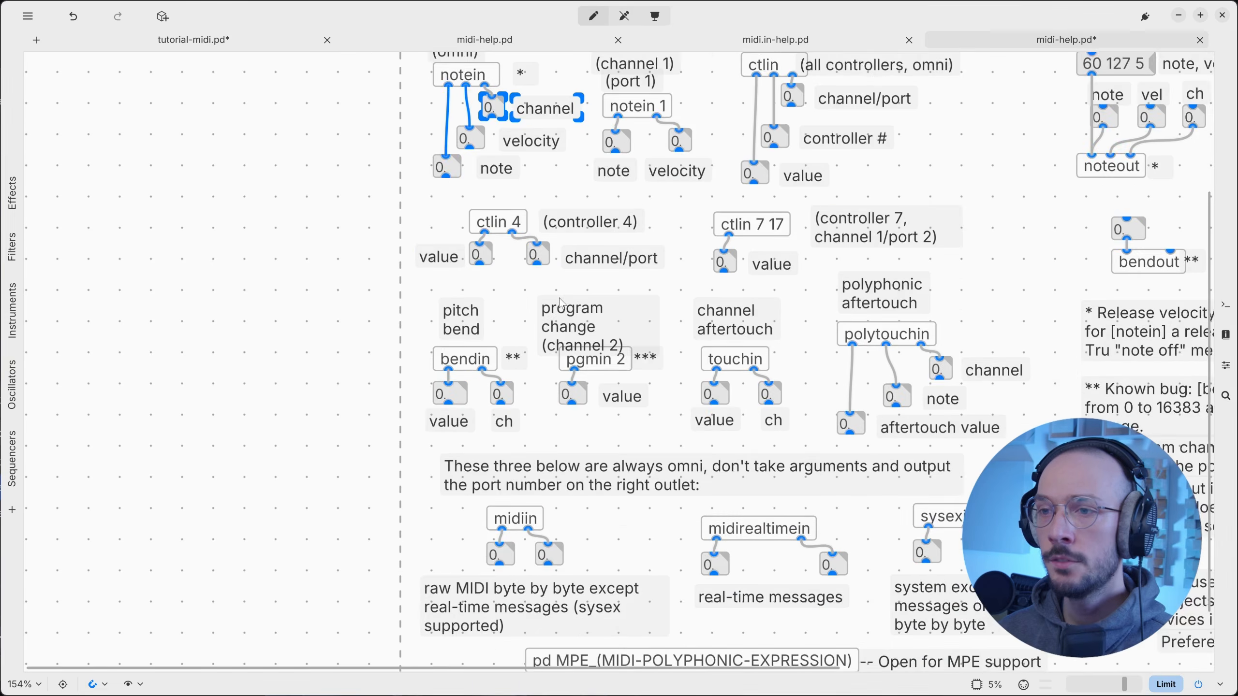
pyautogui.scroll(5, 587, 325)
pyautogui.scroll(-1, 586, 323)
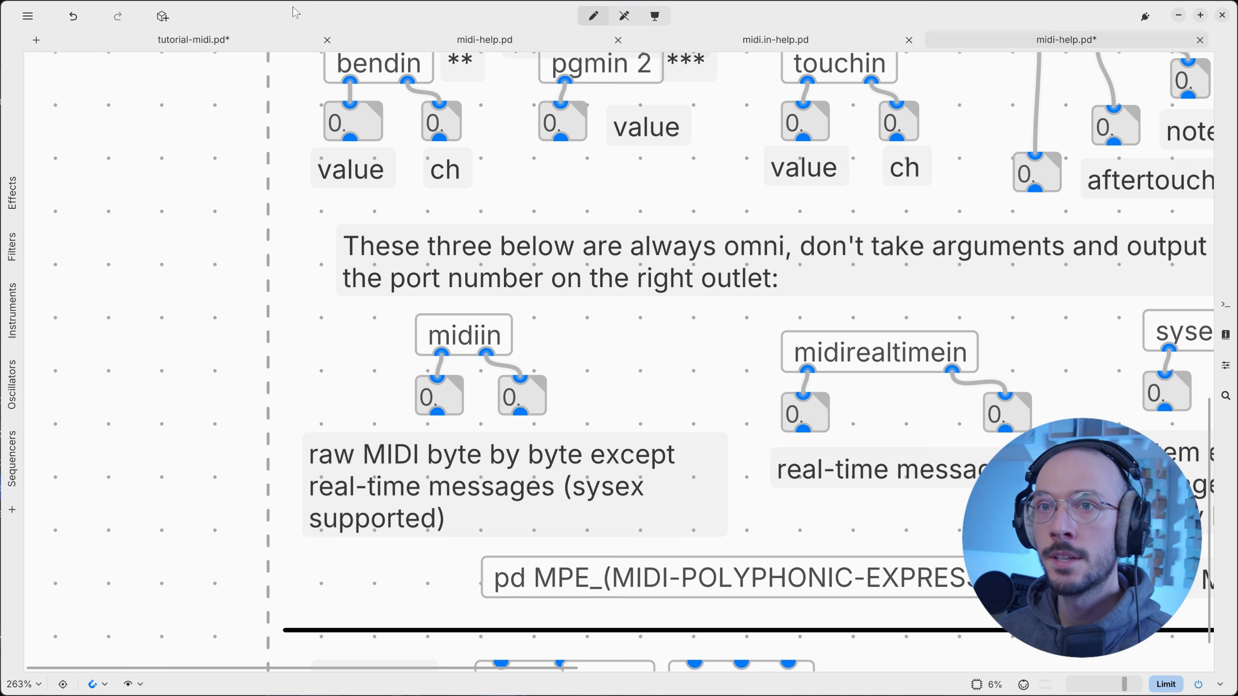
# Back in tutorial-midi.pd, delete the midi.in and midiin objects, keeping only midi.
pyautogui.click(293, 40)
pyautogui.click(542, 319)
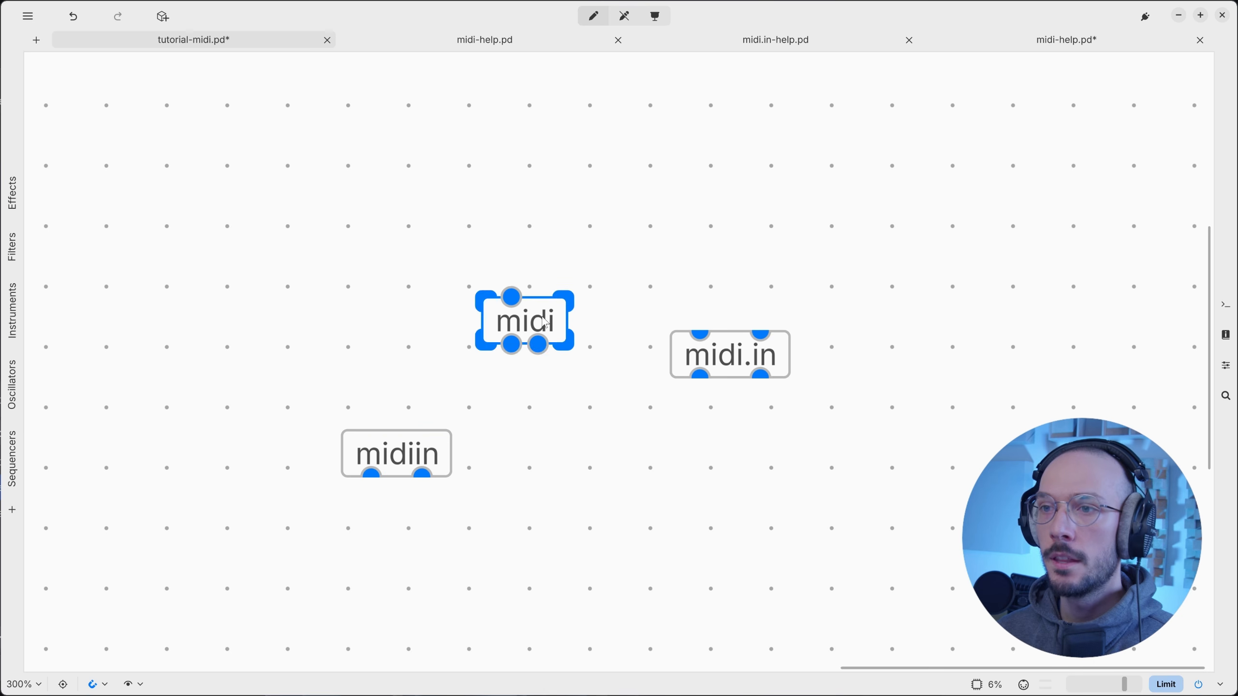
pyautogui.moveTo(690, 290); pyautogui.dragTo(716, 353)
pyautogui.press('Delete')
pyautogui.moveTo(543, 475); pyautogui.dragTo(429, 449)
pyautogui.press('Delete')
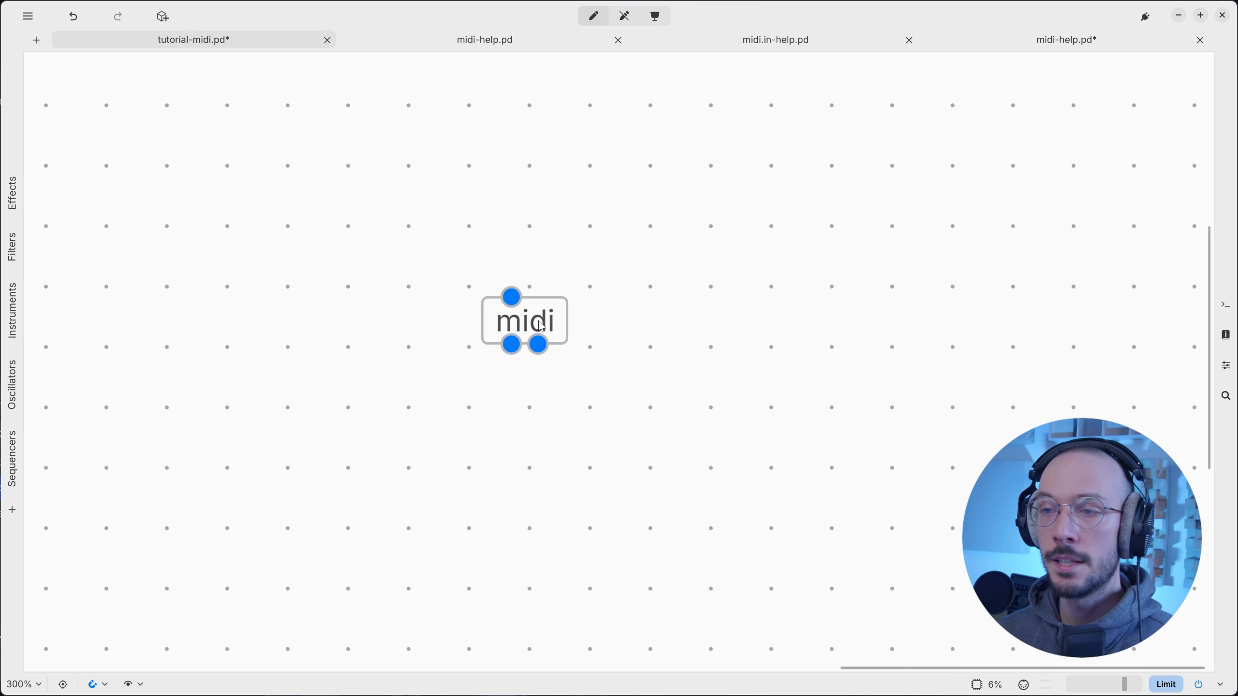
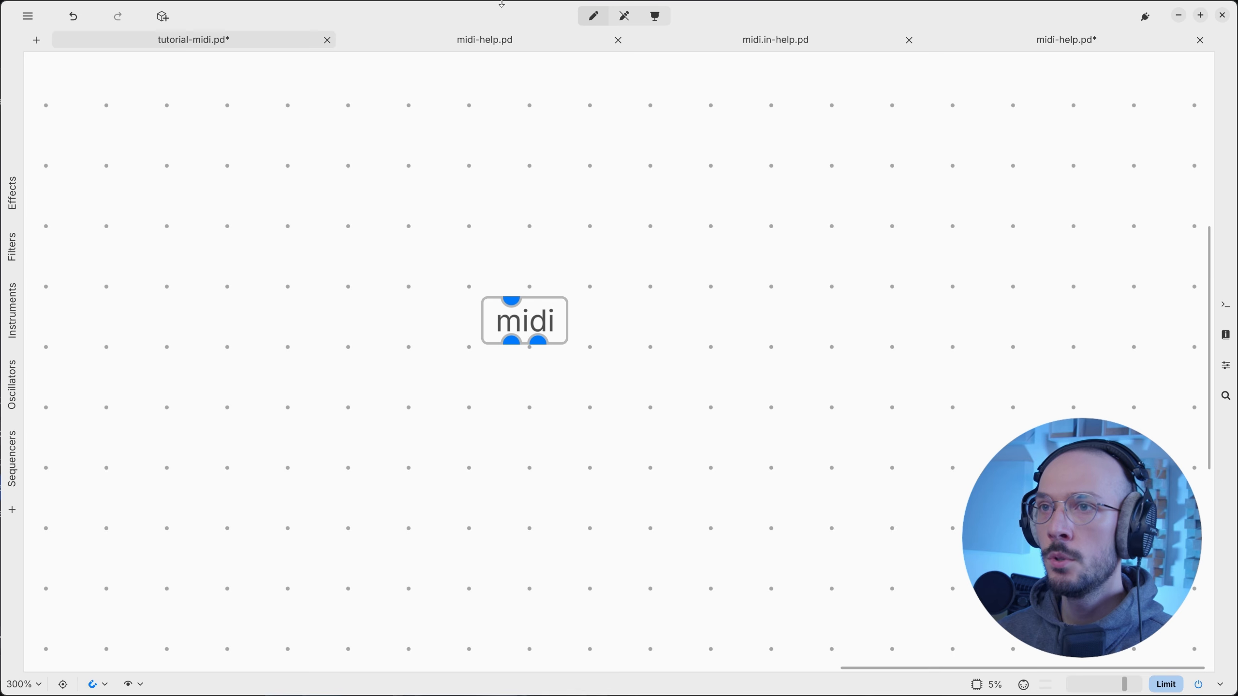
# Bring up midi-help.pd, switch it to run mode and scroll through the midi object's inlet descriptions.
pyautogui.click(483, 43)
pyautogui.scroll(-5, 934, 323)
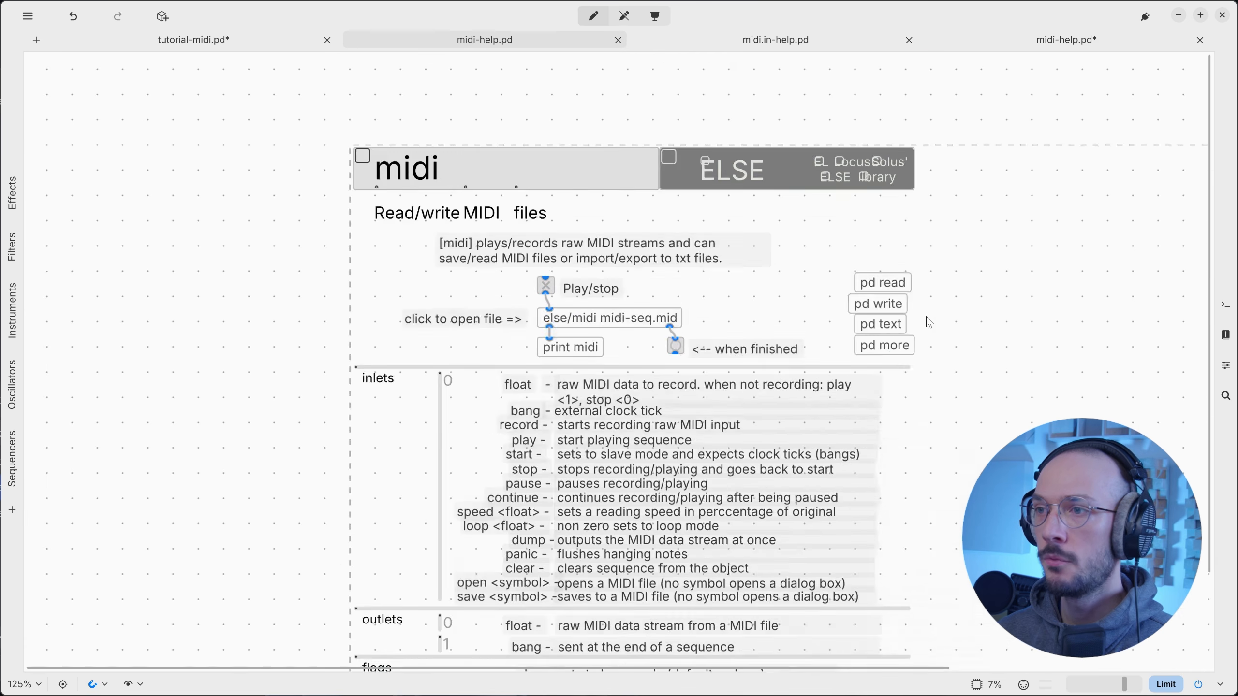
pyautogui.scroll(-2, 929, 323)
pyautogui.hotkey('ctrl', 'e')
pyautogui.scroll(3, 786, 259)
pyautogui.scroll(-3, 787, 259)
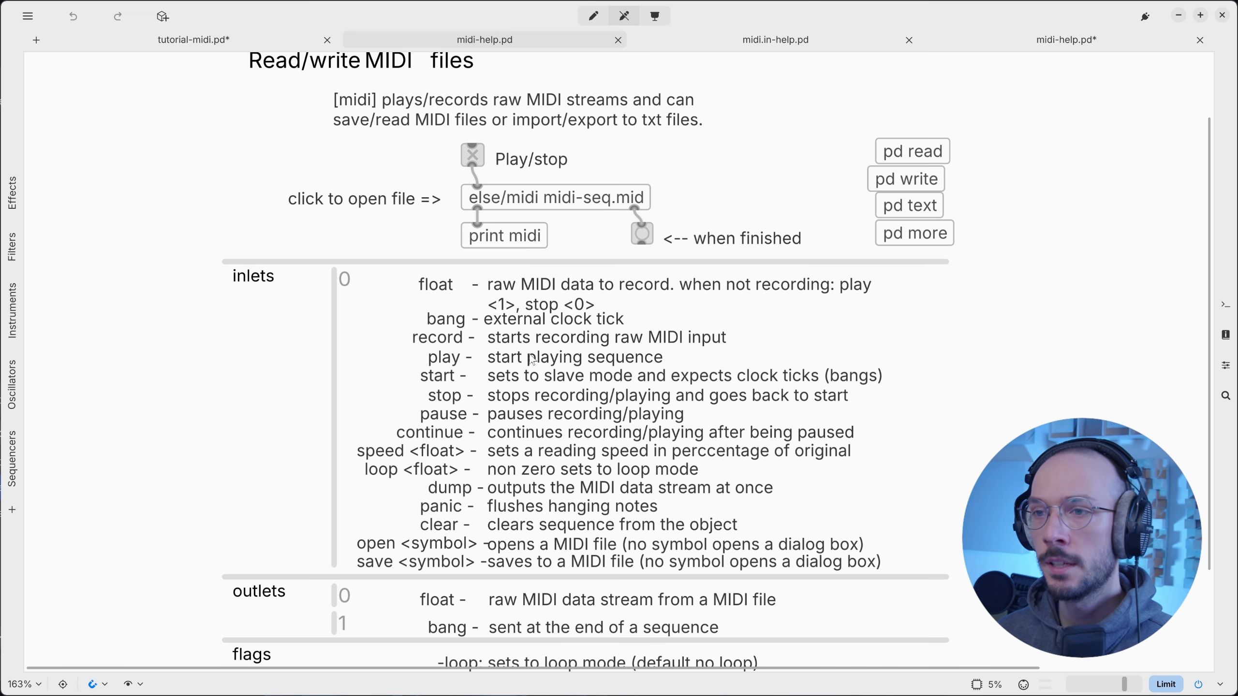
pyautogui.scroll(3, 453, 365)
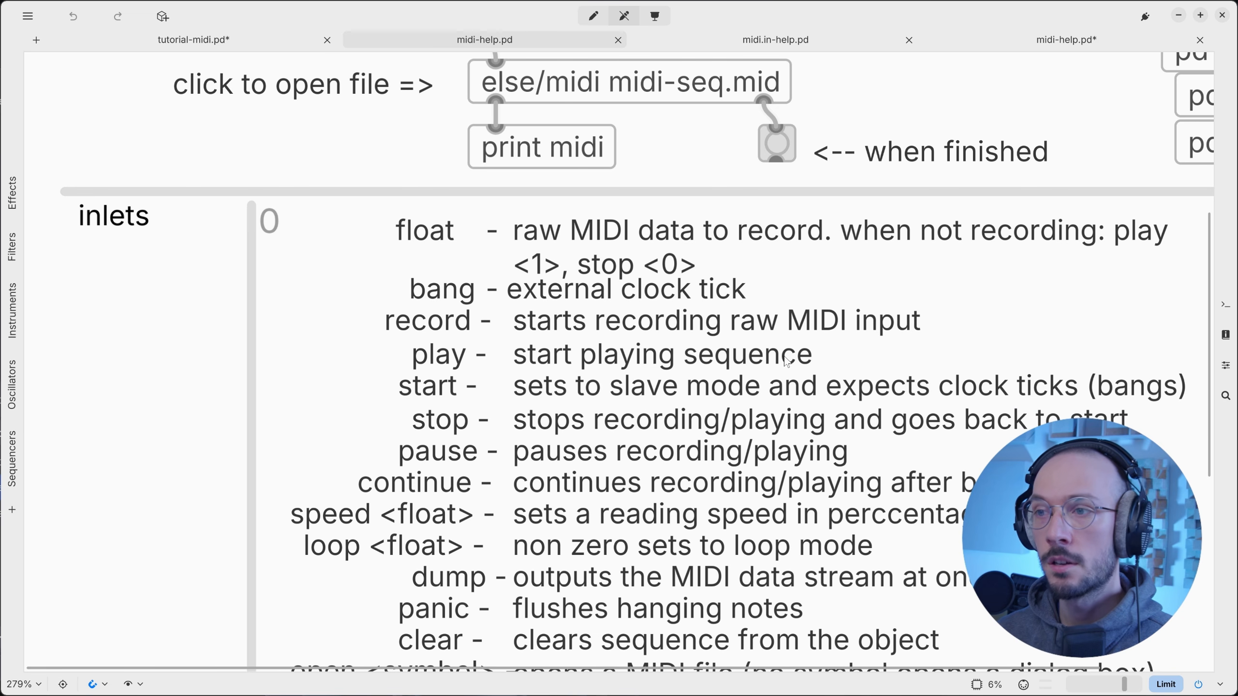
pyautogui.scroll(-1, 804, 361)
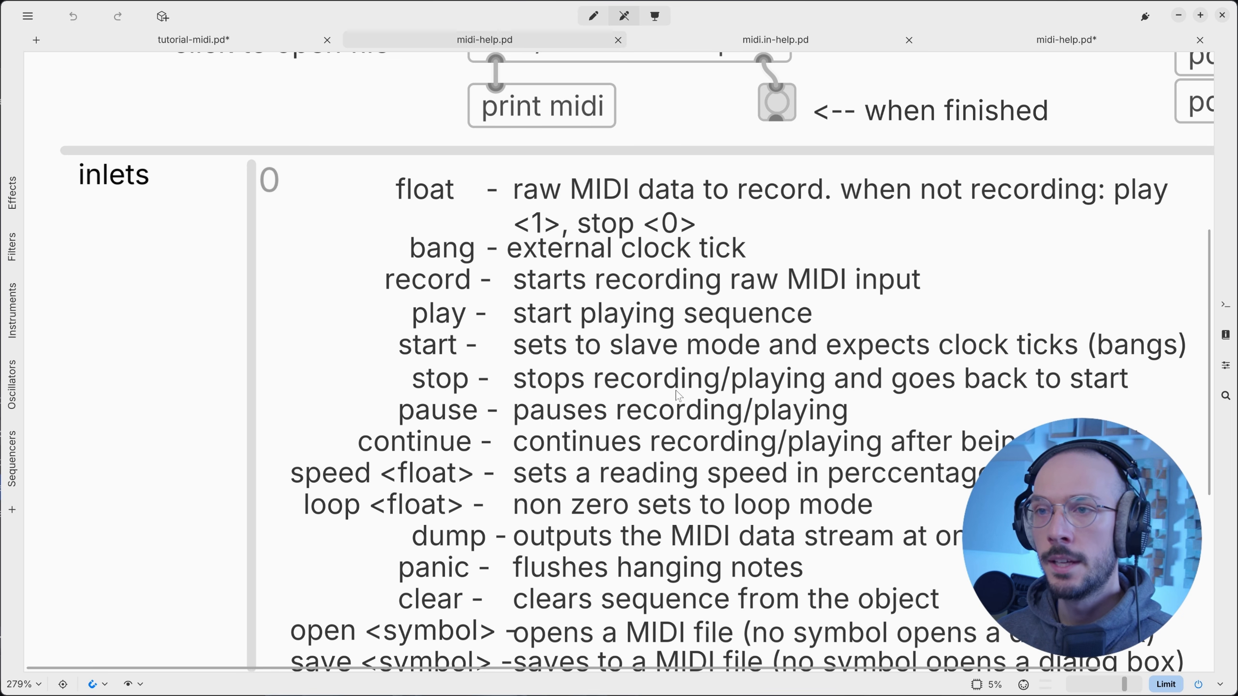
pyautogui.scroll(-1, 675, 391)
pyautogui.scroll(-1, 672, 403)
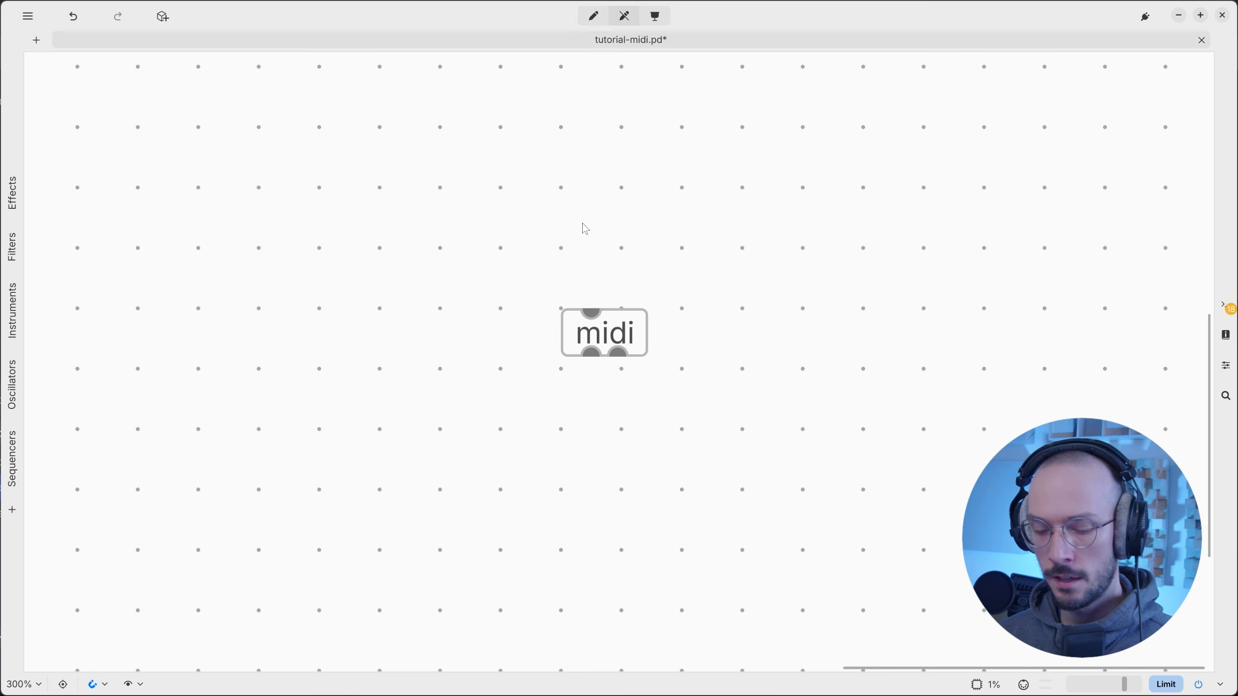
# Test an 'open' message wired into midi, cancel the file browser, then delete the message.
pyautogui.hotkey('ctrl', '1')
pyautogui.write('open')
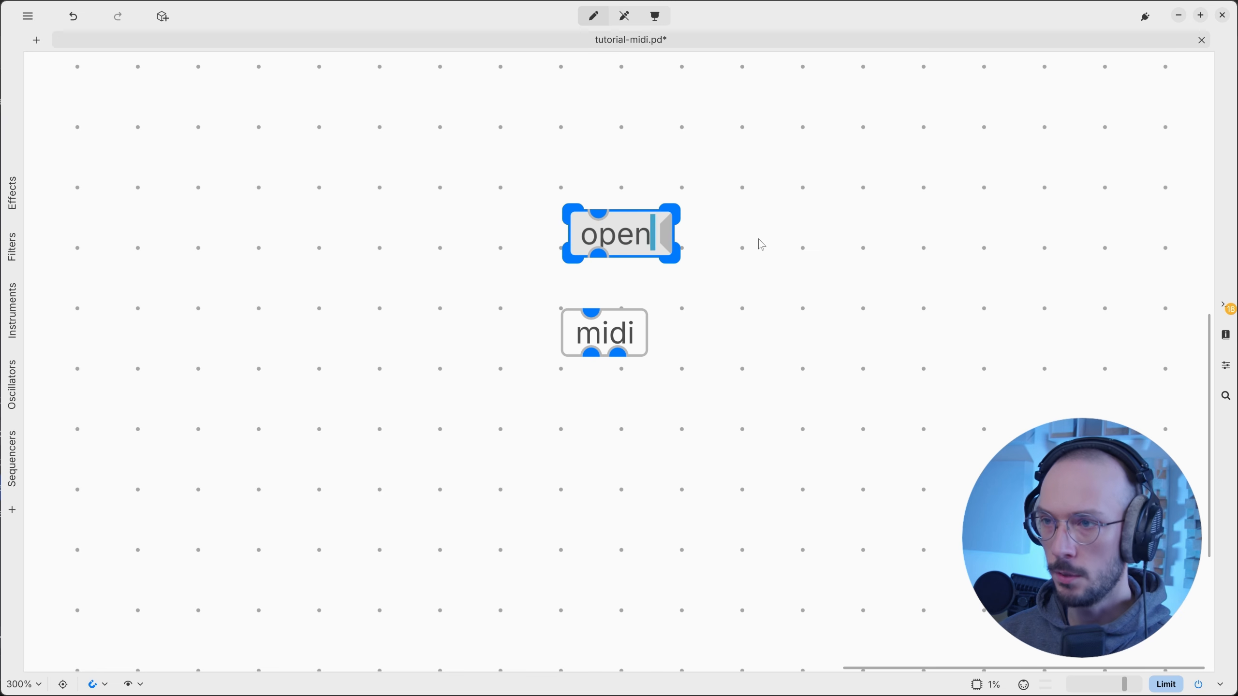
pyautogui.click(820, 211)
pyautogui.moveTo(598, 257); pyautogui.dragTo(591, 311)
pyautogui.moveTo(637, 236); pyautogui.dragTo(633, 244)
pyautogui.keyDown('ctrl'); pyautogui.click(636, 250); pyautogui.keyUp('ctrl')
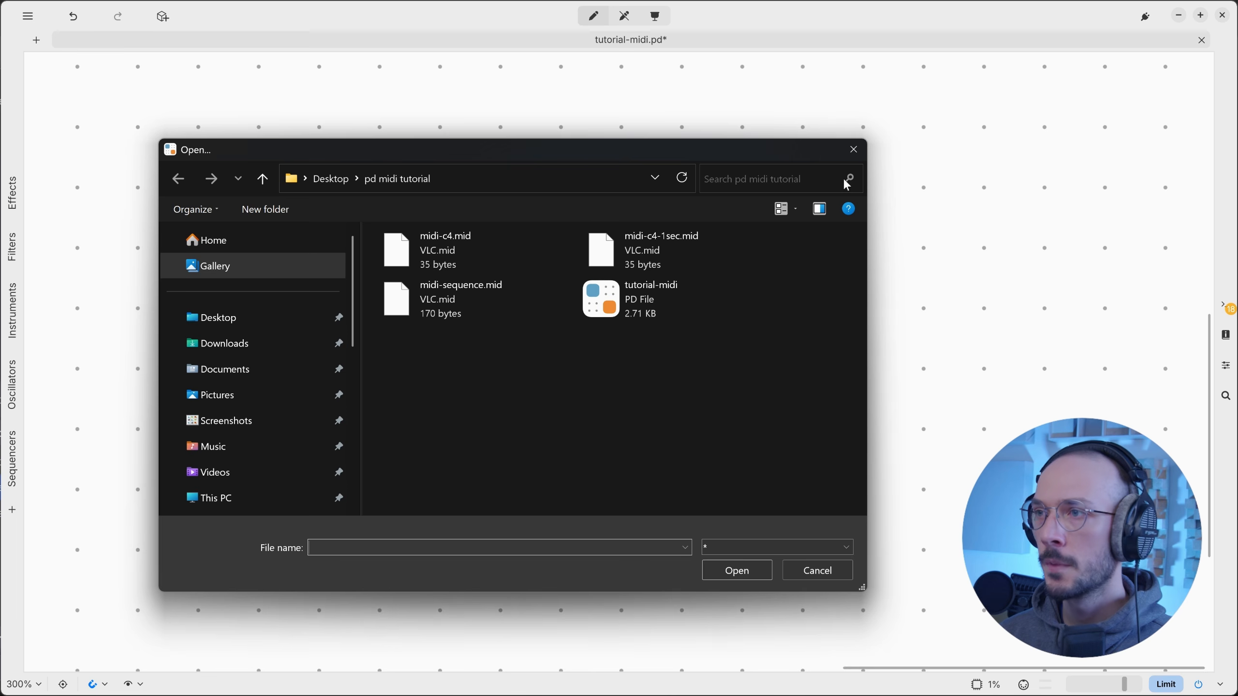
pyautogui.click(854, 149)
pyautogui.moveTo(731, 234); pyautogui.dragTo(651, 204)
pyautogui.press('Delete')
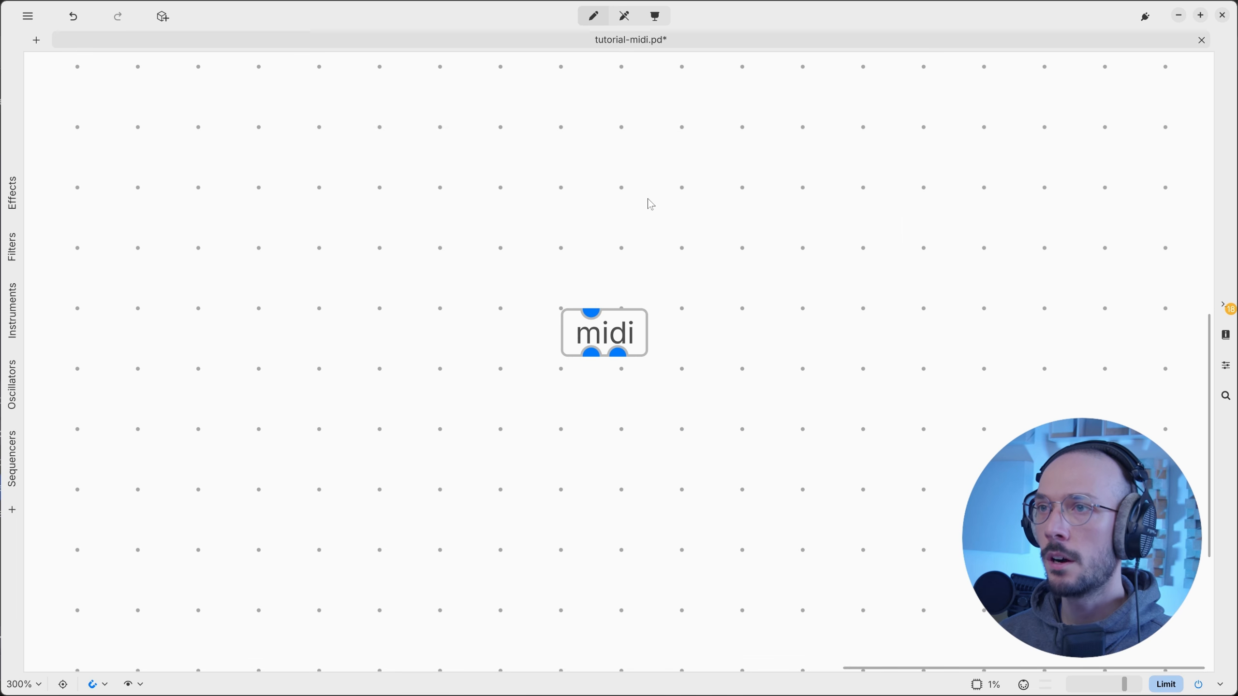
# In run mode, load midi-sequence.mid through the midi object, then return to edit mode and select it.
pyautogui.click(625, 17)
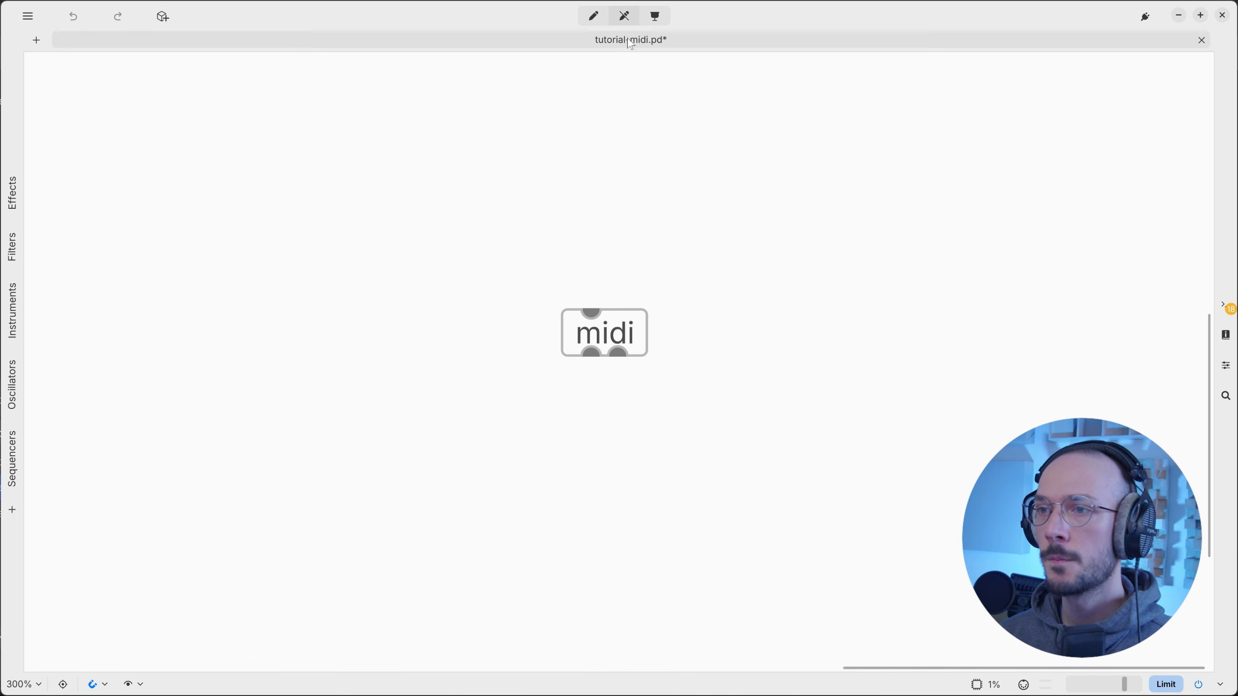
pyautogui.click(618, 336)
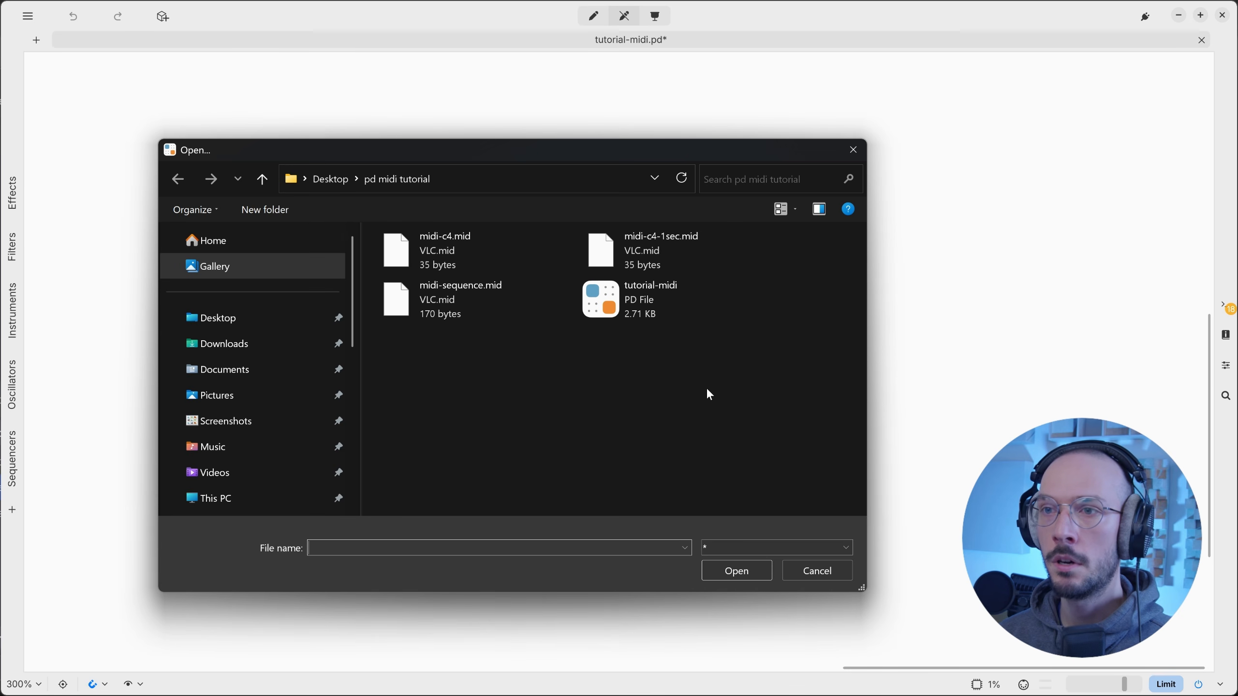
pyautogui.click(517, 307)
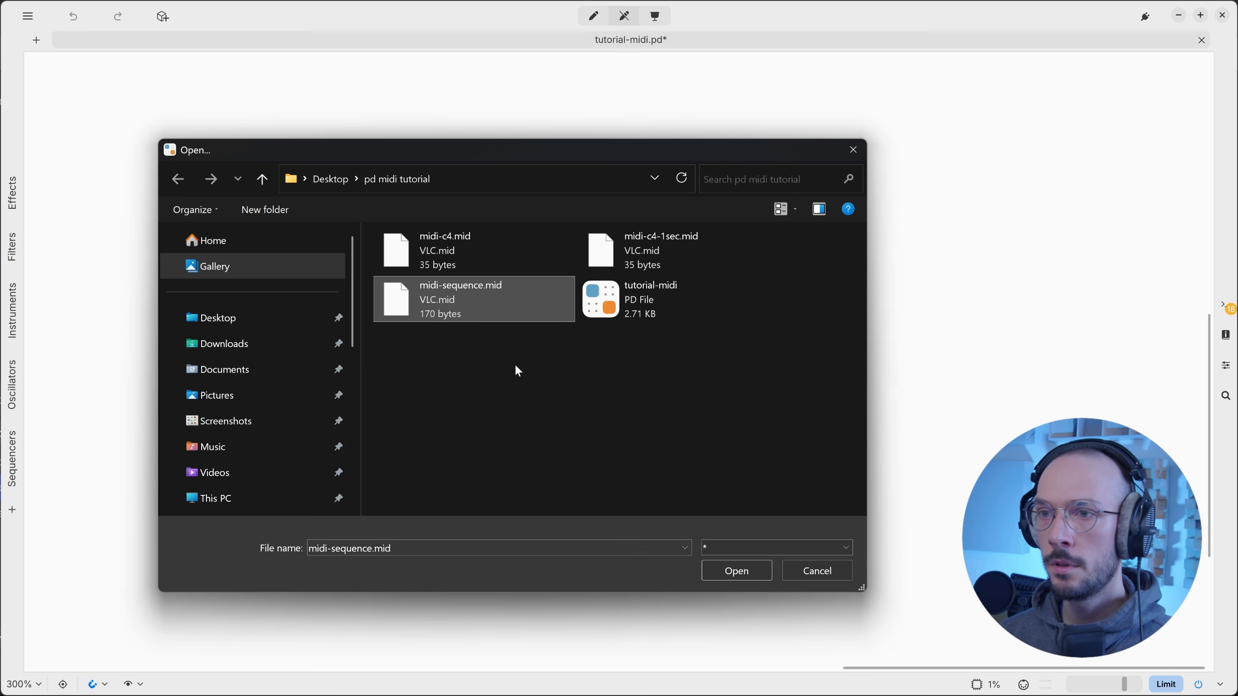
pyautogui.click(727, 575)
pyautogui.hotkey('ctrl', 'e')
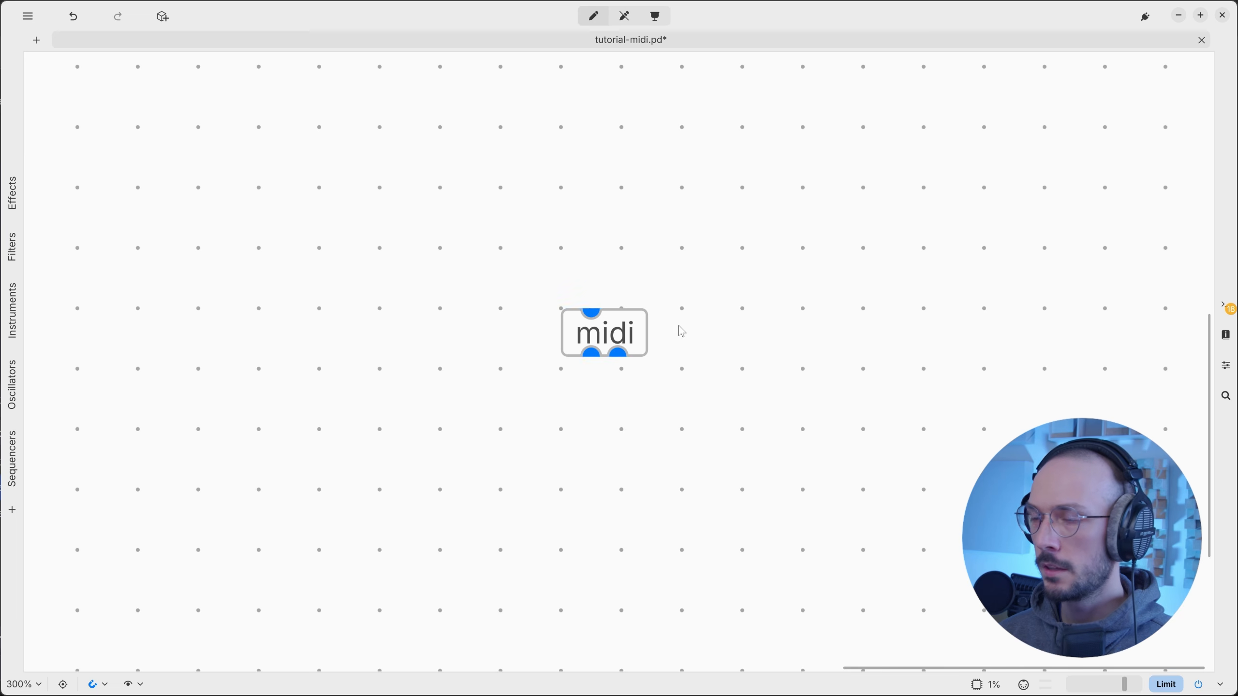
pyautogui.click(643, 347)
# Add a bang on midi's end-of-sequence outlet and a toggle wired into its left inlet.
pyautogui.click(644, 347)
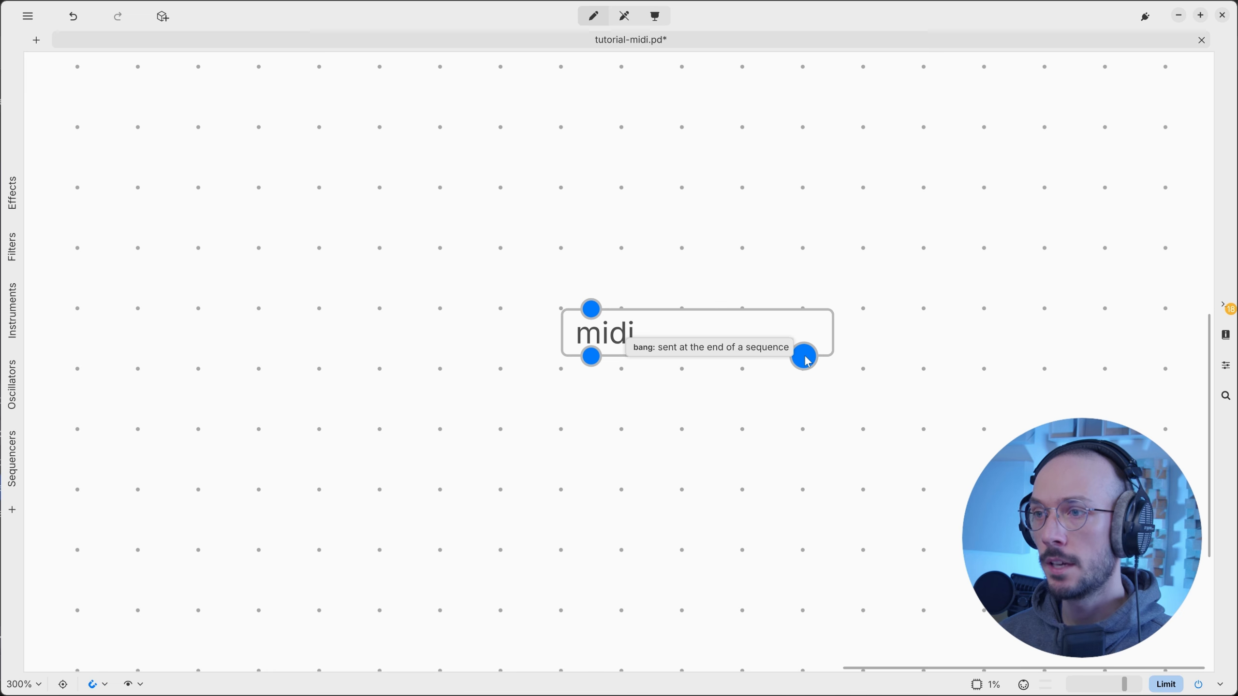
pyautogui.hotkey('ctrl', 'shift', 'b')
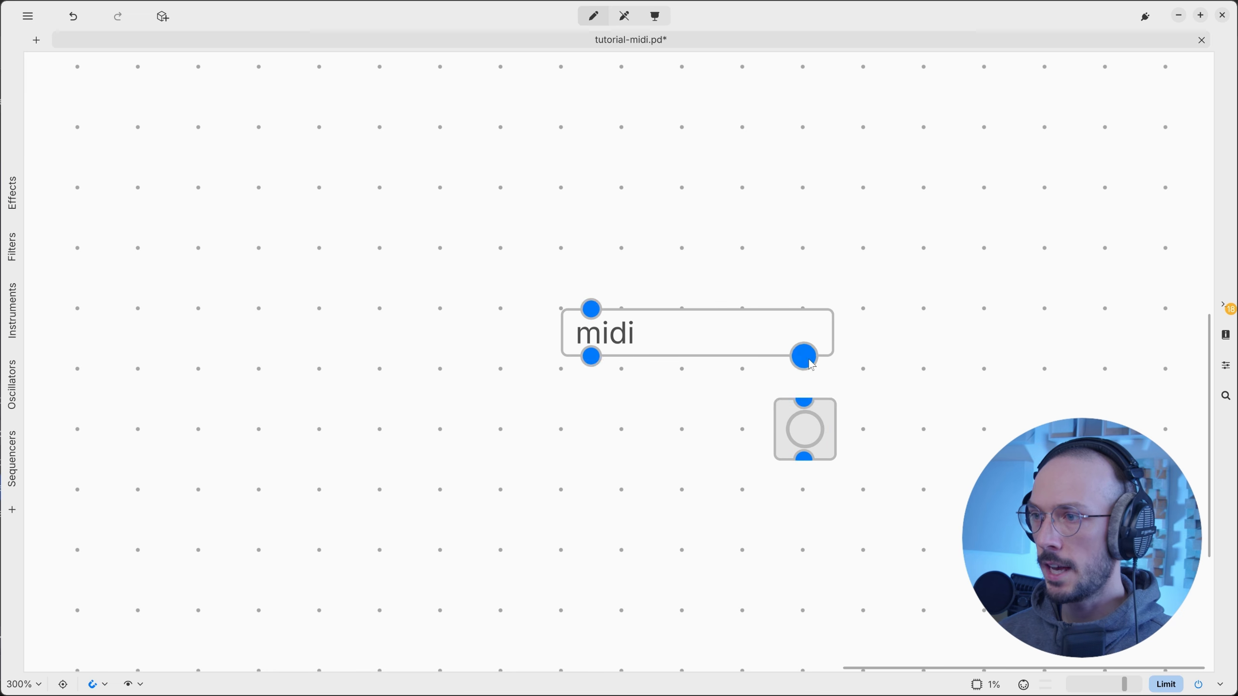
pyautogui.moveTo(810, 363); pyautogui.dragTo(804, 403)
pyautogui.click(570, 224)
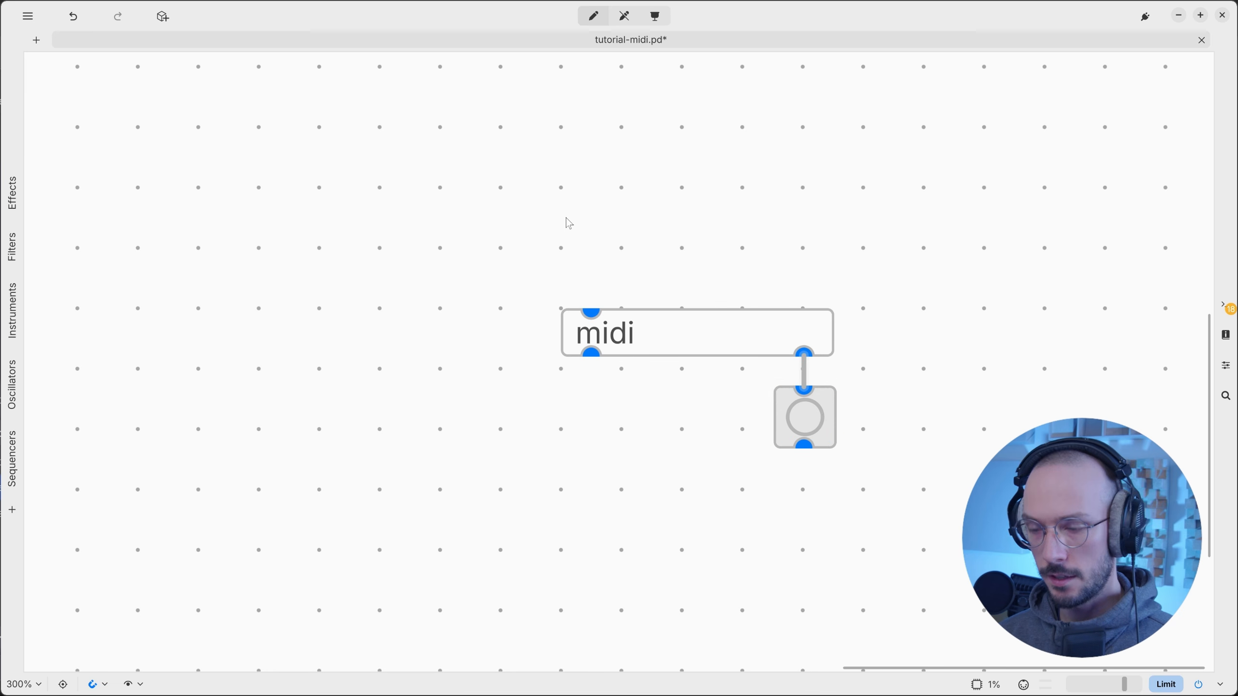
pyautogui.hotkey('ctrl', 'shift', 't')
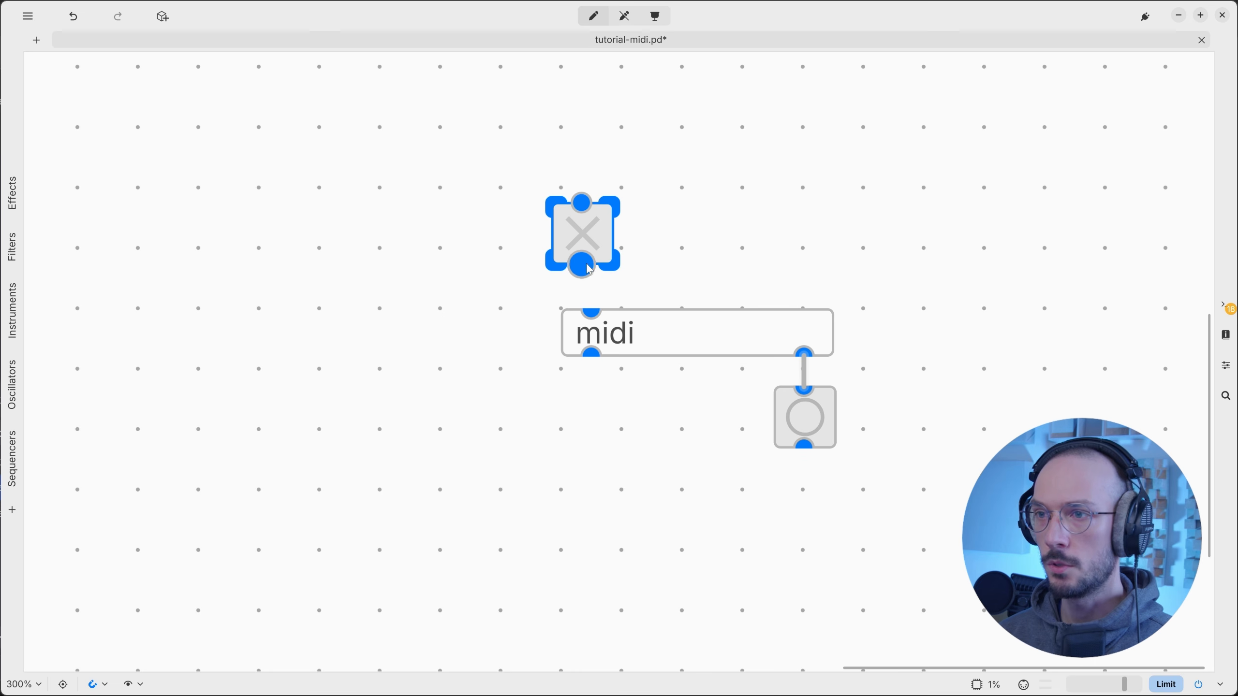
pyautogui.moveTo(582, 266); pyautogui.dragTo(591, 312)
pyautogui.moveTo(604, 239); pyautogui.dragTo(614, 244)
pyautogui.scroll(-2, 703, 271)
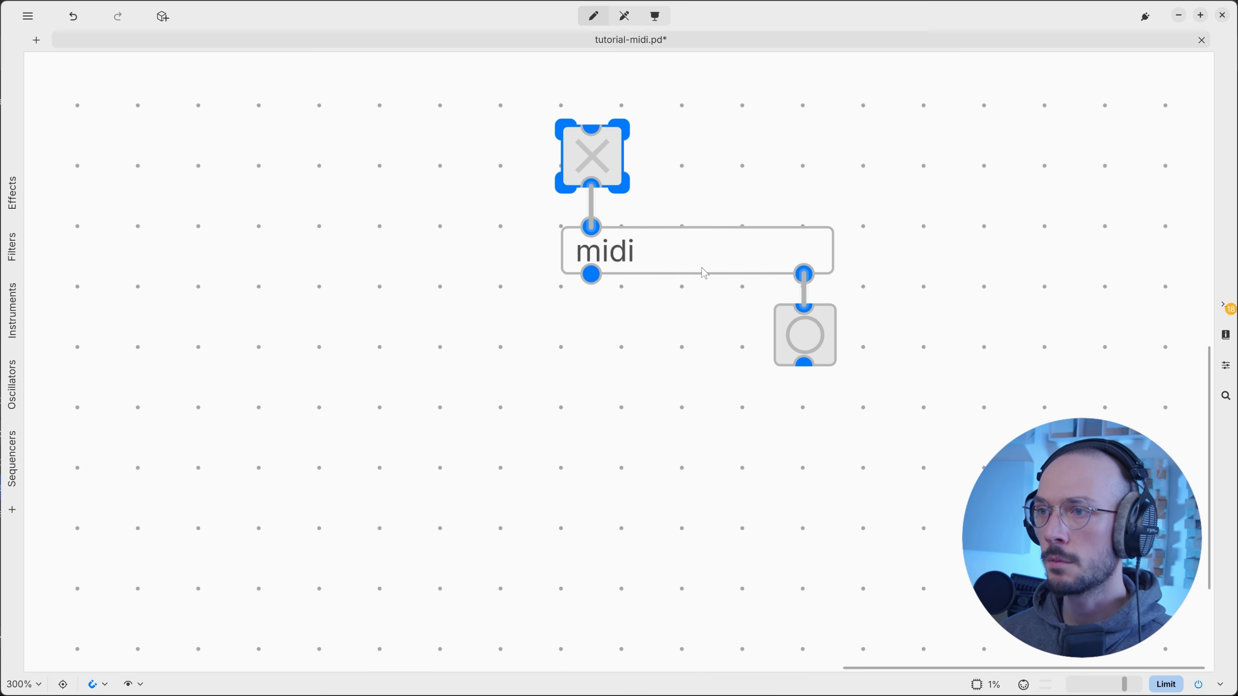
# Create a keyboard object and move the toggle, midi and bang group above it.
pyautogui.hotkey('ctrl', '1')
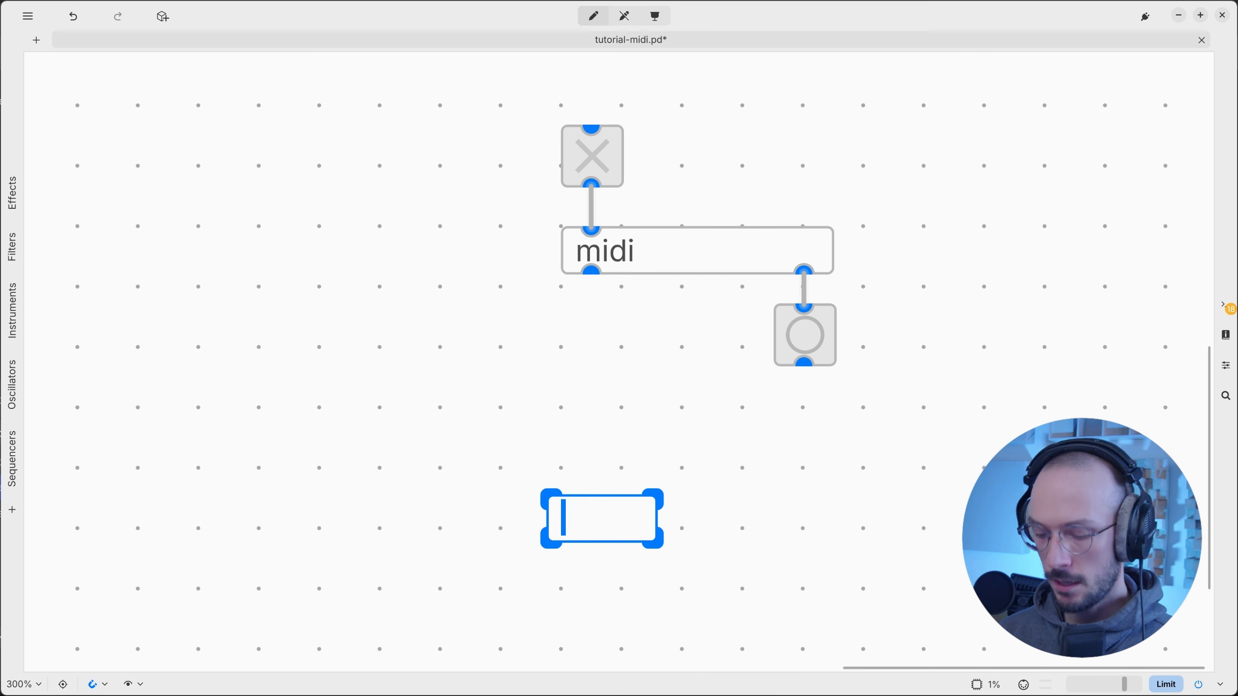
pyautogui.write('keyboard')
pyautogui.press('Return')
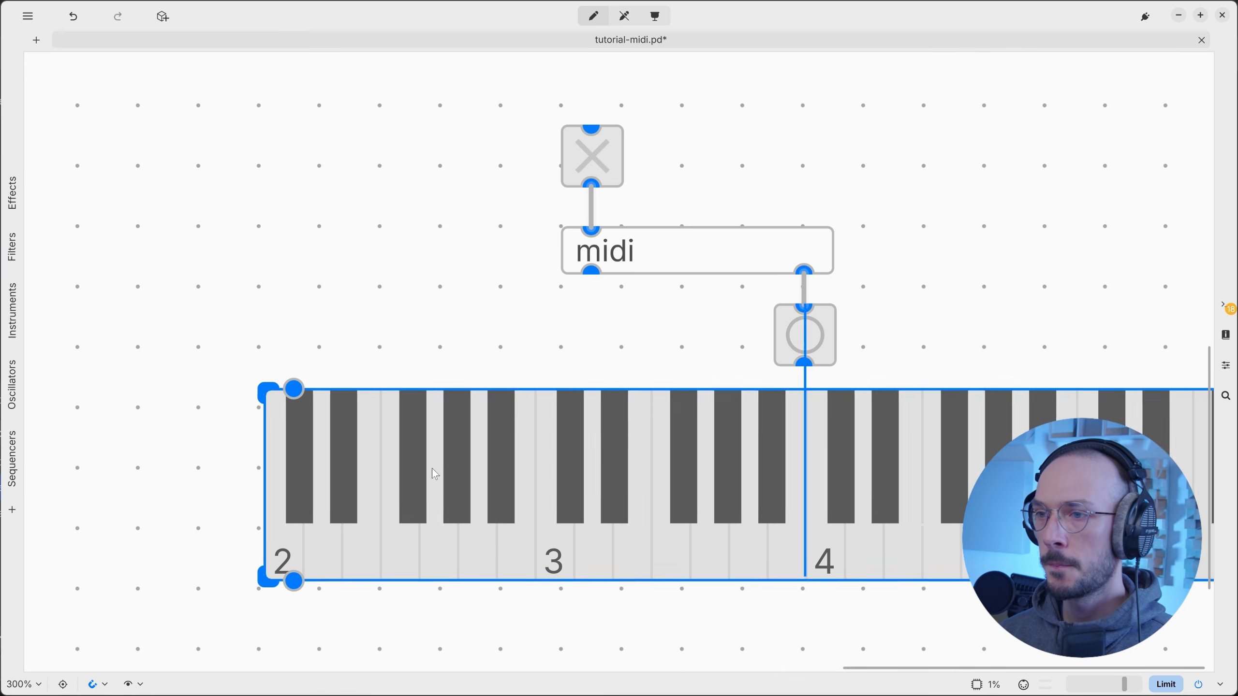
pyautogui.scroll(-3, 536, 478)
pyautogui.moveTo(412, 239); pyautogui.dragTo(608, 376)
pyautogui.moveTo(518, 325); pyautogui.dragTo(307, 266)
pyautogui.hscroll(-4, 350, 271)
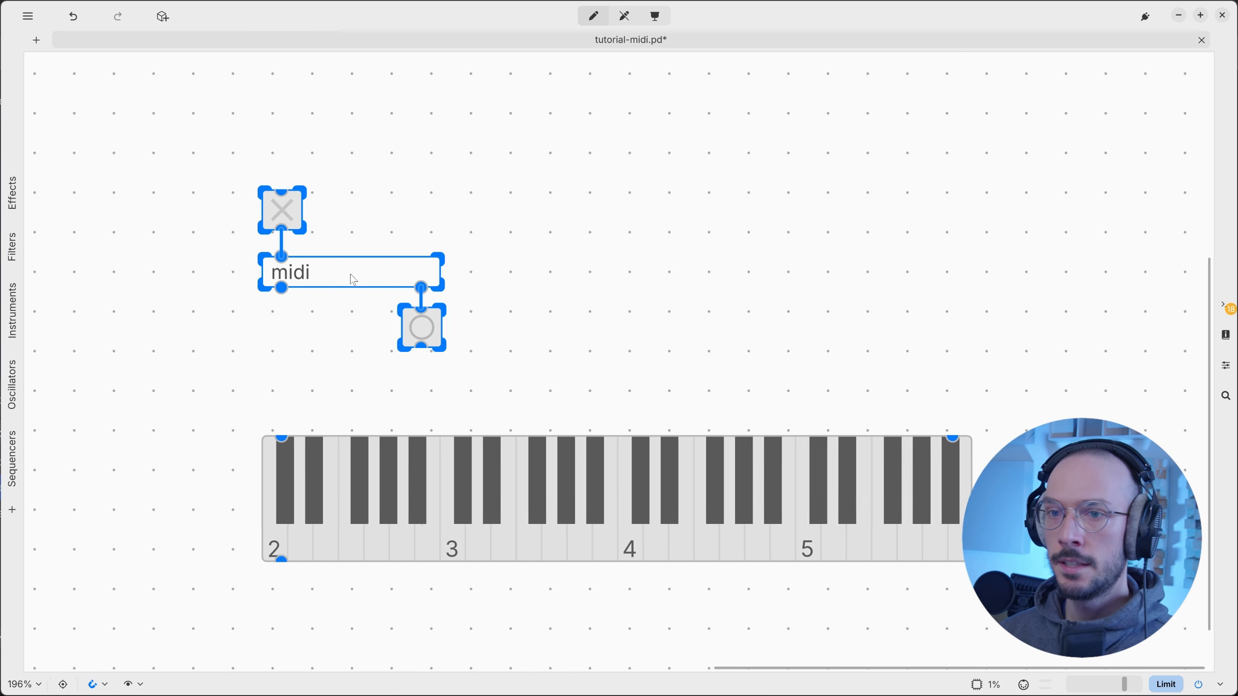
pyautogui.click(431, 453)
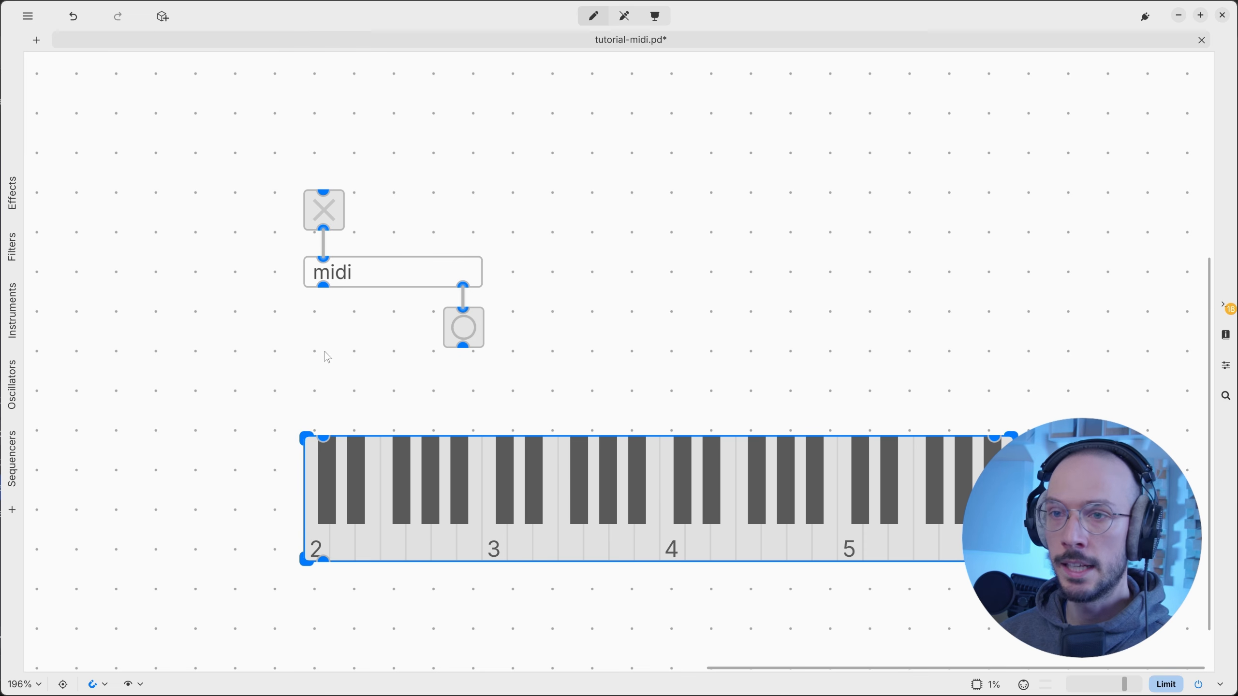
# Insert note.in between midi's left outlet and the keyboard, wire both, then enter run mode.
pyautogui.hotkey('ctrl', '1')
pyautogui.write('note')
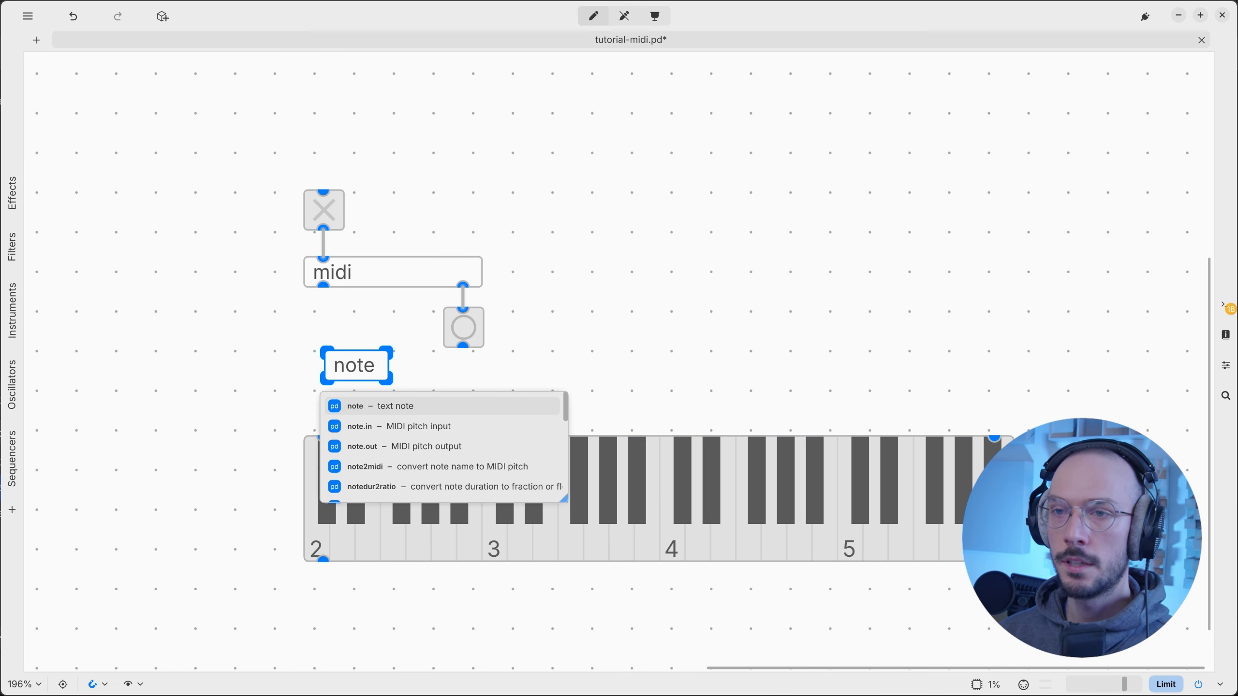
pyautogui.write('.it')
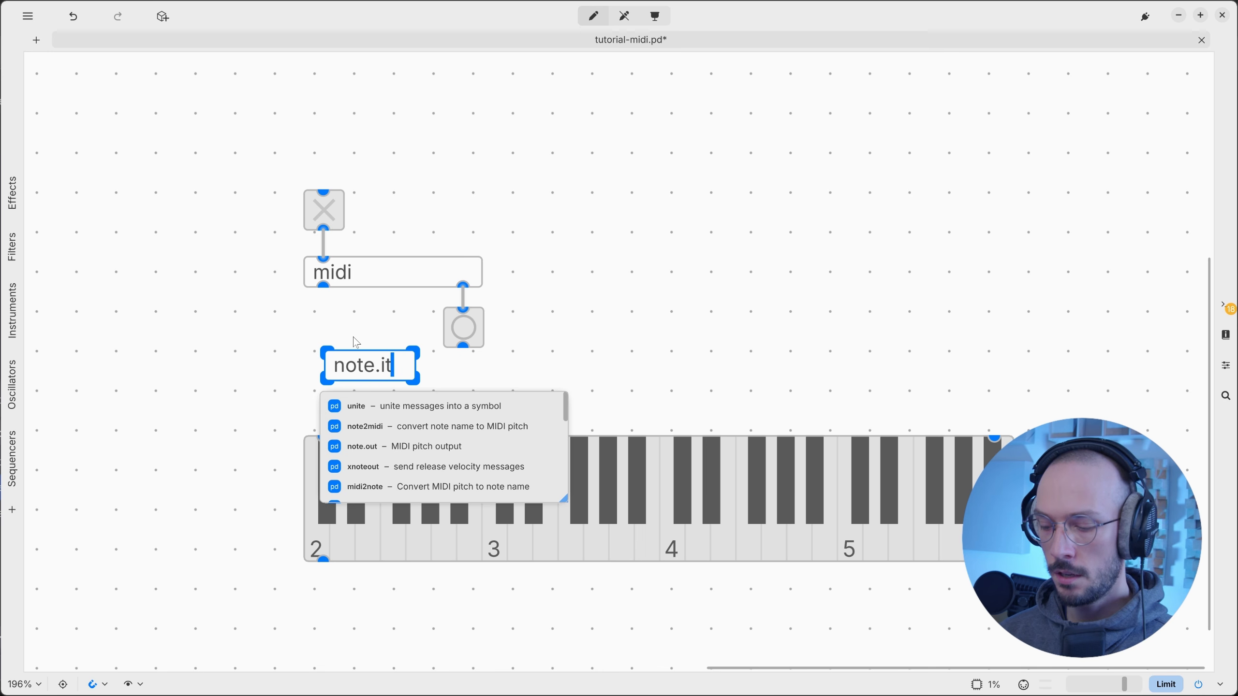
pyautogui.press('BackSpace')
pyautogui.write('n')
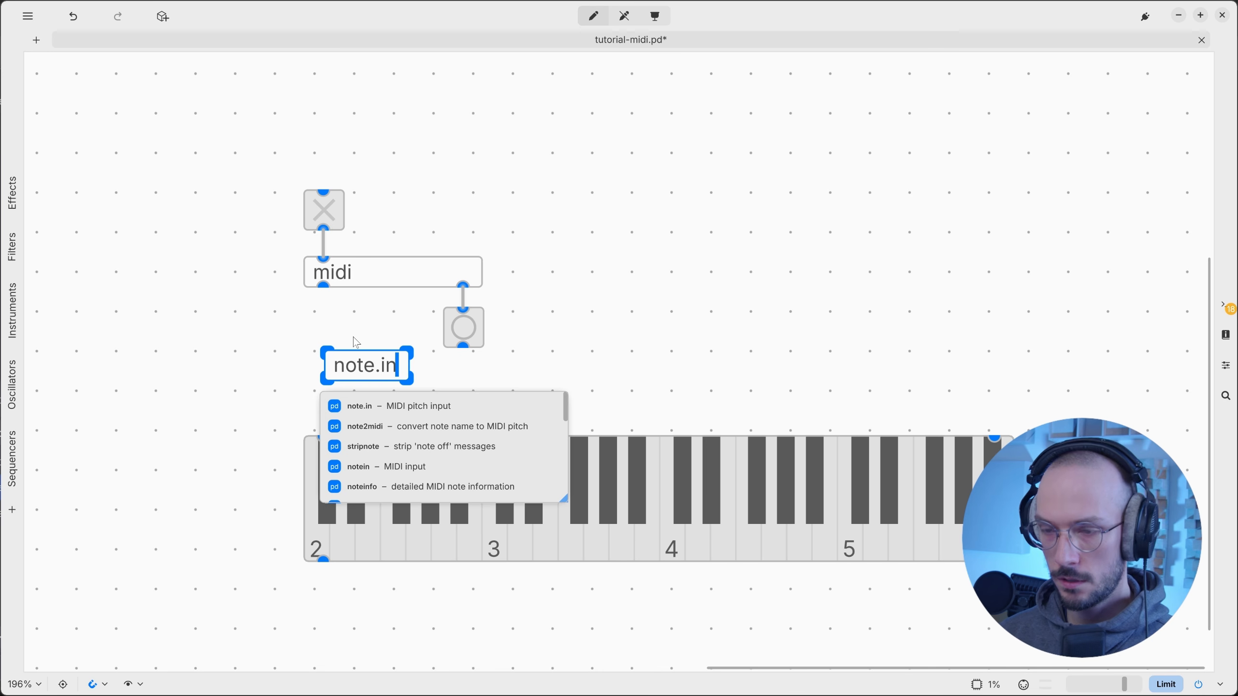
pyautogui.click(383, 314)
pyautogui.moveTo(323, 286); pyautogui.dragTo(343, 352)
pyautogui.moveTo(352, 367); pyautogui.dragTo(323, 436)
pyautogui.moveTo(449, 474); pyautogui.dragTo(457, 436)
pyautogui.click(579, 277)
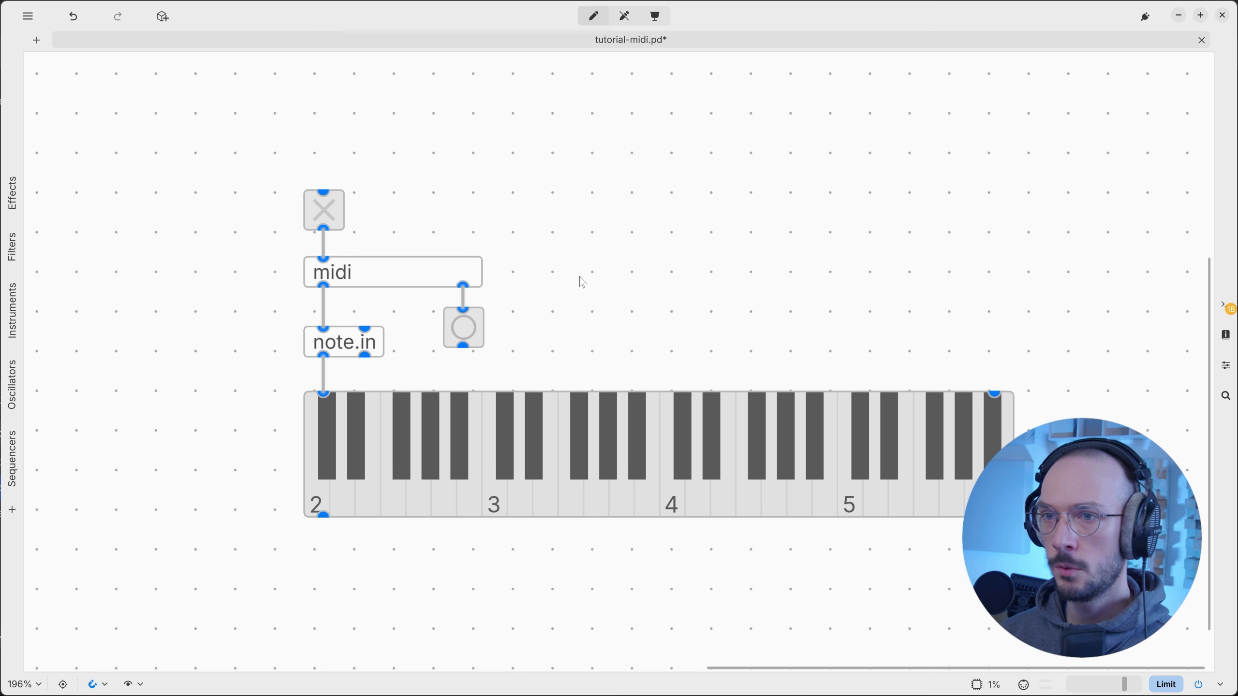
pyautogui.hotkey('ctrl', 'e')
pyautogui.hotkey('ctrl', 'e')
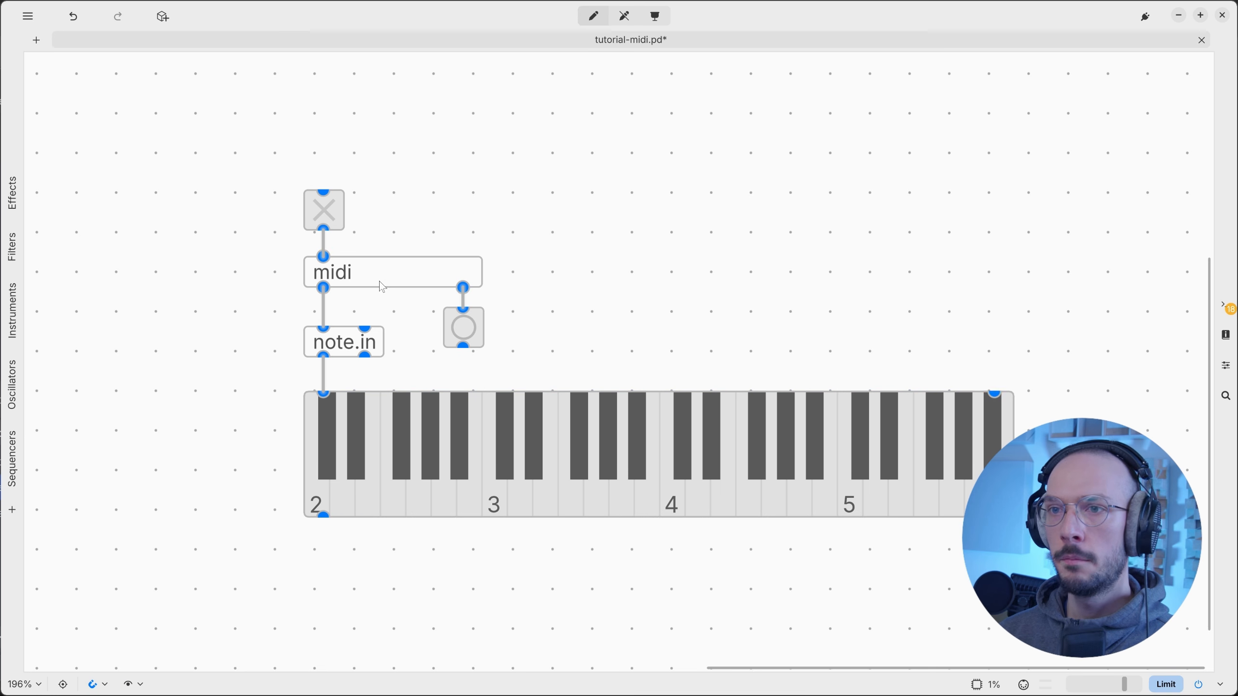
# Add the -loop argument to the midi object, making it 'midi -loop'.
pyautogui.doubleClick(379, 280)
pyautogui.write('-loop')
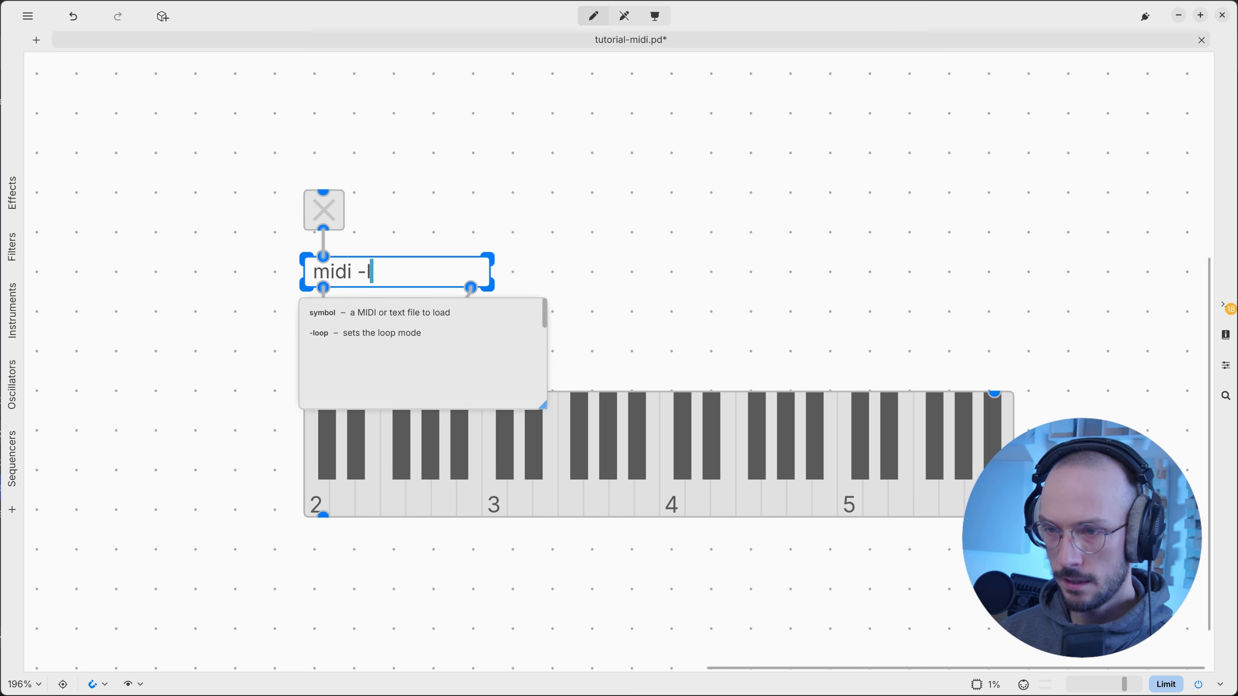
pyautogui.hotkey('ctrl', 'Left')
pyautogui.hotkey('ctrl', 'Left')
pyautogui.hotkey('shift', 'End')
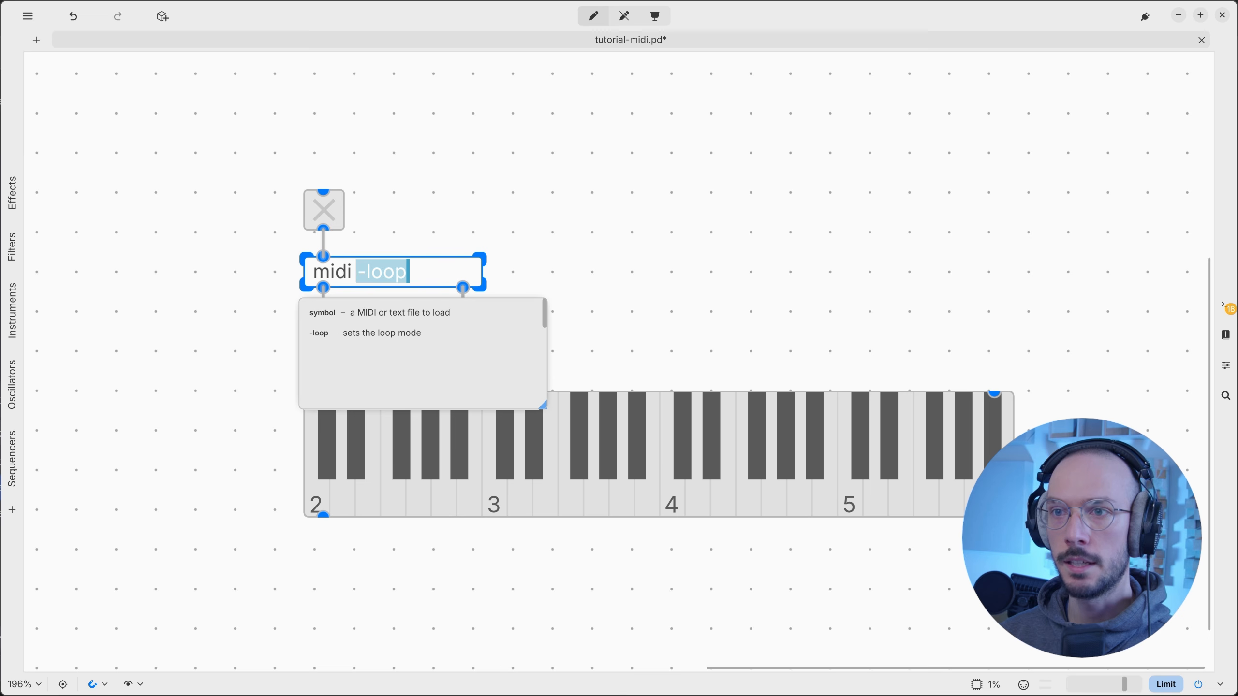
pyautogui.click(439, 202)
# In run mode, load midi-sequence.mid into the player and switch the toggle on to play.
pyautogui.hotkey('ctrl', 'e')
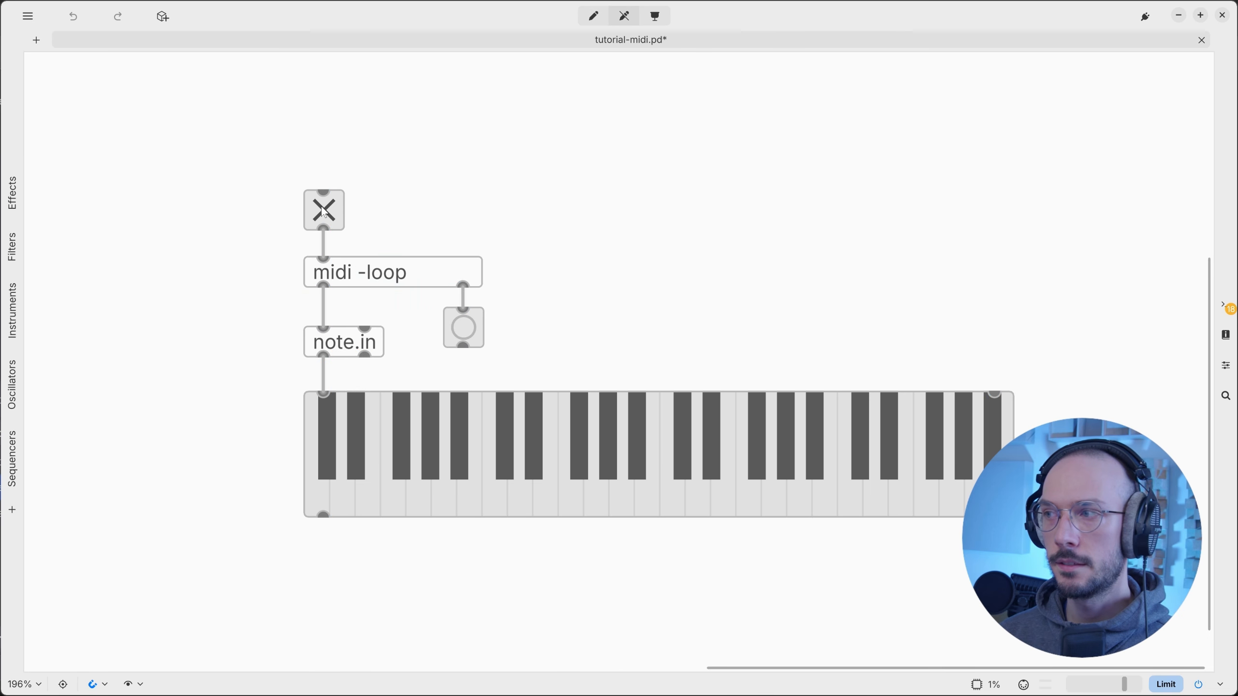
pyautogui.click(411, 272)
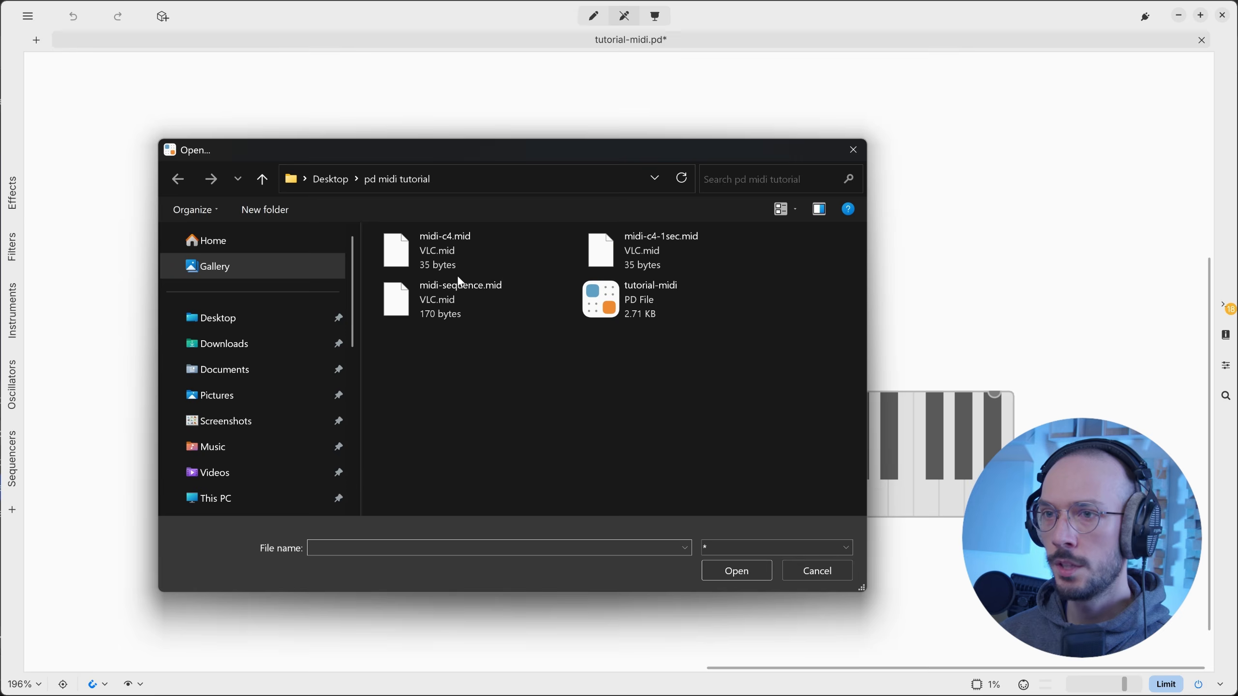
pyautogui.click(467, 298)
pyautogui.click(757, 577)
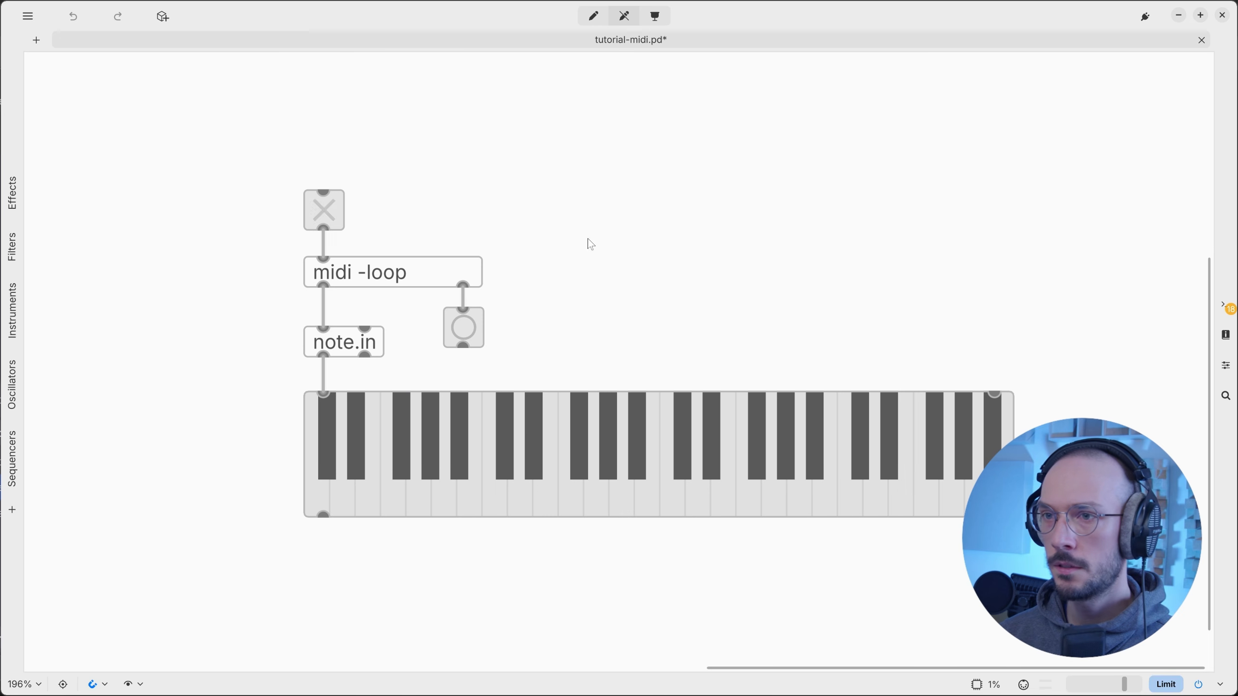
pyautogui.click(318, 207)
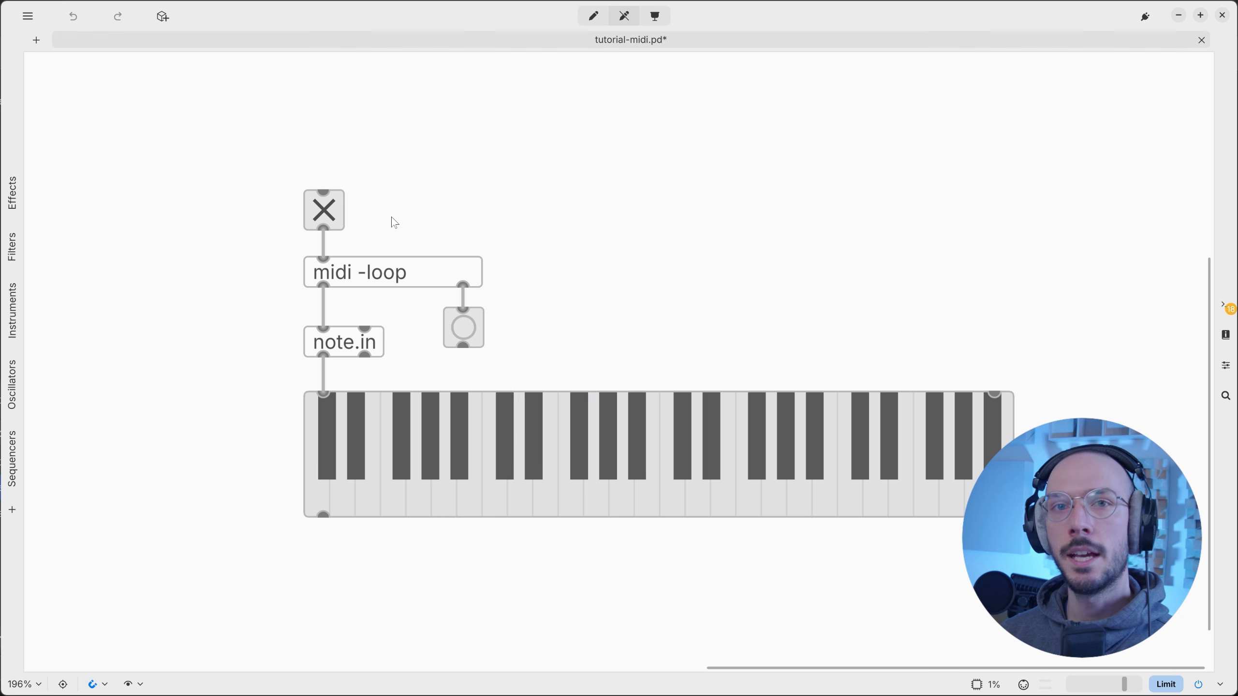
# Back in edit mode, create a 'speed $1' message box.
pyautogui.hotkey('ctrl', 'e')
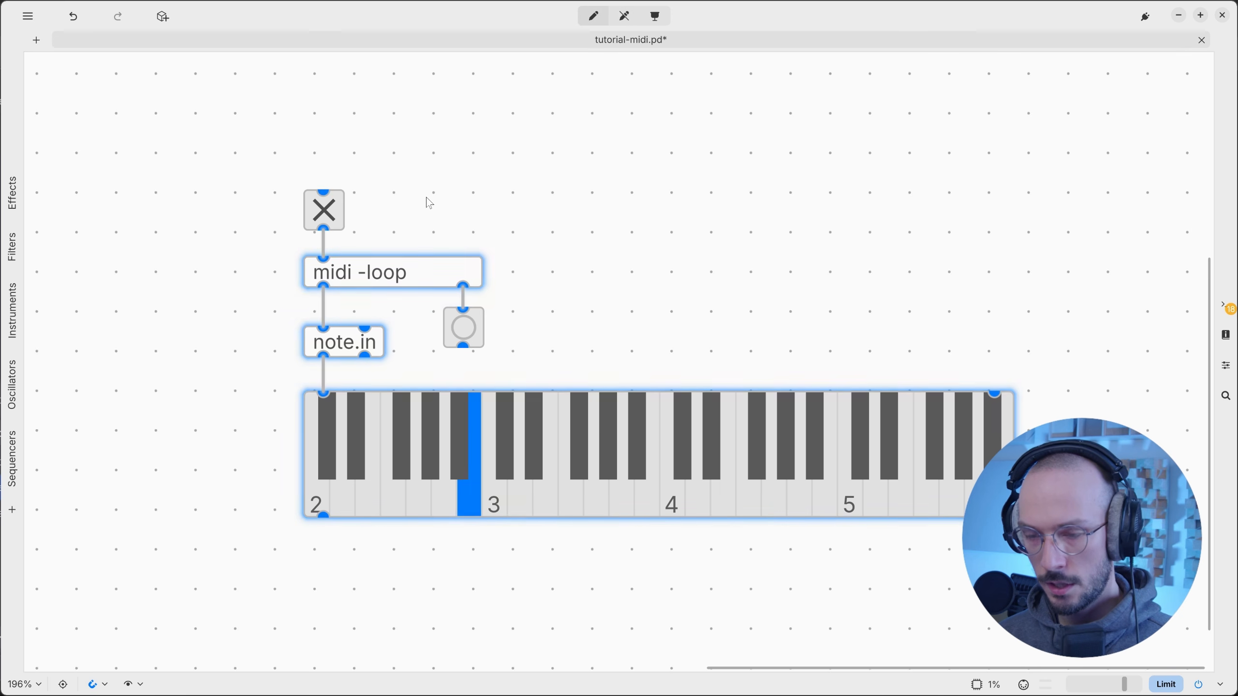
pyautogui.hotkey('ctrl', '1')
pyautogui.write('speed')
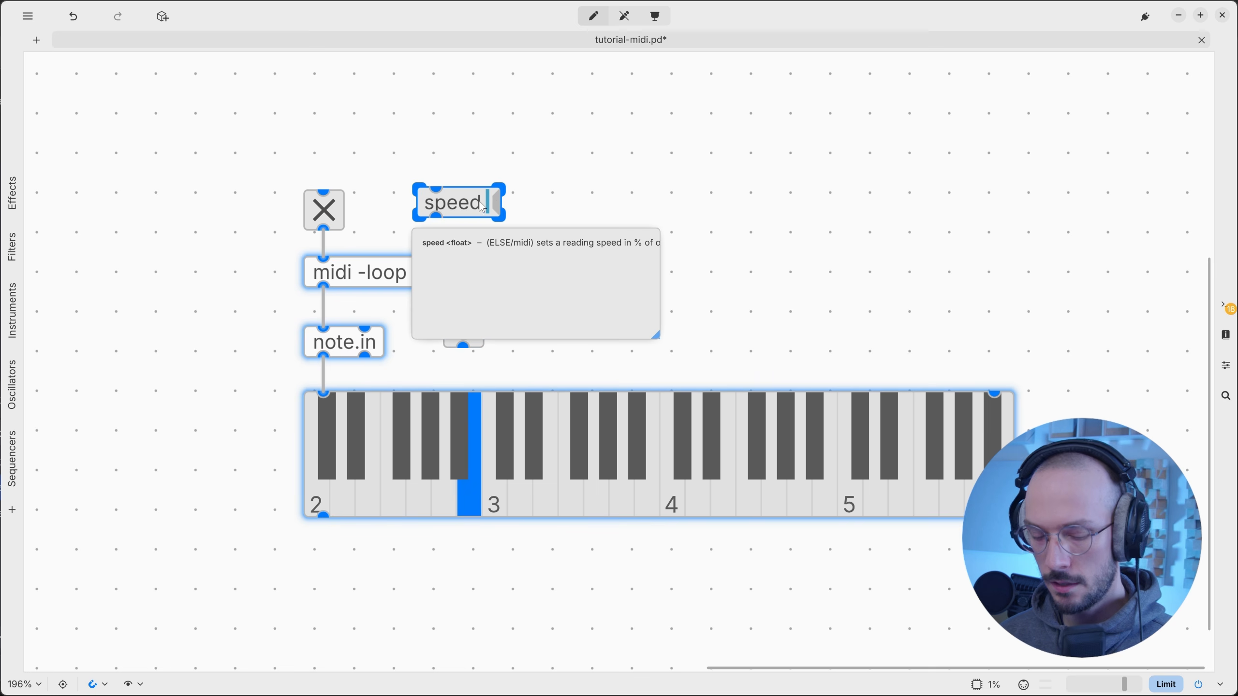
pyautogui.write(' $1')
pyautogui.click(511, 160)
pyautogui.scroll(2, 491, 166)
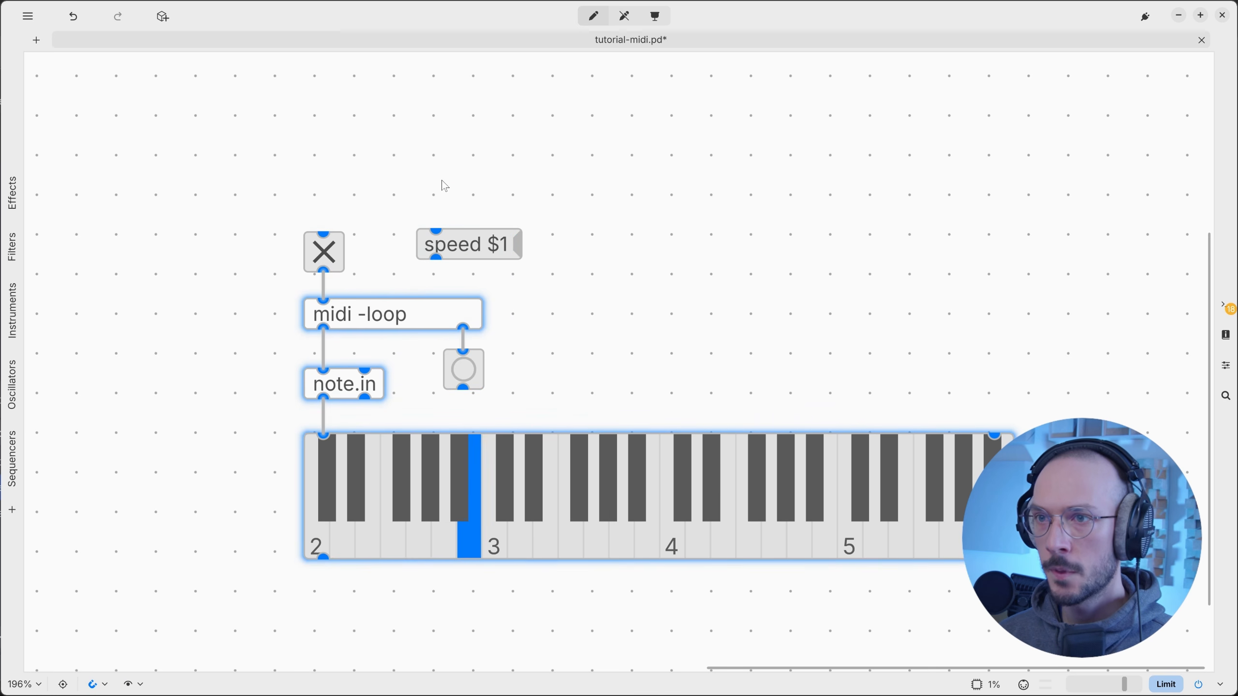
# Place a horizontal slider from the object palette above the speed message.
pyautogui.click(163, 17)
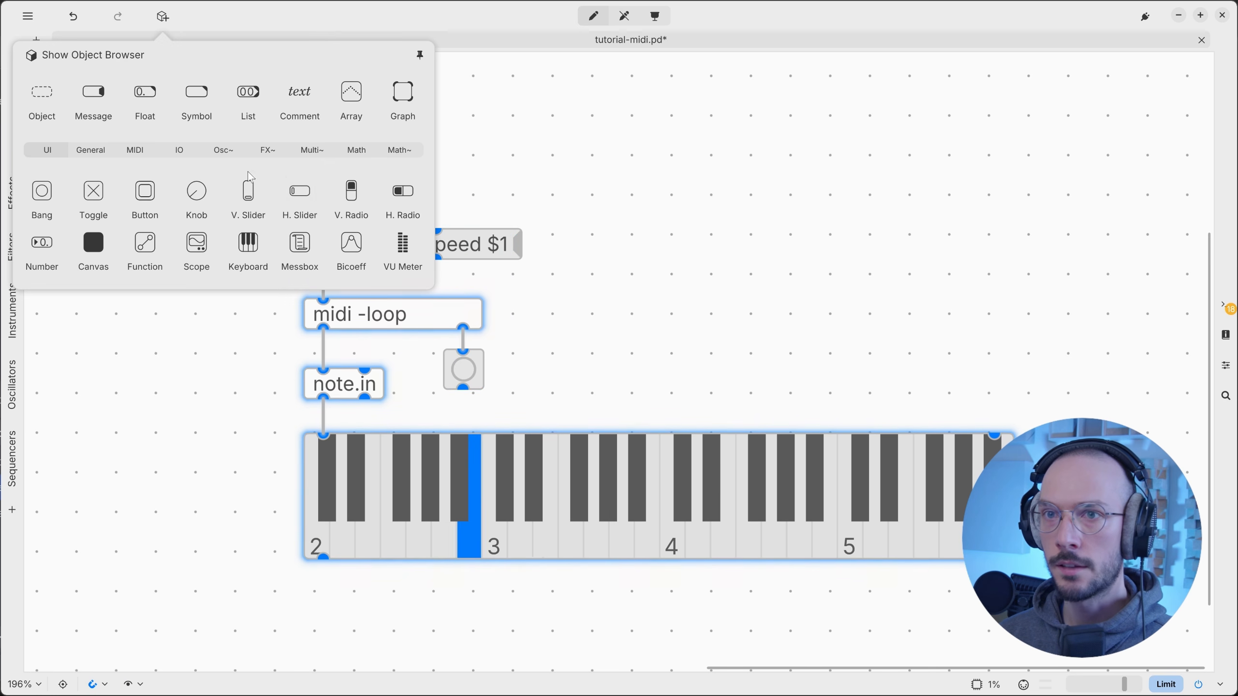
pyautogui.moveTo(300, 190); pyautogui.dragTo(549, 188)
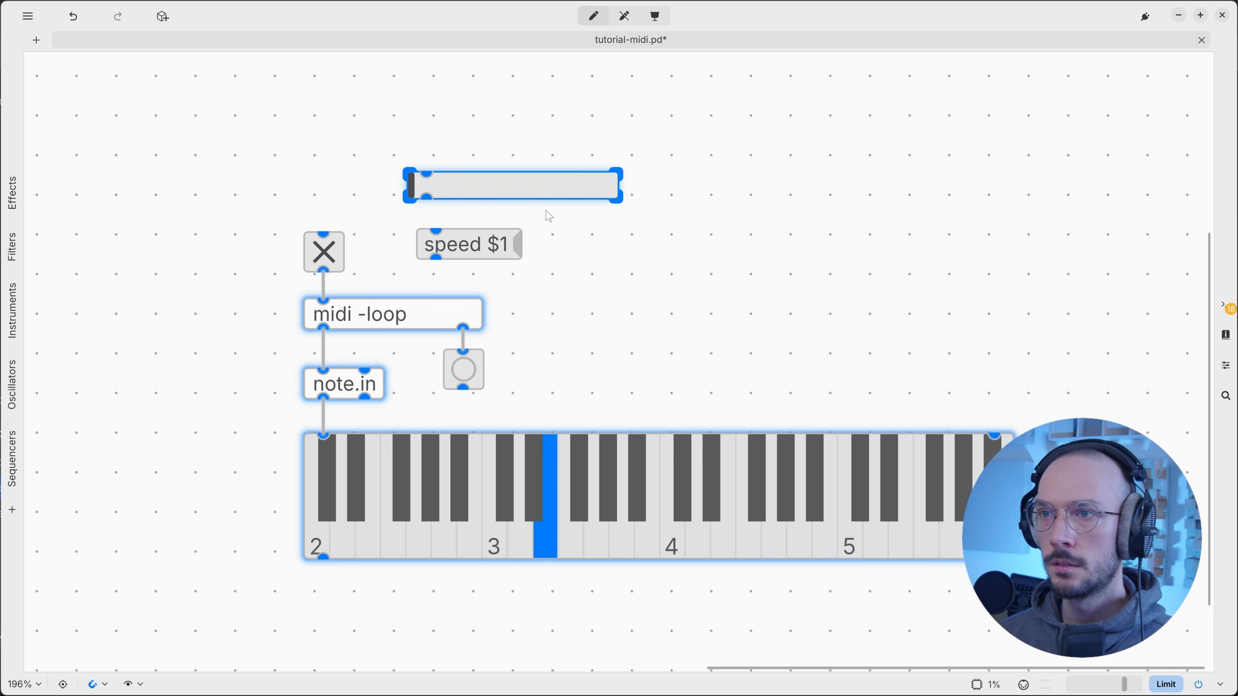
pyautogui.click(549, 185)
pyautogui.click(1225, 305)
pyautogui.click(510, 242)
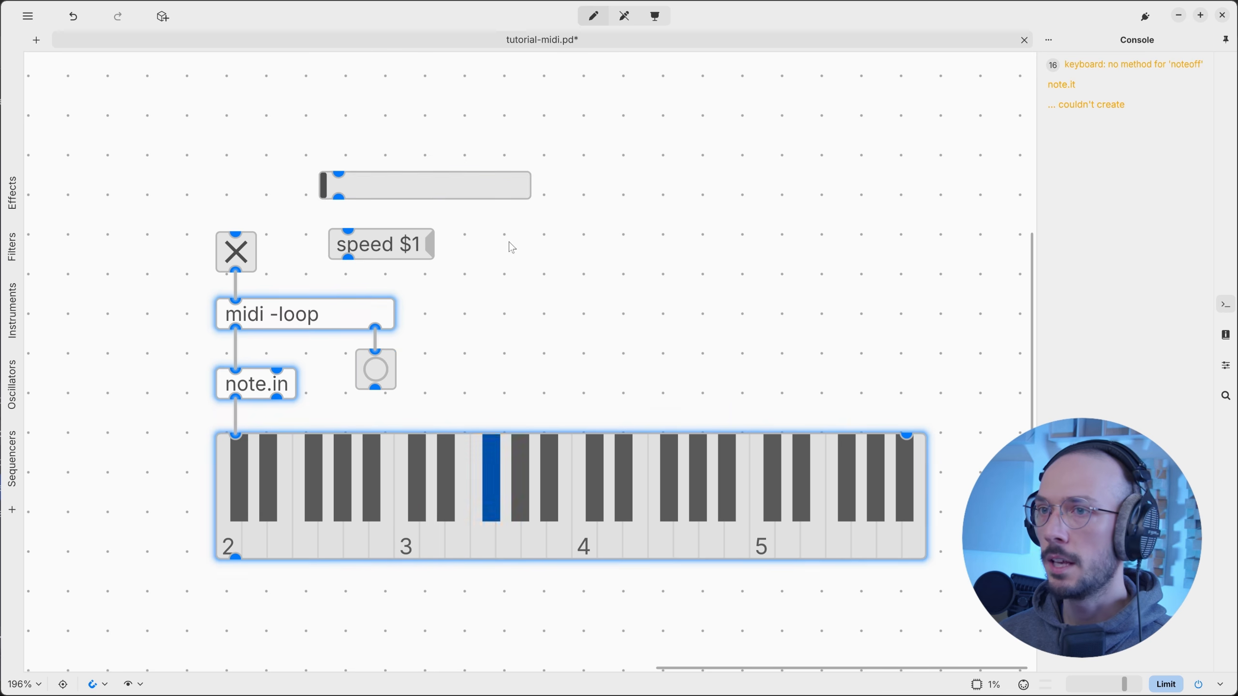
# Set the slider's minimum to 0 and maximum to 200 in its properties, then enter run mode.
pyautogui.click(511, 188)
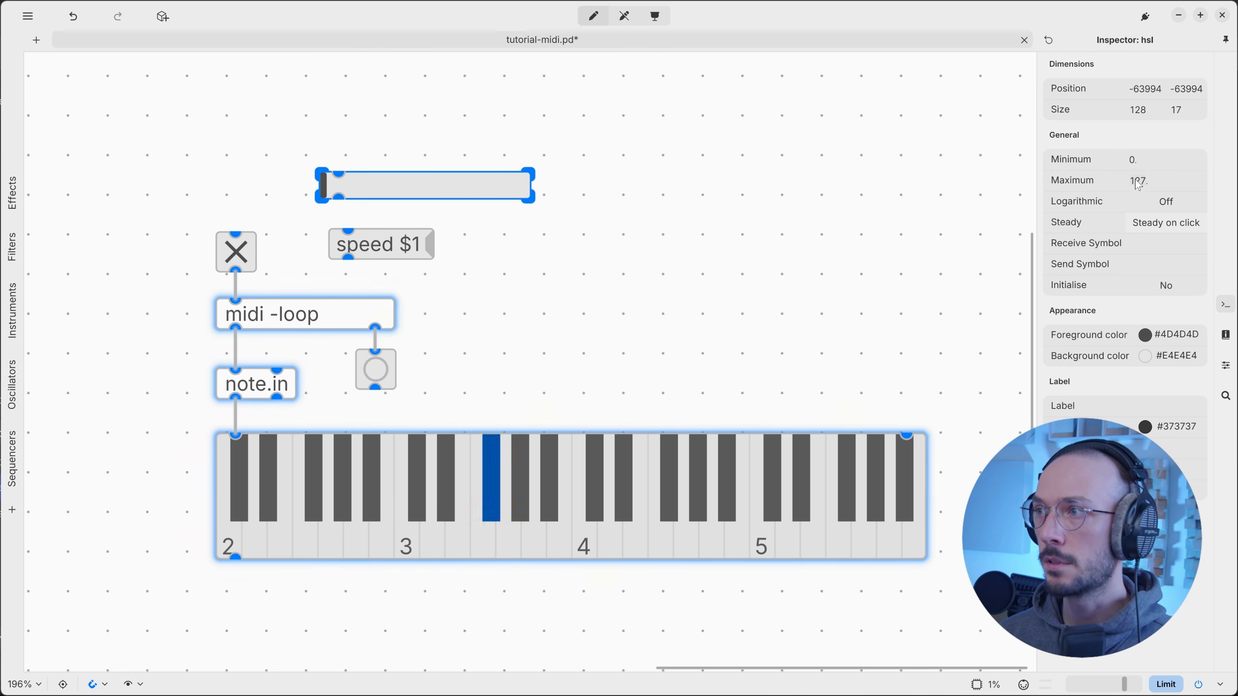
pyautogui.click(1139, 161)
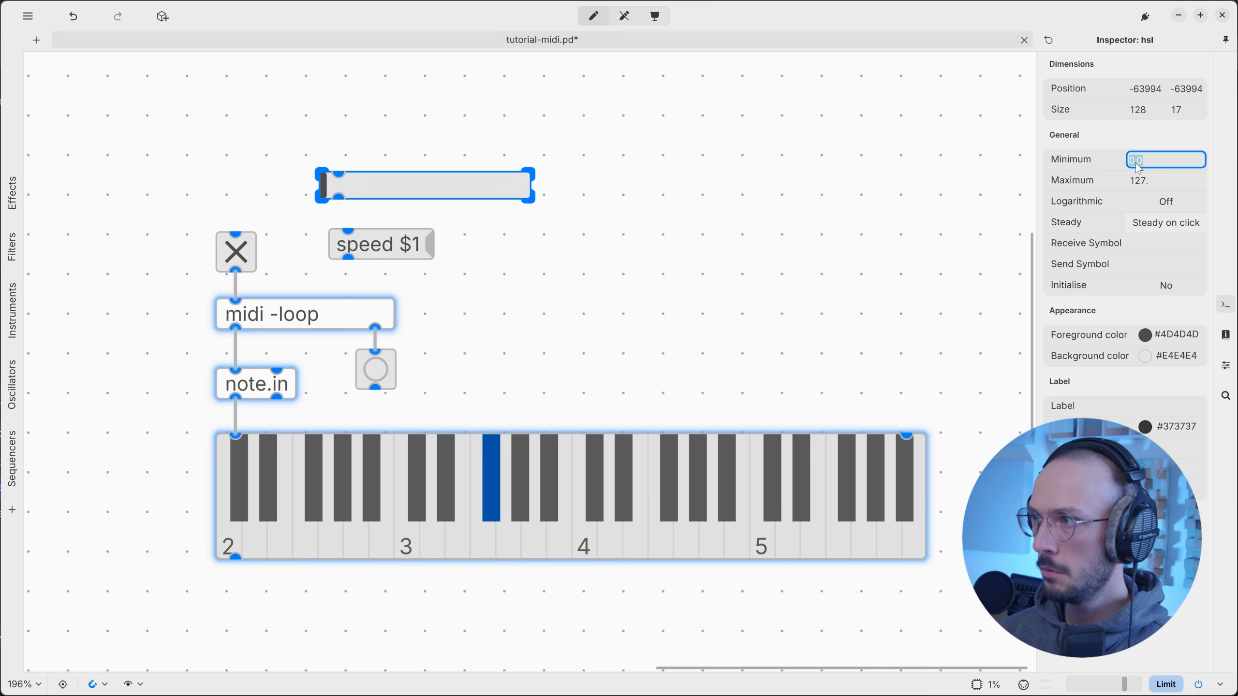
pyautogui.write('1')
pyautogui.press('Tab')
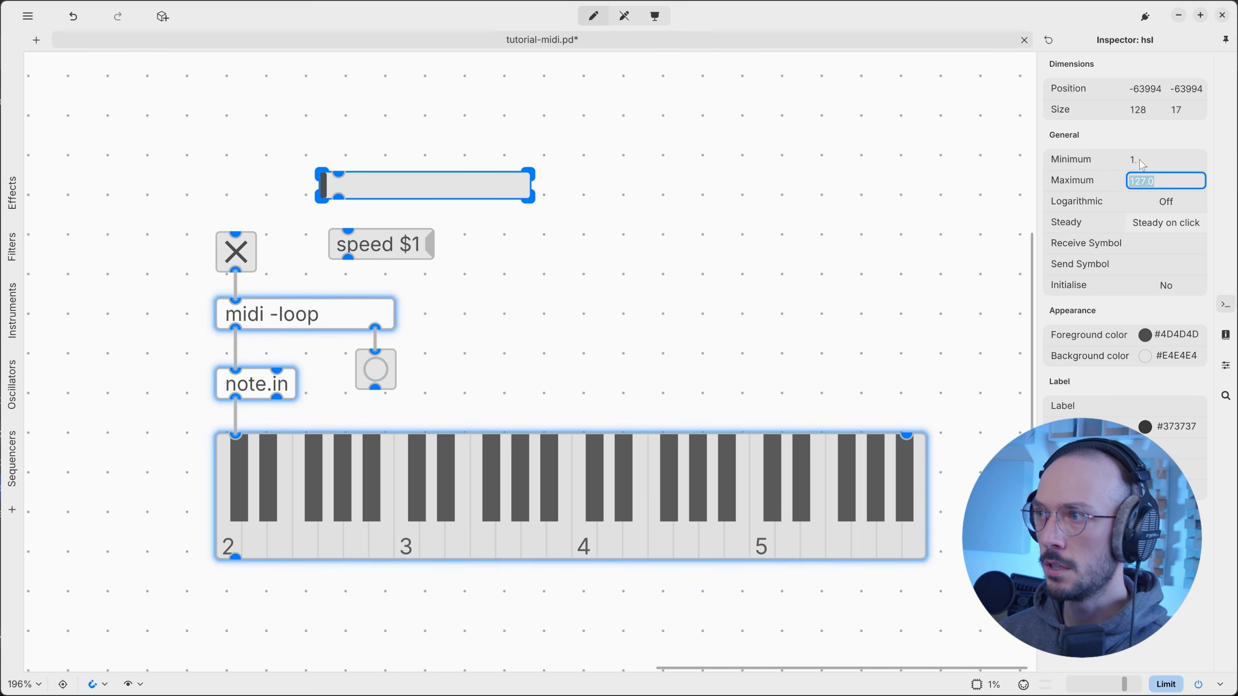
pyautogui.click(1142, 161)
pyautogui.write('0')
pyautogui.press('Return')
pyautogui.click(1138, 182)
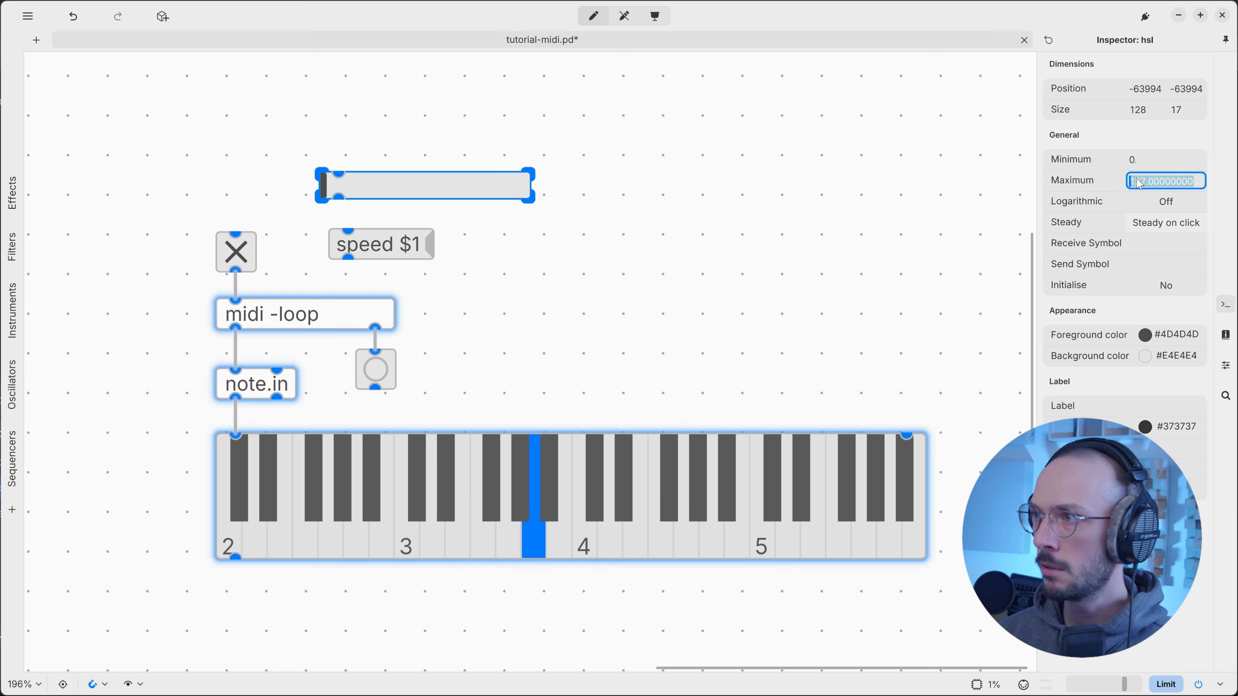
pyautogui.write('200')
pyautogui.press('Return')
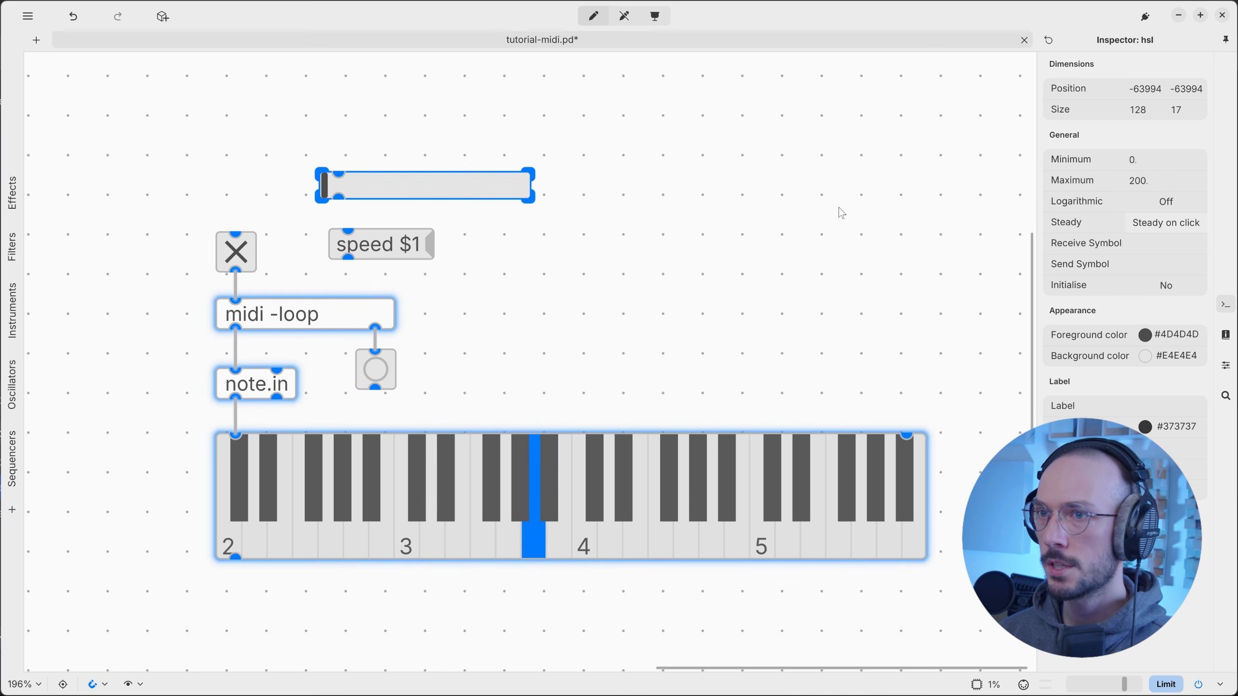
pyautogui.hotkey('ctrl', 'e')
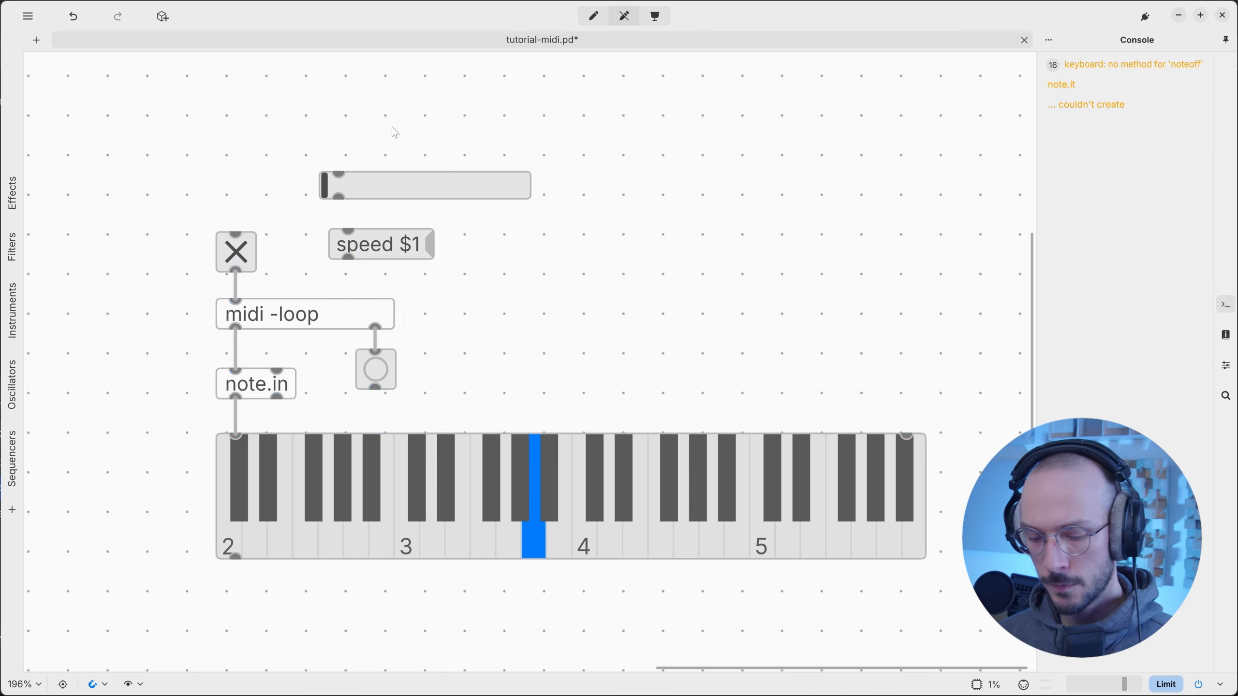
# Add a '100' message wired into the slider, connect the slider to speed $1, and send 100.
pyautogui.hotkey('ctrl', '2')
pyautogui.write('100')
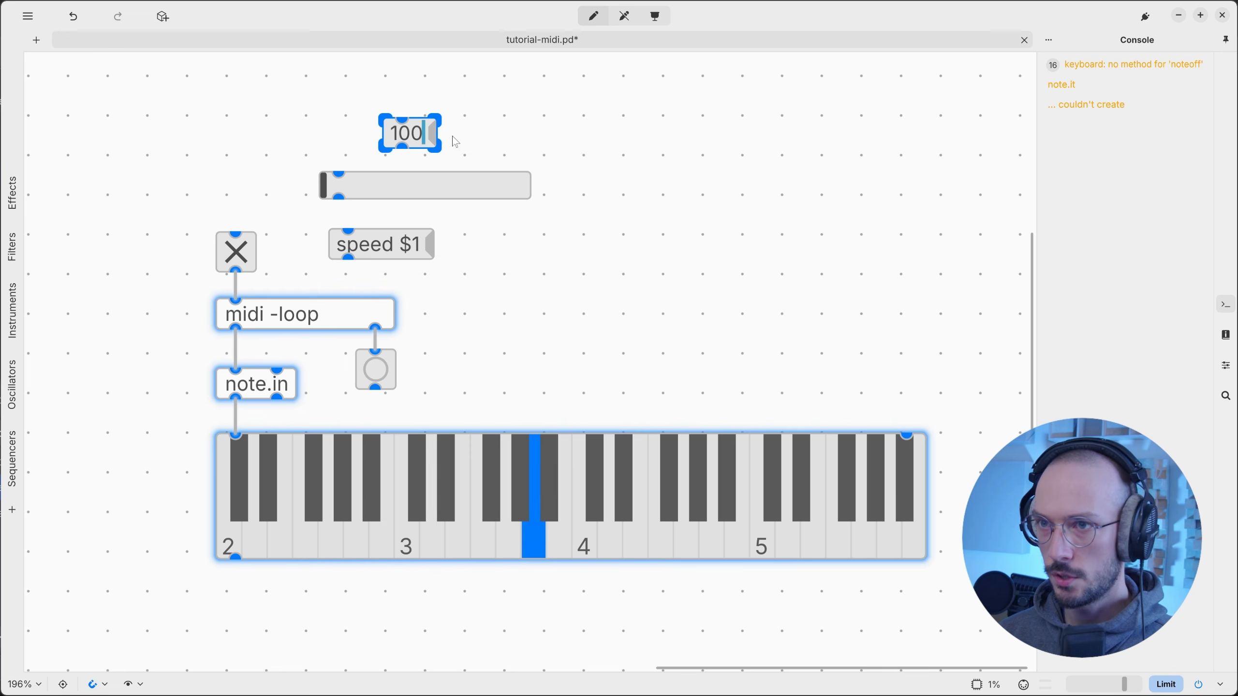
pyautogui.click(452, 138)
pyautogui.moveTo(401, 146); pyautogui.dragTo(338, 173)
pyautogui.moveTo(419, 134); pyautogui.dragTo(358, 148)
pyautogui.moveTo(338, 197); pyautogui.dragTo(236, 299)
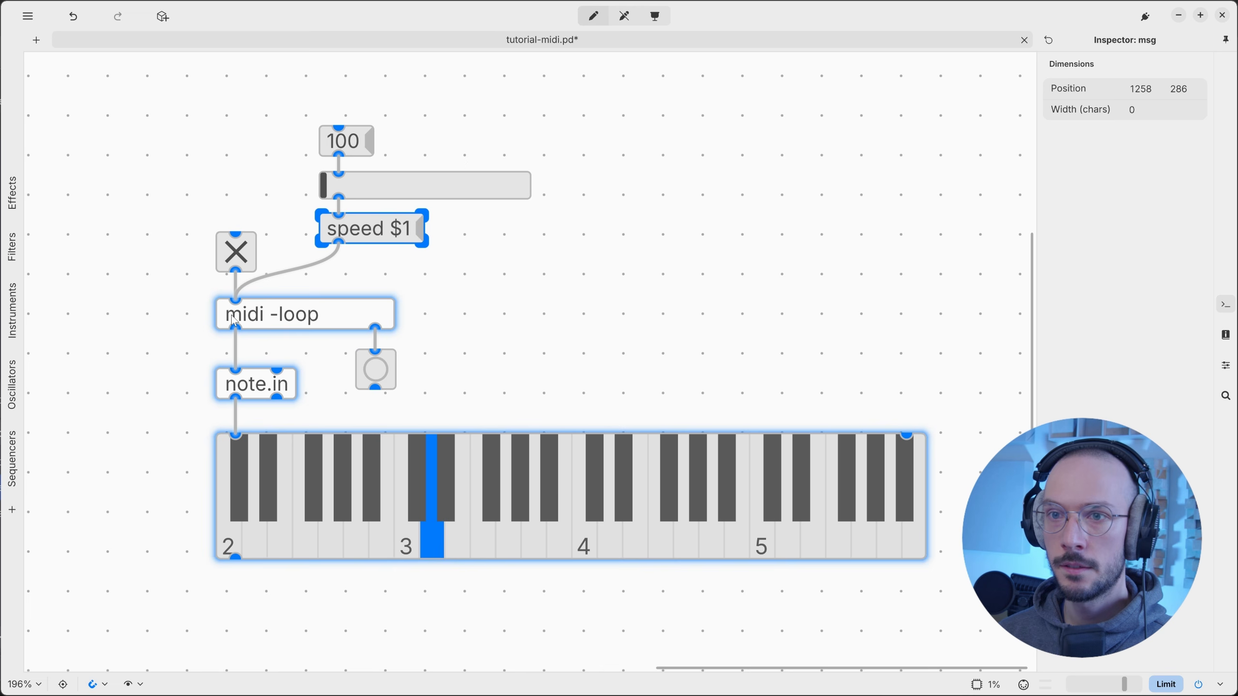
pyautogui.keyDown('ctrl'); pyautogui.click(361, 146); pyautogui.keyUp('ctrl')
pyautogui.hotkey('ctrl', 'e')
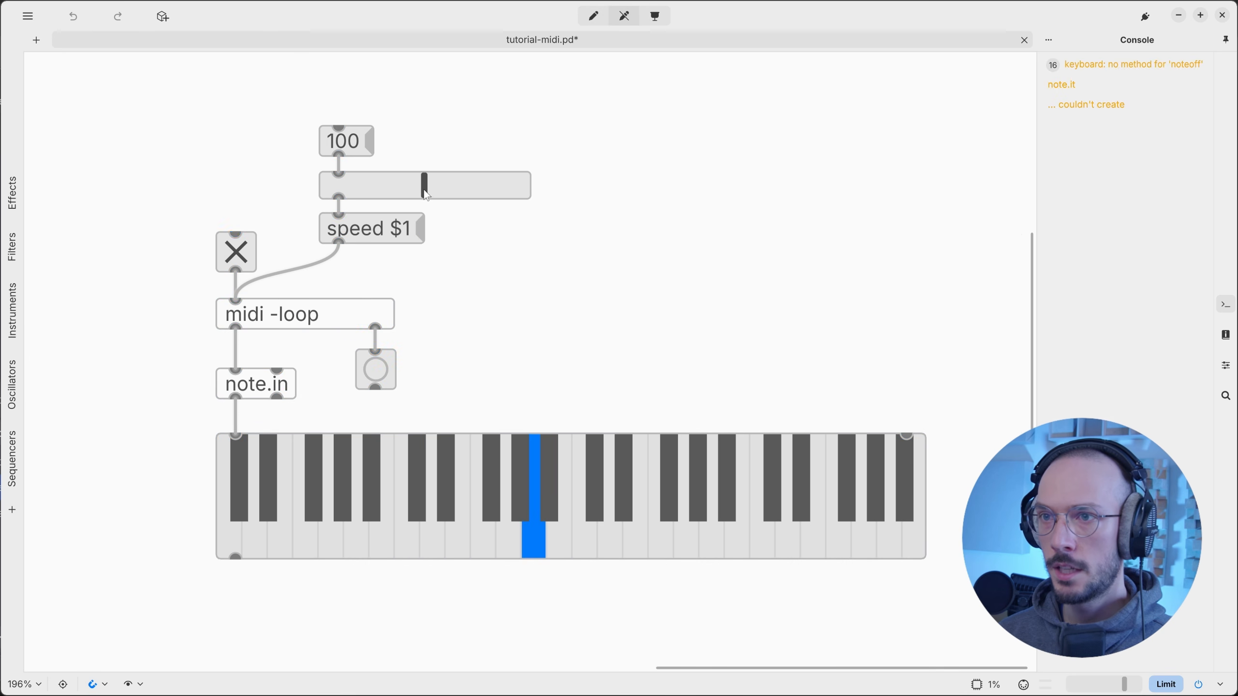
# Drag the slider down to minimum and back up to vary playback speed.
pyautogui.moveTo(426, 193); pyautogui.dragTo(344, 202)
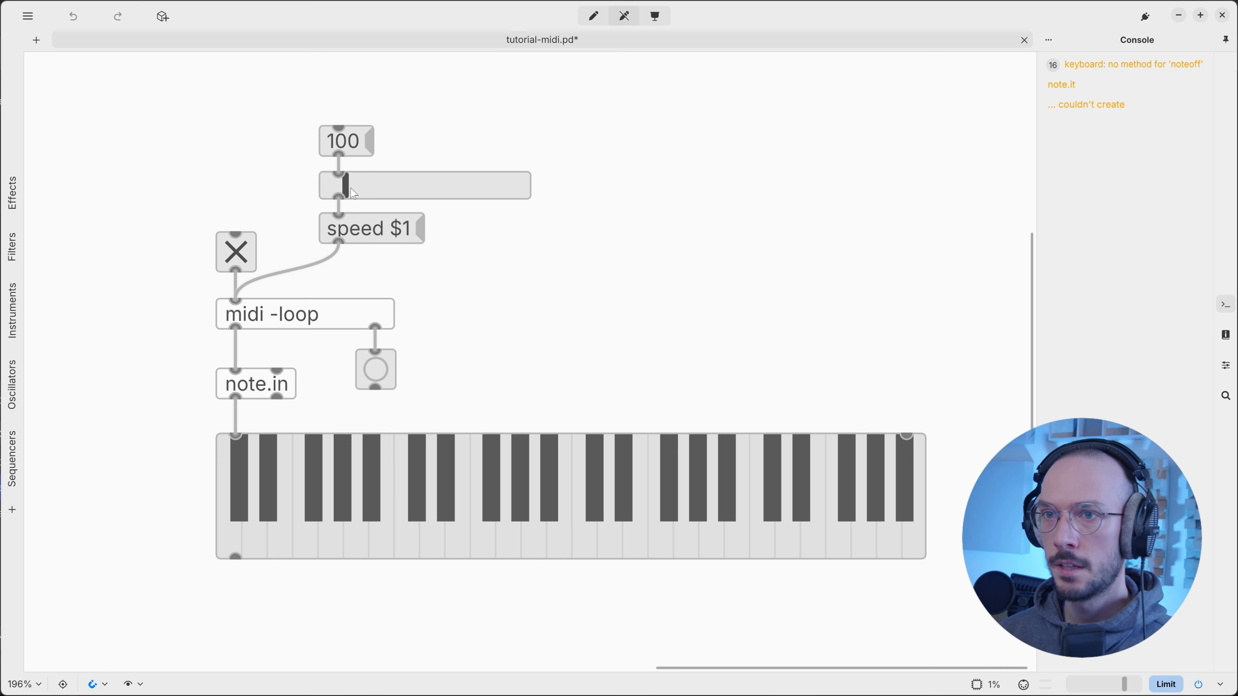
pyautogui.moveTo(353, 193); pyautogui.dragTo(321, 190)
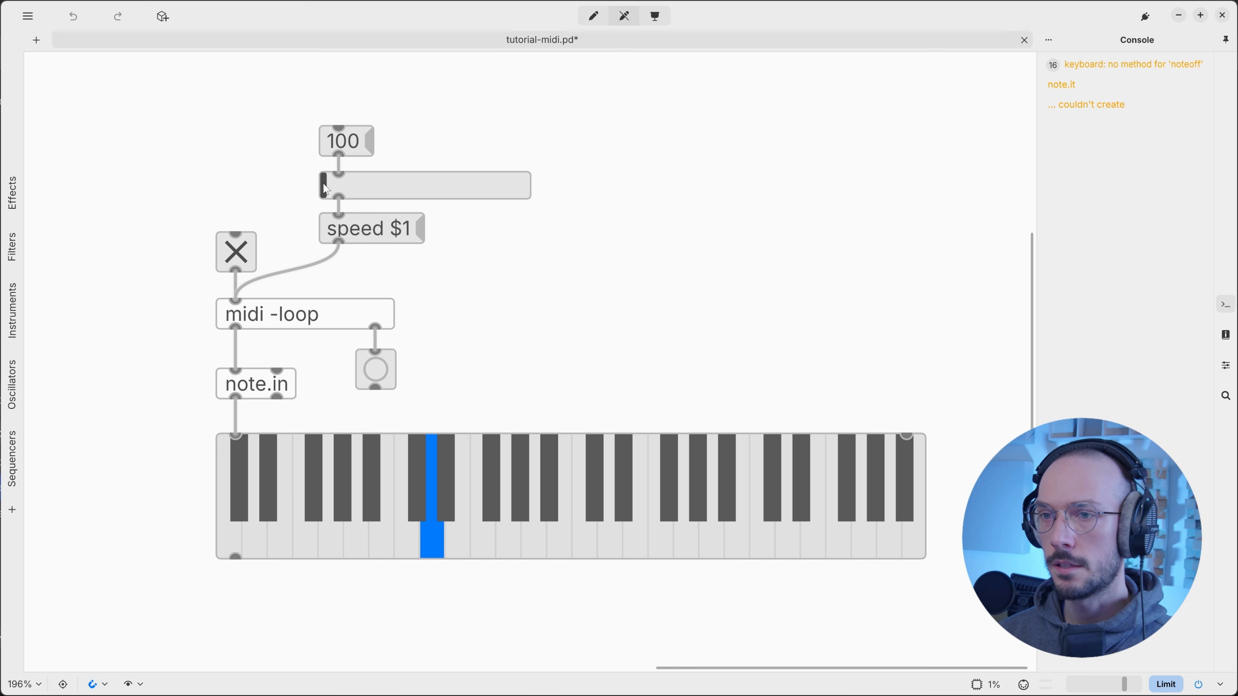
pyautogui.moveTo(326, 190); pyautogui.dragTo(400, 190)
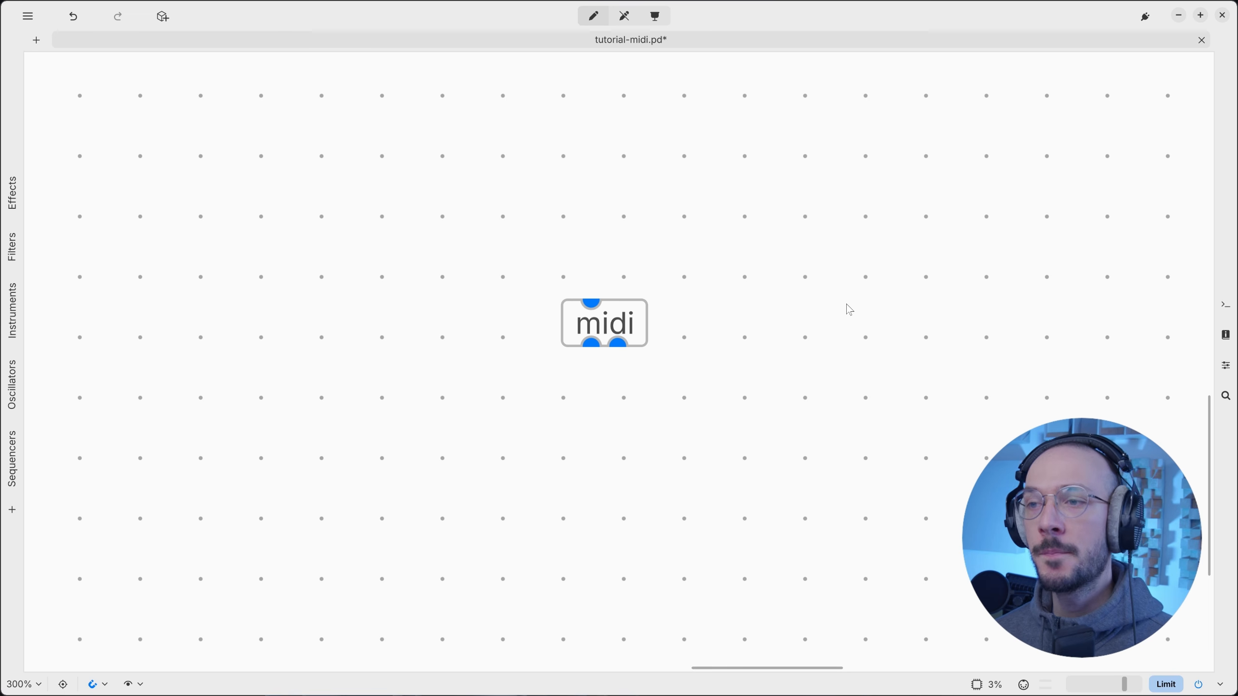
pyautogui.moveTo(497, 232); pyautogui.dragTo(716, 414)
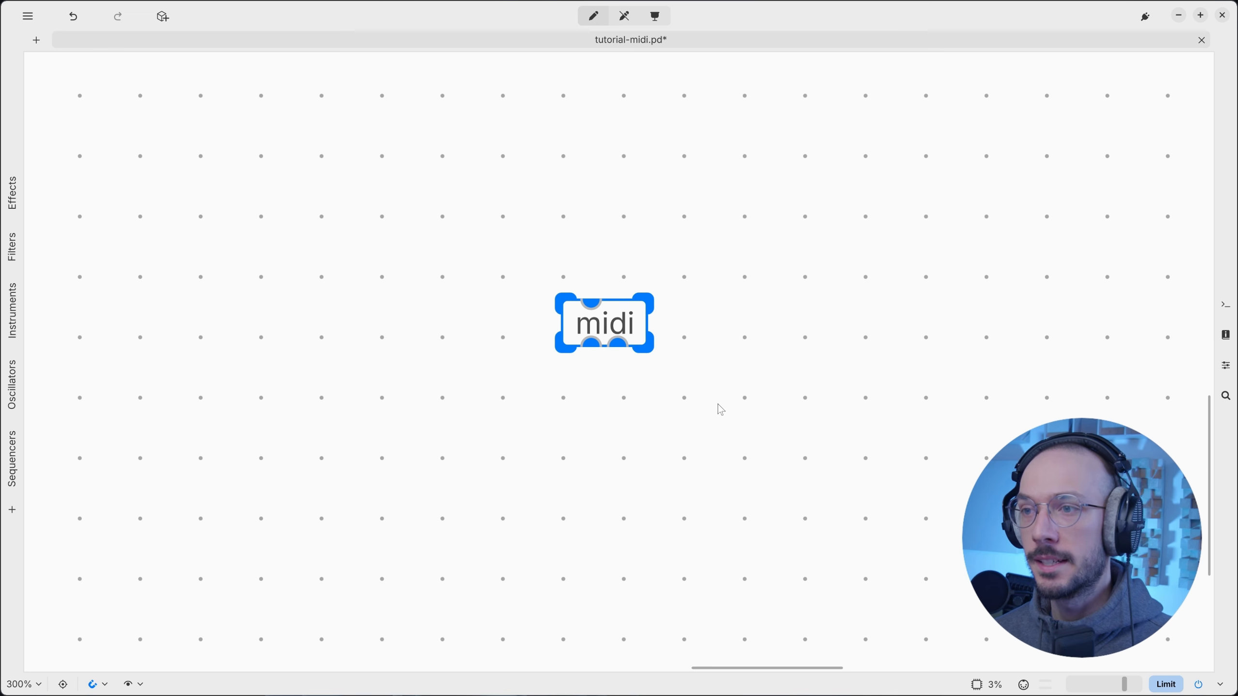
# Create a 'record' message and a duplicate edited to 'stop' above the midi object.
pyautogui.click(731, 398)
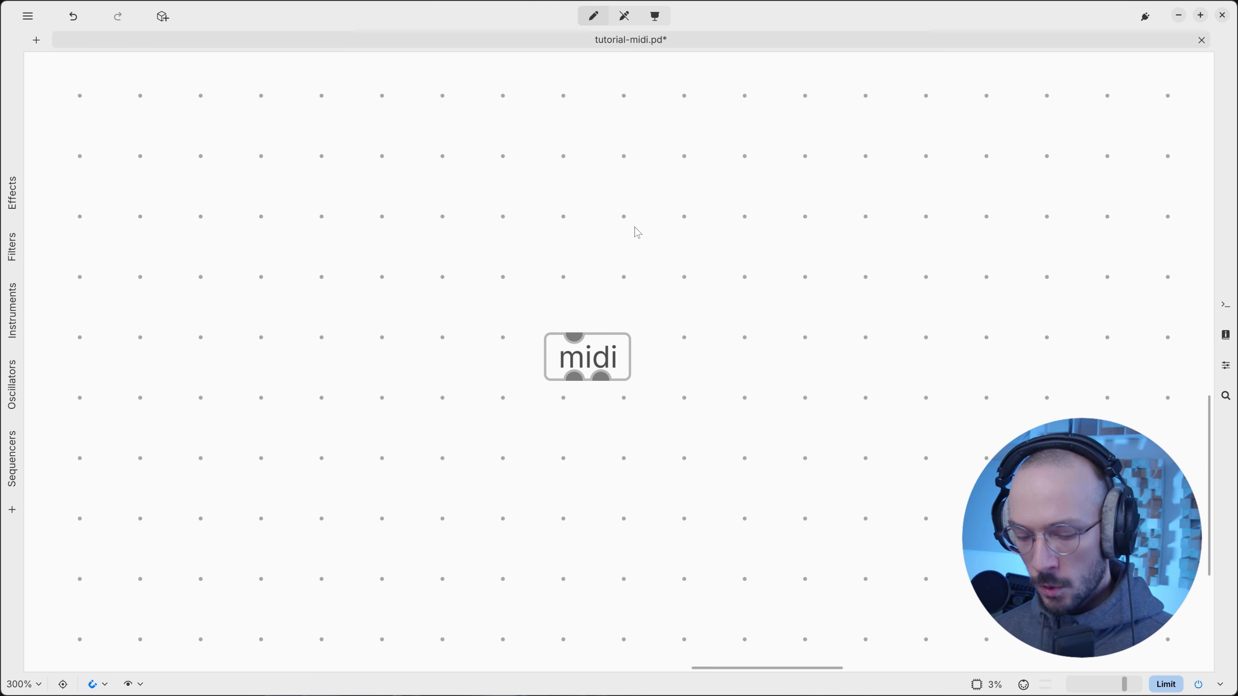
pyautogui.hotkey('ctrl', '2')
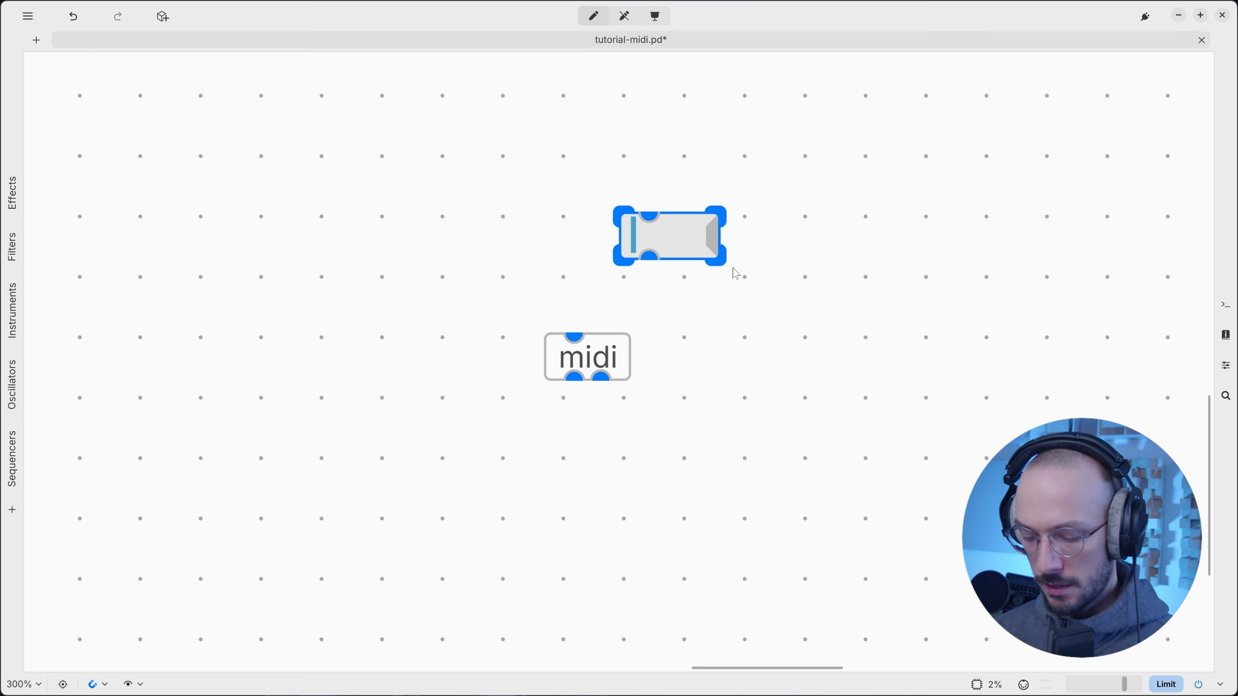
pyautogui.write('record')
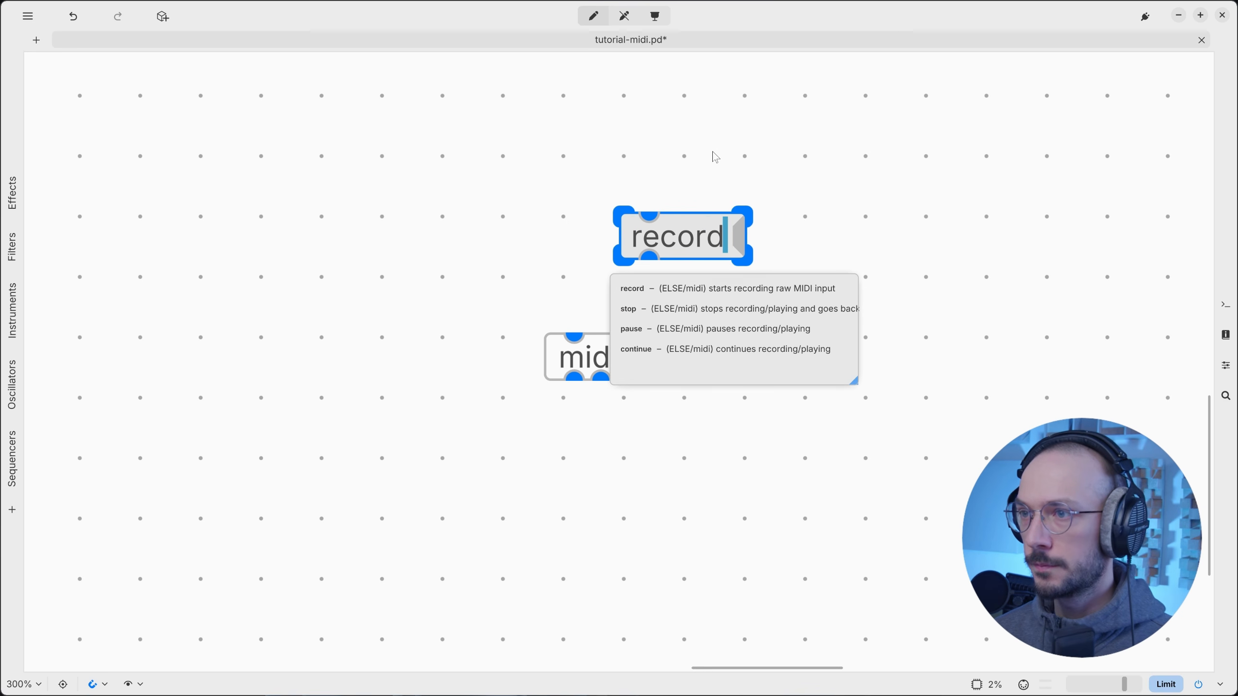
pyautogui.hotkey('ctrl', 'd')
pyautogui.moveTo(822, 257); pyautogui.dragTo(810, 228)
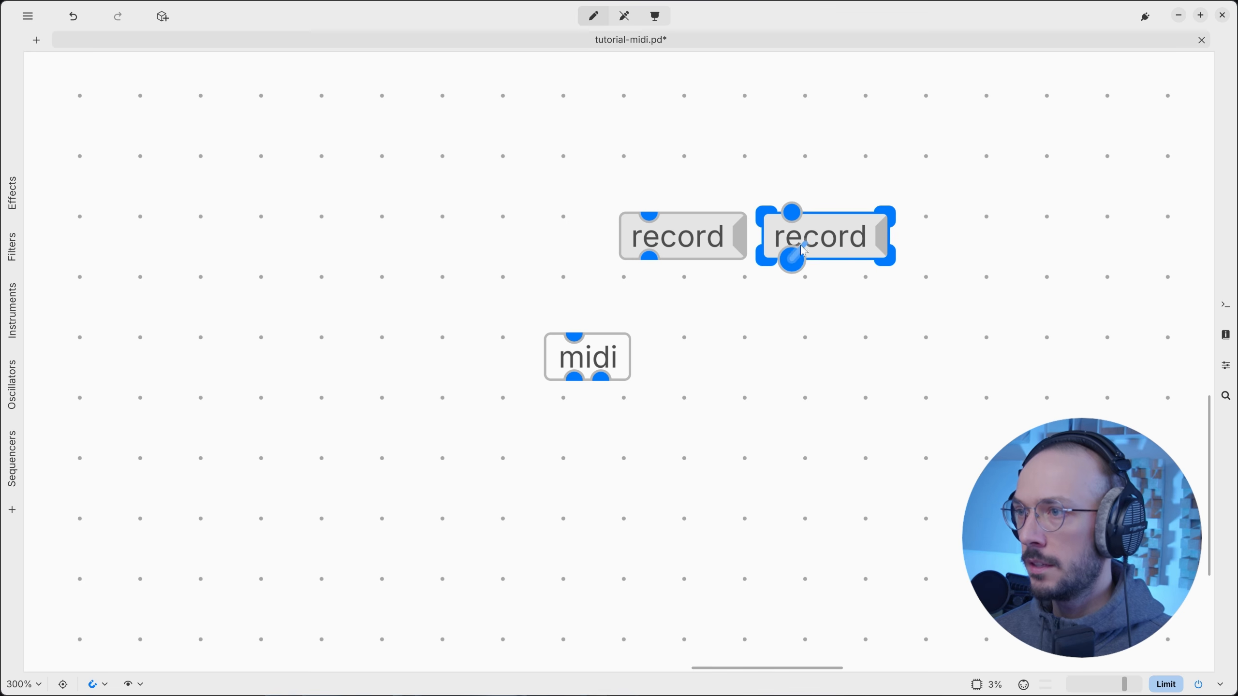
pyautogui.doubleClick(824, 237)
pyautogui.write('stop')
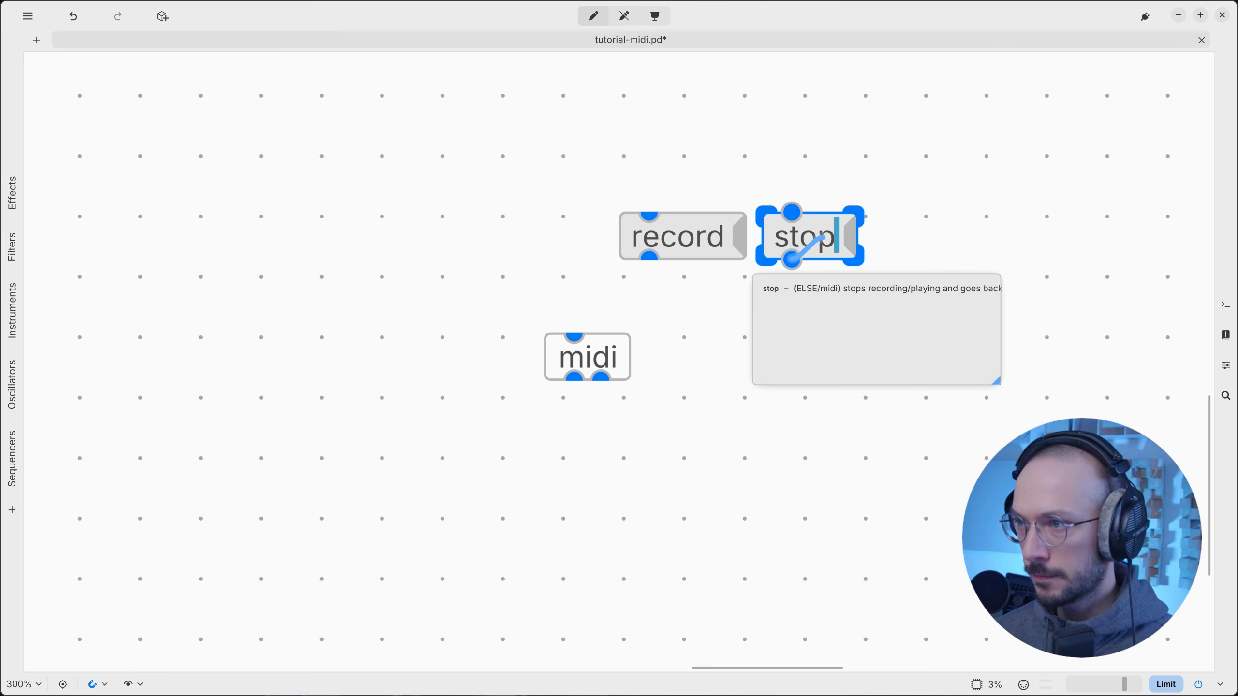
pyautogui.click(871, 317)
# Add a 'save test01.mid' message beside stop and arrange all three above midi, wired in.
pyautogui.hotkey('ctrl', '1')
pyautogui.write('save')
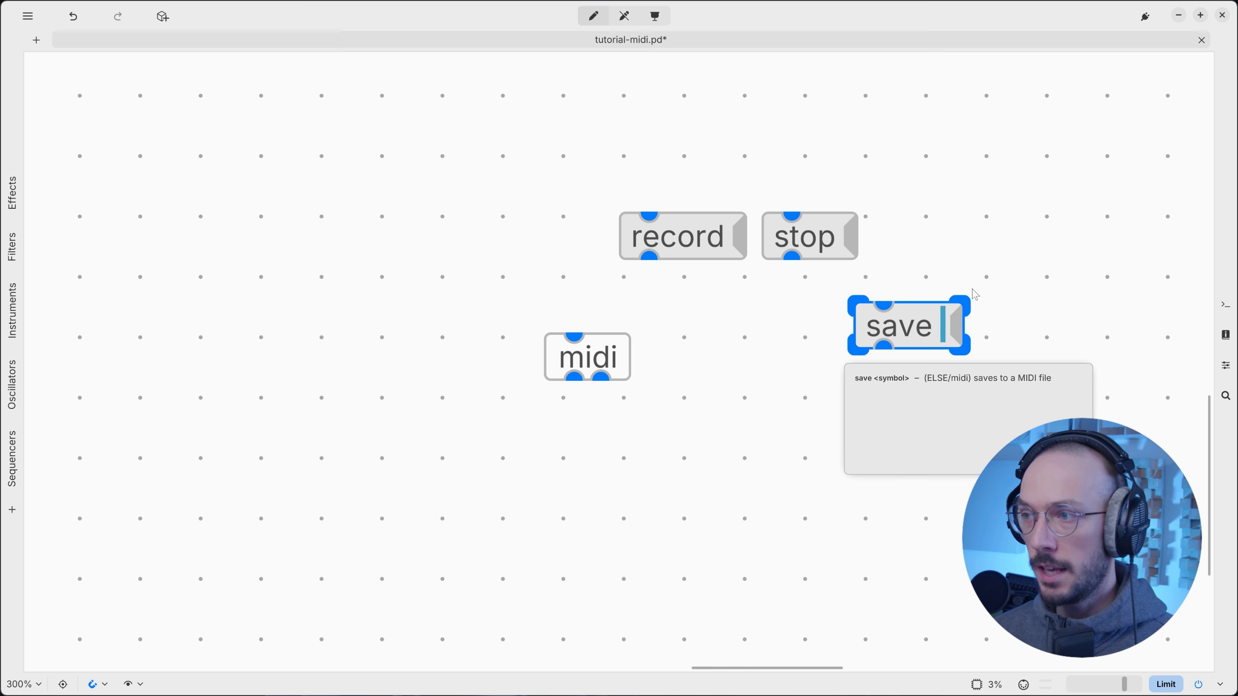
pyautogui.write(' t')
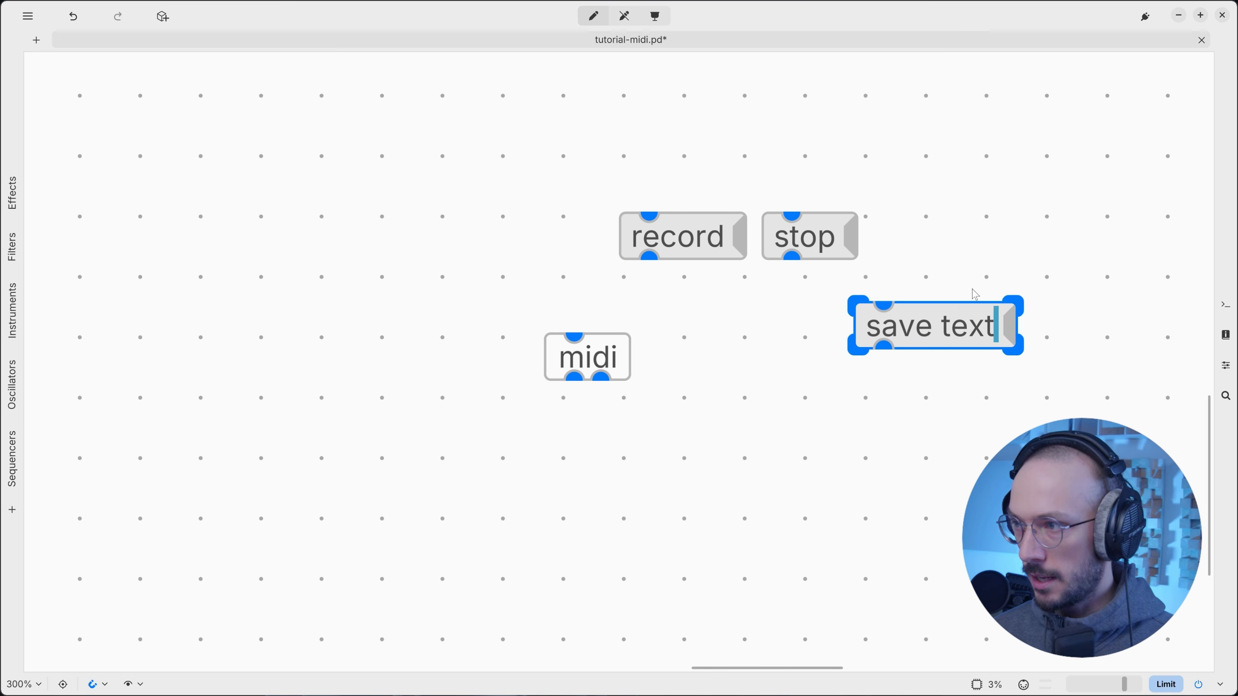
pyautogui.write('est0')
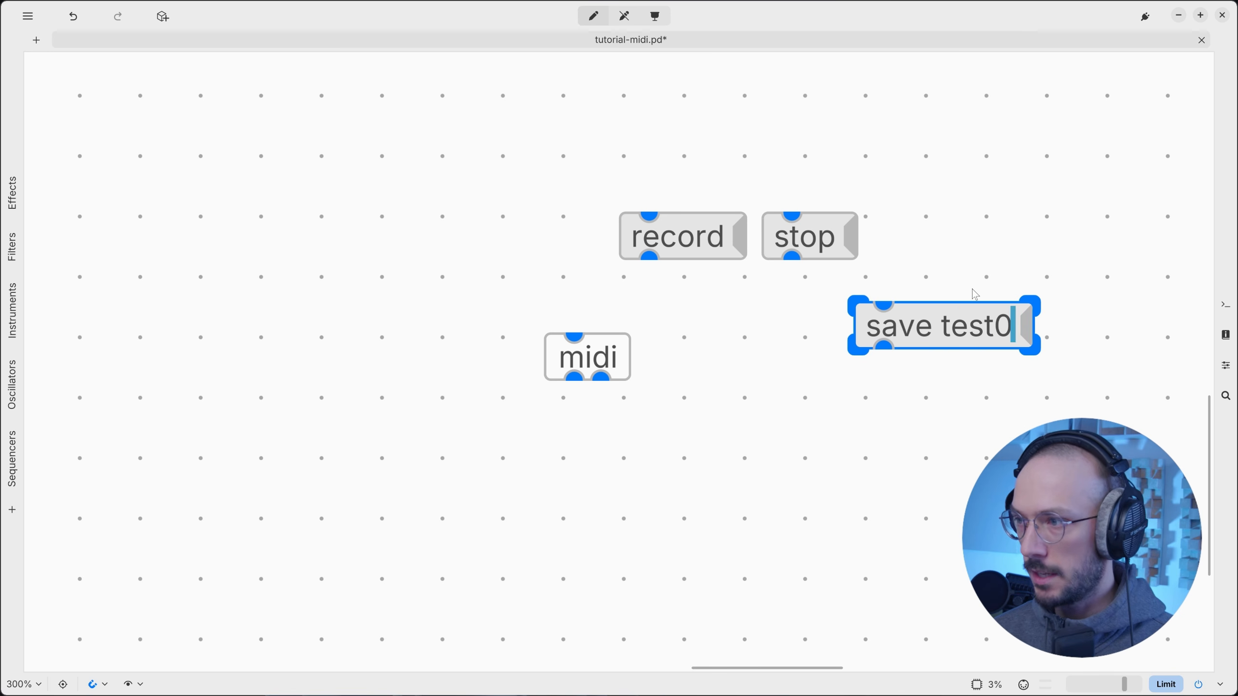
pyautogui.write('1.mid')
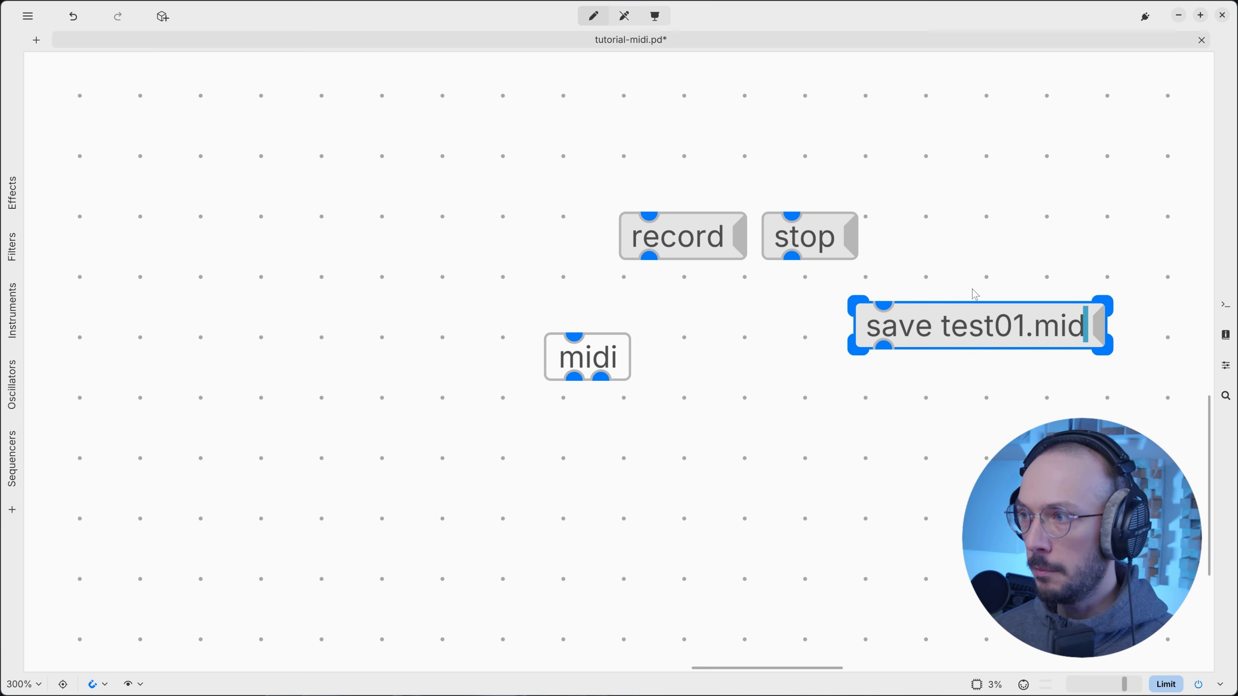
pyautogui.click(992, 259)
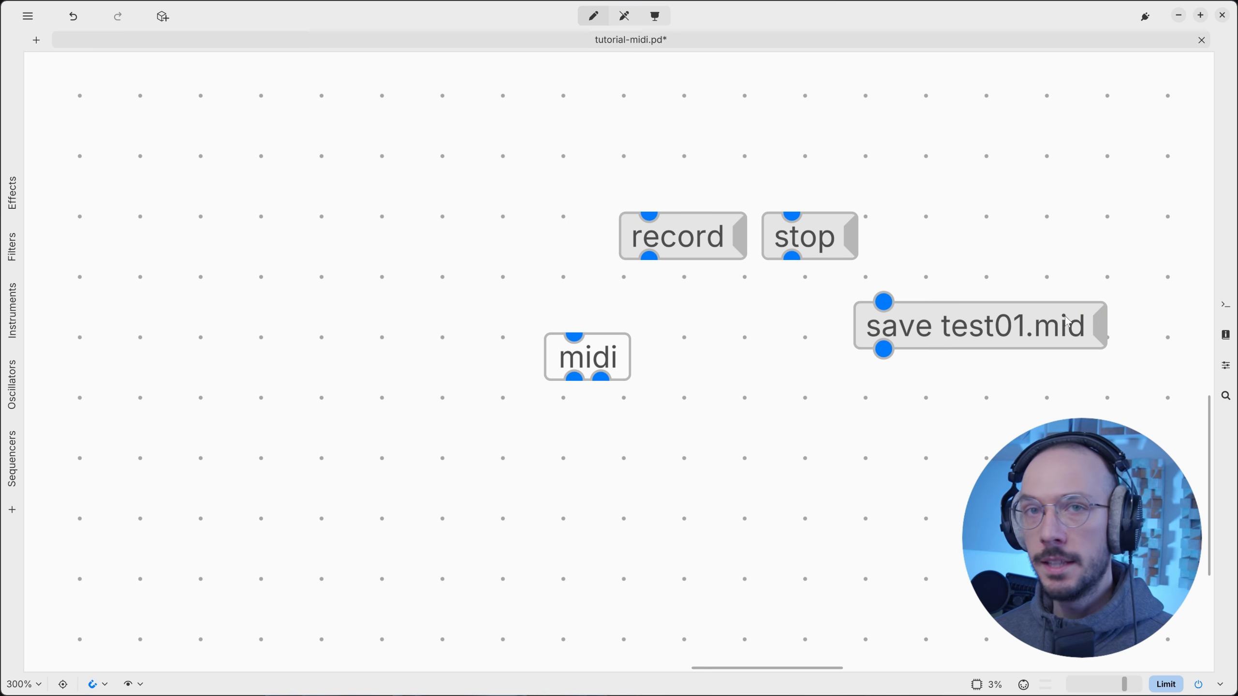
pyautogui.moveTo(1065, 315); pyautogui.dragTo(1085, 226)
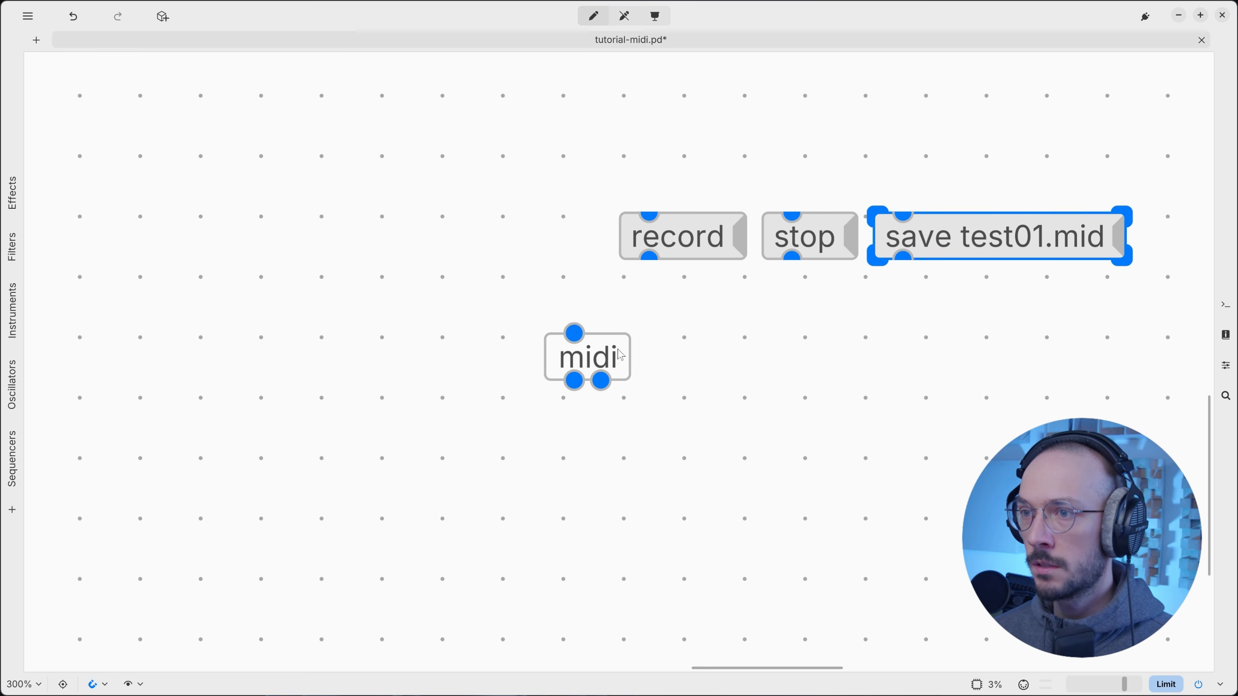
pyautogui.moveTo(620, 354); pyautogui.dragTo(506, 370)
pyautogui.moveTo(977, 310); pyautogui.dragTo(461, 347)
pyautogui.click(594, 351)
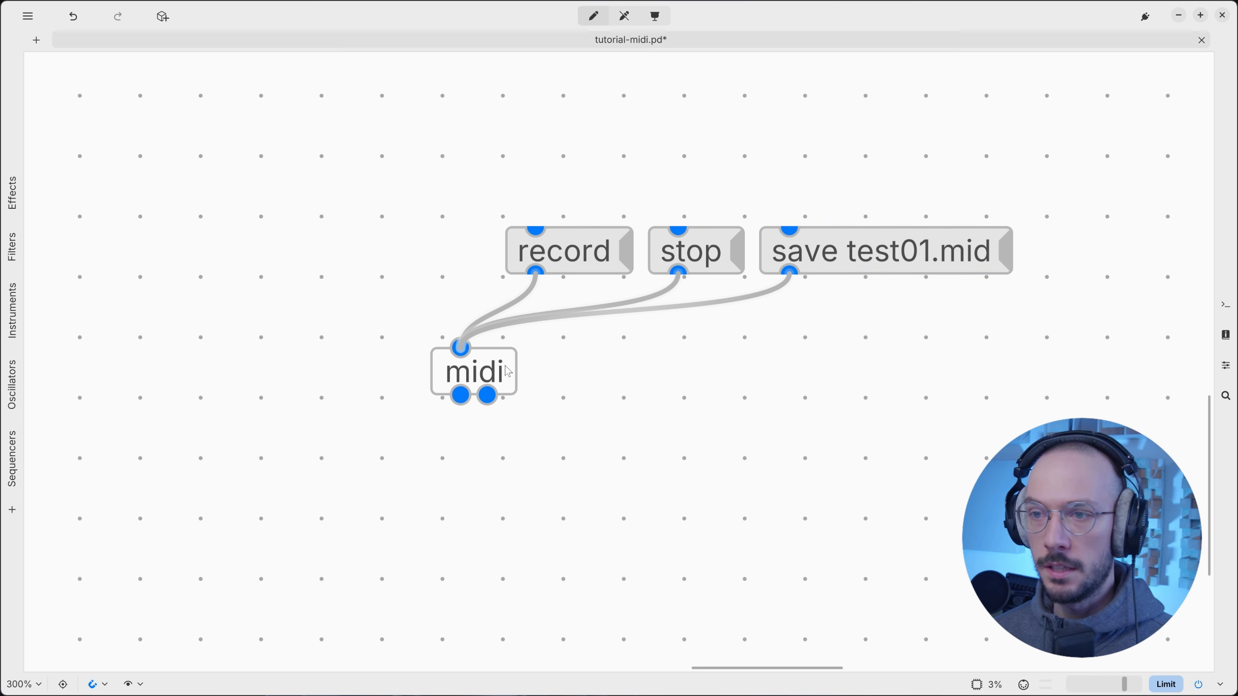
# Marquee-select the metro, rand.i and makenote patch and drag it above the record/stop/save messages.
pyautogui.scroll(-2, 716, 441)
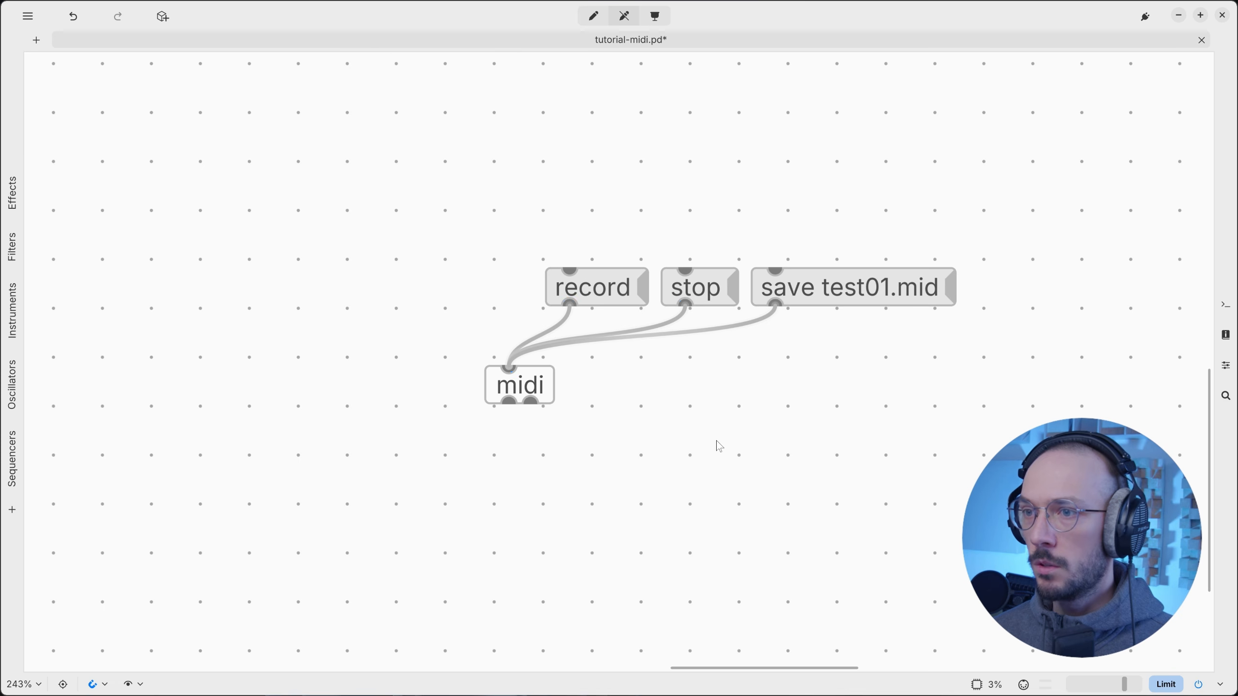
pyautogui.scroll(-5, 762, 436)
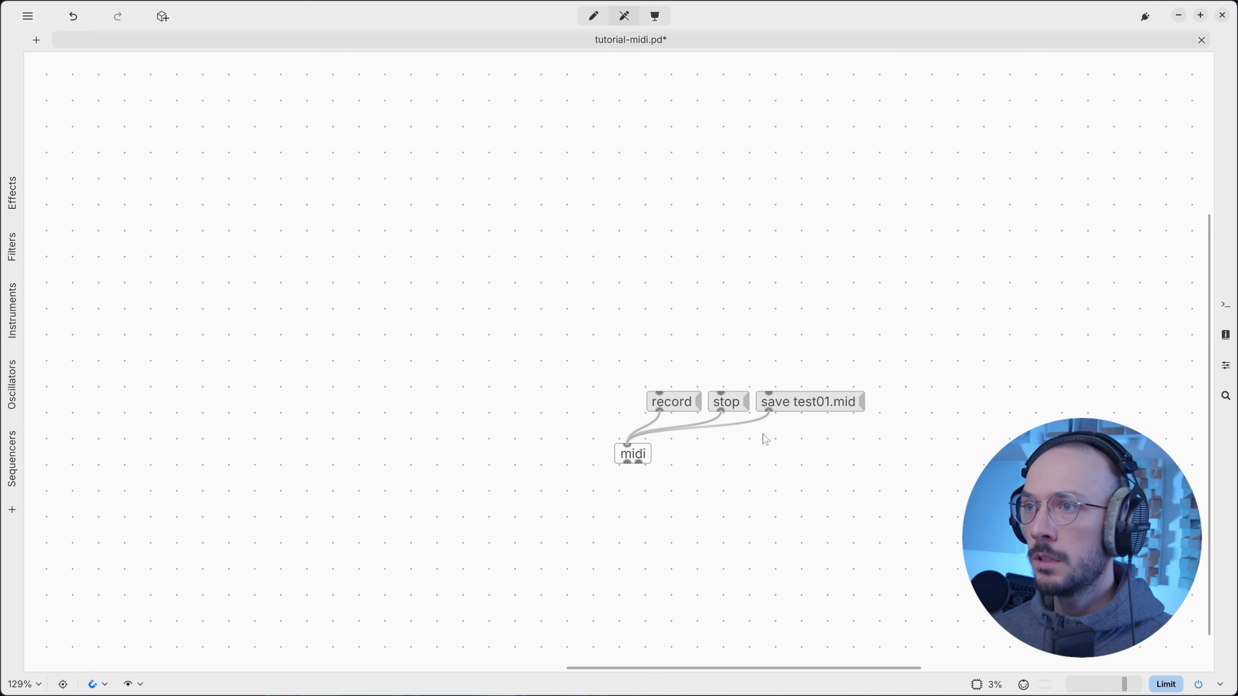
pyautogui.scroll(10, 766, 439)
pyautogui.moveTo(968, 463); pyautogui.dragTo(641, 177)
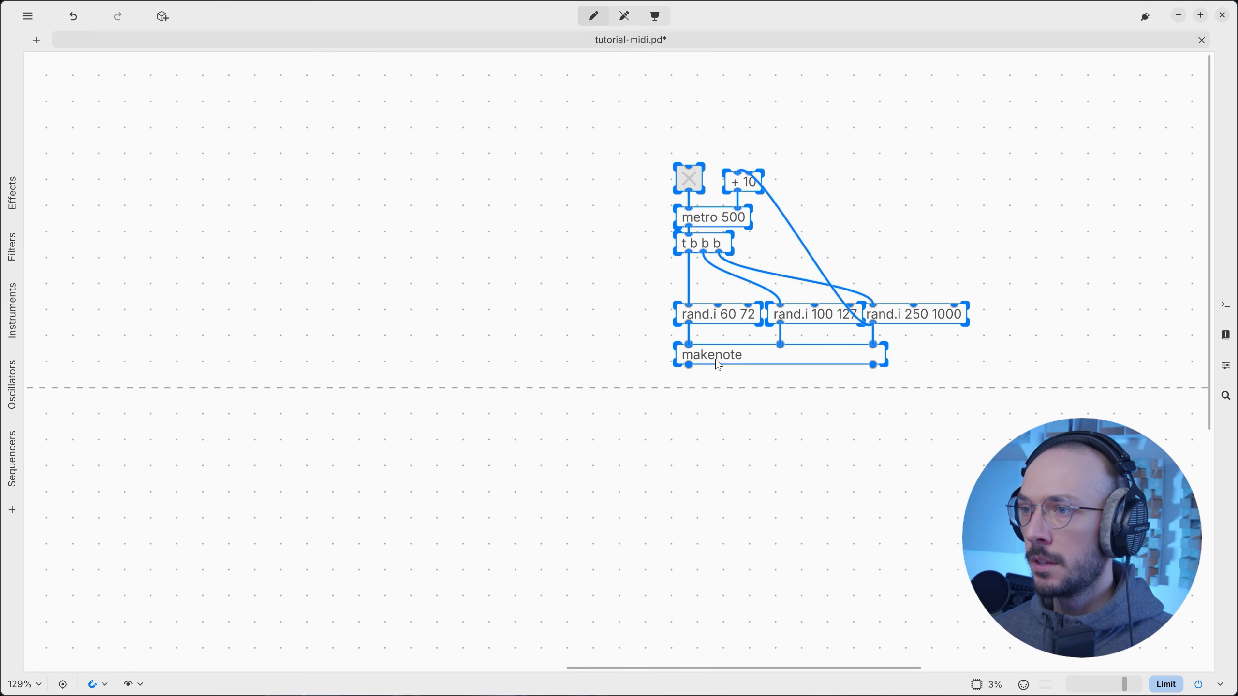
pyautogui.scroll(-5, 654, 475)
pyautogui.moveTo(715, 359); pyautogui.dragTo(655, 412)
pyautogui.scroll(-3, 702, 416)
pyautogui.scroll(3, 720, 385)
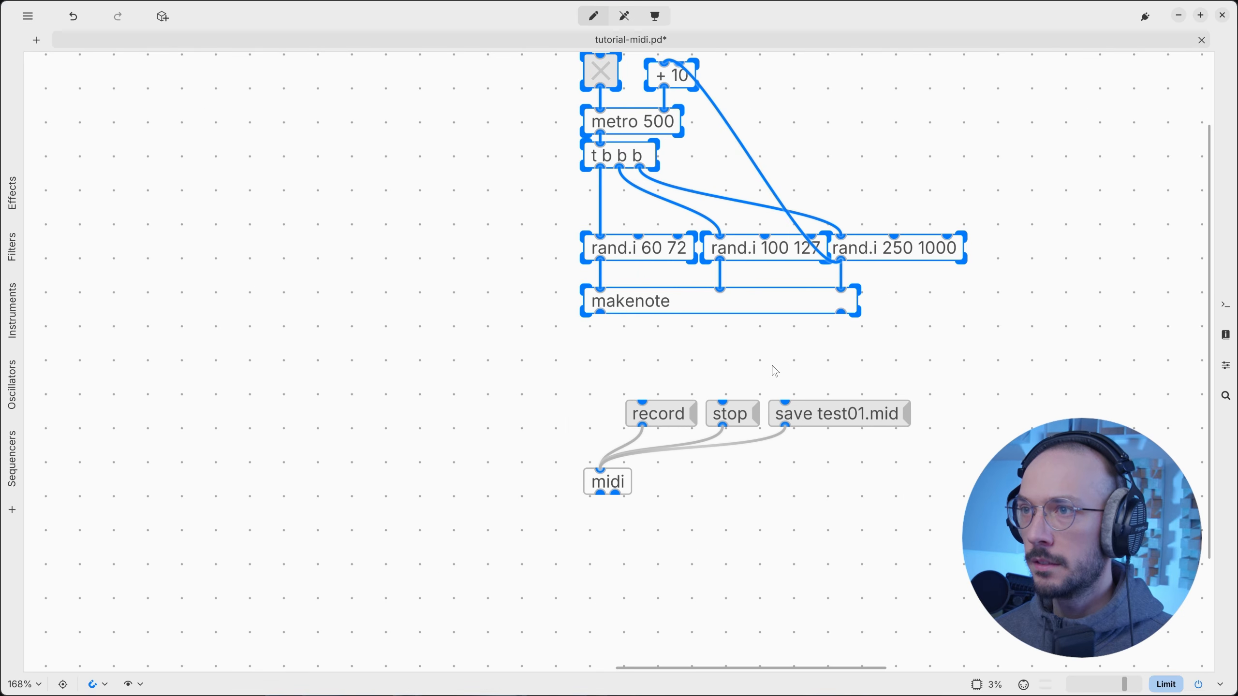
pyautogui.scroll(2, 775, 371)
# Select the makenote object, then the midi object with its connections.
pyautogui.click(759, 428)
pyautogui.hscroll(2, 682, 415)
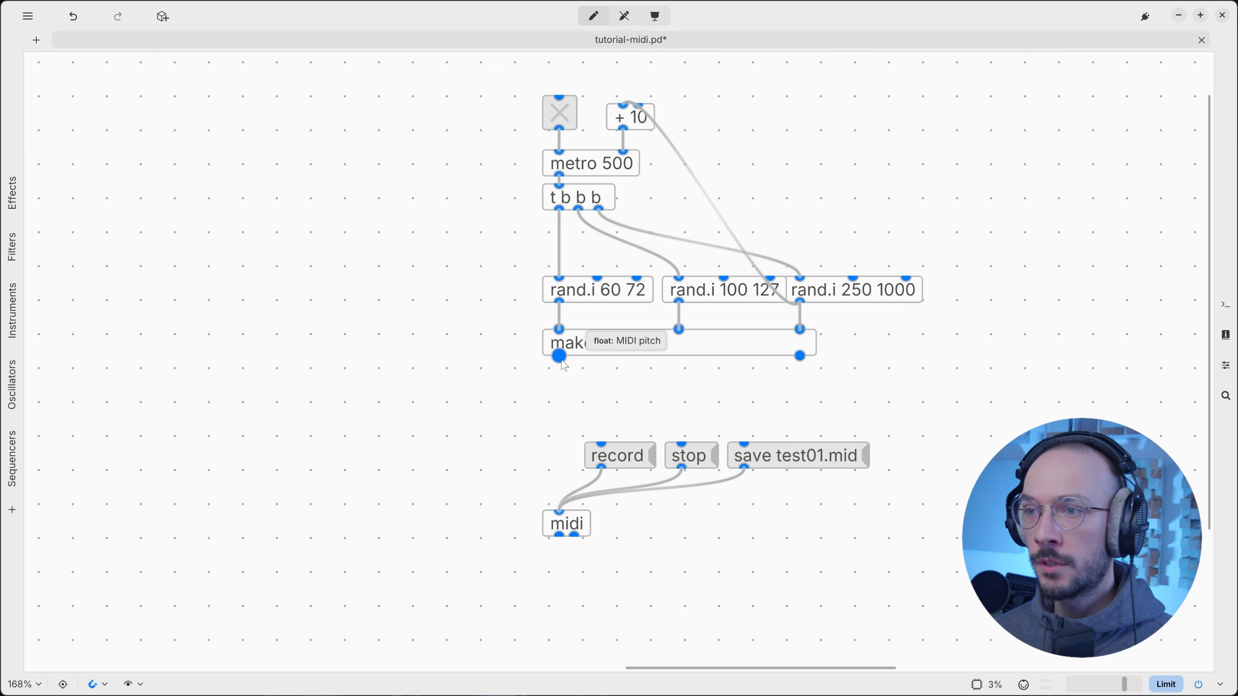
pyautogui.moveTo(524, 381); pyautogui.dragTo(500, 152)
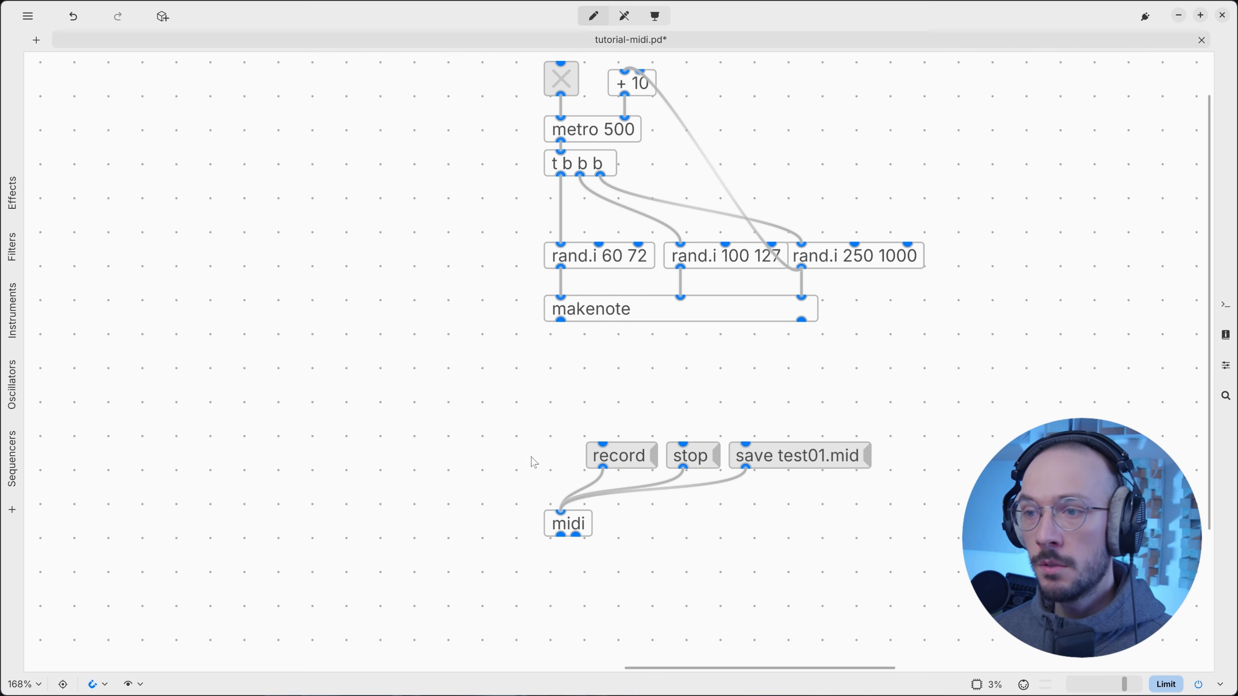
pyautogui.moveTo(498, 505); pyautogui.dragTo(627, 564)
# Add a note.out object below makenote, wired from makenote's pitch and velocity outlets.
pyautogui.doubleClick(557, 385)
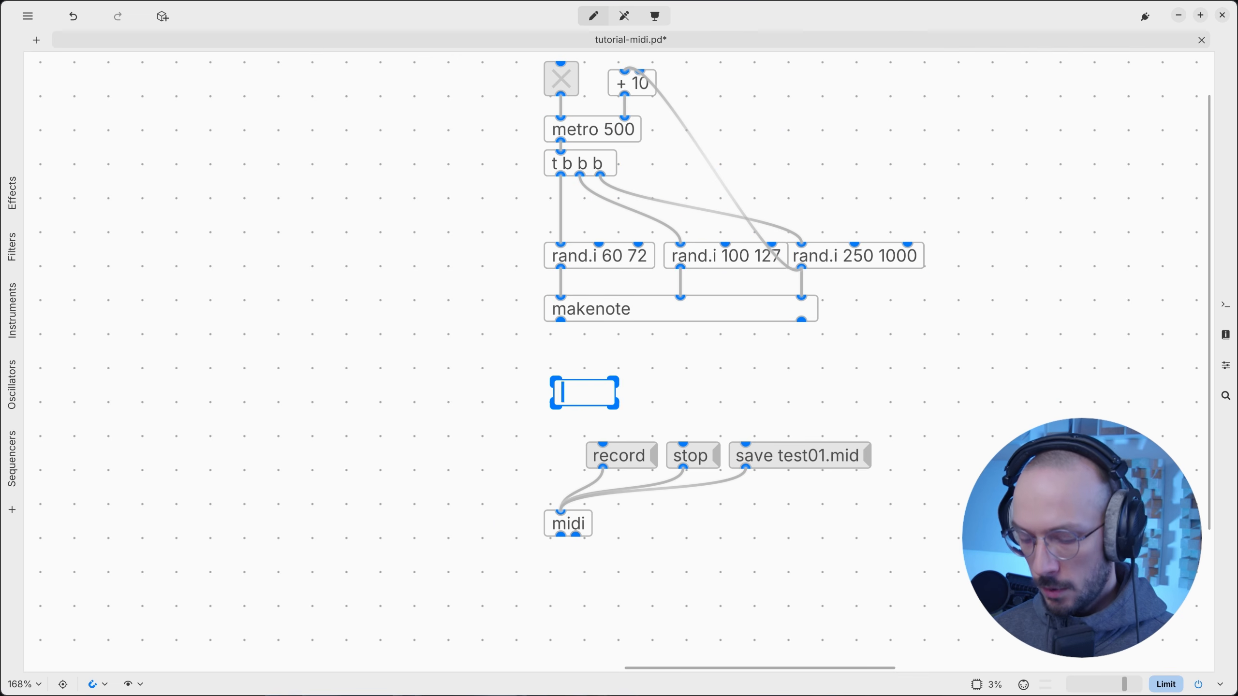
pyautogui.write('note.out')
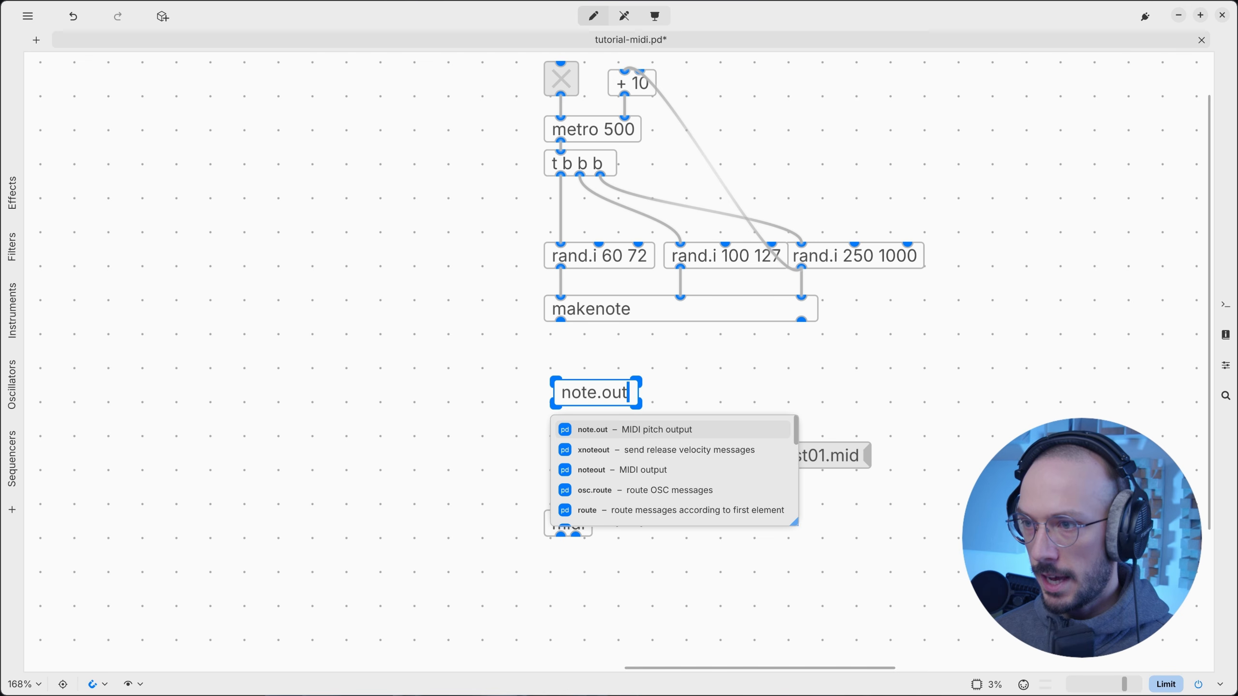
pyautogui.click(598, 348)
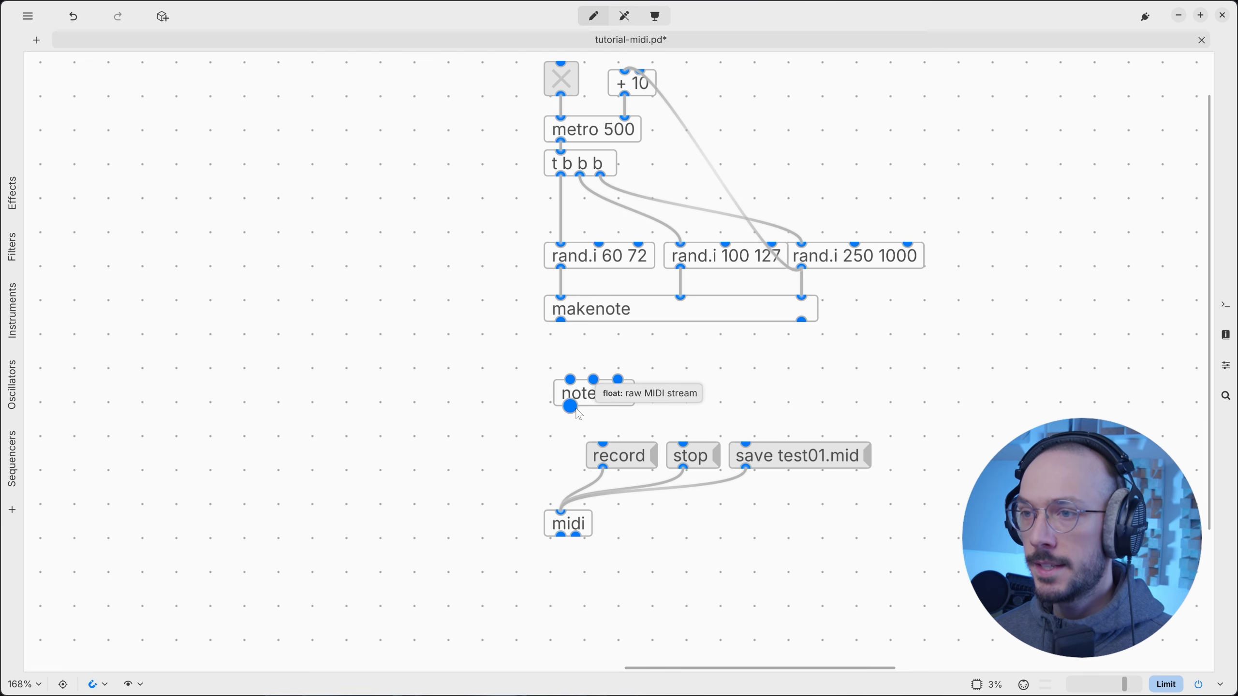
pyautogui.moveTo(561, 321); pyautogui.dragTo(569, 380)
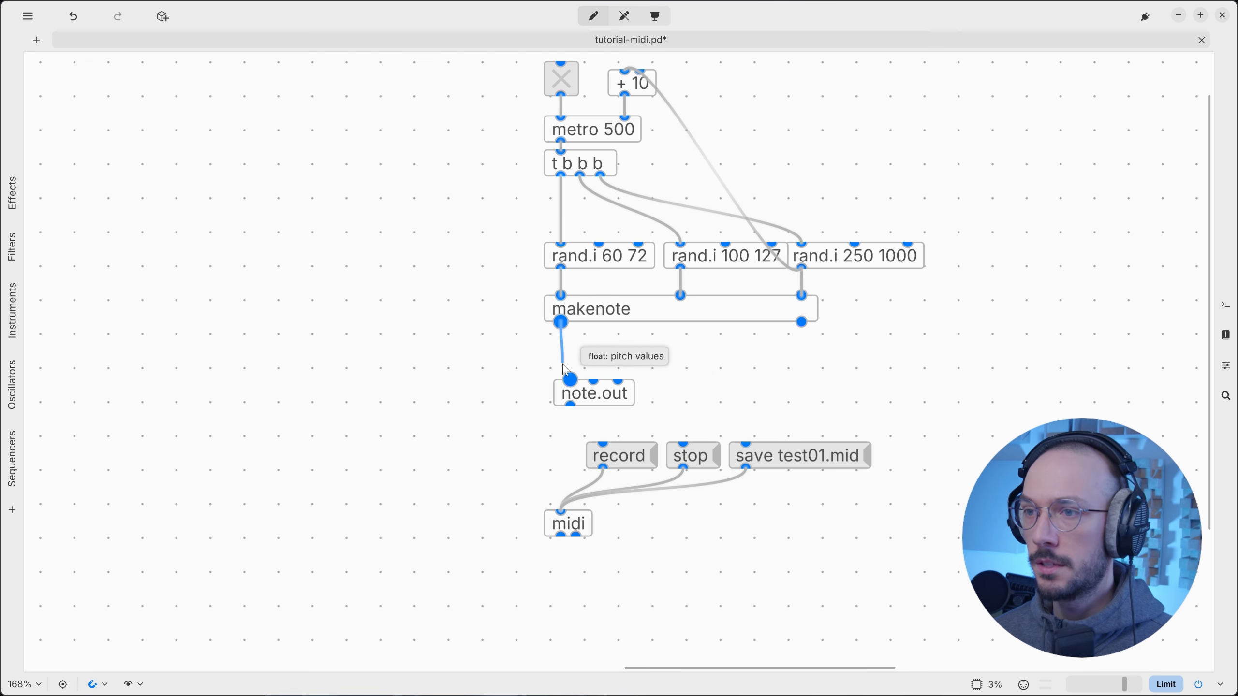
pyautogui.moveTo(802, 321); pyautogui.dragTo(563, 519)
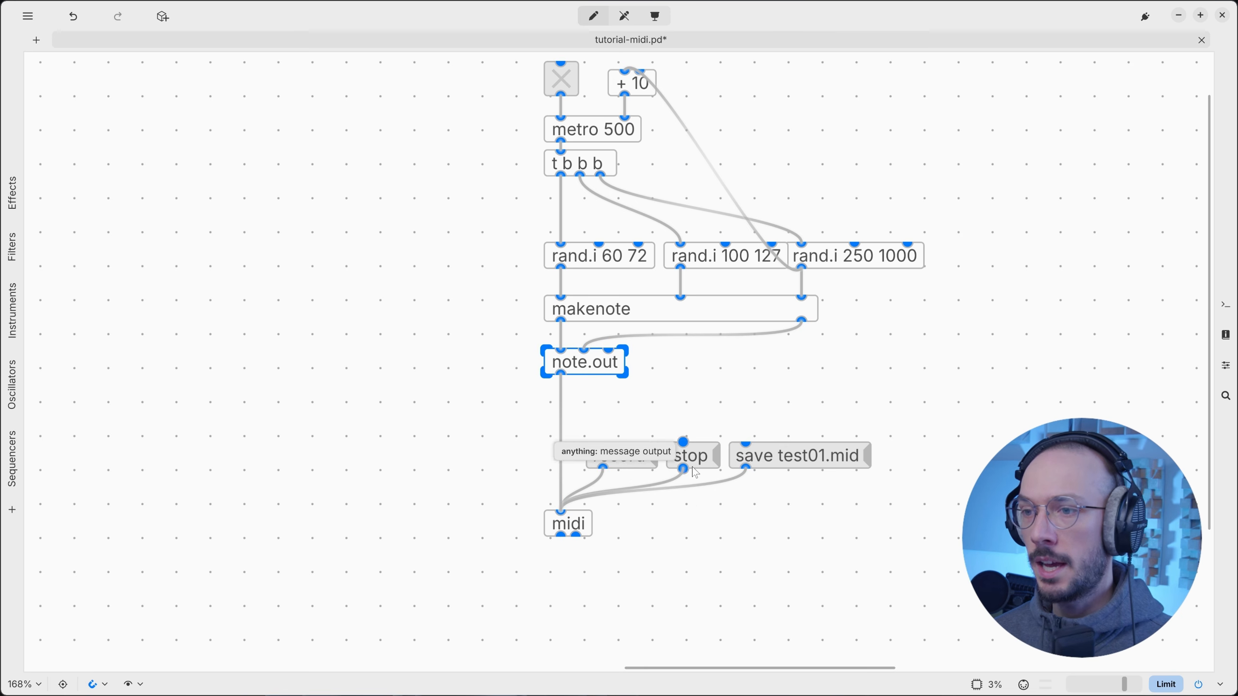
# Open the help patch for the midi object.
pyautogui.scroll(-2, 750, 492)
pyautogui.scroll(-2, 630, 268)
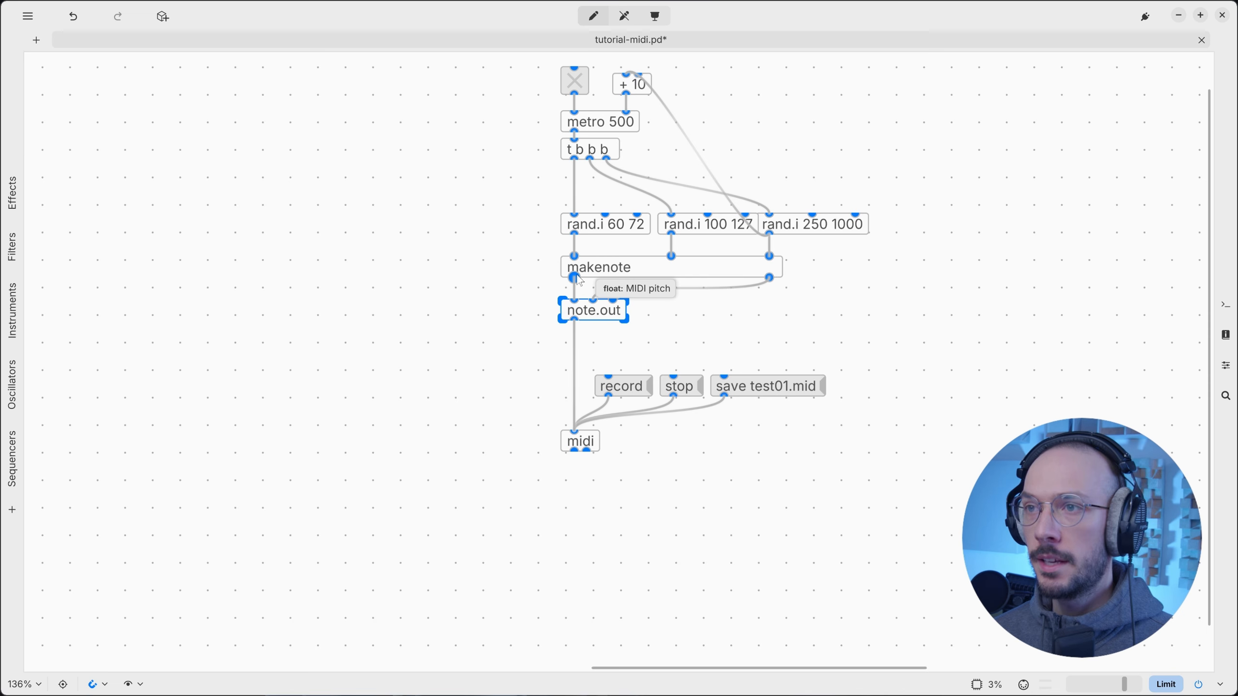
pyautogui.scroll(2, 733, 282)
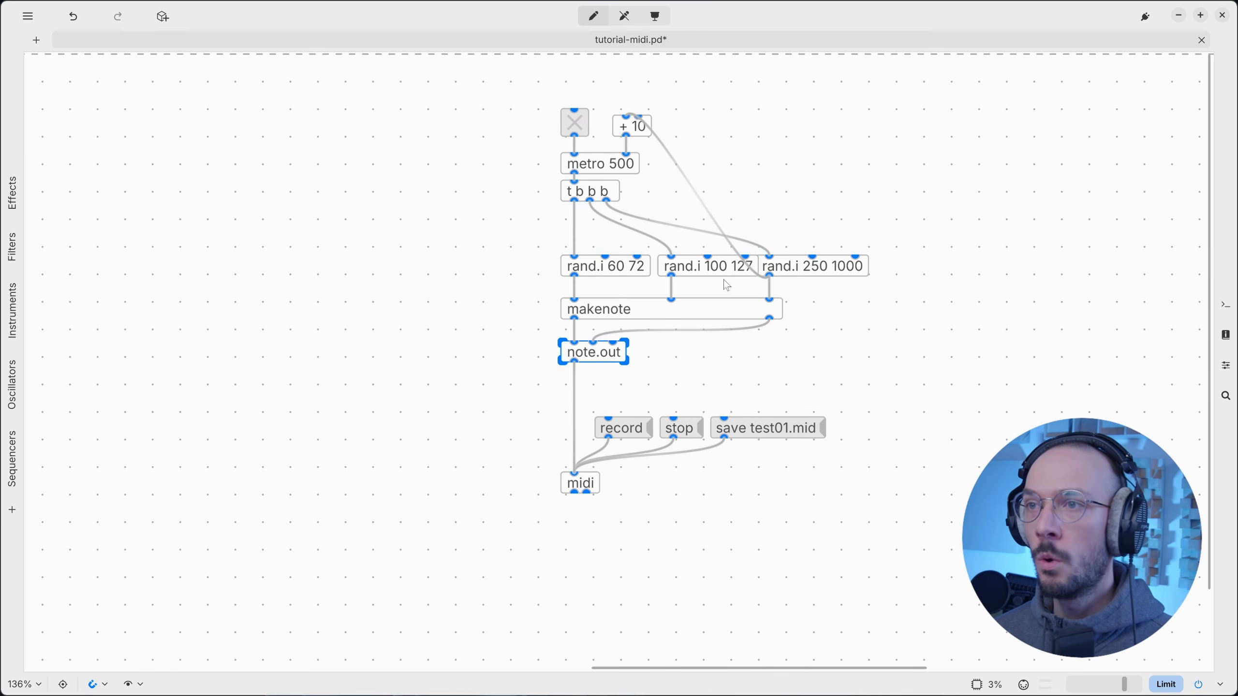
pyautogui.hscroll(6, 585, 297)
pyautogui.scroll(2, 414, 312)
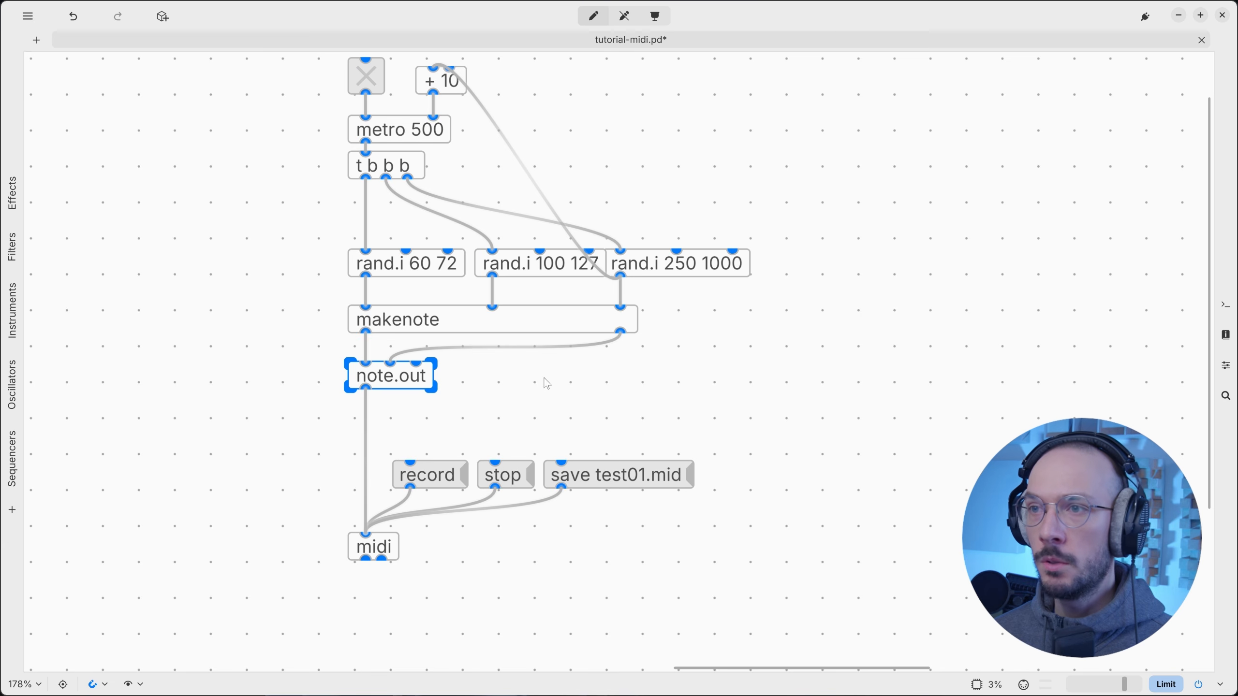
pyautogui.scroll(-2, 558, 371)
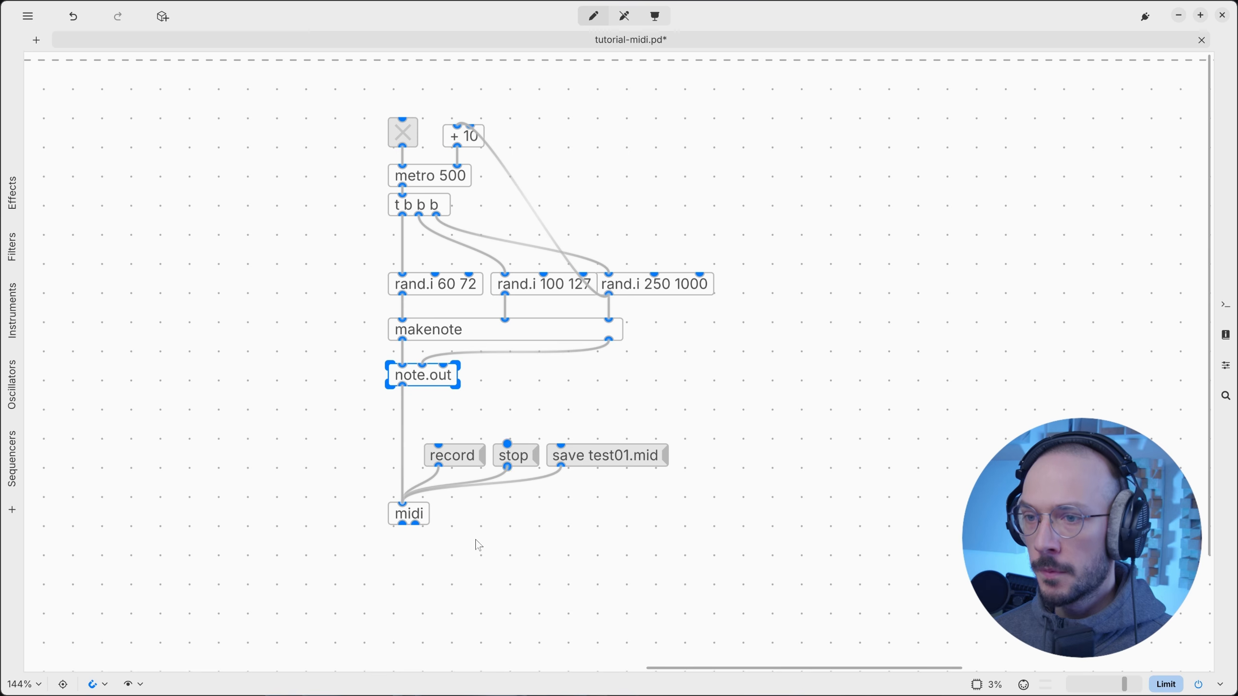
pyautogui.click(410, 517)
pyautogui.rightClick(407, 521)
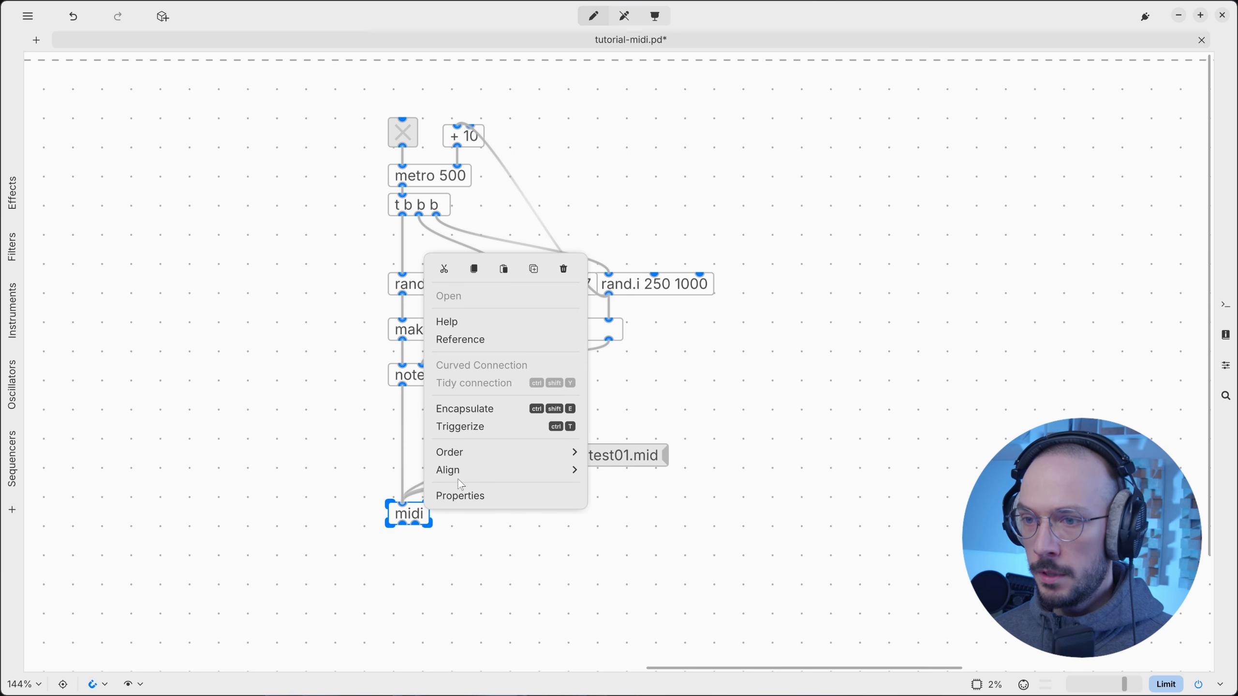
pyautogui.click(491, 323)
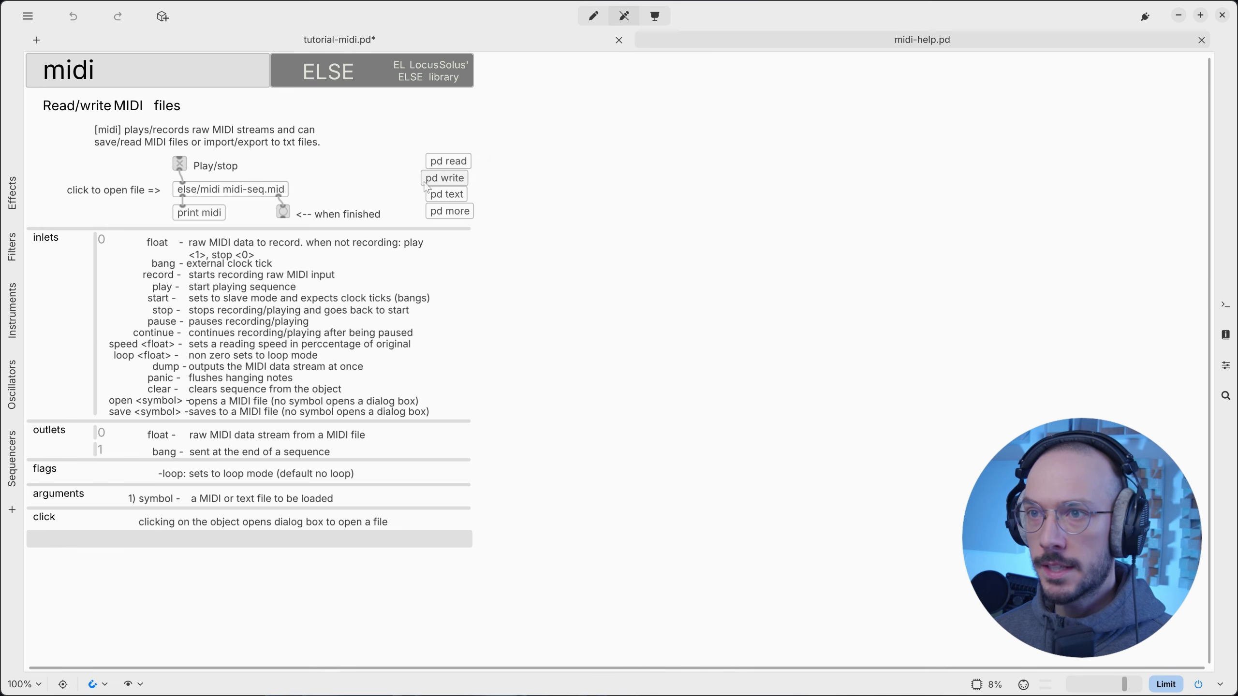
# In the pd write example subpatch, enable editing and select its pd synth object.
pyautogui.click(466, 183)
pyautogui.hscroll(-6, 317, 331)
pyautogui.scroll(-3, 317, 331)
pyautogui.scroll(5, 334, 325)
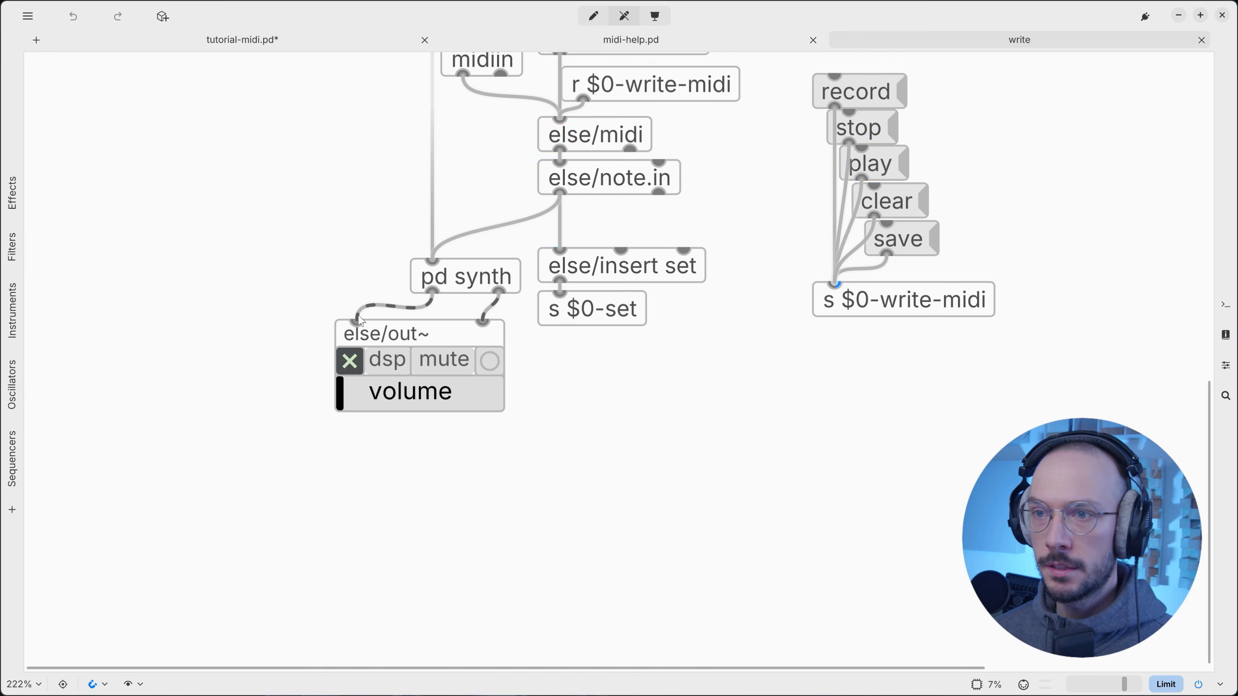
pyautogui.hotkey('ctrl', 'e')
pyautogui.moveTo(325, 264); pyautogui.dragTo(374, 282)
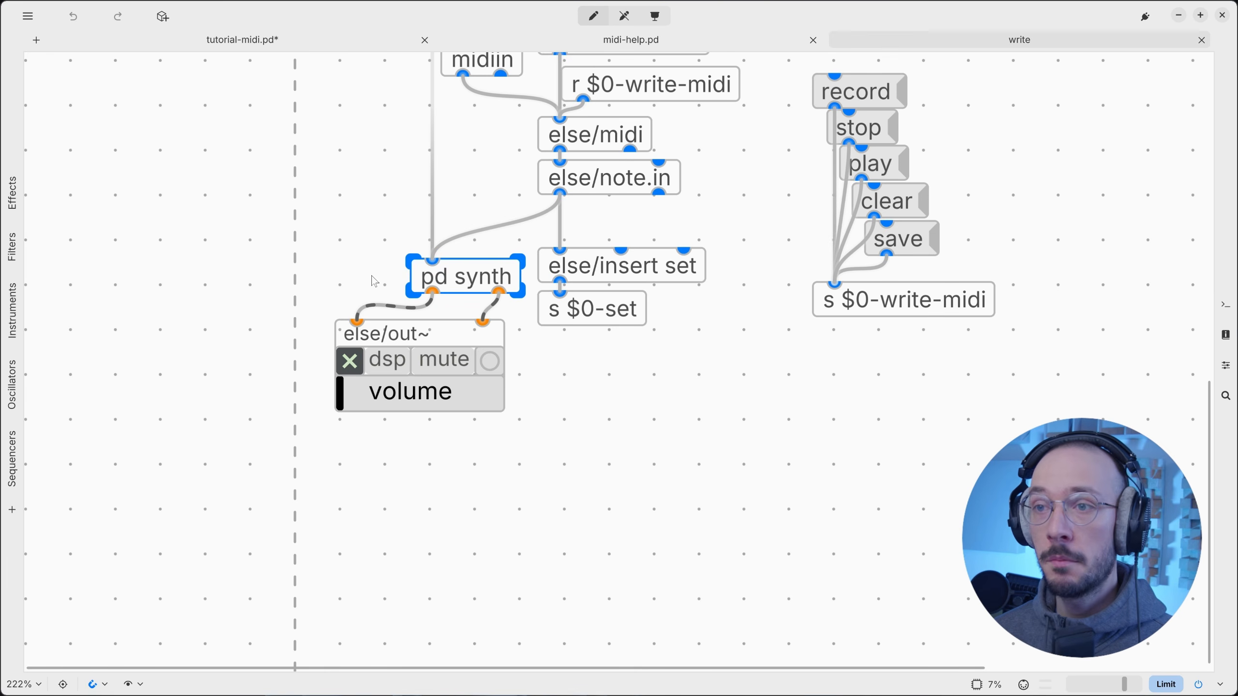
# Paste the copied pd synth below midi in tutorial-midi.pd and close the write help tab.
pyautogui.click(348, 43)
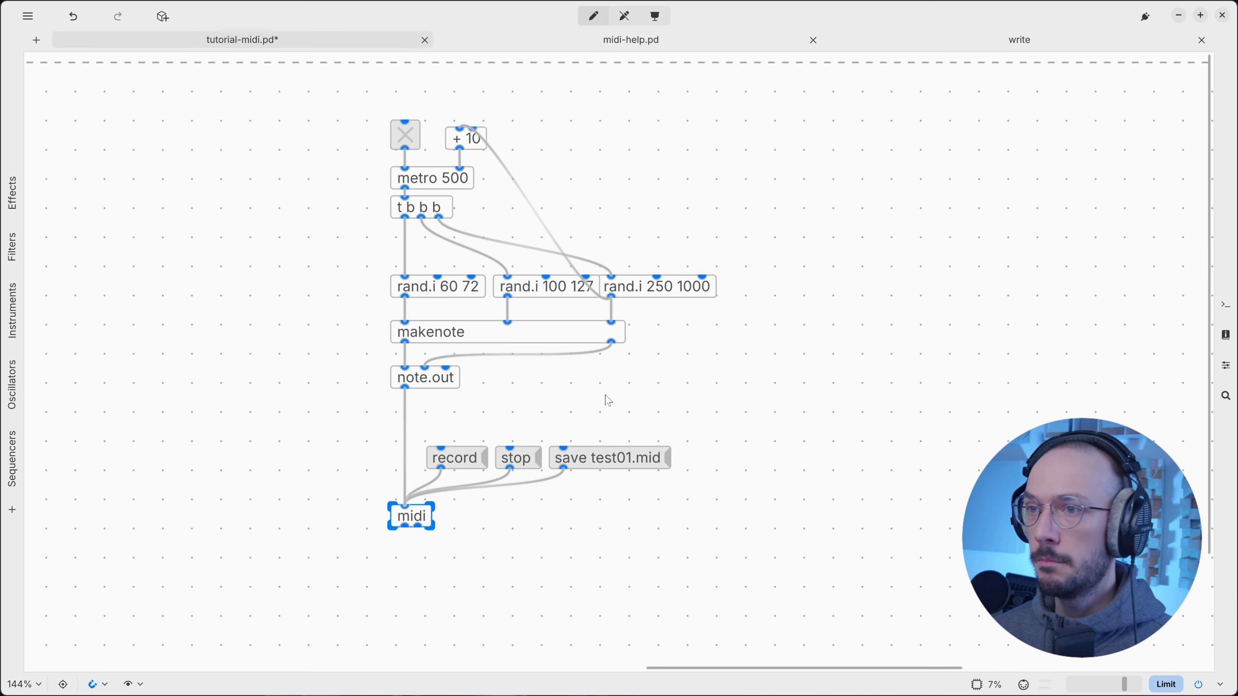
pyautogui.click(386, 599)
pyautogui.hotkey('ctrl', 'v')
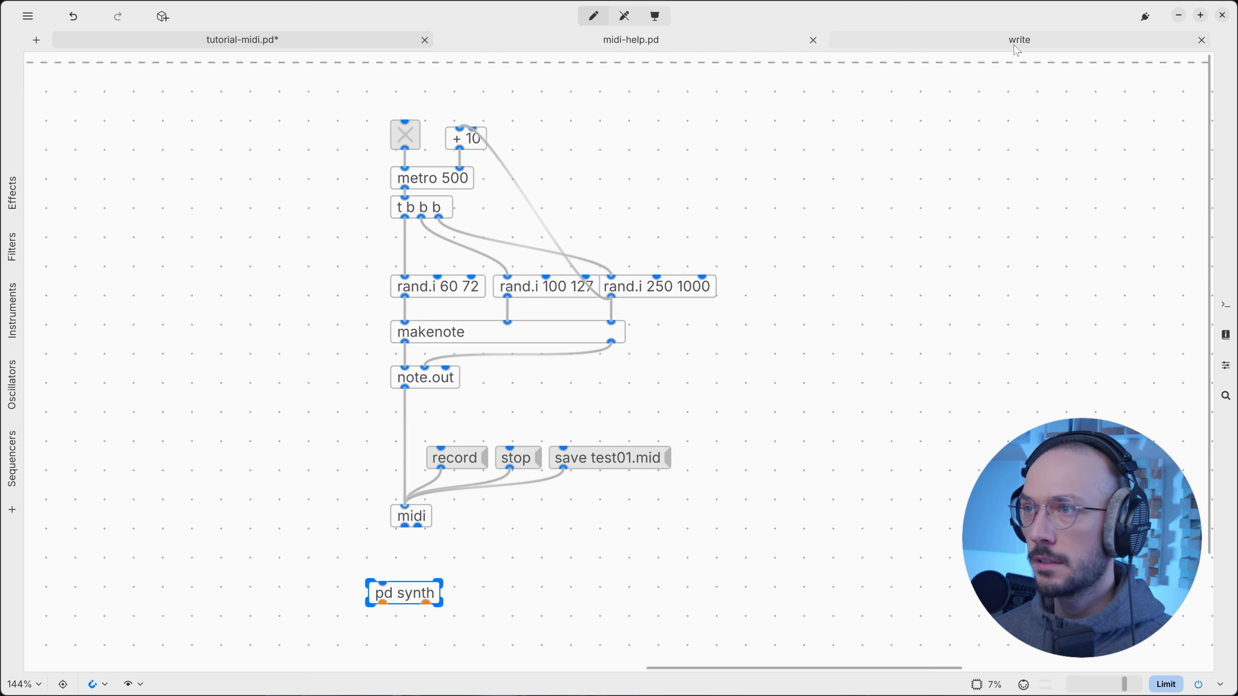
pyautogui.click(1201, 40)
pyautogui.scroll(-2, 841, 384)
pyautogui.hscroll(-4, 841, 384)
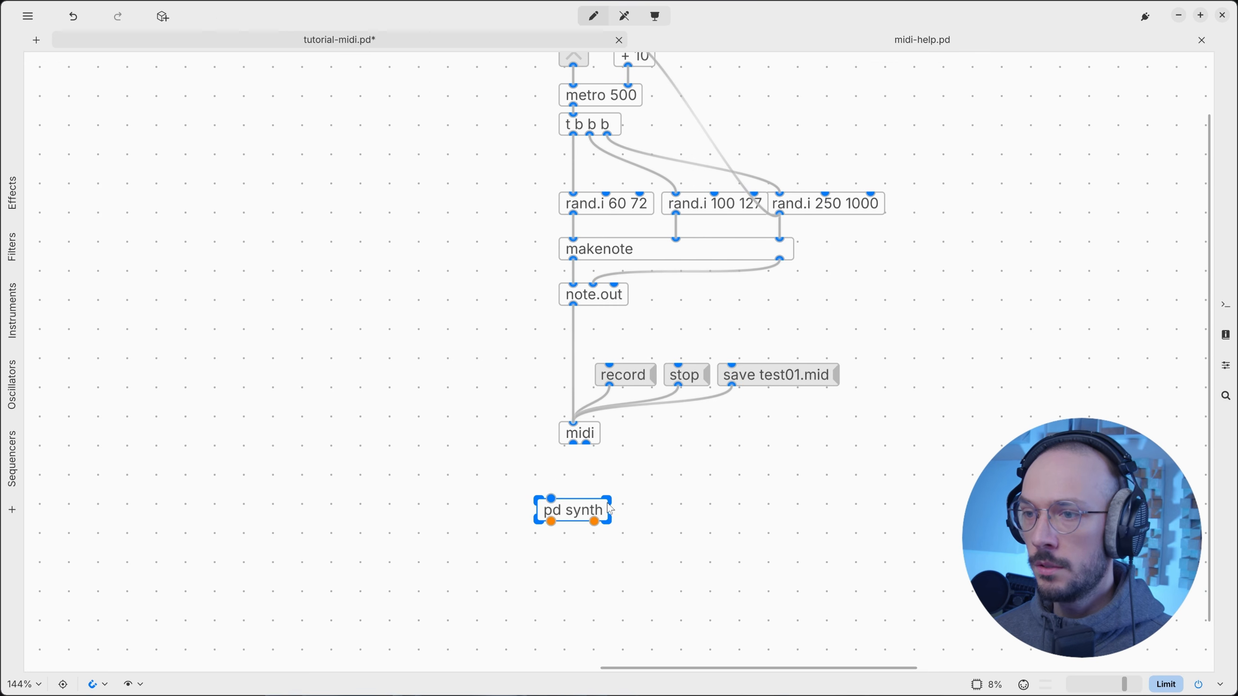
pyautogui.moveTo(560, 503); pyautogui.dragTo(446, 428)
# Add a note.in object fed by note.out and wired into pd synth.
pyautogui.hotkey('ctrl', '1')
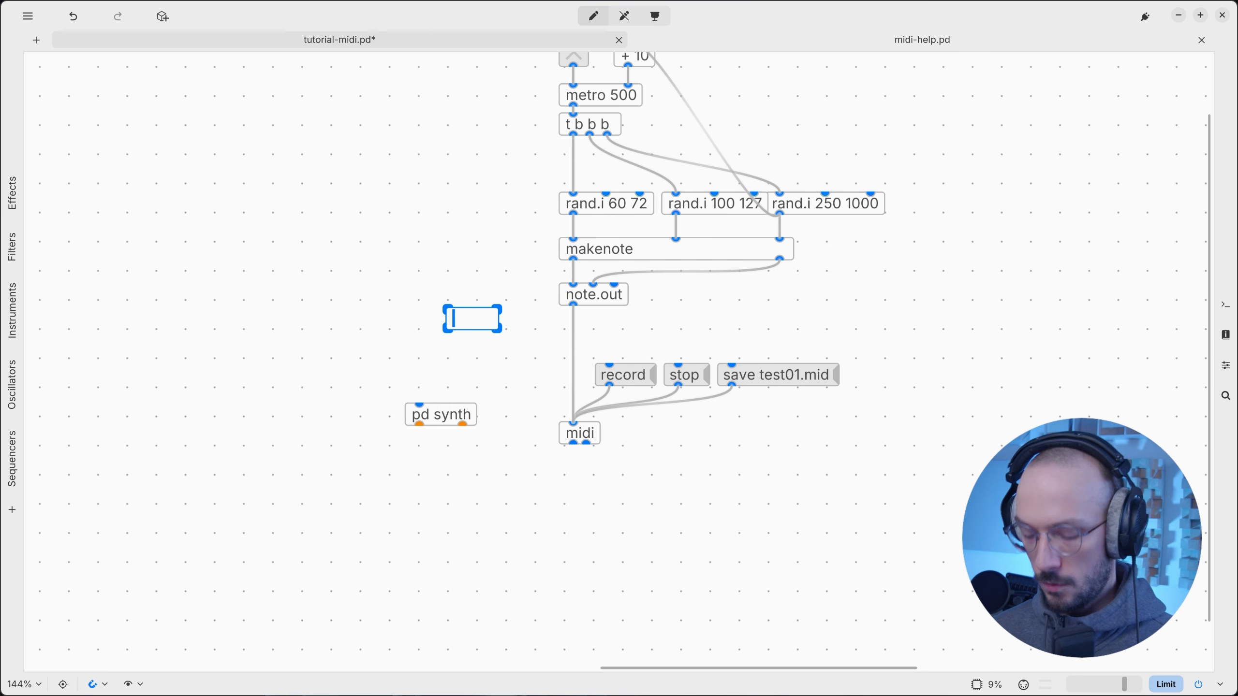
pyautogui.write('note.it')
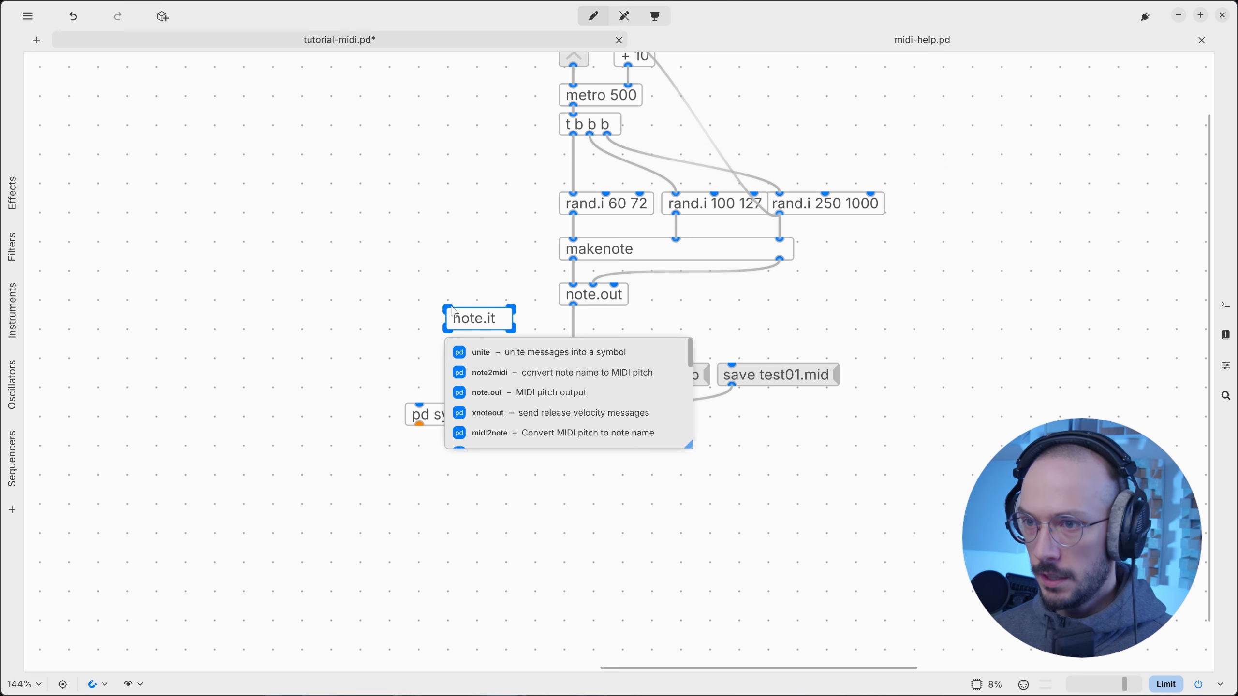
pyautogui.moveTo(573, 260); pyautogui.dragTo(550, 287)
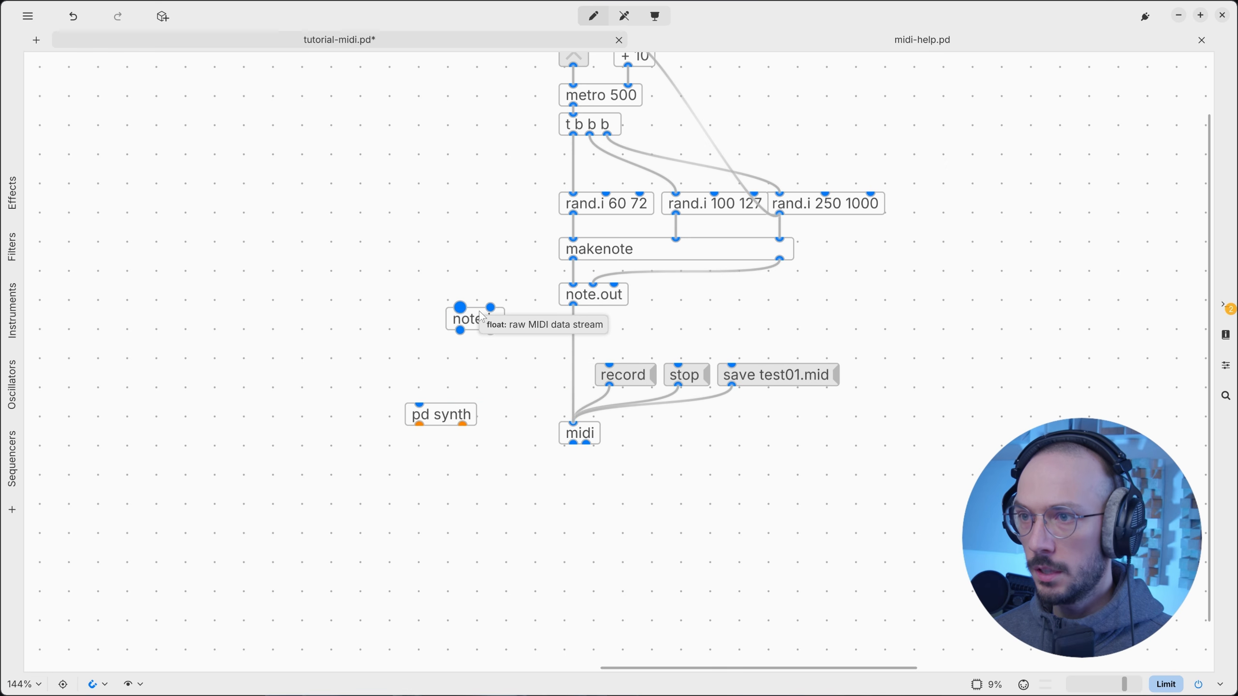
pyautogui.moveTo(573, 304); pyautogui.dragTo(482, 425)
pyautogui.moveTo(475, 318); pyautogui.dragTo(475, 388)
# Add an output~ object below pd synth and connect both pd synth outlets to it.
pyautogui.scroll(-2, 475, 486)
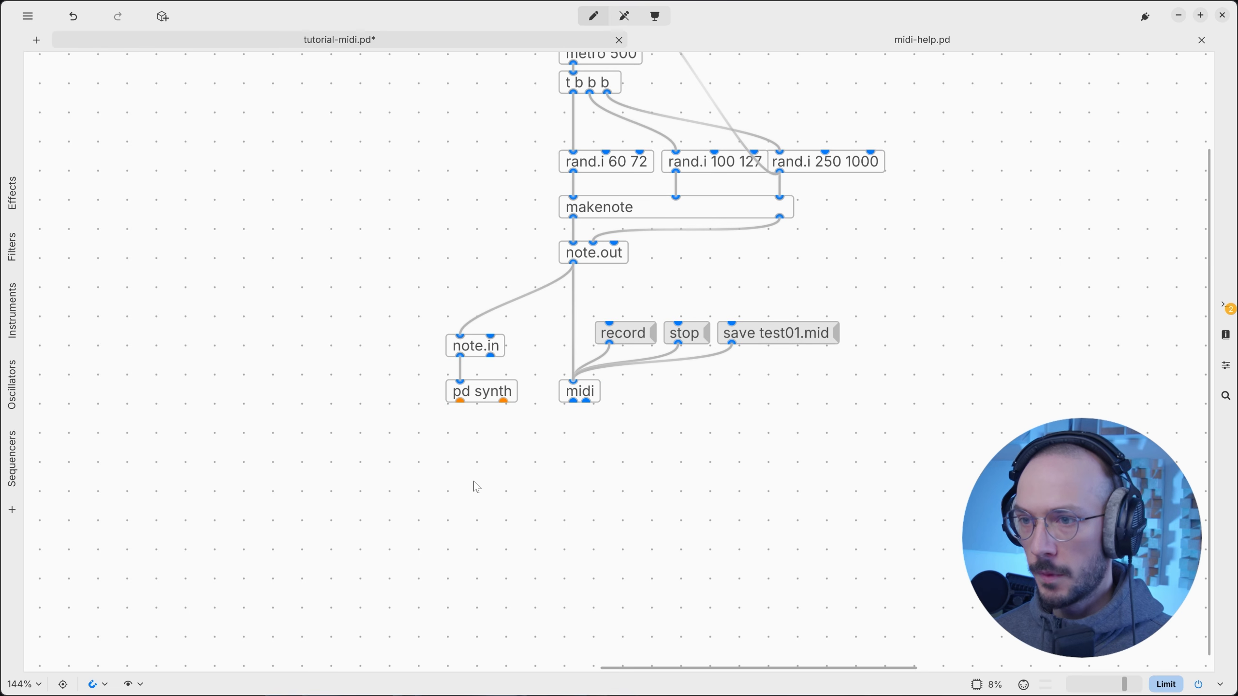
pyautogui.hotkey('ctrl', '1')
pyautogui.write('output~')
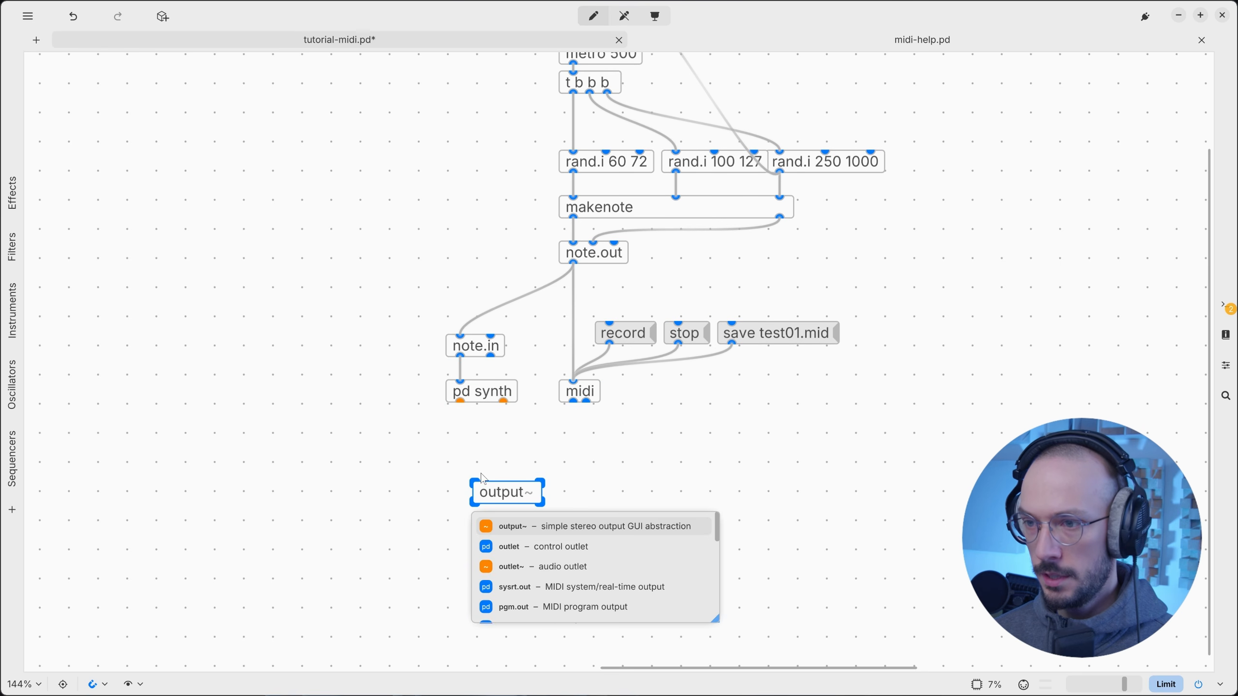
pyautogui.click(510, 463)
pyautogui.moveTo(460, 401); pyautogui.dragTo(480, 514)
pyautogui.moveTo(503, 402); pyautogui.dragTo(559, 502)
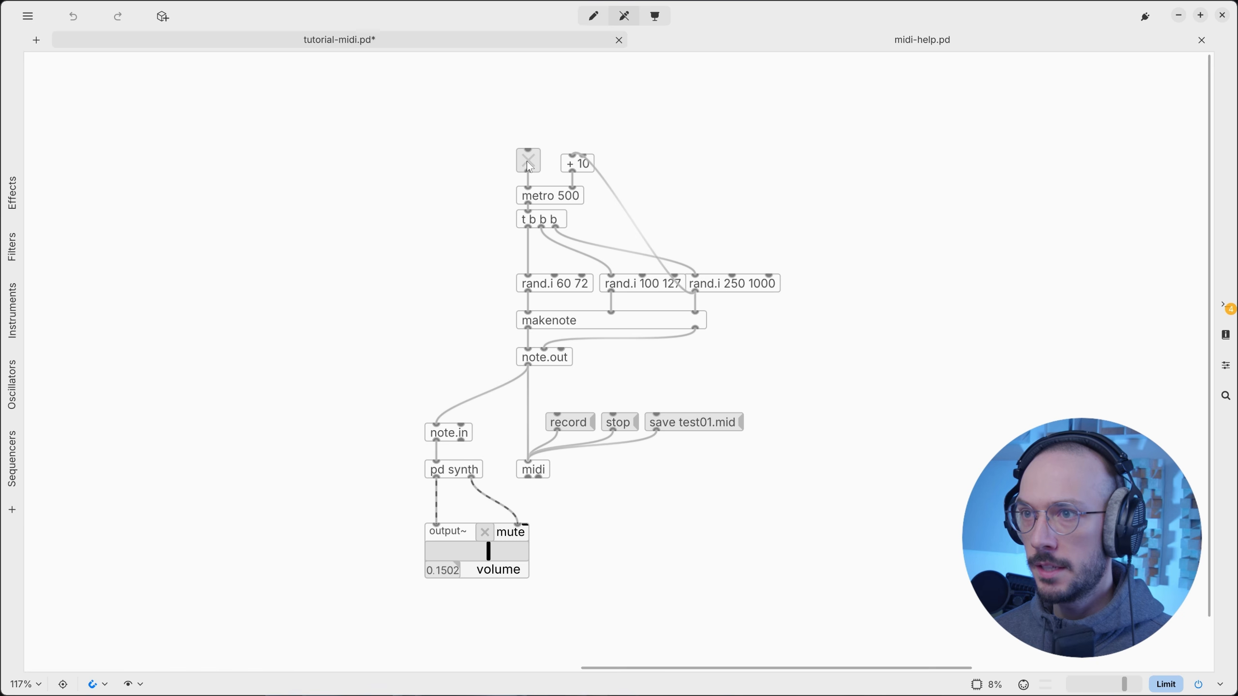
# Run the metro to record random notes, stop recording, and save it as test01.mid.
pyautogui.click(529, 164)
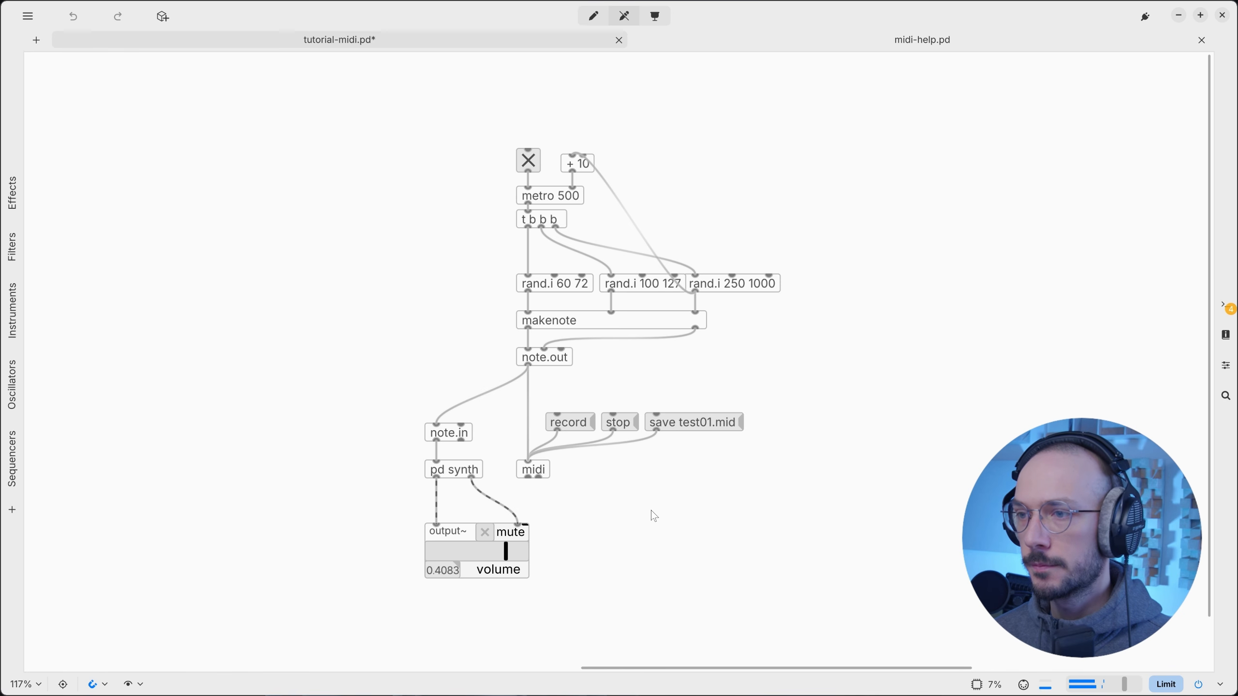
pyautogui.click(626, 428)
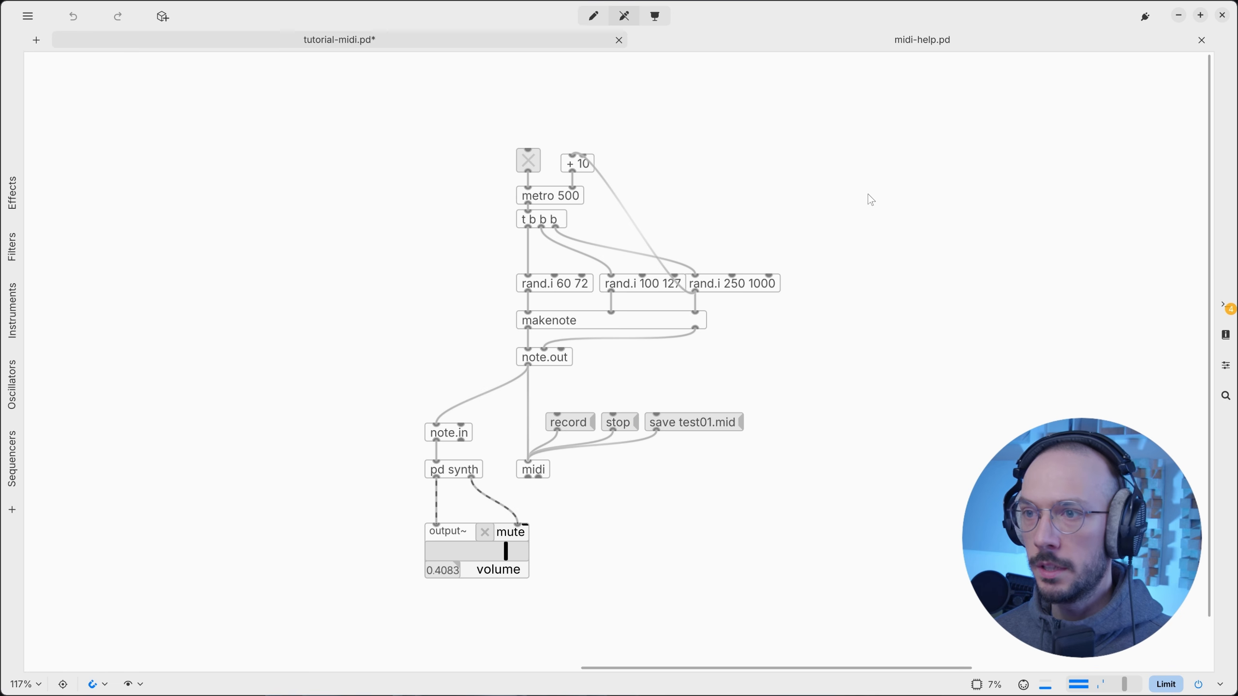
pyautogui.hotkey('ctrl', 'e')
pyautogui.hotkey('ctrl', 'e')
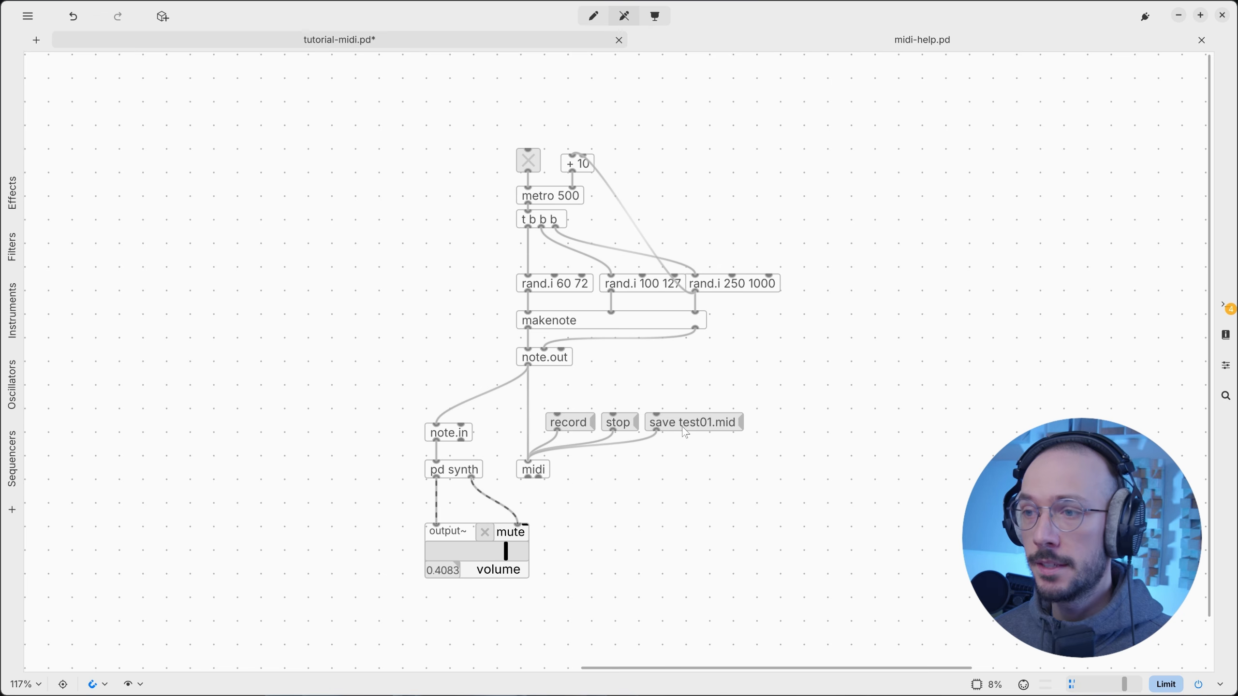
pyautogui.click(682, 426)
# In the project folder, confirm test01.mid exists and check its 70-byte size.
pyautogui.hotkey('ctrl', 'e')
pyautogui.hotkey('alt', 'Tab')
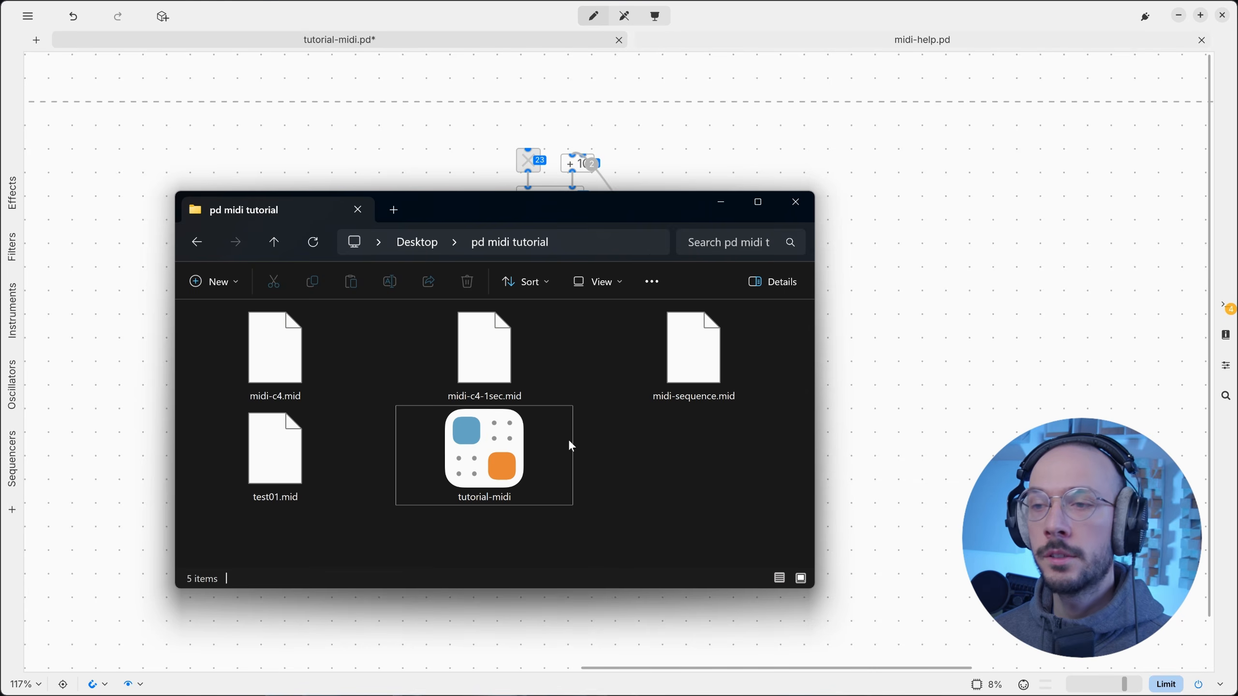
pyautogui.moveTo(652, 515); pyautogui.dragTo(439, 441)
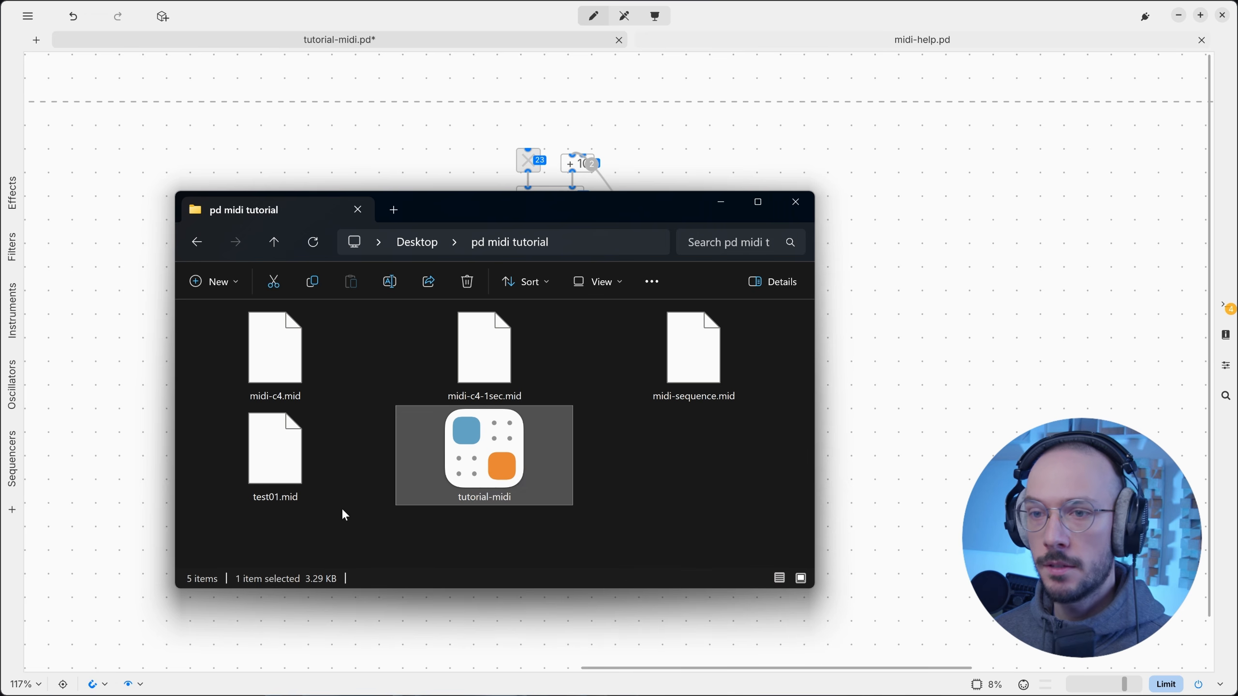
pyautogui.press('Left')
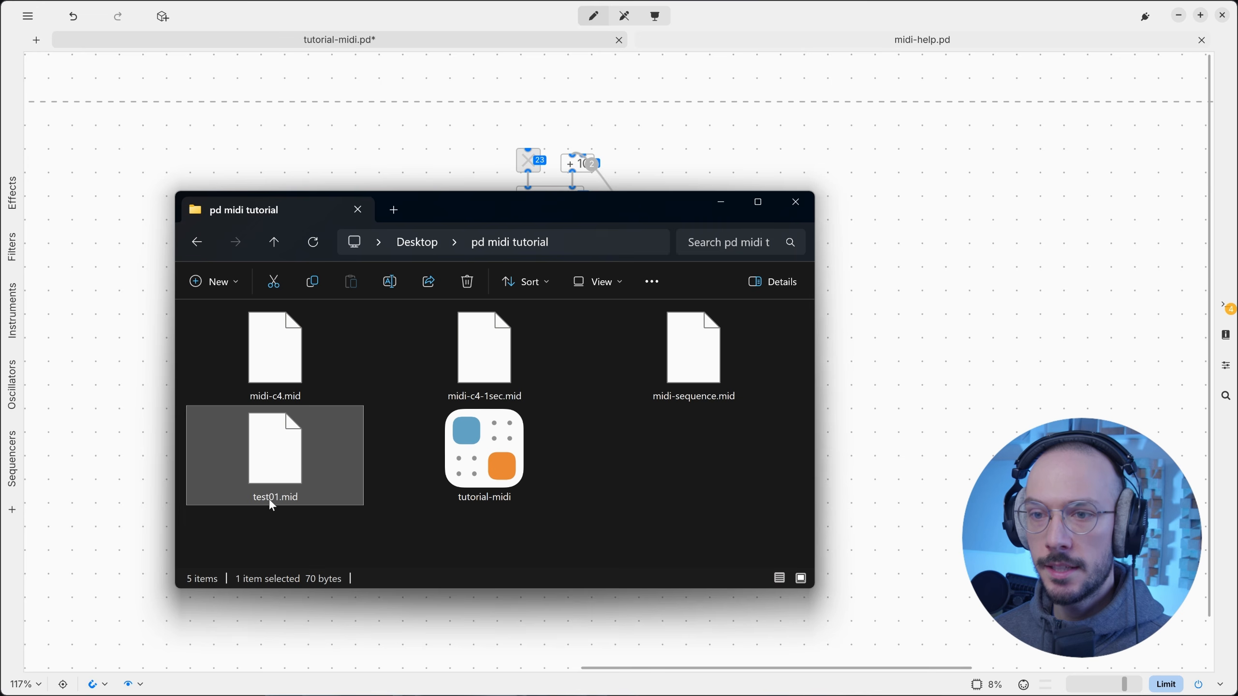
# Return to the patch in run mode and scroll to the looping midi player.
pyautogui.click(932, 334)
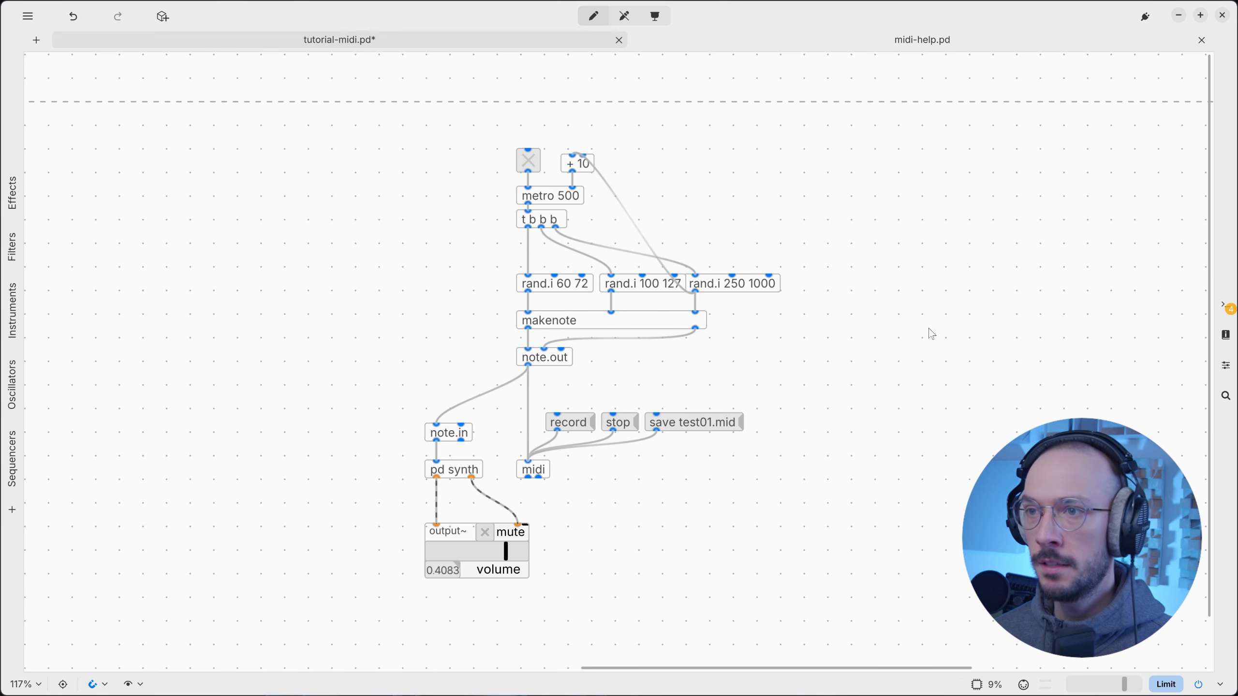
pyautogui.hscroll(2, 932, 334)
pyautogui.hscroll(-4, 932, 334)
pyautogui.hotkey('ctrl', 'e')
pyautogui.scroll(-3, 848, 344)
pyautogui.hscroll(-8, 848, 345)
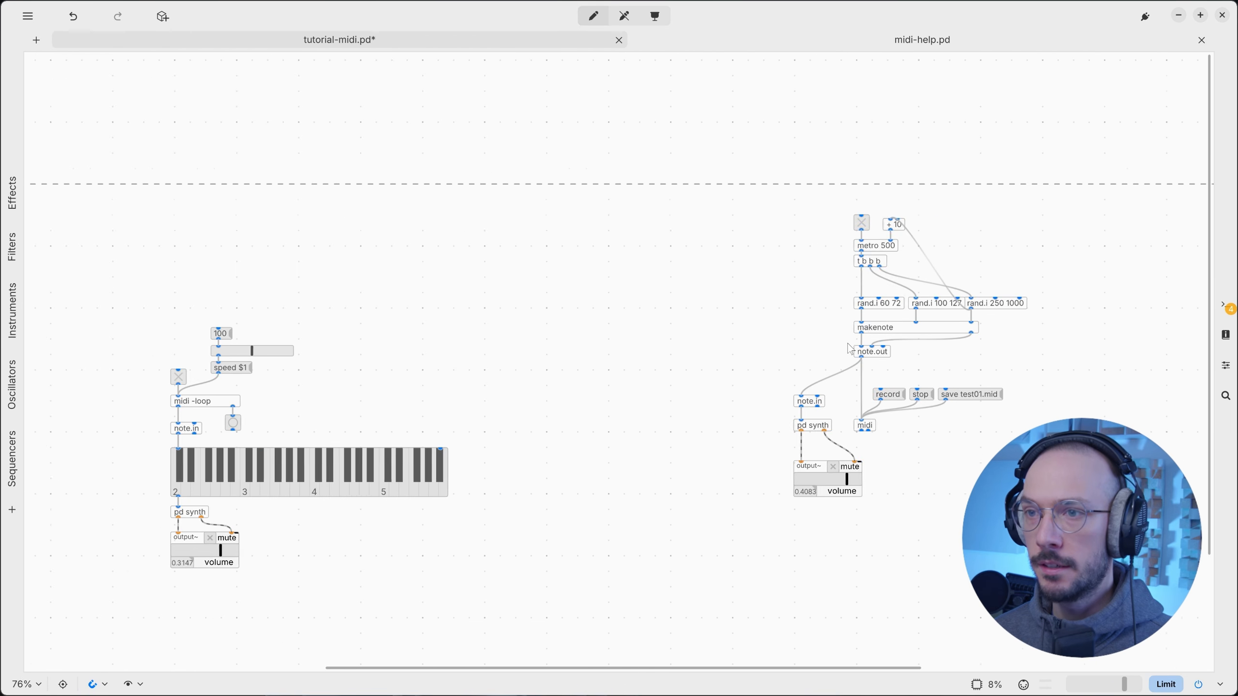
pyautogui.scroll(-1, 847, 346)
pyautogui.scroll(6, 796, 337)
pyautogui.hscroll(-3, 795, 335)
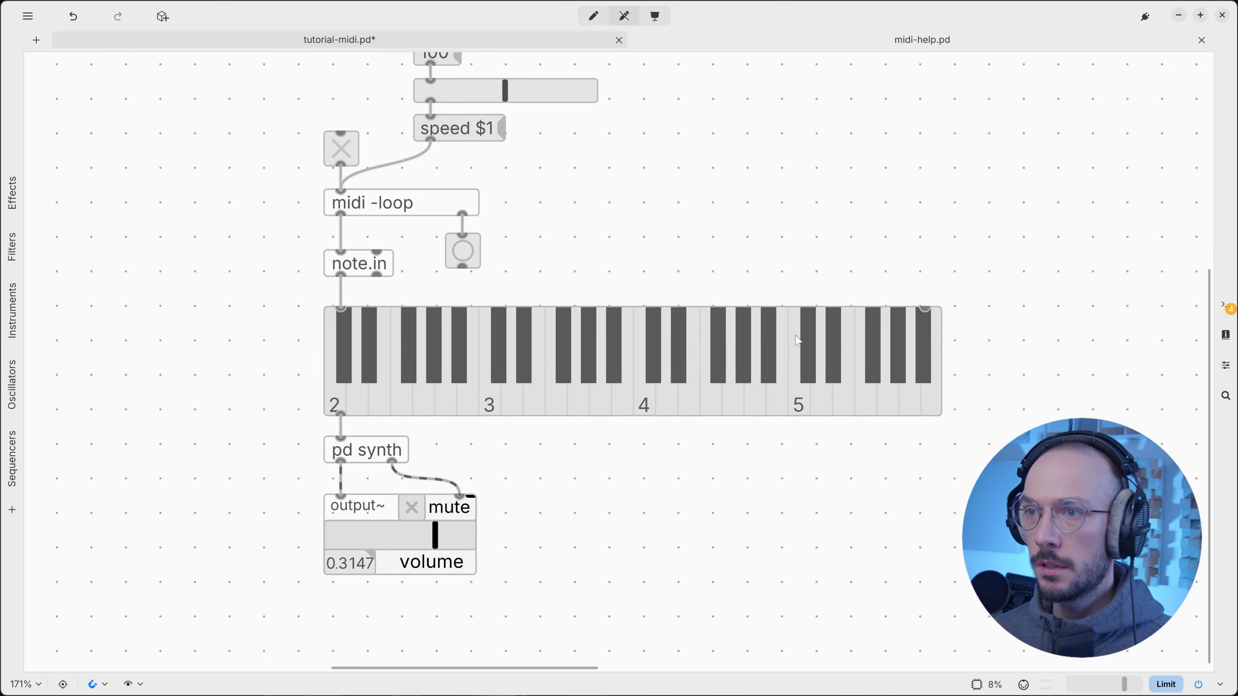
pyautogui.scroll(-2, 798, 340)
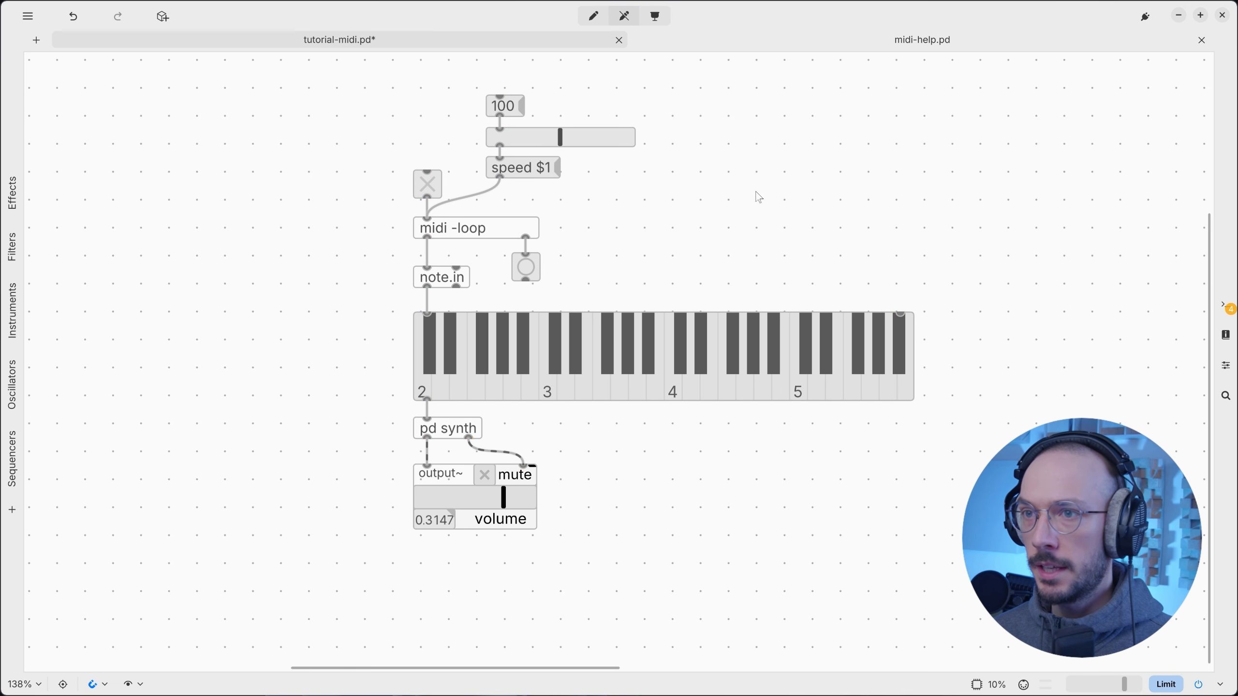
# Open test01.mid in the midi -loop player, then select pd synth and output~ together.
pyautogui.keyDown('ctrl'); pyautogui.click(529, 234); pyautogui.keyUp('ctrl')
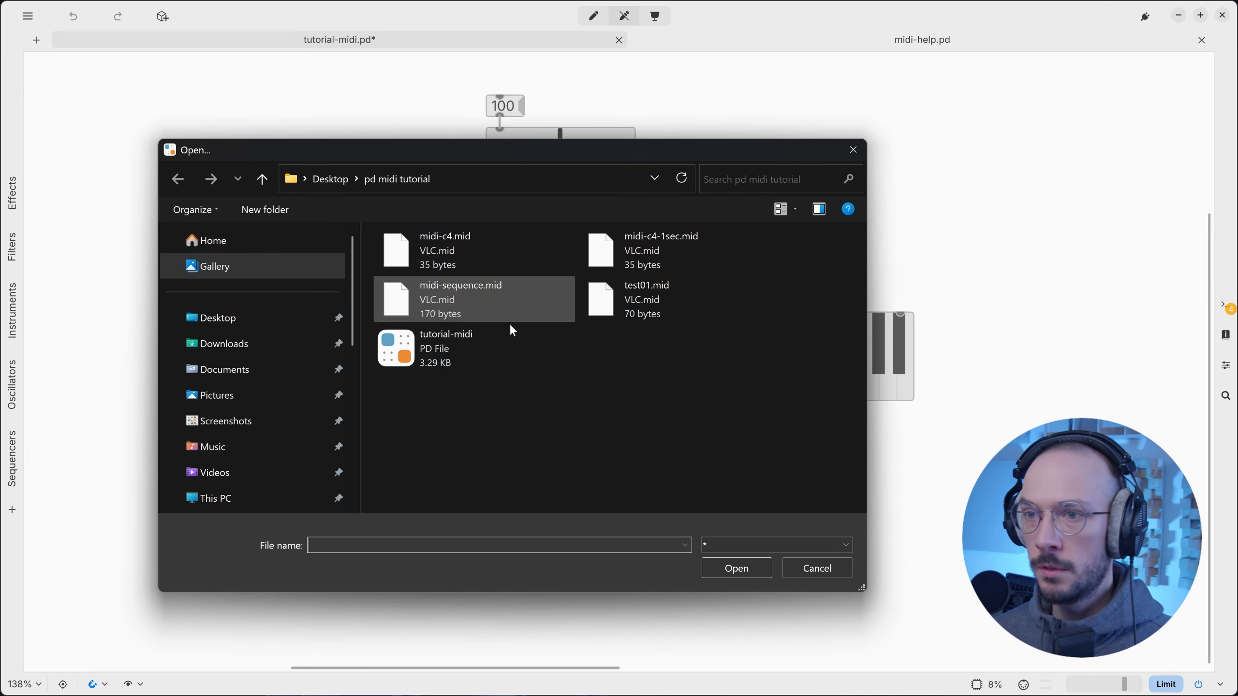
pyautogui.click(652, 302)
pyautogui.click(754, 568)
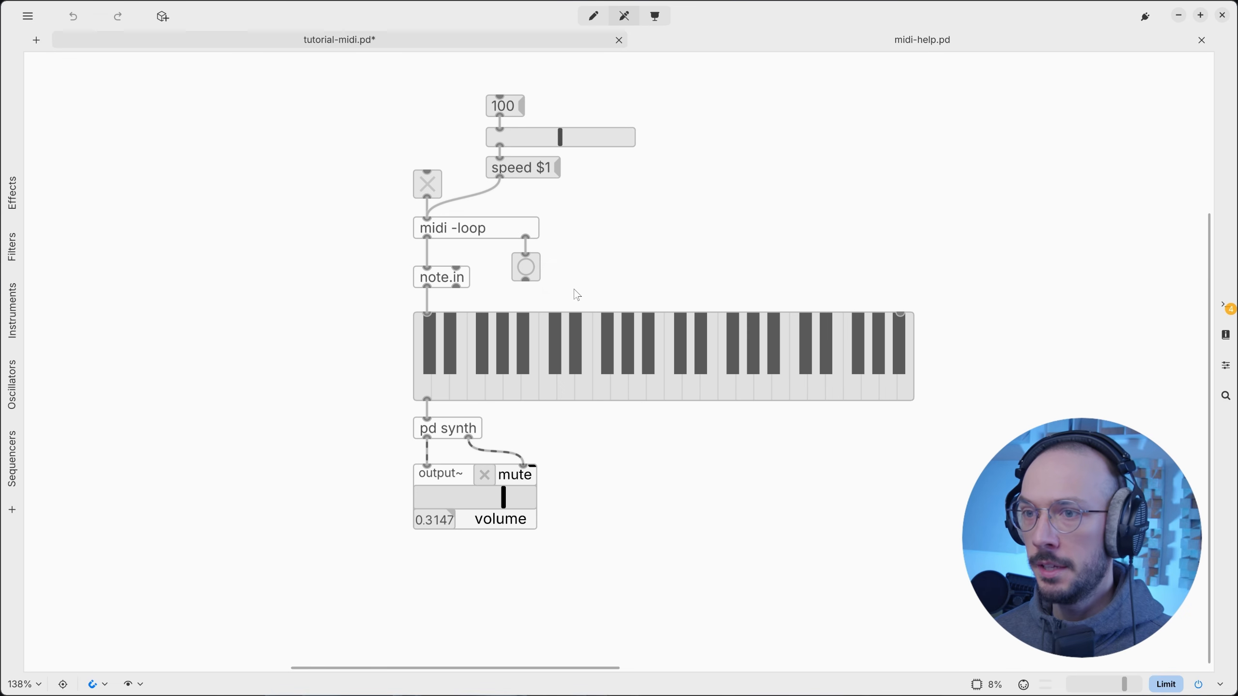
pyautogui.hotkey('ctrl', 'e')
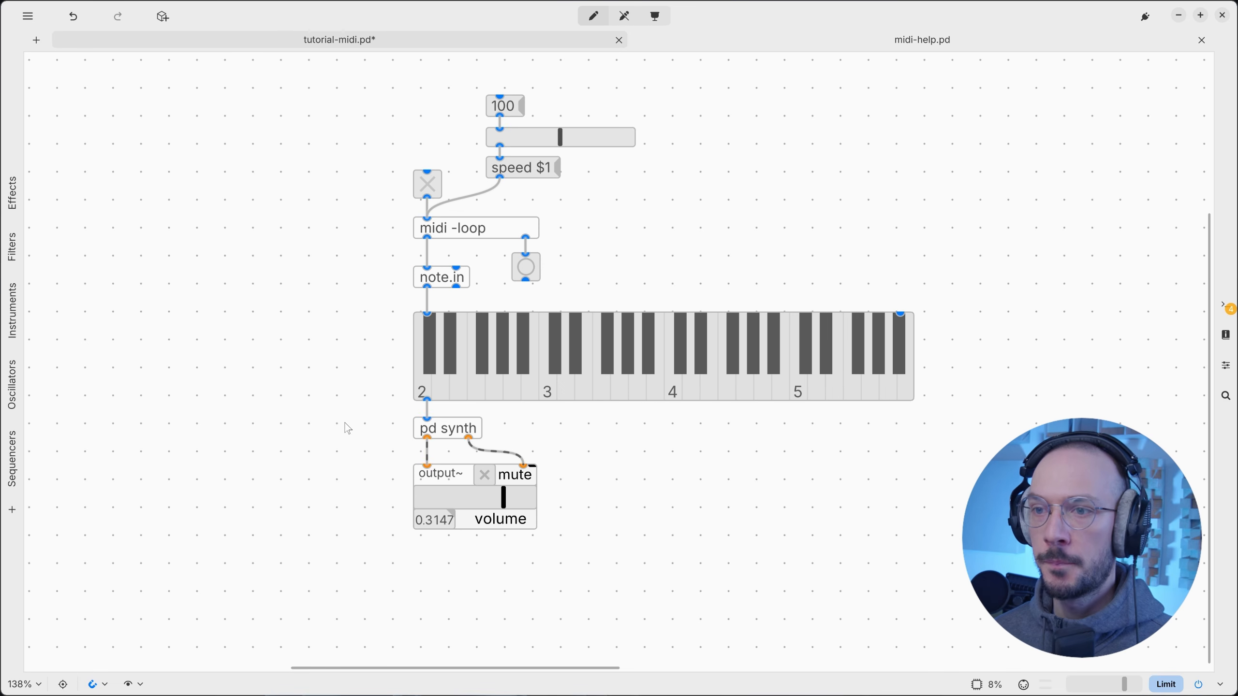
pyautogui.moveTo(346, 423); pyautogui.dragTo(642, 553)
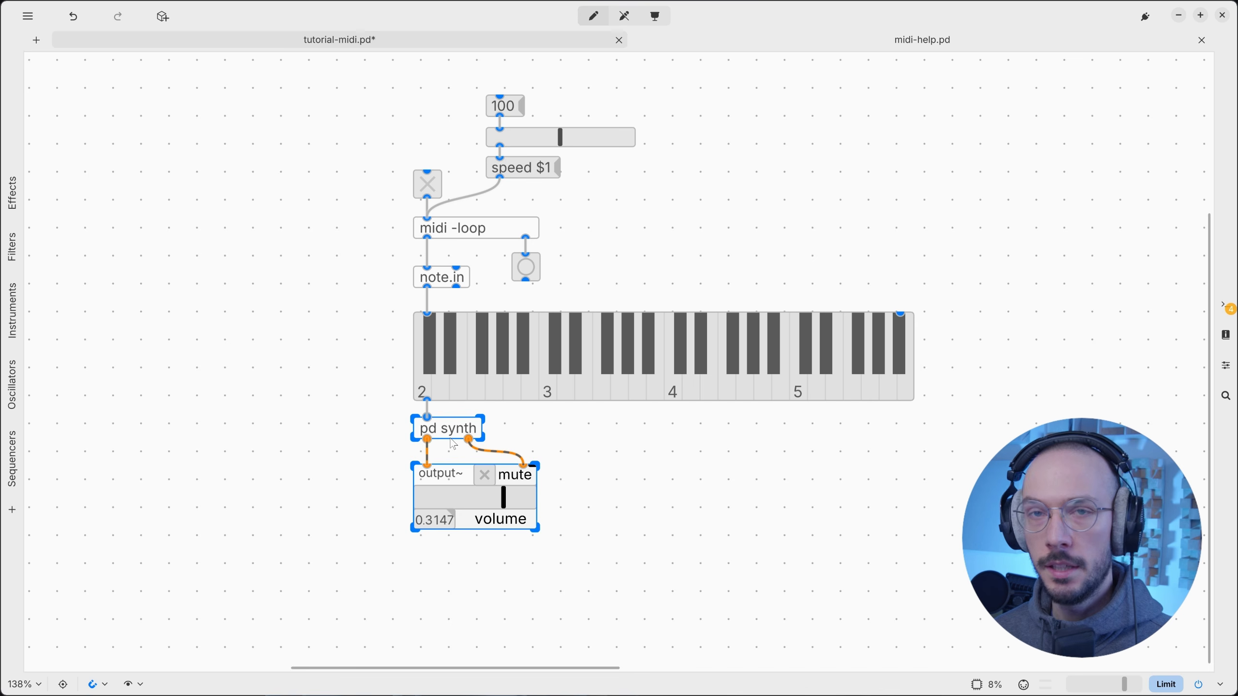
# Play the patch, then select the note generator's top objects and nudge them up.
pyautogui.hotkey('ctrl', 'e')
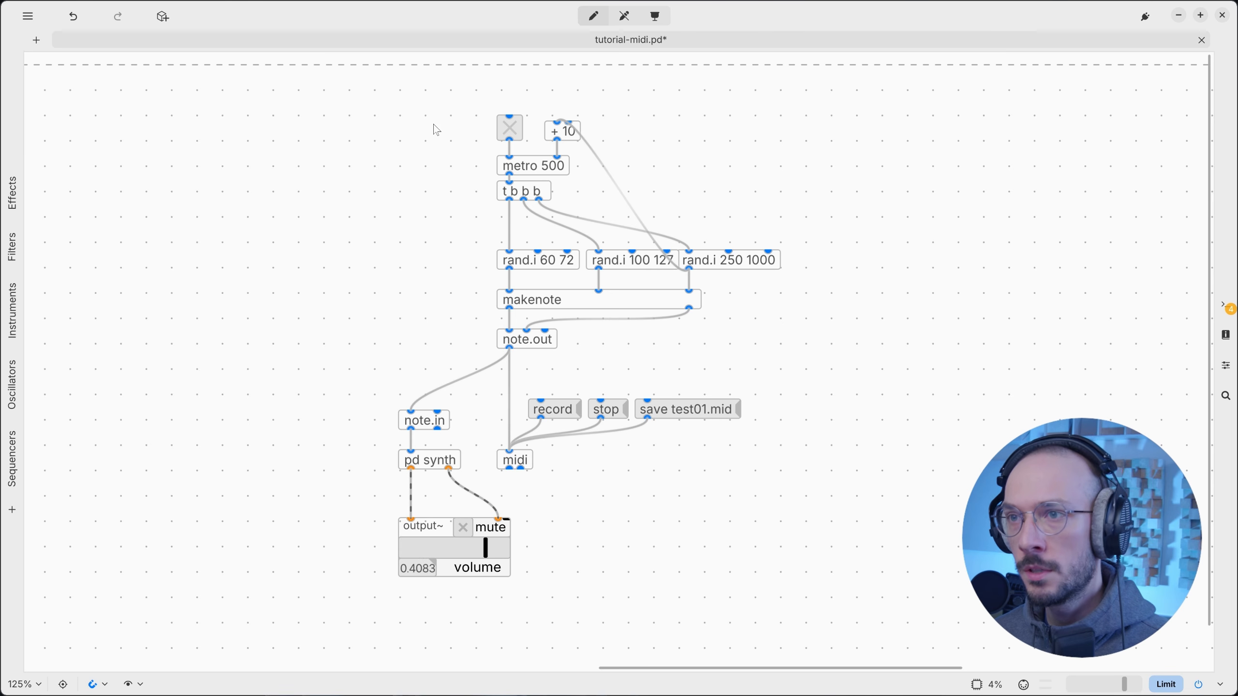
pyautogui.moveTo(407, 115); pyautogui.dragTo(804, 277)
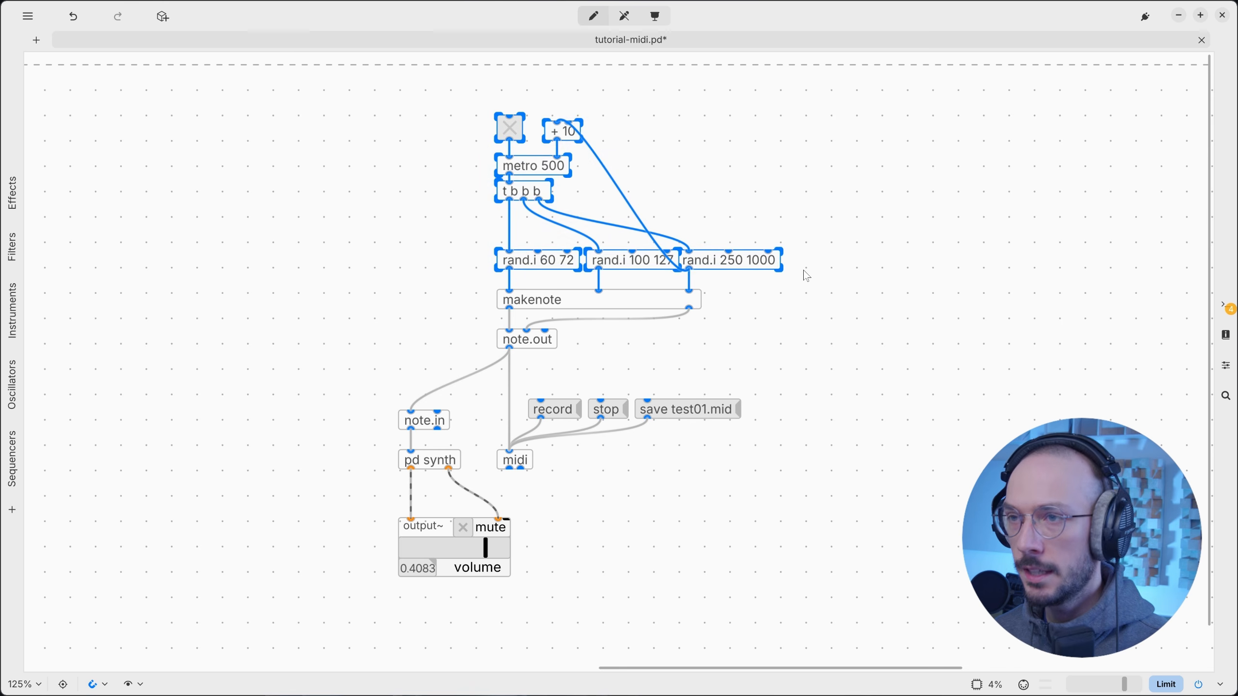
pyautogui.hotkey('shift', 'Up')
pyautogui.moveTo(451, 80); pyautogui.dragTo(846, 263)
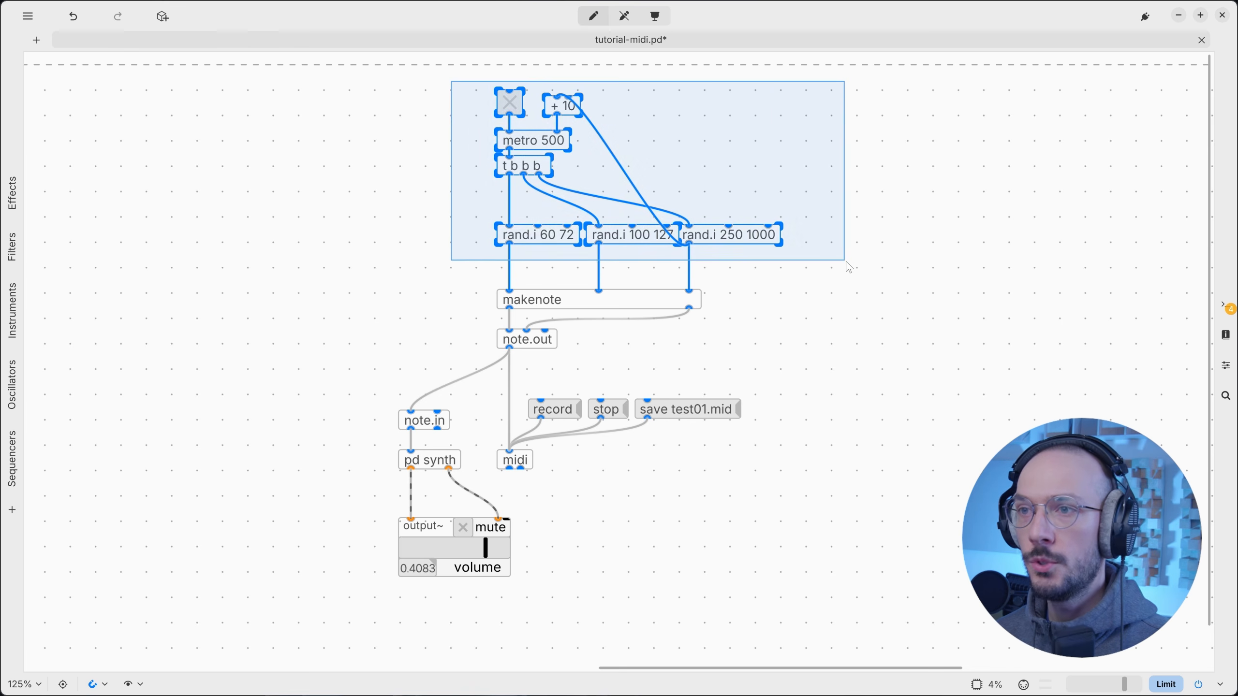
pyautogui.moveTo(446, 81); pyautogui.dragTo(848, 259)
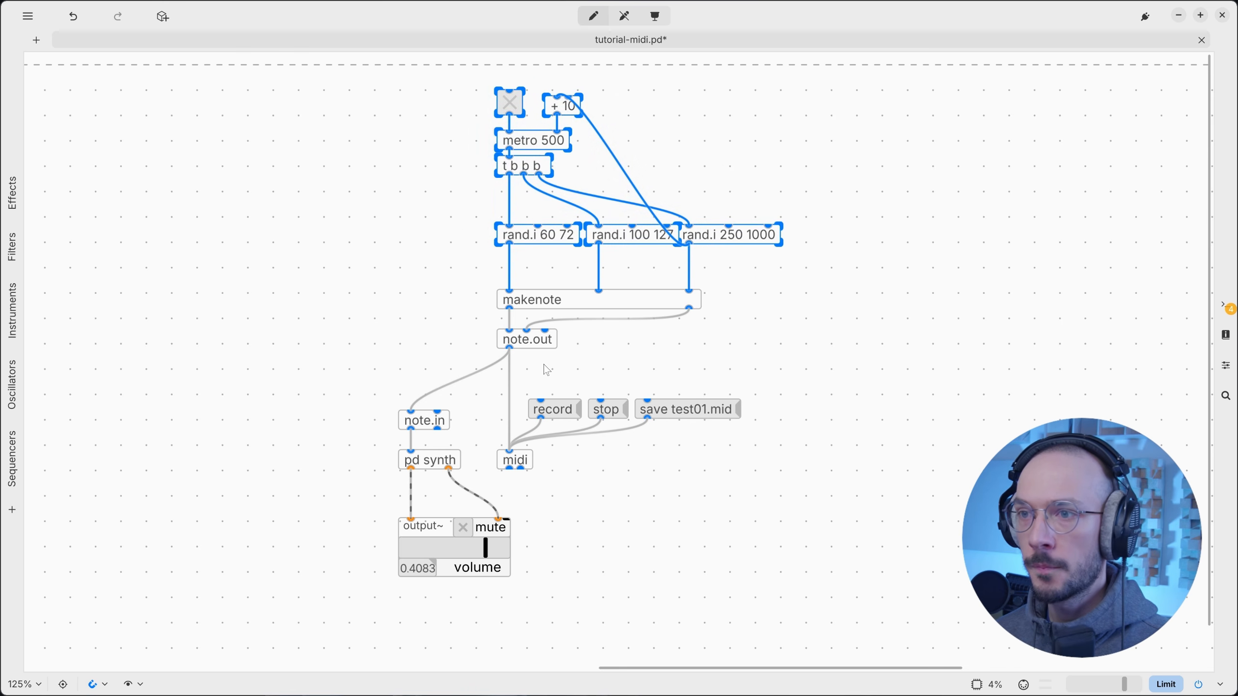
# Select makenote, note.out, midi and their cords, then note.in with pd synth.
pyautogui.moveTo(393, 282); pyautogui.dragTo(497, 296)
pyautogui.moveTo(492, 271); pyautogui.dragTo(496, 275)
pyautogui.moveTo(584, 275); pyautogui.dragTo(706, 287)
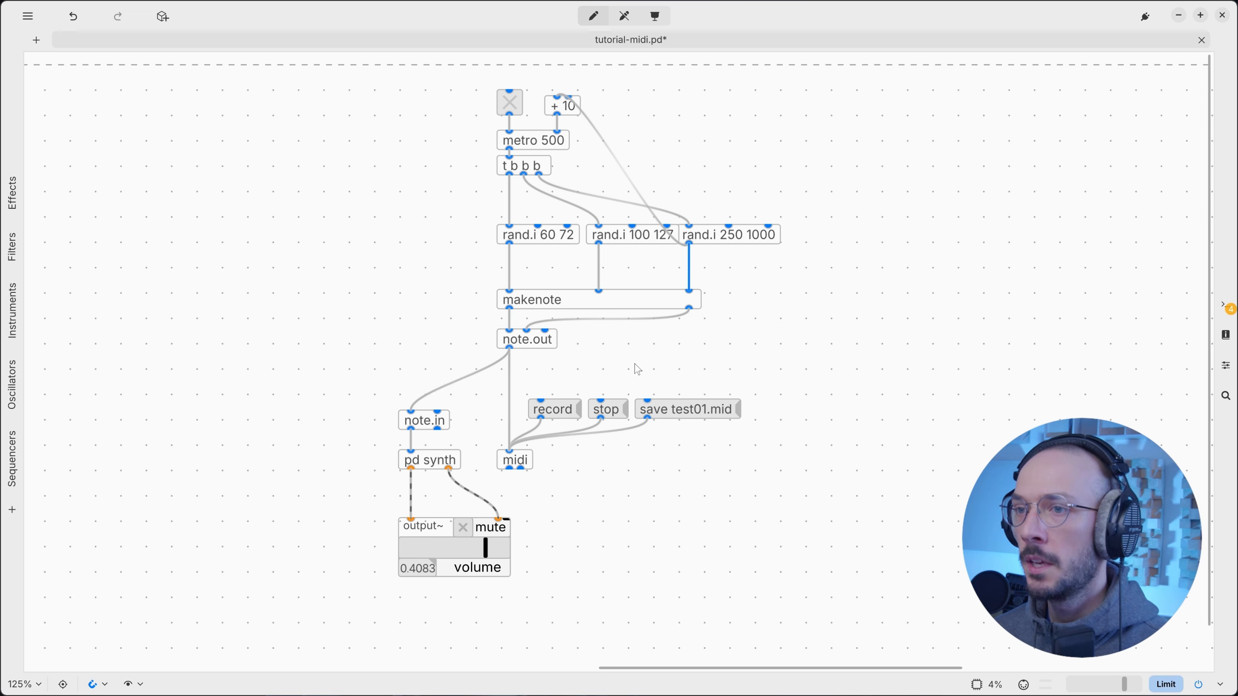
pyautogui.moveTo(587, 352); pyautogui.dragTo(531, 341)
pyautogui.moveTo(562, 483); pyautogui.dragTo(519, 455)
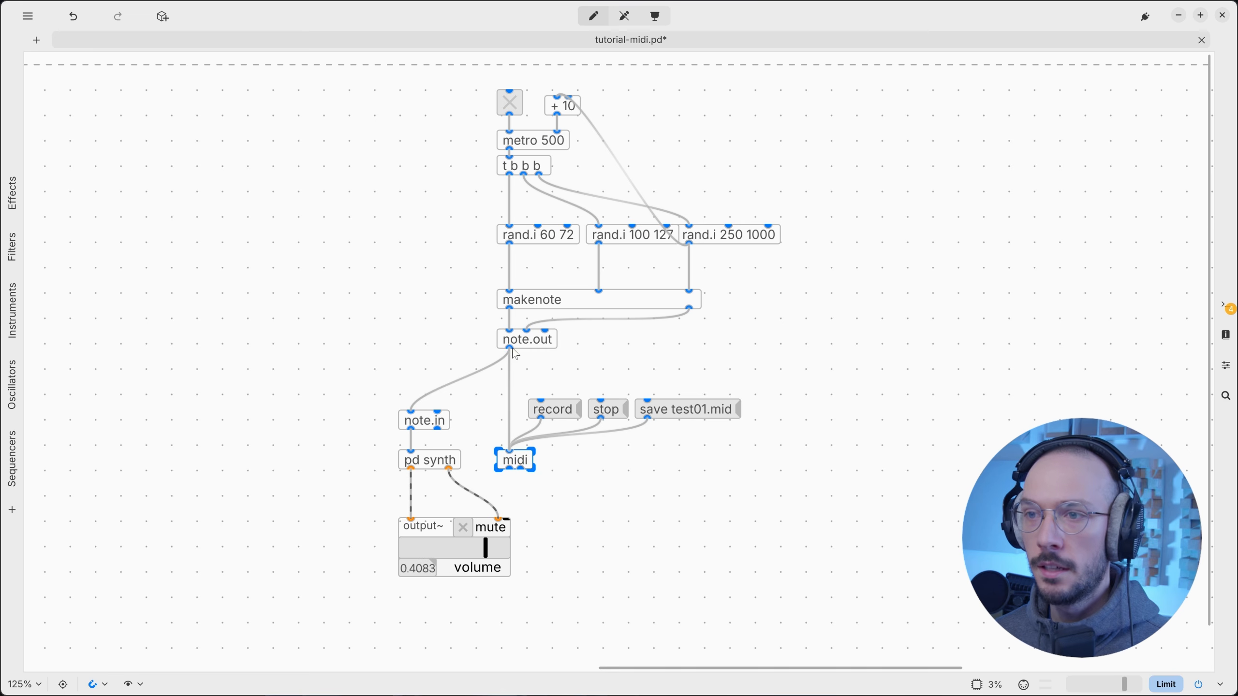
pyautogui.moveTo(520, 325); pyautogui.dragTo(498, 490)
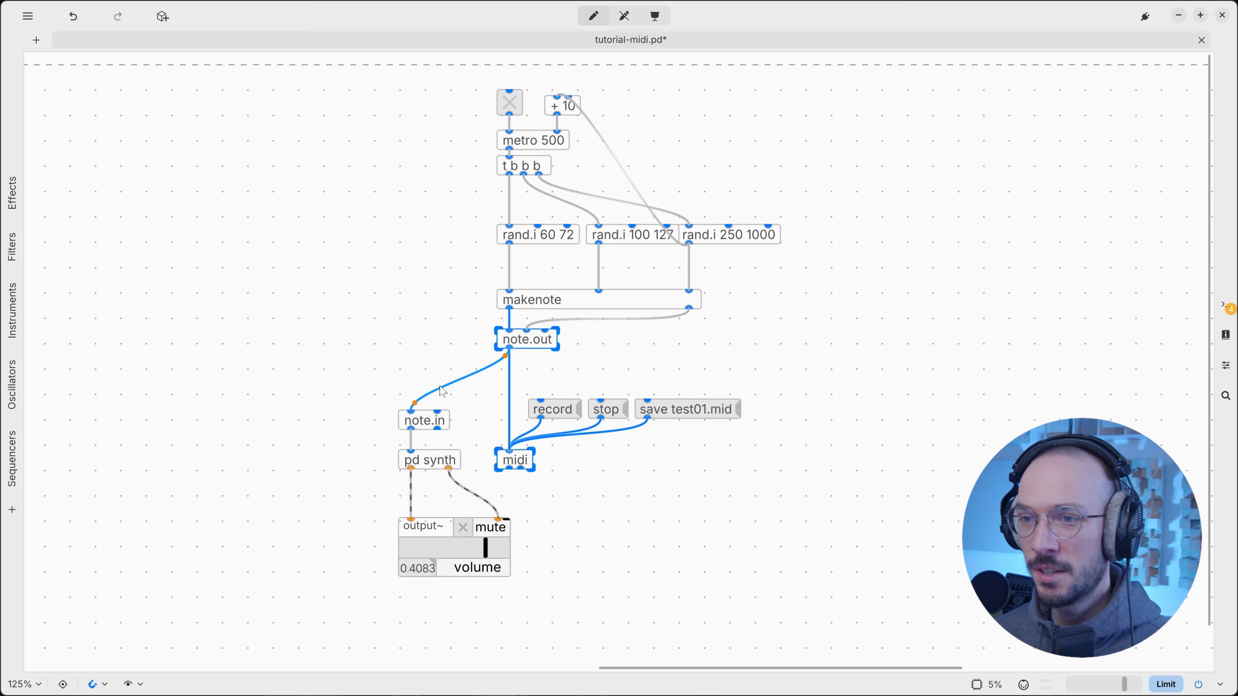
pyautogui.moveTo(399, 344); pyautogui.dragTo(419, 466)
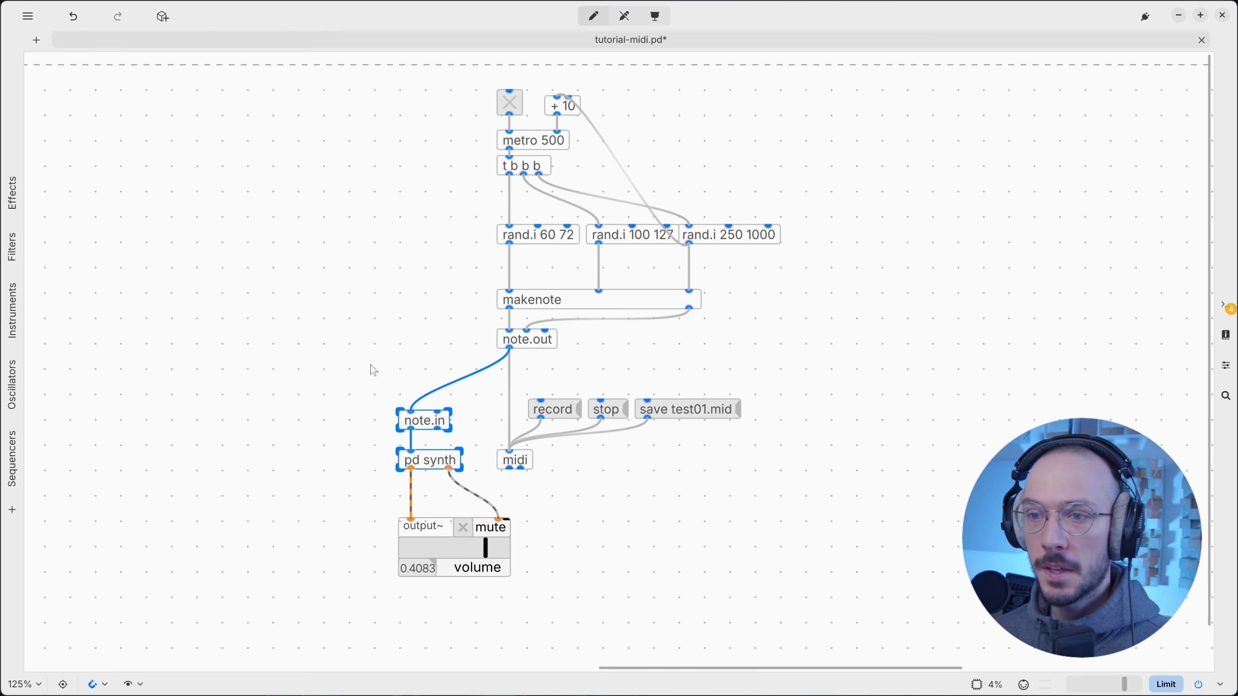
pyautogui.moveTo(368, 360); pyautogui.dragTo(444, 481)
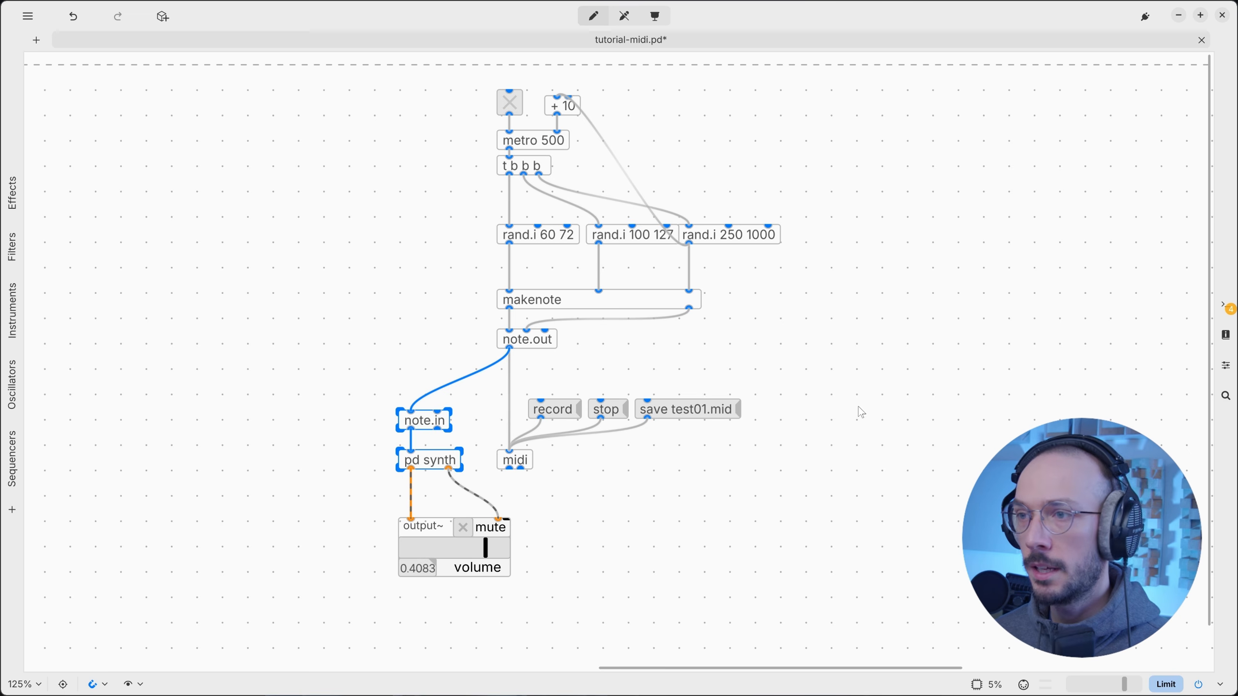
# Create a noteout object beside note.out and connect makenote's pitch and velocity outlets to it.
pyautogui.doubleClick(821, 351)
pyautogui.write('no')
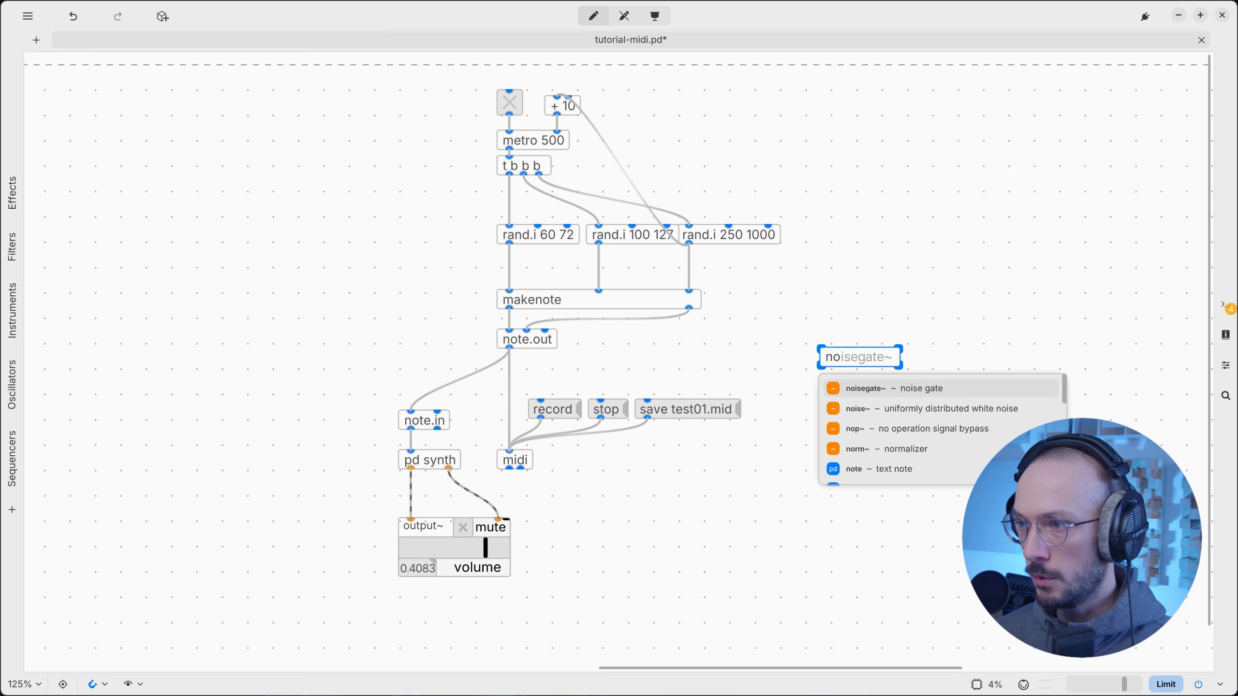
pyautogui.write('teout')
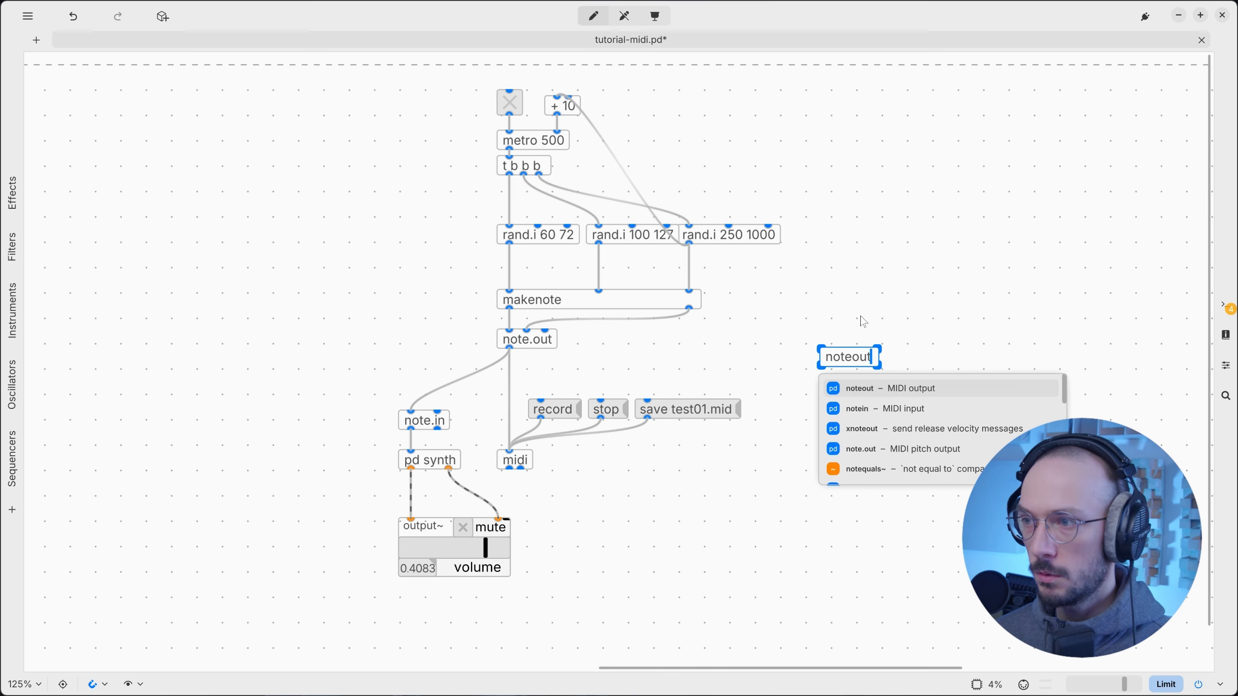
pyautogui.click(860, 316)
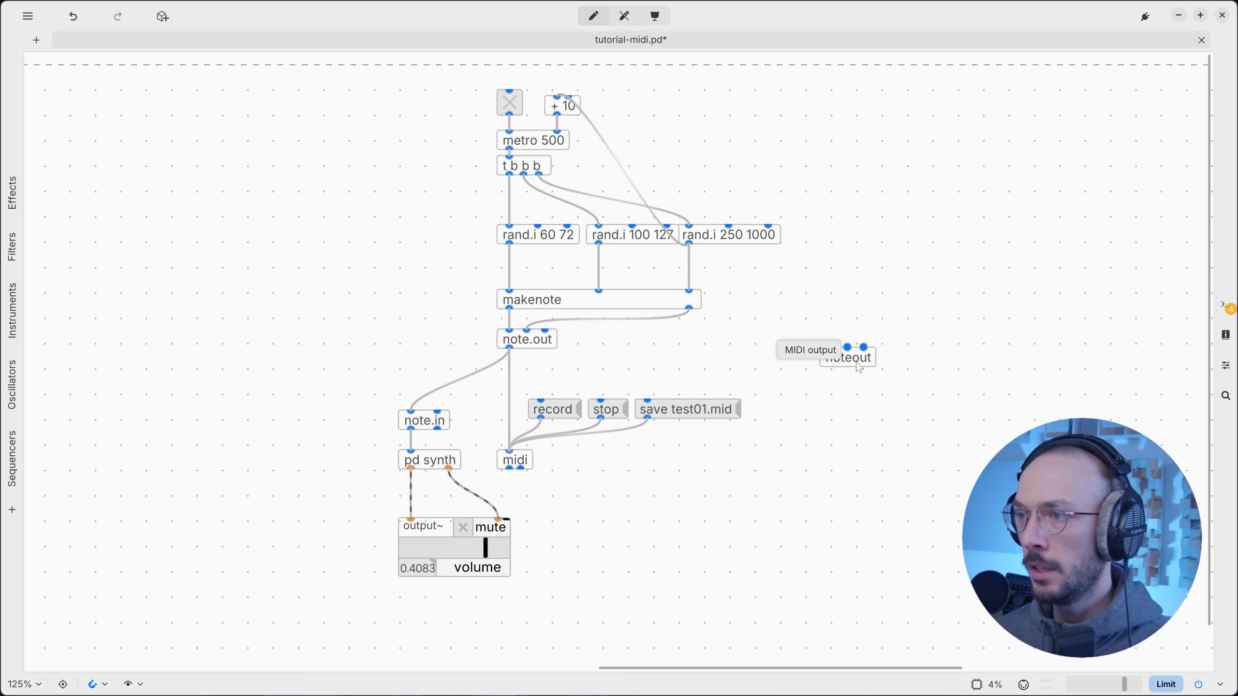
pyautogui.moveTo(858, 360); pyautogui.dragTo(703, 368)
pyautogui.moveTo(509, 309); pyautogui.dragTo(681, 362)
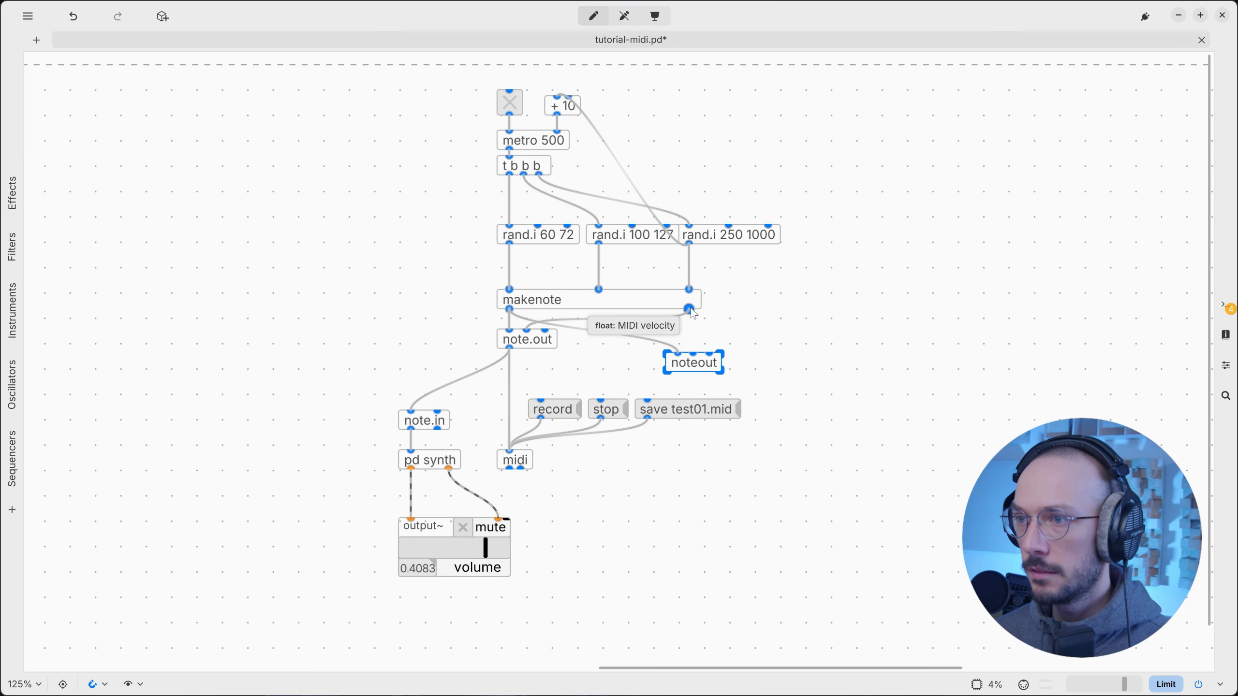
pyautogui.moveTo(690, 310); pyautogui.dragTo(884, 395)
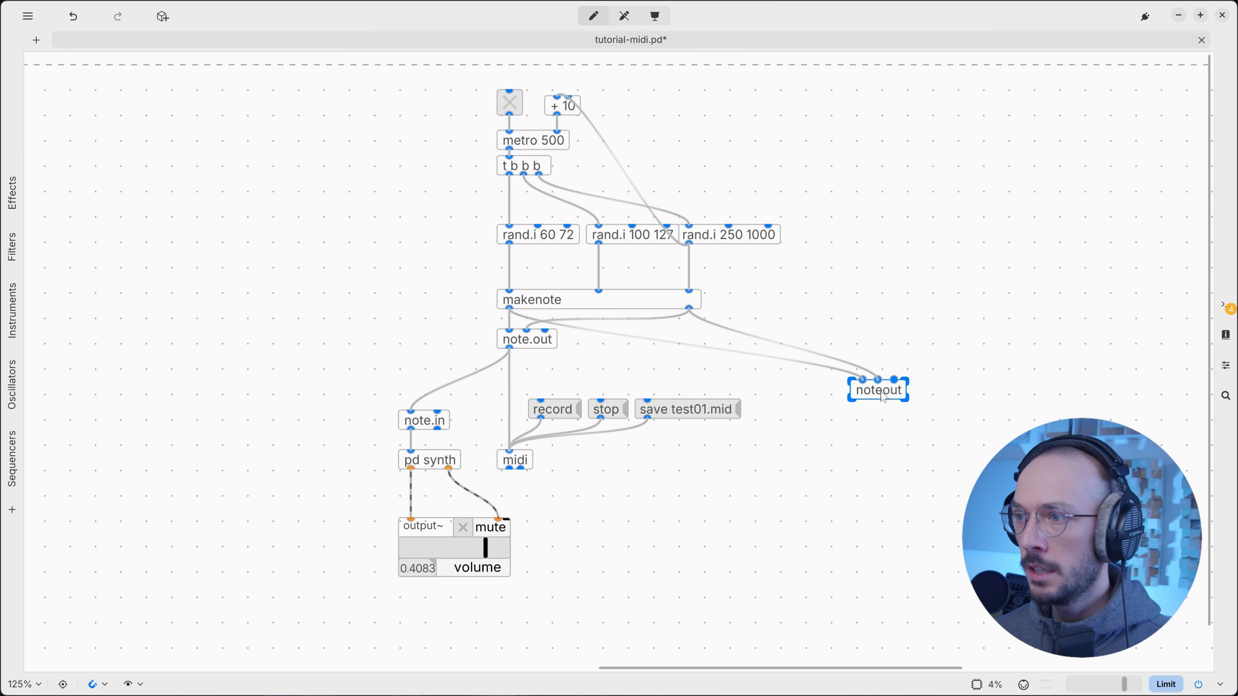
pyautogui.moveTo(869, 323); pyautogui.dragTo(917, 451)
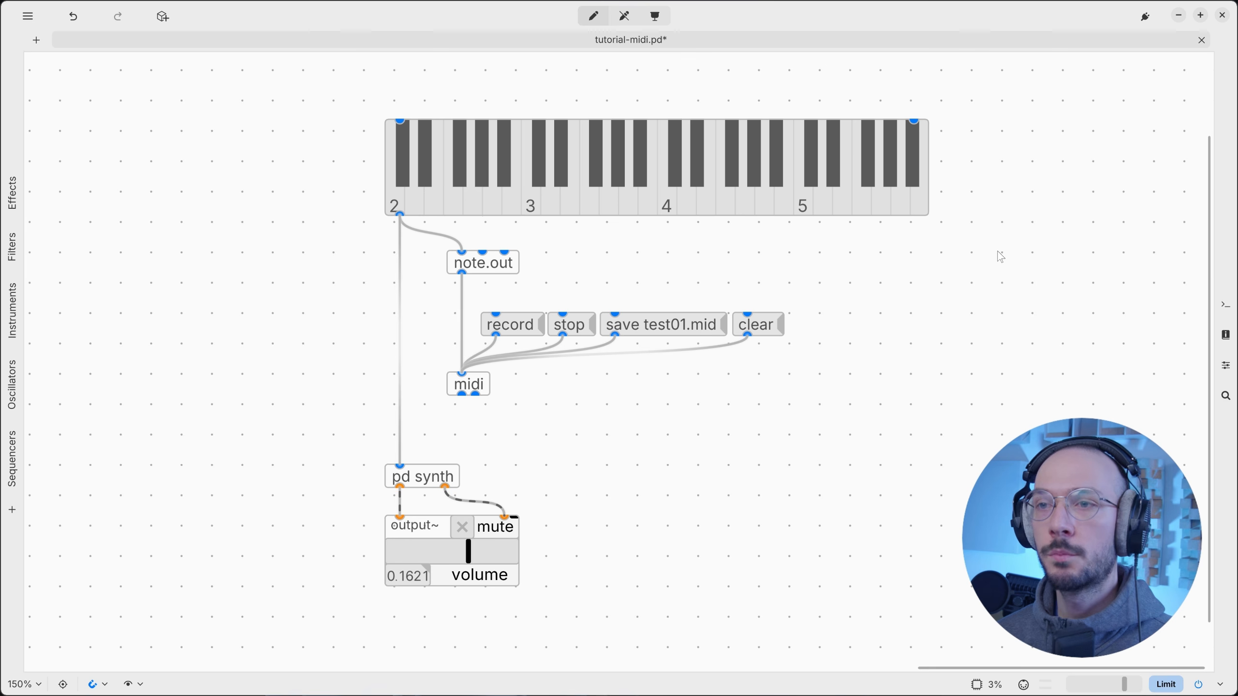
pyautogui.moveTo(275, 152); pyautogui.dragTo(1043, 173)
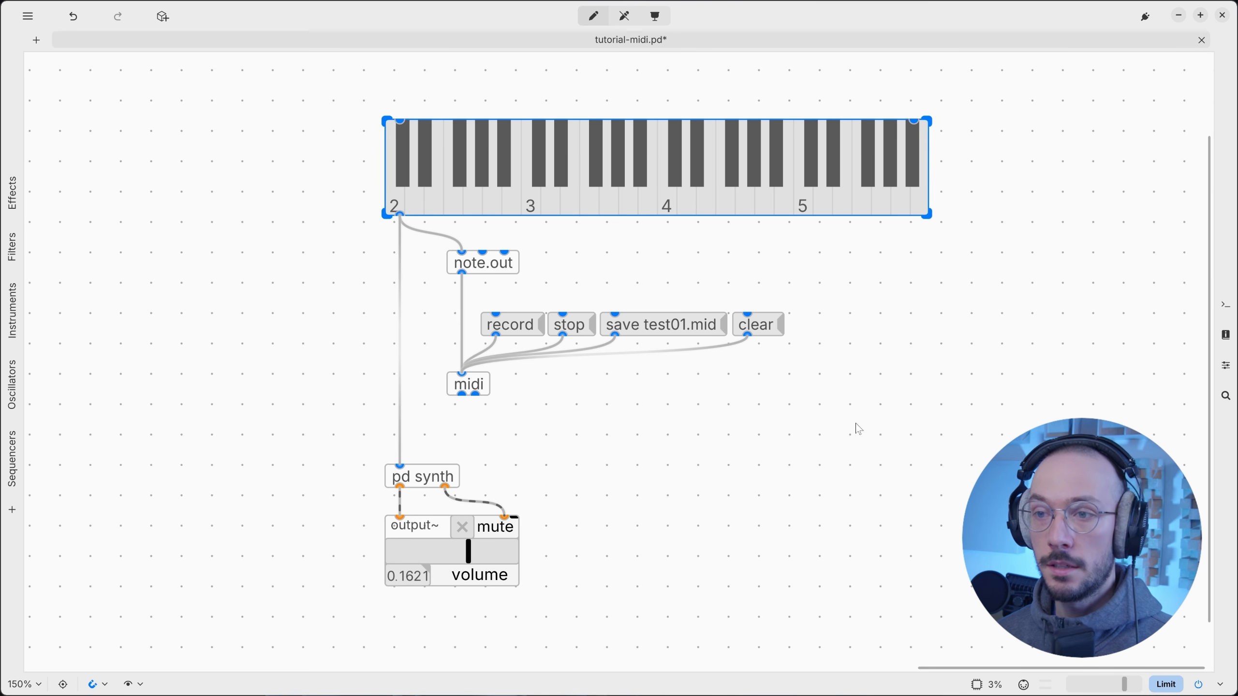
pyautogui.moveTo(846, 429); pyautogui.dragTo(449, 253)
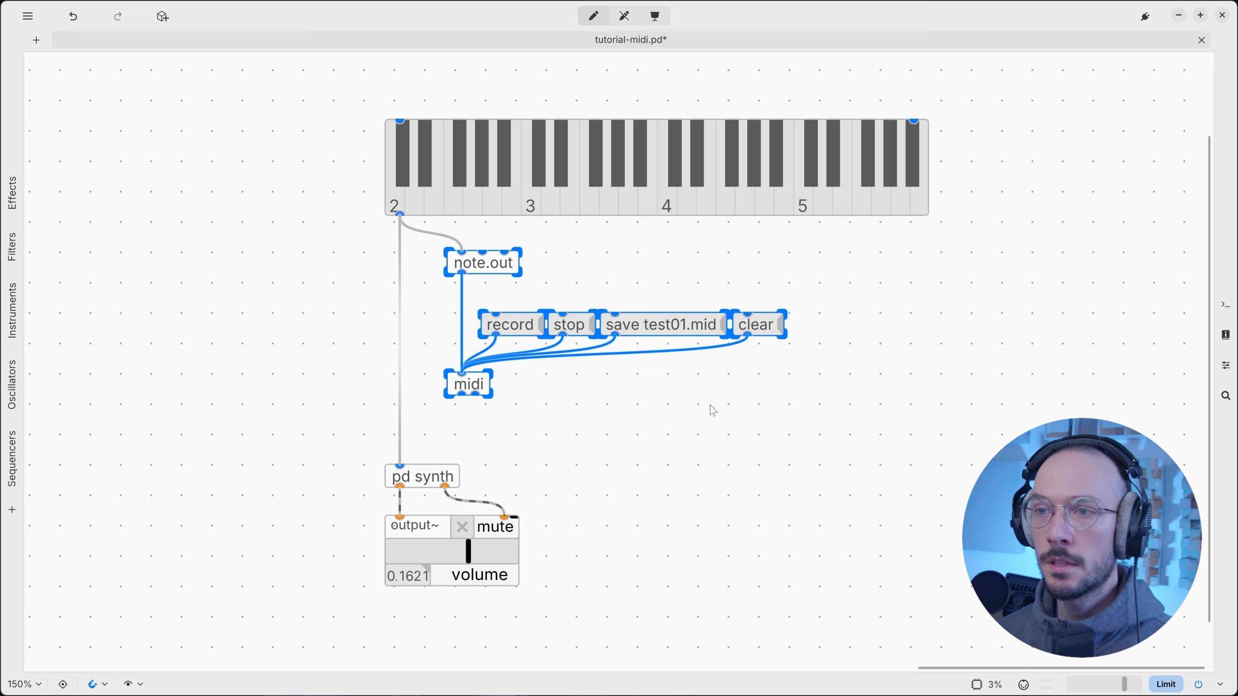
pyautogui.moveTo(800, 422); pyautogui.dragTo(441, 250)
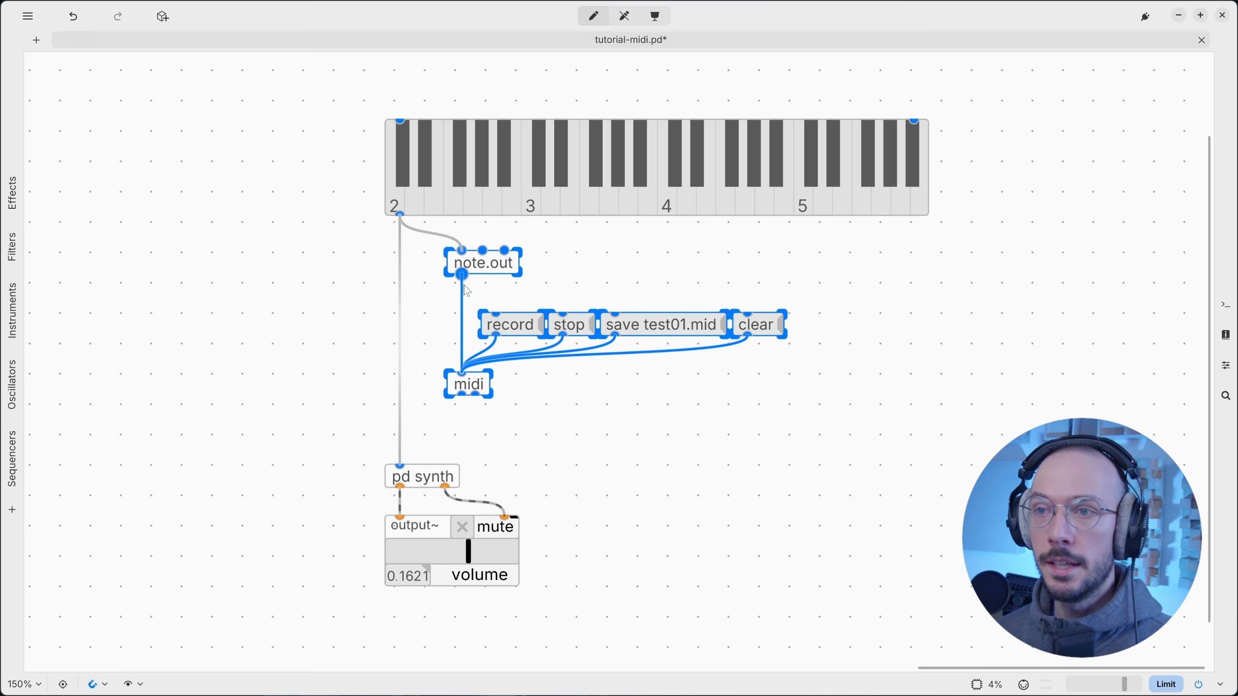
# Create a note.in object and position it on the path from midi to the keyboard.
pyautogui.click(442, 330)
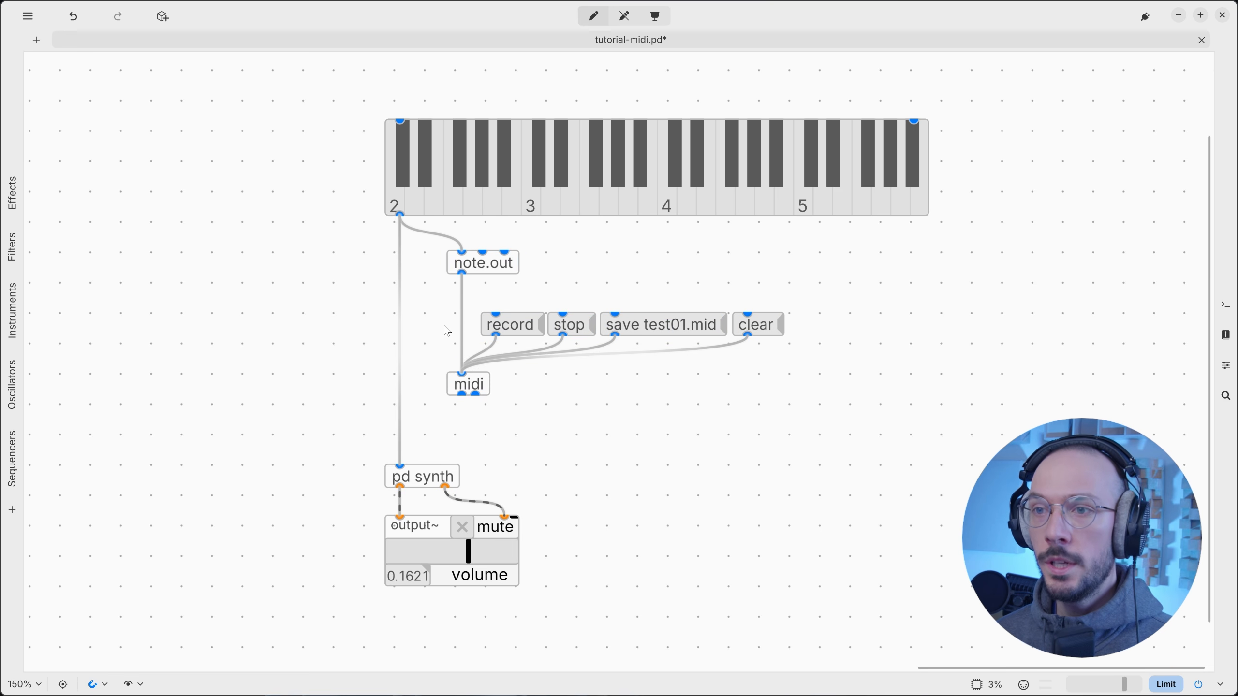
pyautogui.hotkey('ctrl', '1')
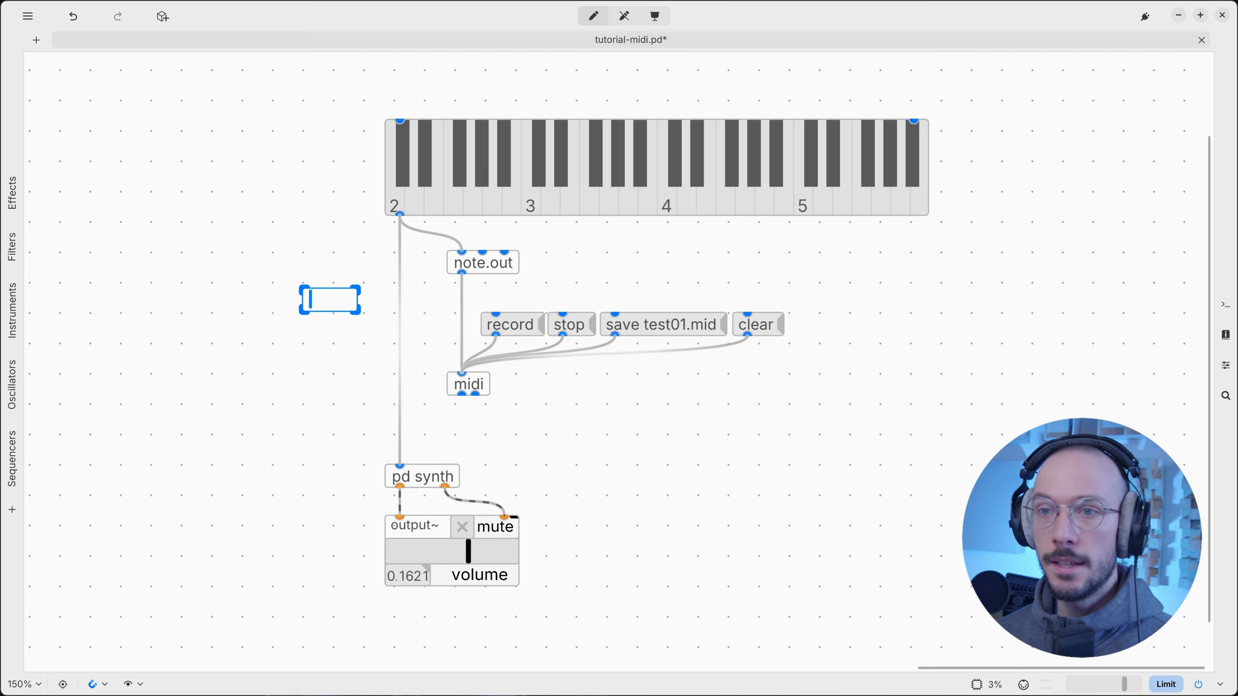
pyautogui.write('note.in')
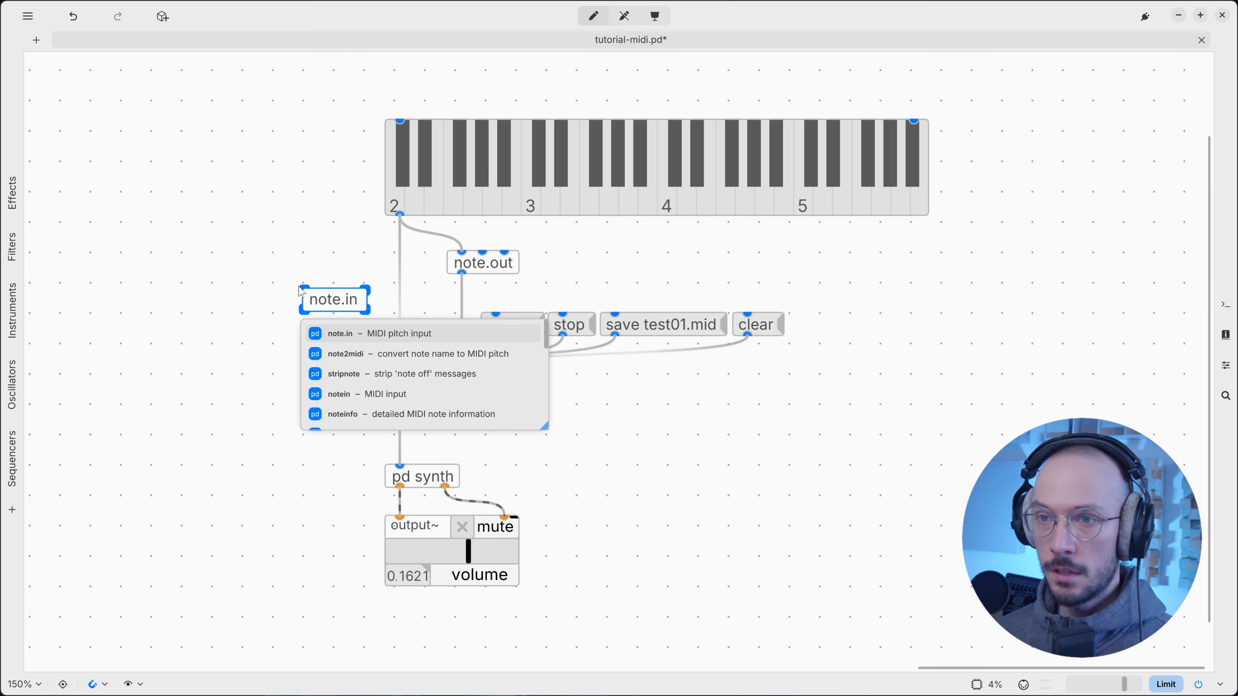
pyautogui.click(313, 248)
pyautogui.click(340, 298)
pyautogui.moveTo(327, 301); pyautogui.dragTo(265, 302)
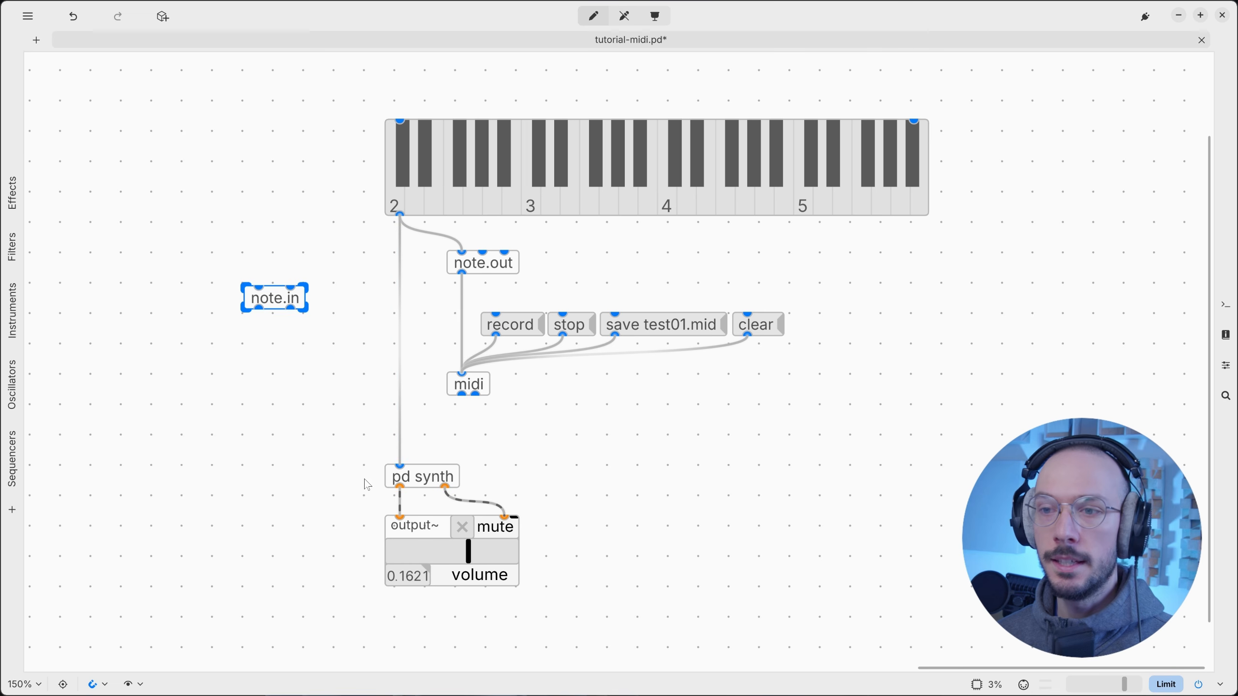
pyautogui.click(437, 485)
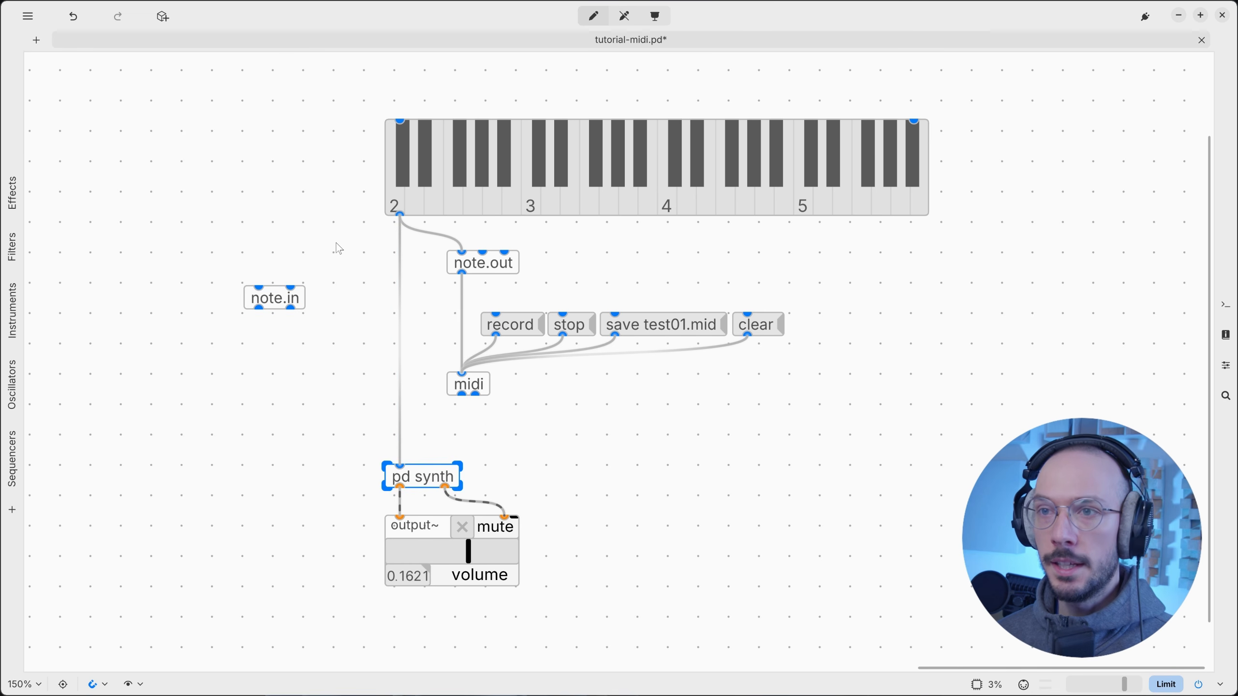
pyautogui.moveTo(294, 149); pyautogui.dragTo(777, 184)
pyautogui.moveTo(1018, 190)
pyautogui.mouseDown()
pyautogui.moveTo(1024, 177)
pyautogui.moveTo(1000, 185)
pyautogui.mouseUp()
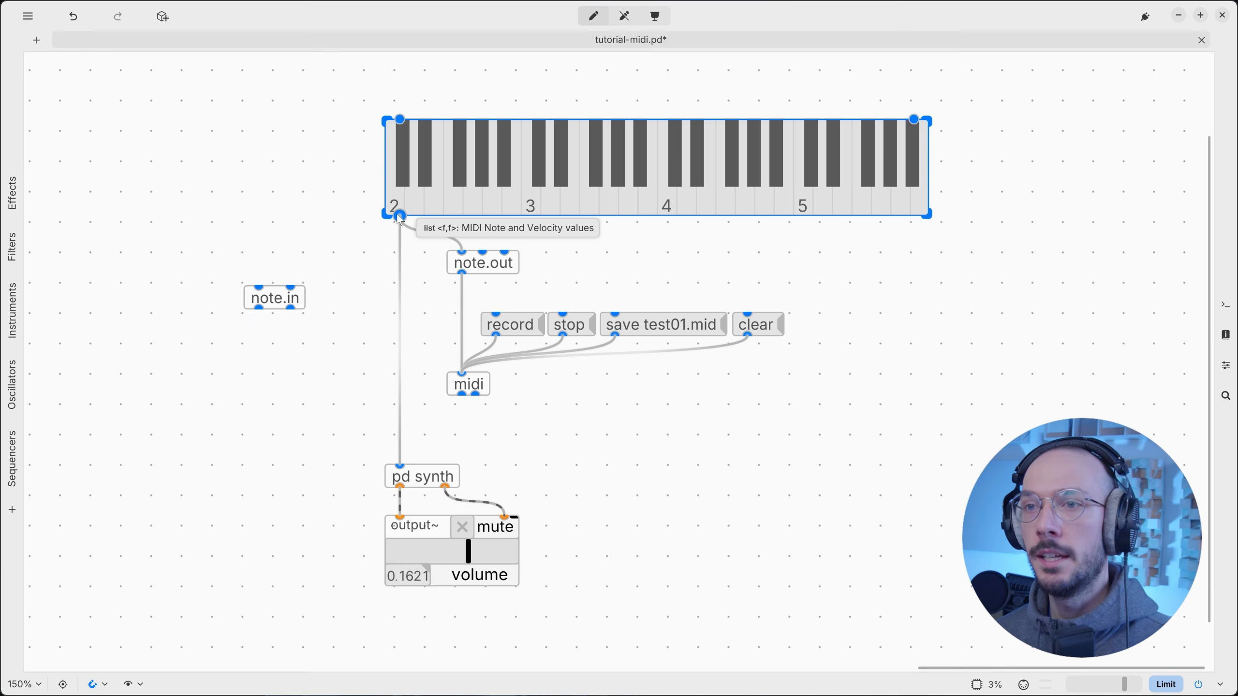
pyautogui.moveTo(275, 298)
pyautogui.mouseDown()
pyautogui.moveTo(325, 306)
pyautogui.moveTo(291, 298)
pyautogui.mouseUp()
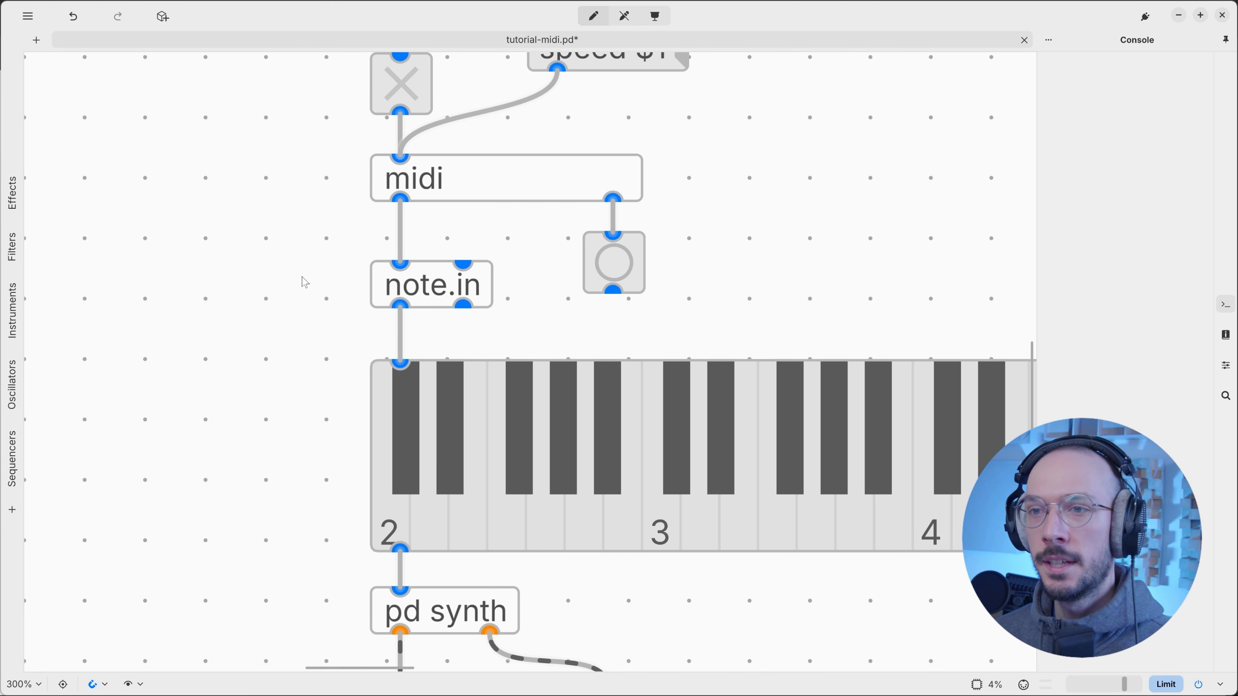
pyautogui.moveTo(343, 242); pyautogui.dragTo(536, 329)
pyautogui.click(536, 333)
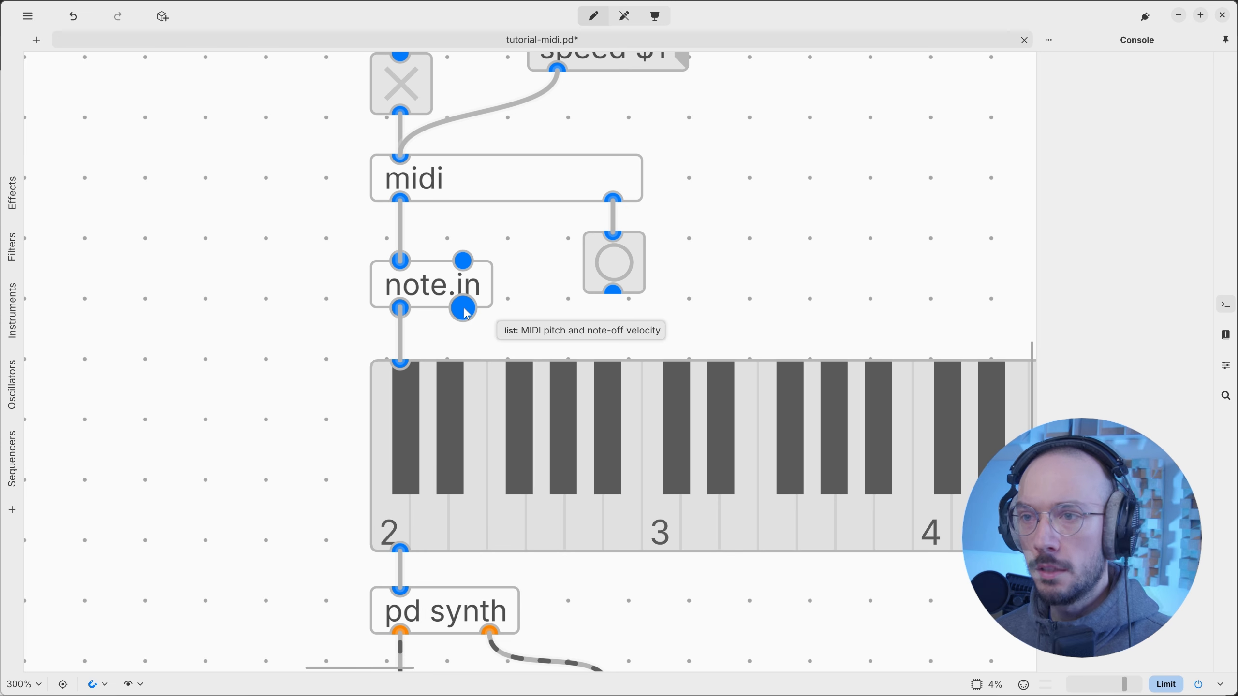
pyautogui.moveTo(299, 336); pyautogui.dragTo(473, 342)
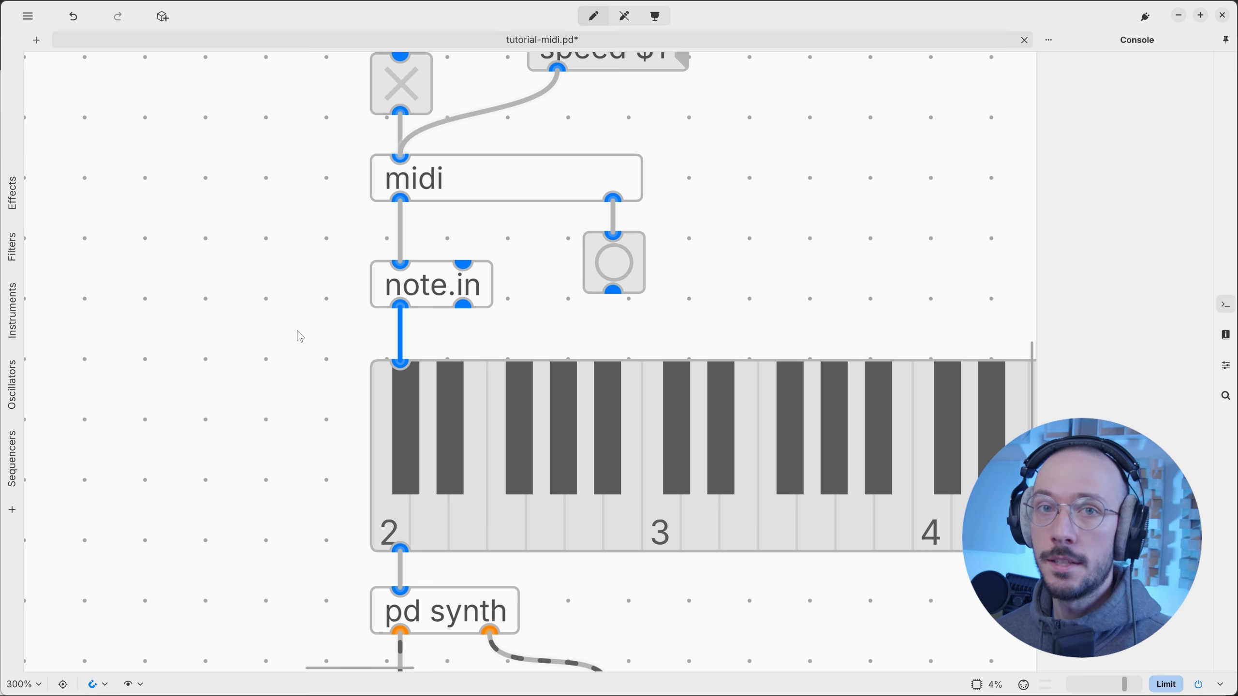
pyautogui.scroll(-5, 332, 273)
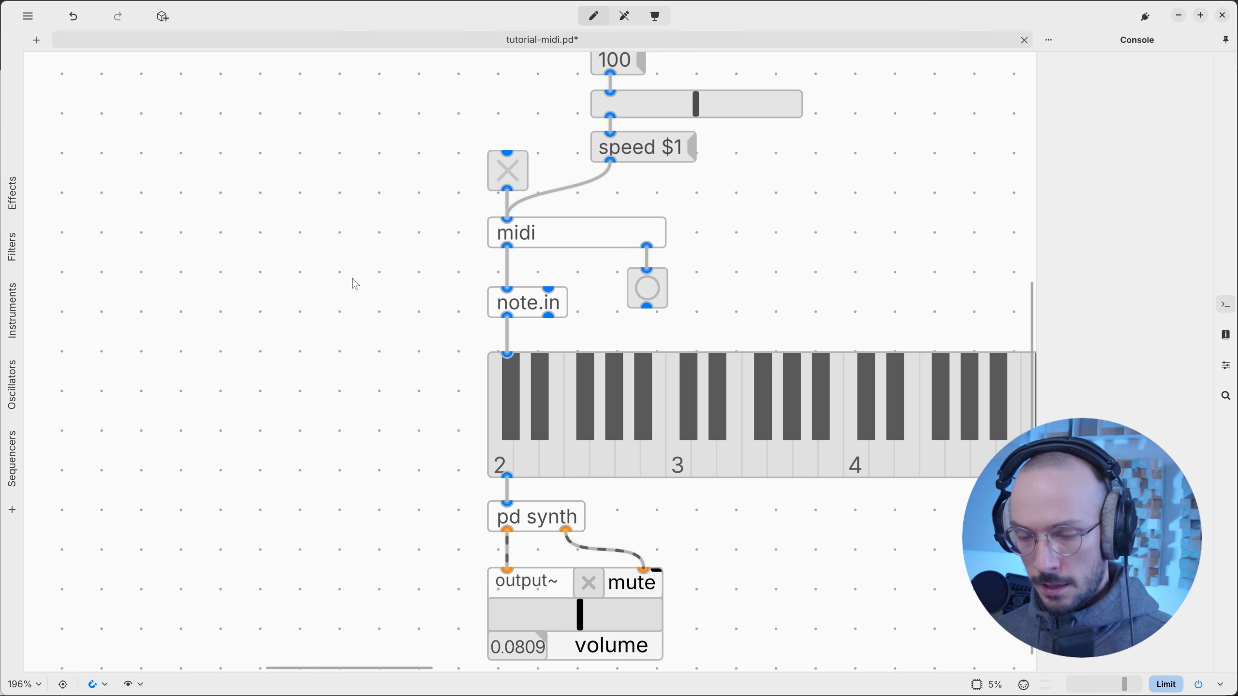
# Add a print RAW object connected to the midi player's outlet, level with note.in.
pyautogui.hotkey('ctrl', '1')
pyautogui.write('print')
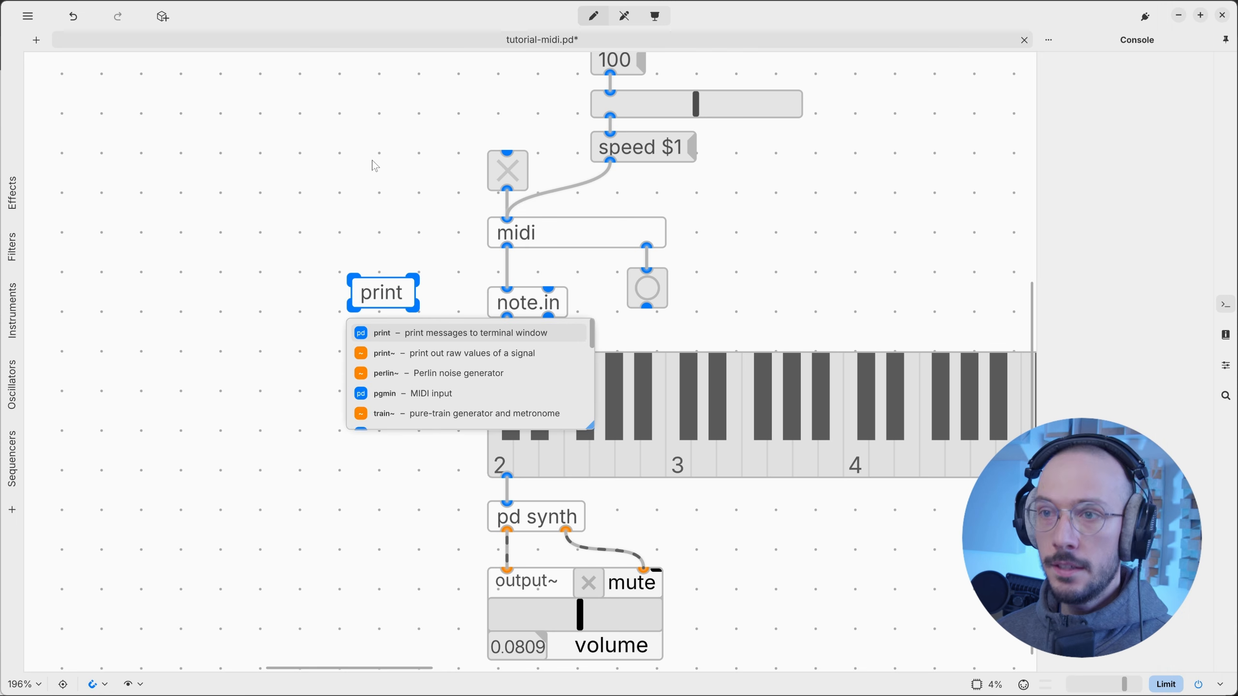
pyautogui.click(390, 191)
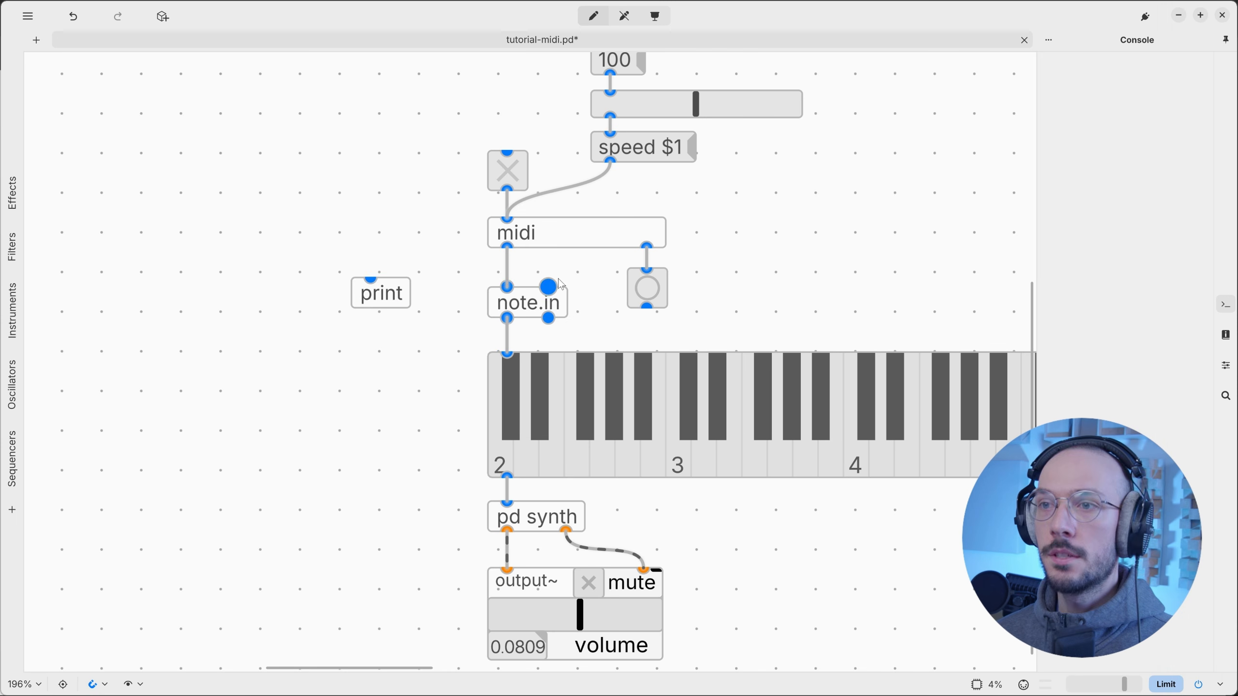
pyautogui.doubleClick(377, 301)
pyautogui.press('Right')
pyautogui.write('RA')
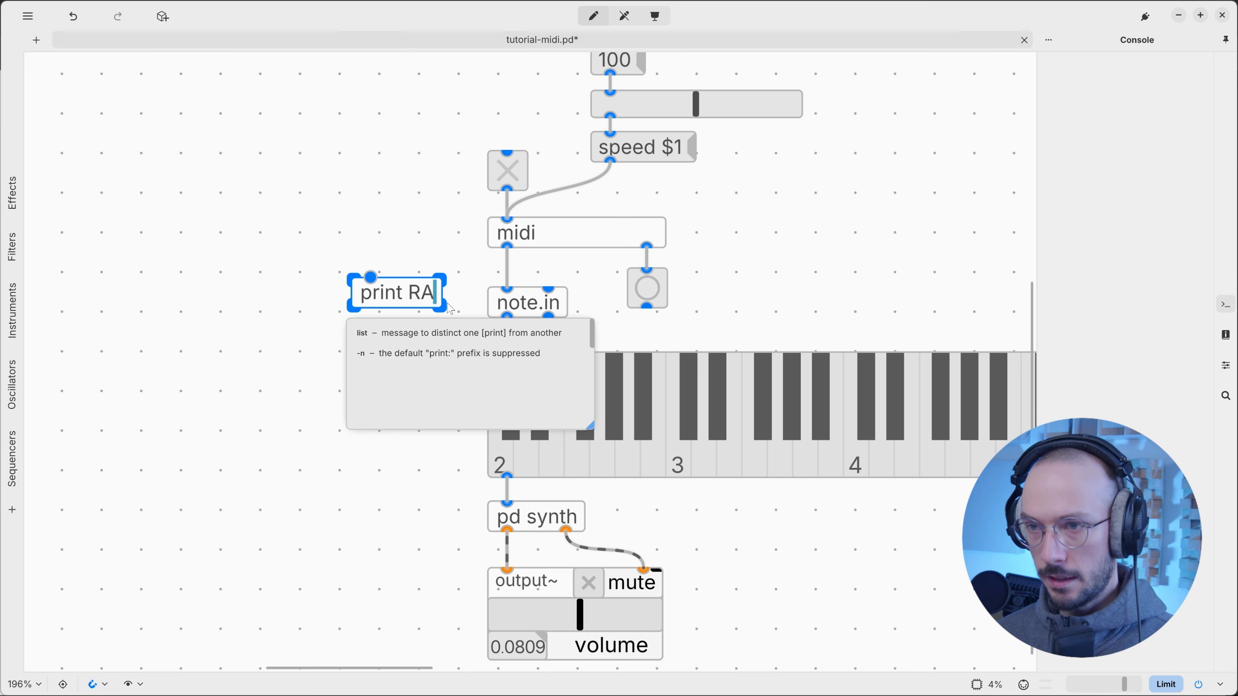
pyautogui.write('W')
pyautogui.click(448, 264)
pyautogui.moveTo(507, 249); pyautogui.dragTo(389, 304)
pyautogui.click(414, 321)
# Leave edit mode and load midi-c4.mid into the midi player.
pyautogui.hotkey('ctrl', 'e')
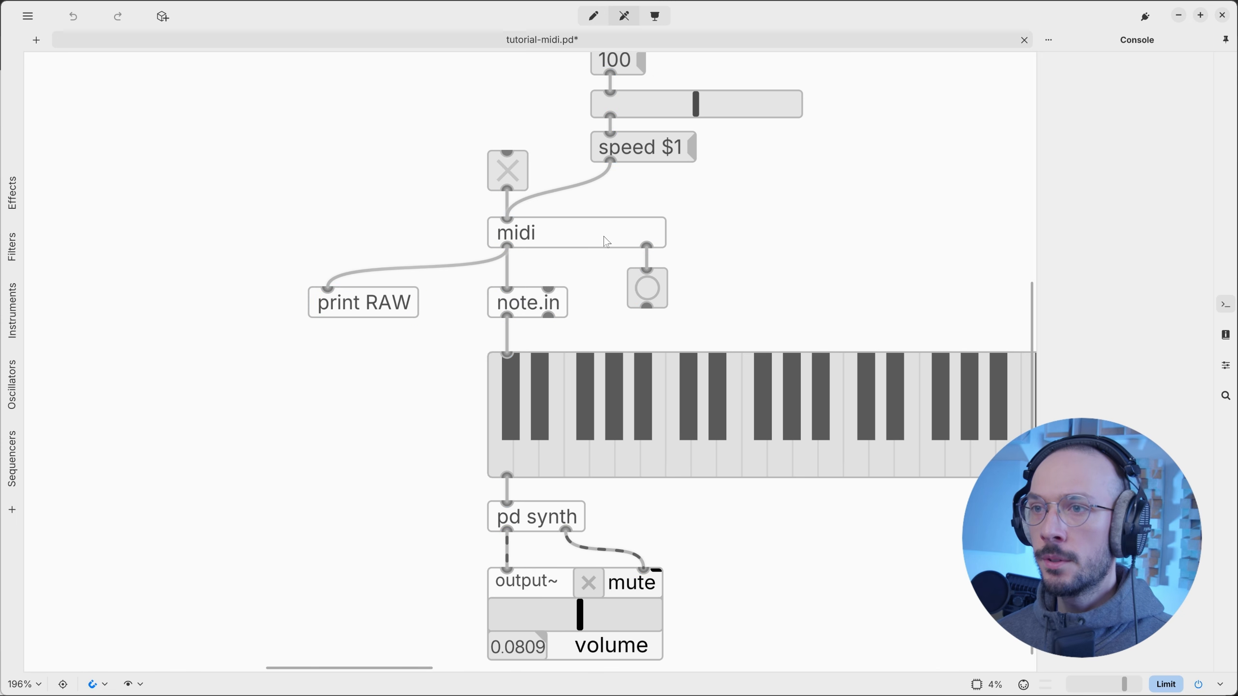
pyautogui.click(608, 239)
pyautogui.click(451, 249)
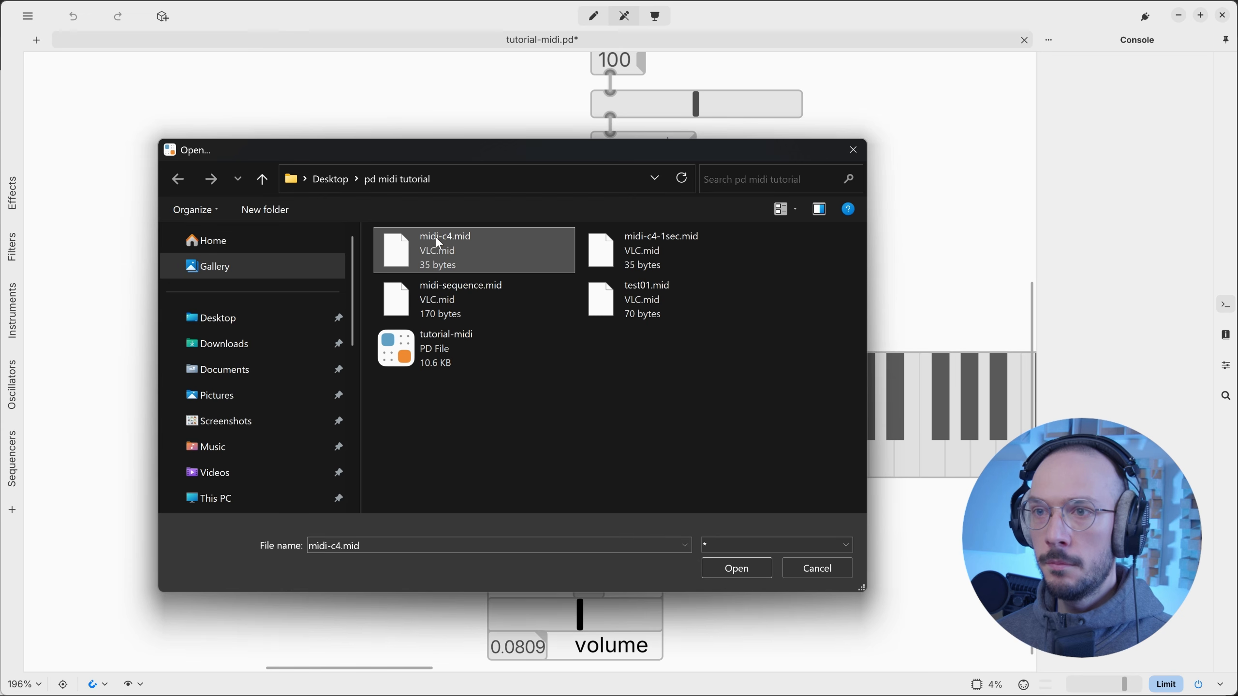
pyautogui.doubleClick(448, 240)
pyautogui.scroll(-2, 458, 221)
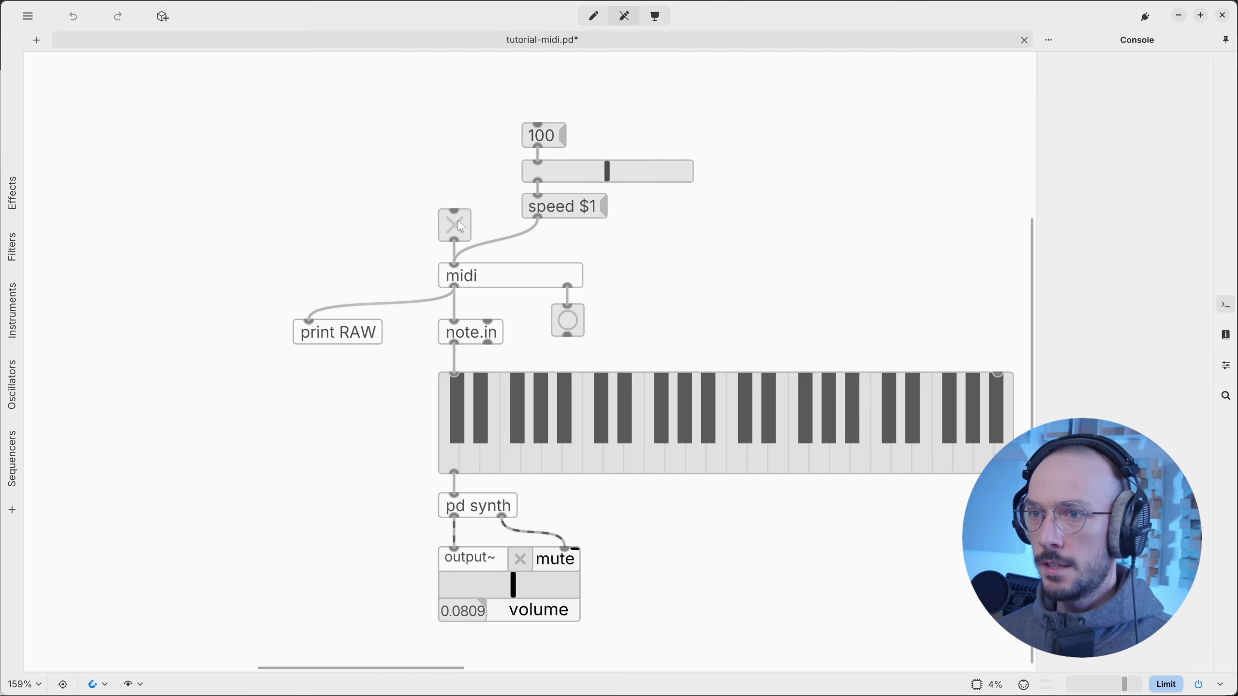
# Play midi-c4.mid to print its raw bytes, then switch to the Chrome MIDI tutorial.
pyautogui.click(461, 226)
pyautogui.moveTo(1114, 139)
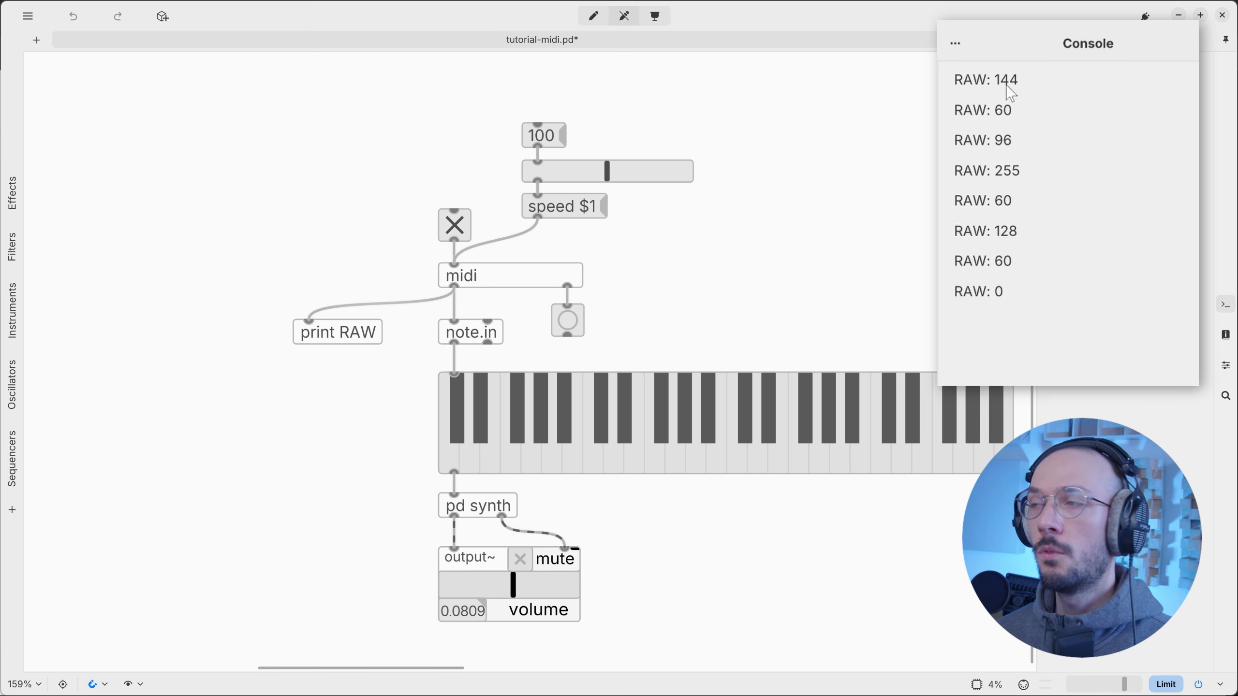
pyautogui.hotkey('alt', 'Tab')
pyautogui.hotkey('alt', 'Tab')
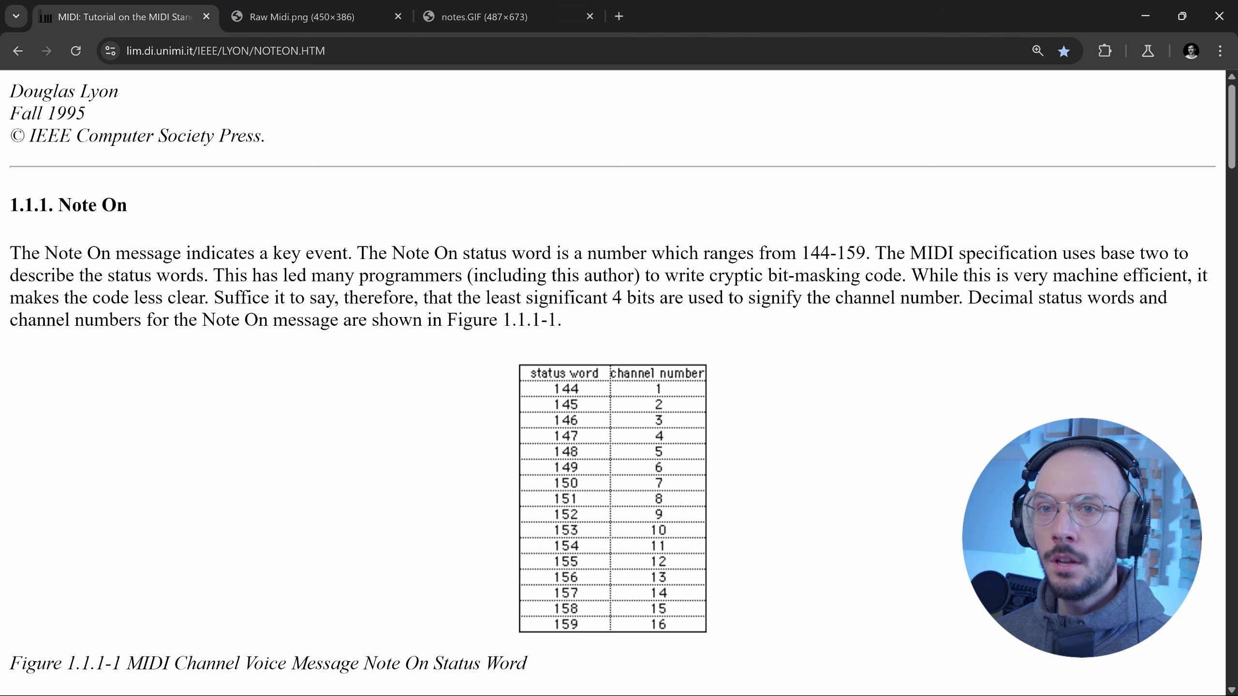
# Highlight the words 'Note On' in the tutorial's first paragraph.
pyautogui.moveTo(45, 252); pyautogui.dragTo(111, 253)
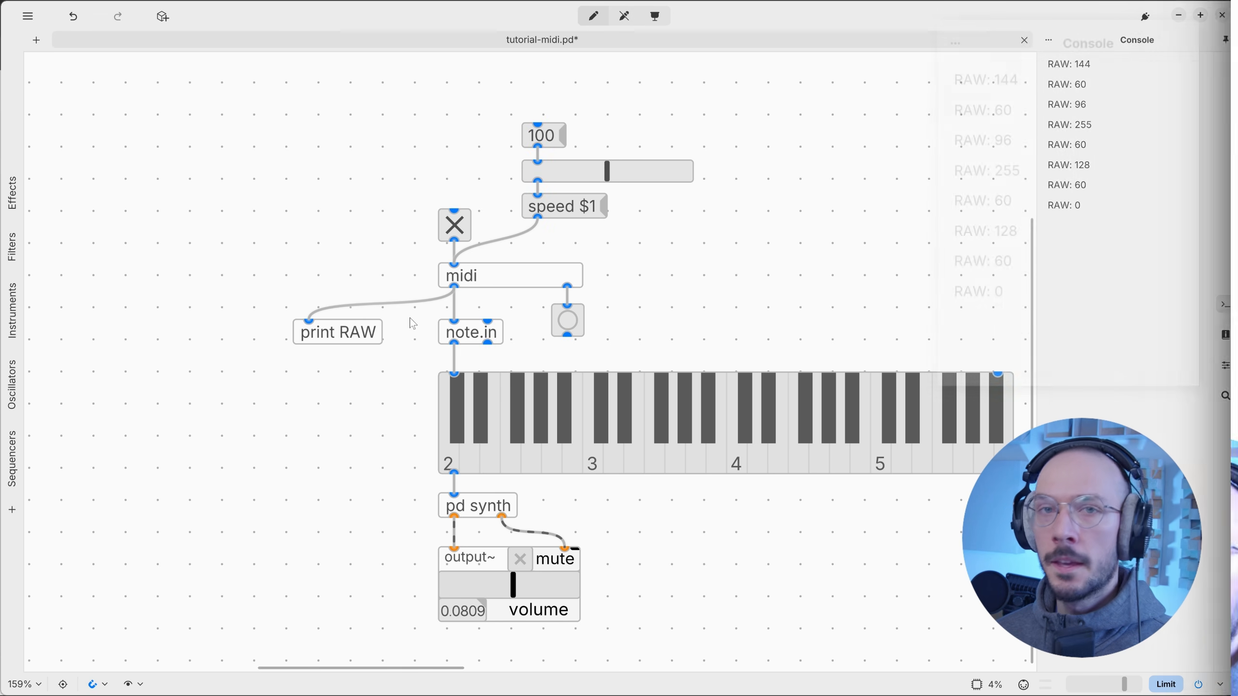
# Delete the midi→print RAW cord and rename the box to print COOKED.
pyautogui.moveTo(419, 286)
pyautogui.mouseDown()
pyautogui.moveTo(412, 335)
pyautogui.moveTo(348, 344)
pyautogui.moveTo(328, 390)
pyautogui.mouseUp()
pyautogui.press('Delete')
pyautogui.click(329, 390)
pyautogui.doubleClick(332, 388)
pyautogui.write('COOKED')
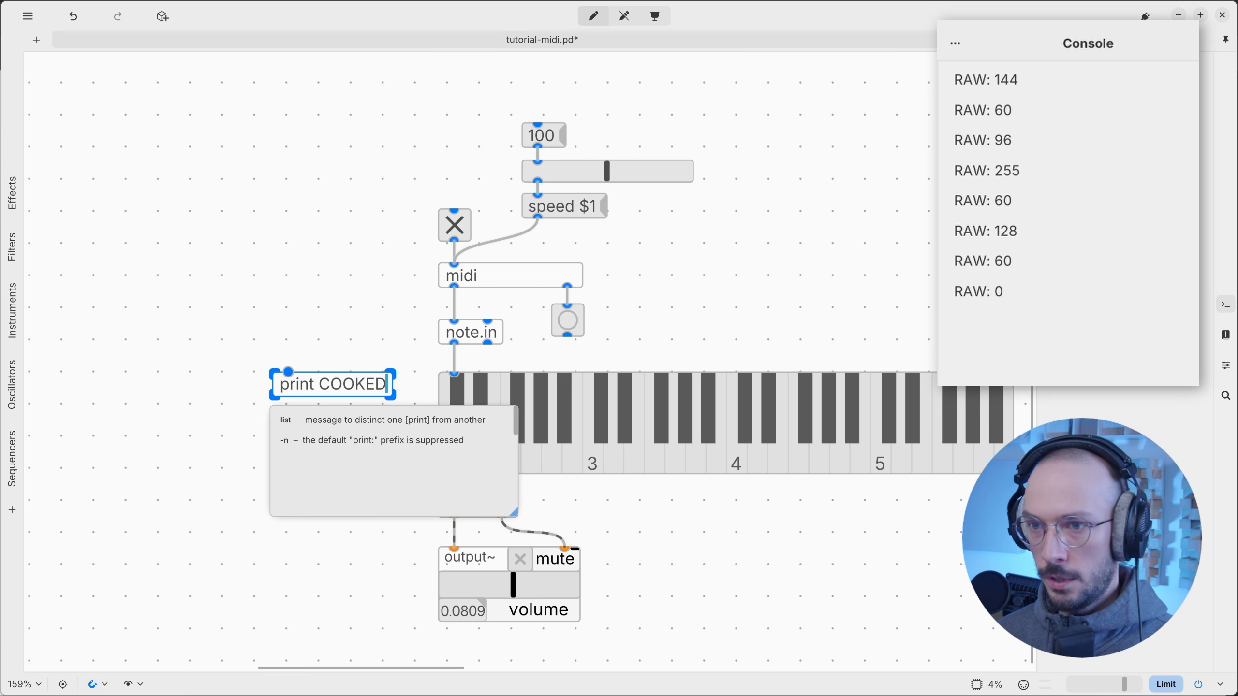
pyautogui.click(312, 352)
# Wire note.in's left outlet into print COOKED, then play the MIDI file in run mode.
pyautogui.moveTo(454, 344)
pyautogui.mouseDown()
pyautogui.moveTo(422, 336)
pyautogui.moveTo(288, 373)
pyautogui.mouseUp()
pyautogui.moveTo(337, 385); pyautogui.dragTo(358, 392)
pyautogui.click(367, 332)
pyautogui.hotkey('ctrl', 'e')
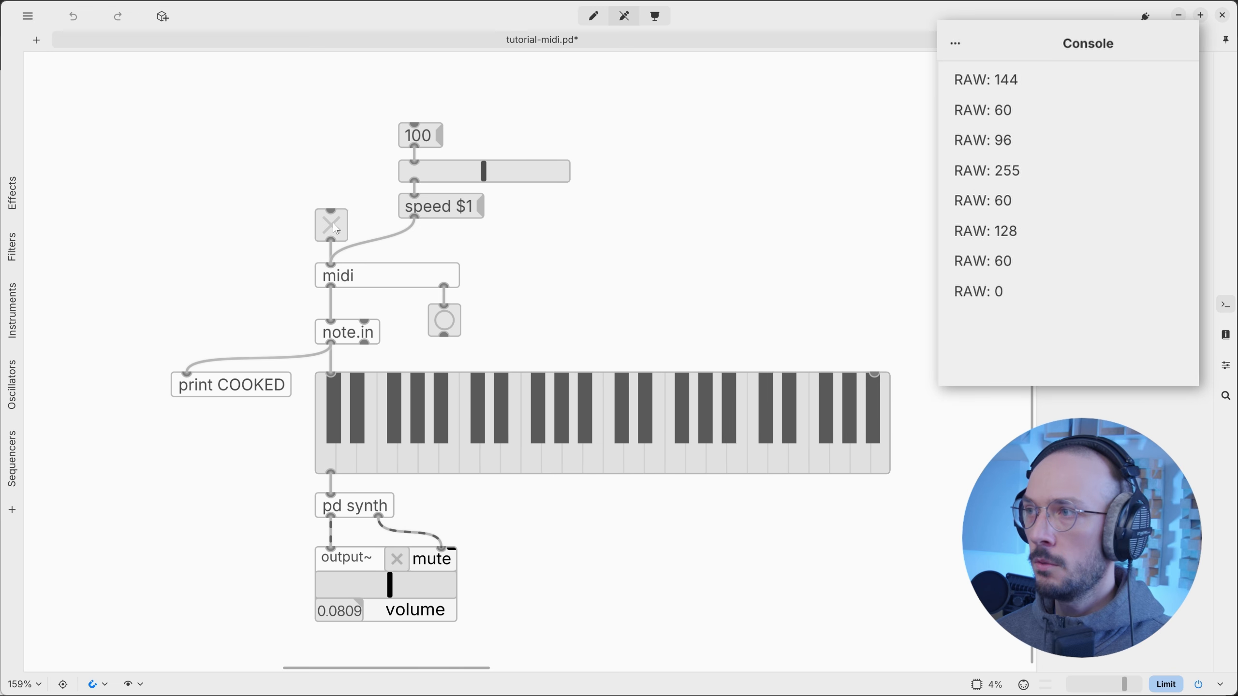
pyautogui.click(333, 224)
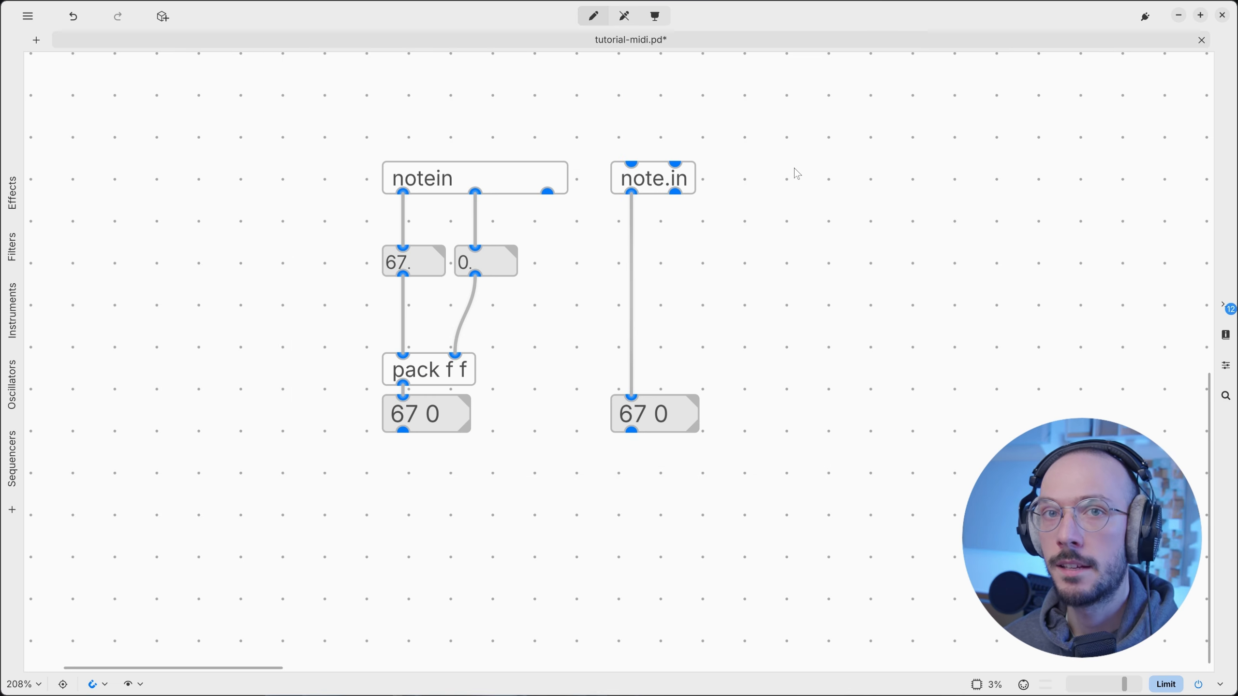
# Enable Behringer Swing as the MIDI input in plugdata's settings.
pyautogui.click(28, 18)
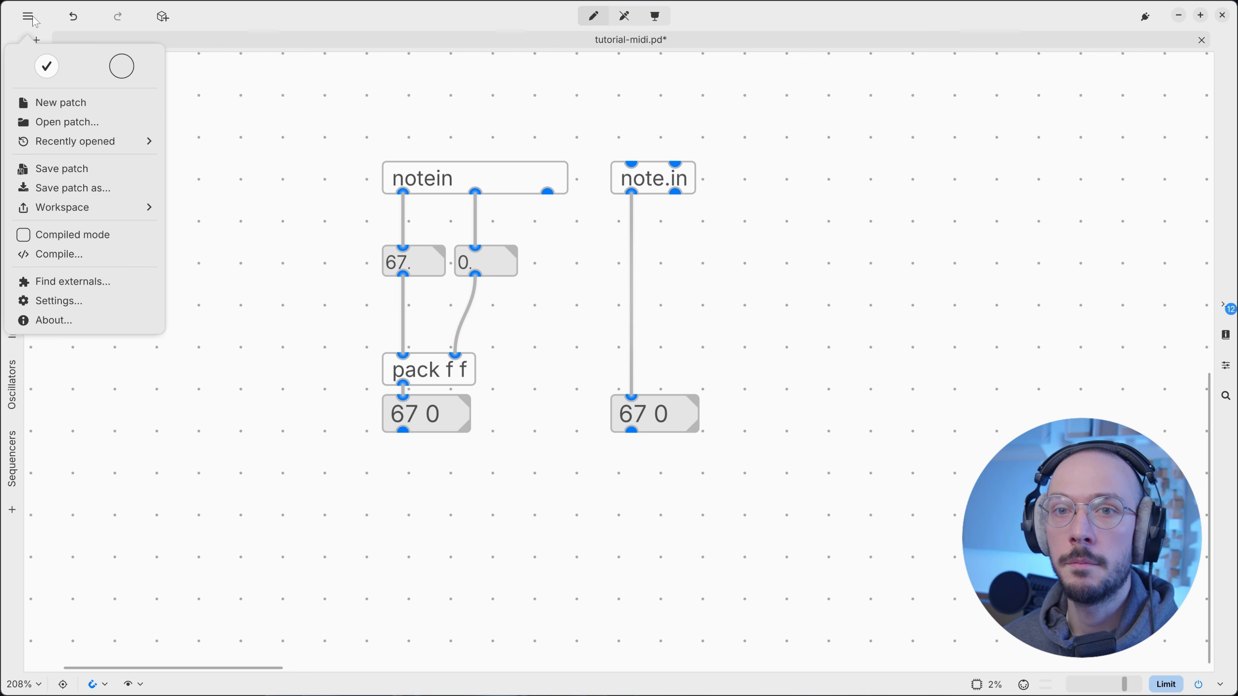
pyautogui.click(72, 305)
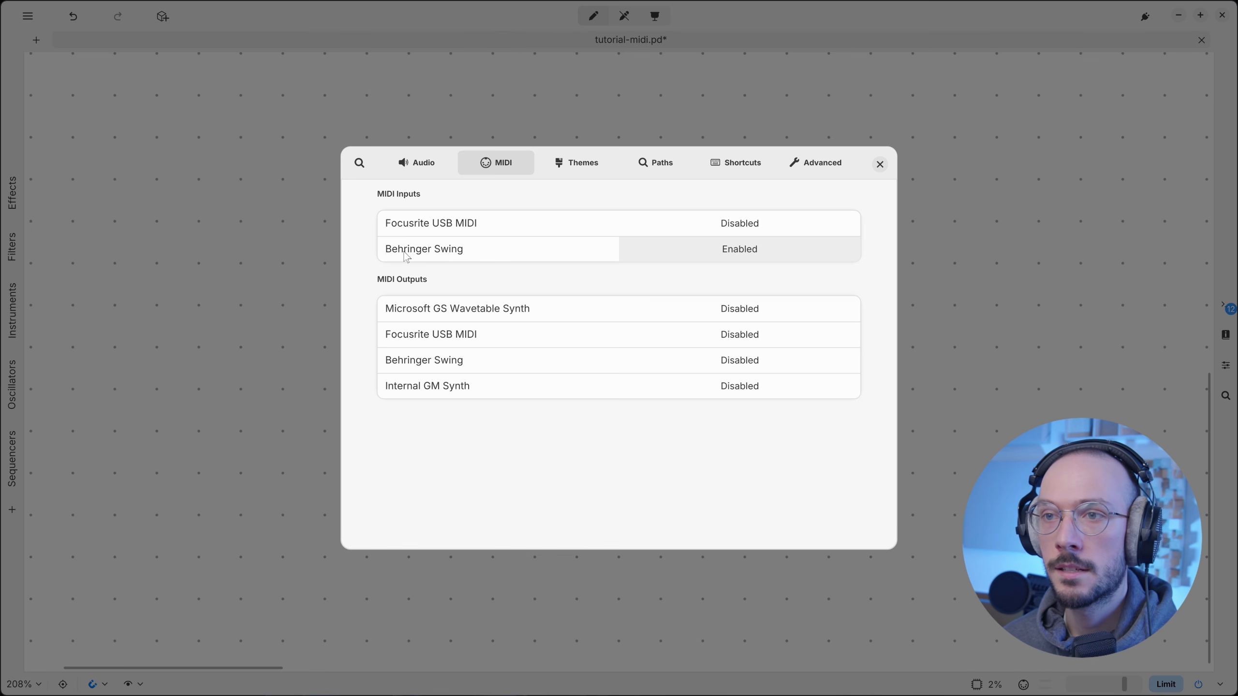
pyautogui.click(780, 254)
pyautogui.press('Escape')
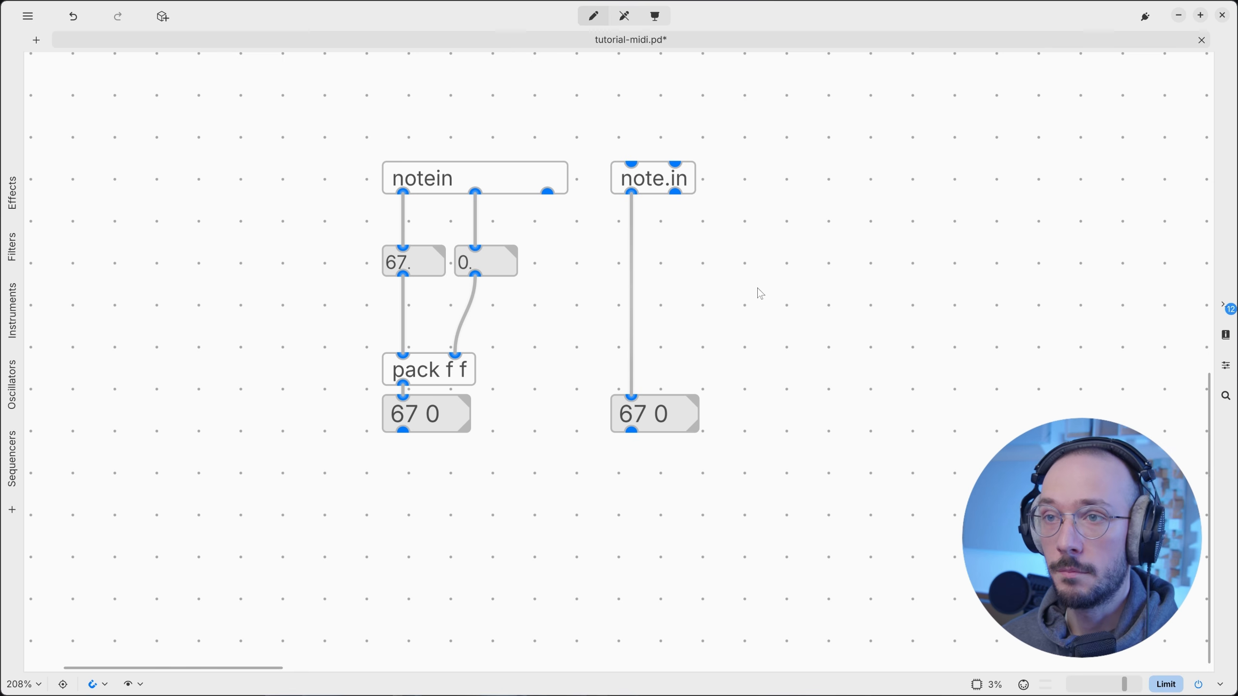
# Compare notein and note.in by highlighting each object and their 67 0 outputs.
pyautogui.moveTo(351, 112); pyautogui.dragTo(458, 200)
pyautogui.moveTo(625, 111); pyautogui.dragTo(696, 200)
pyautogui.click(795, 158)
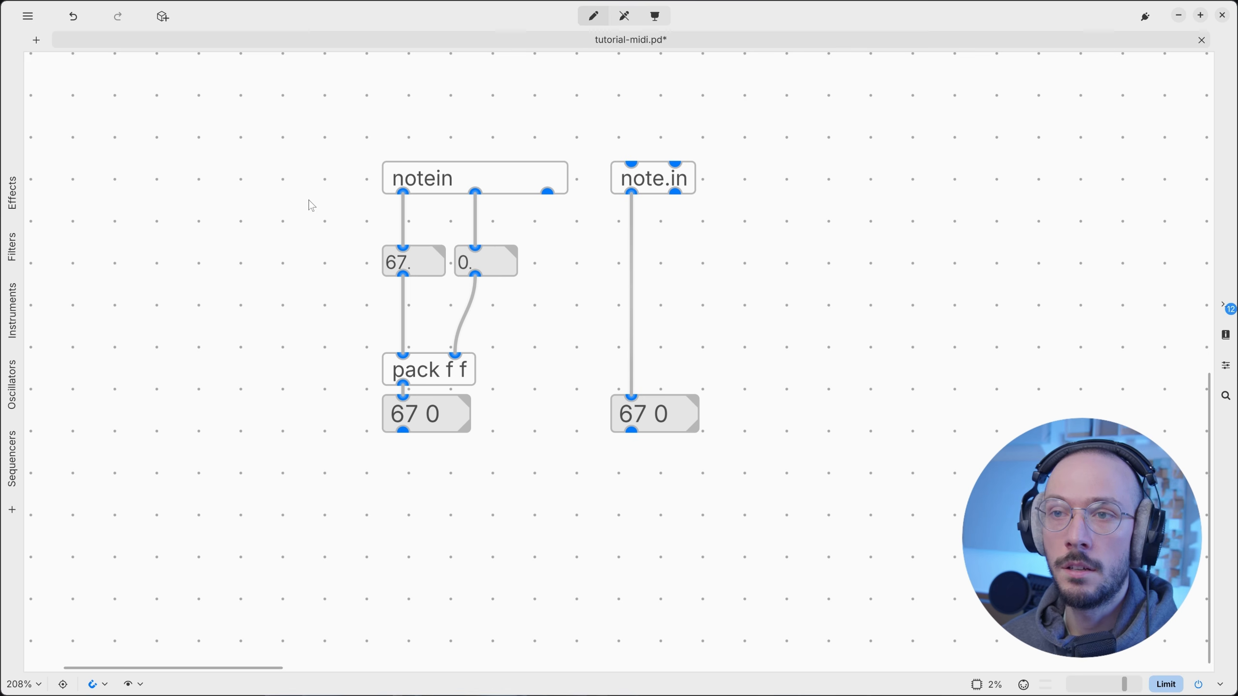
pyautogui.moveTo(326, 232); pyautogui.dragTo(546, 287)
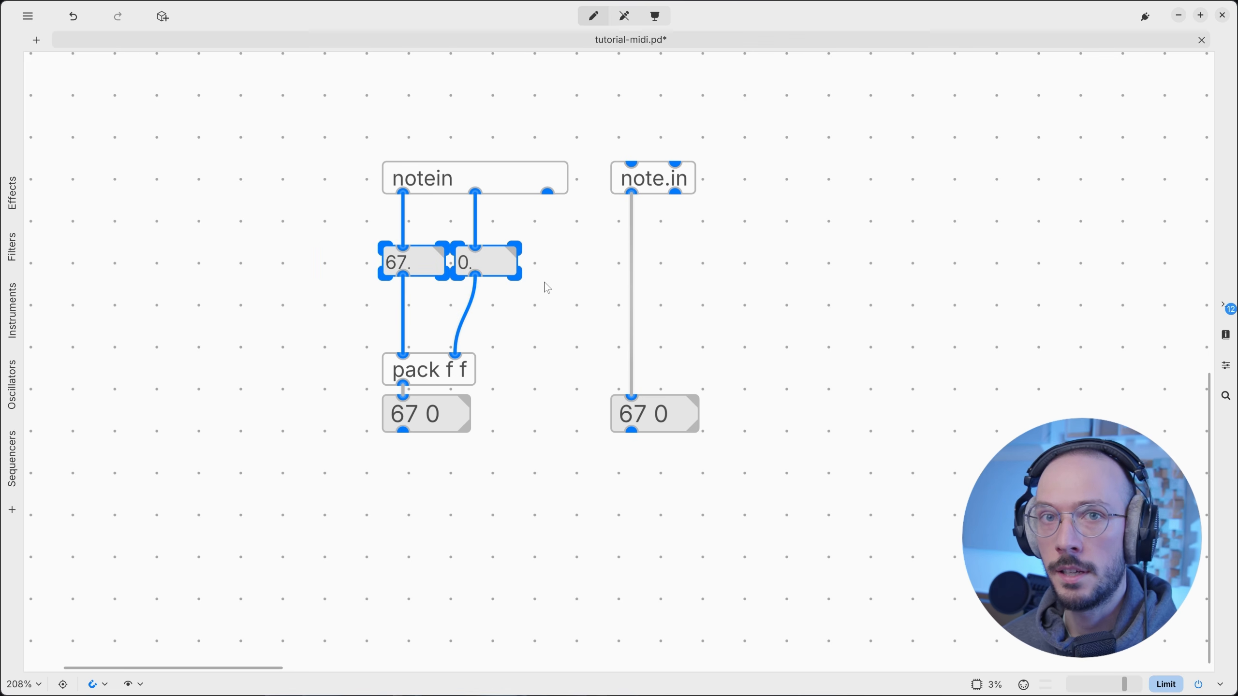
pyautogui.click(657, 178)
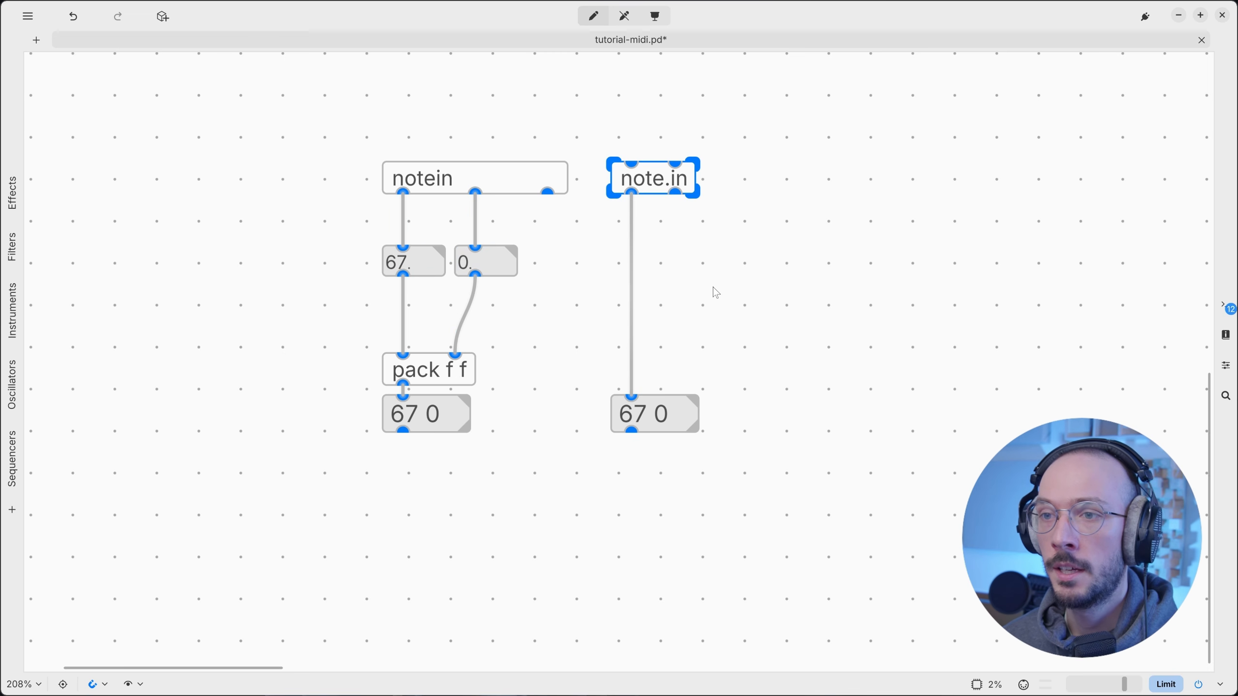
pyautogui.moveTo(309, 367); pyautogui.dragTo(509, 451)
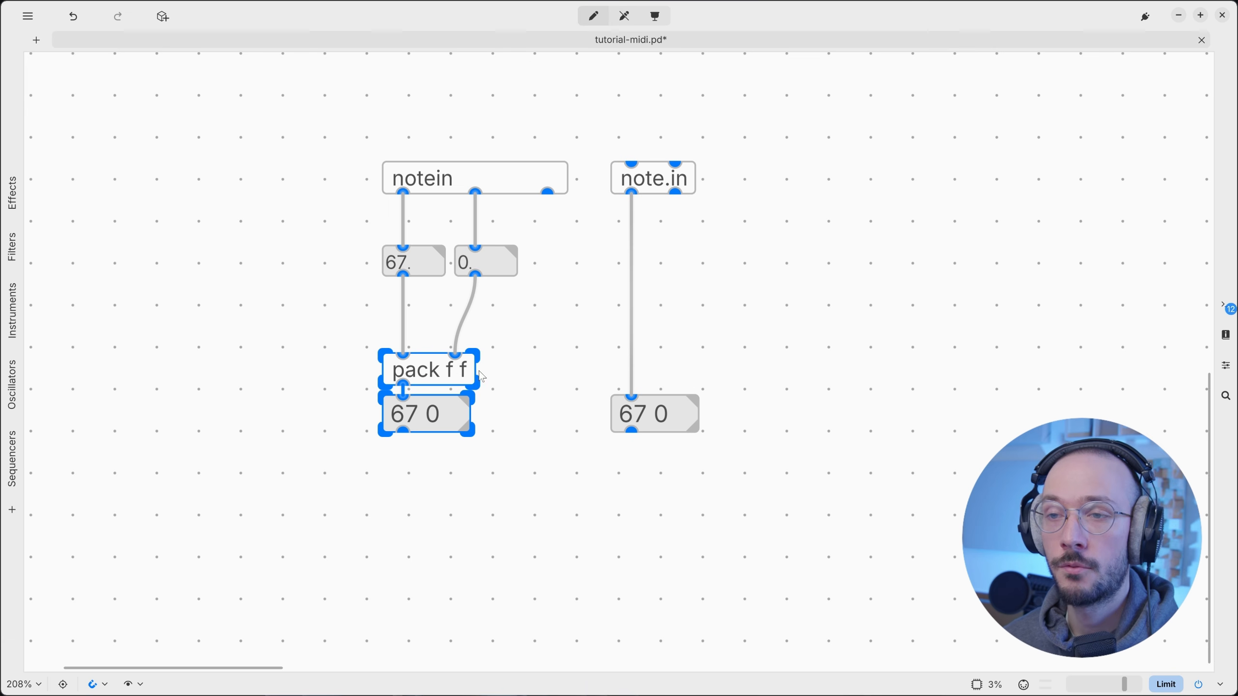
pyautogui.click(529, 348)
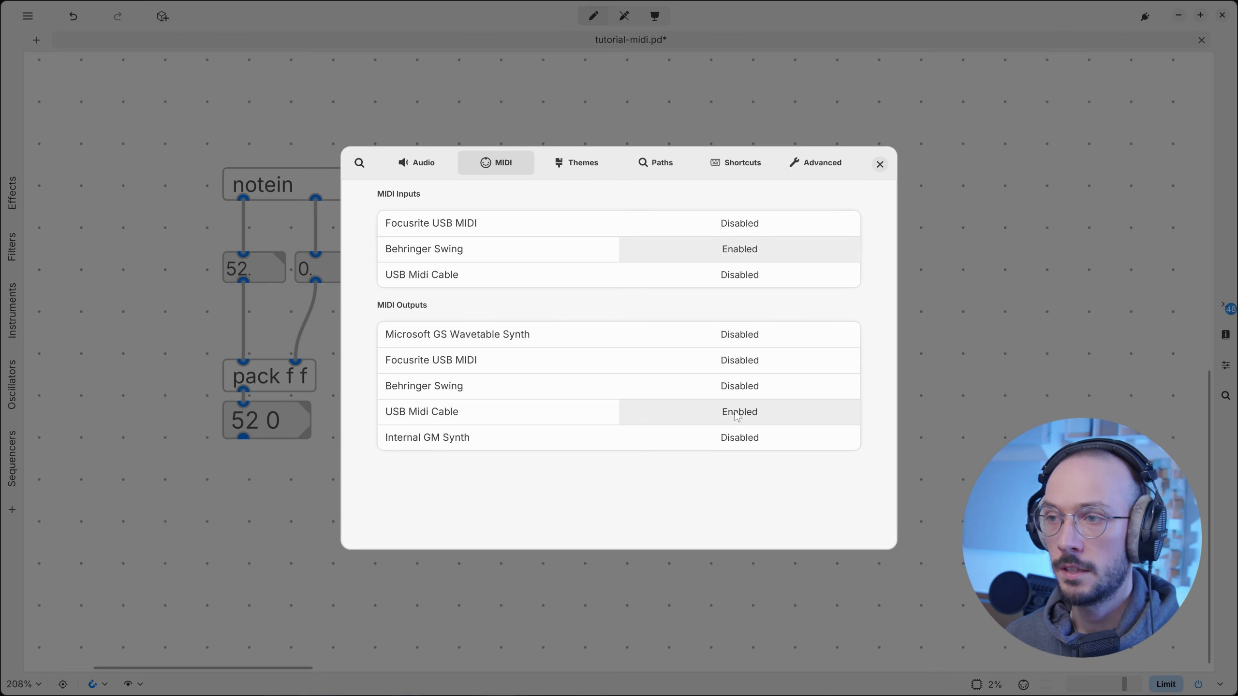
# Add a noteout object beside the 52 0 message box.
pyautogui.click(880, 164)
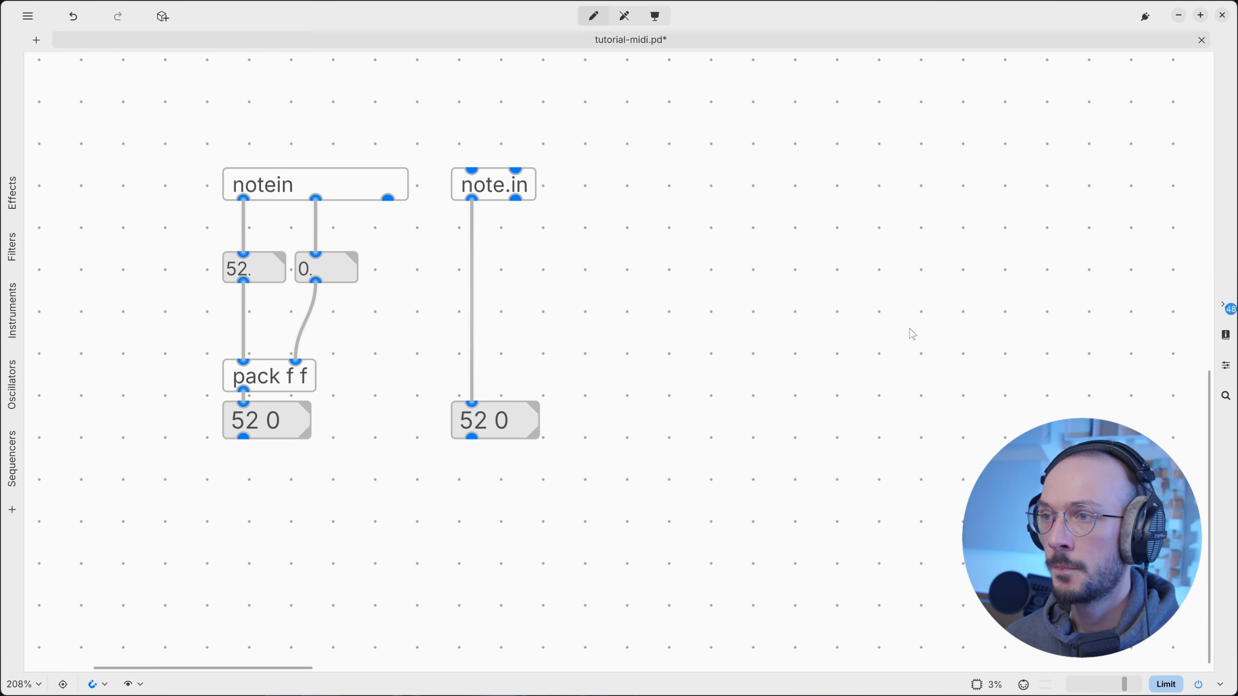
pyautogui.hotkey('ctrl', '1')
pyautogui.write('noteout')
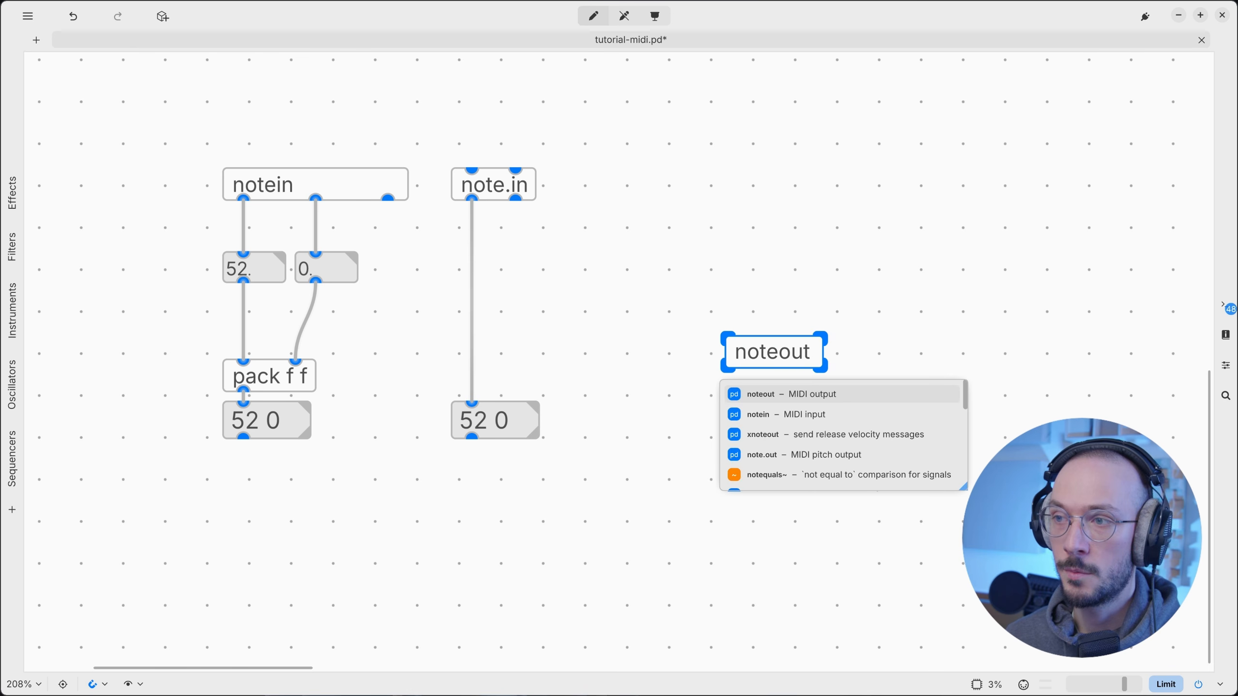
pyautogui.click(799, 292)
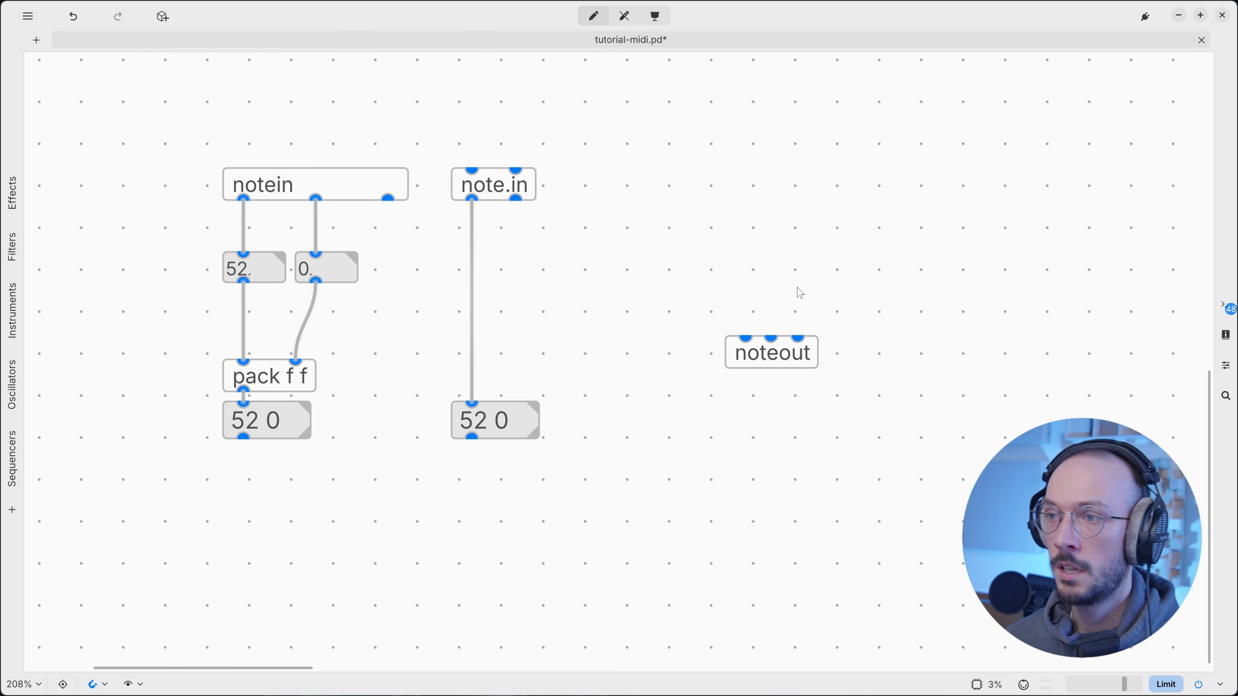
pyautogui.moveTo(795, 372); pyautogui.dragTo(755, 431)
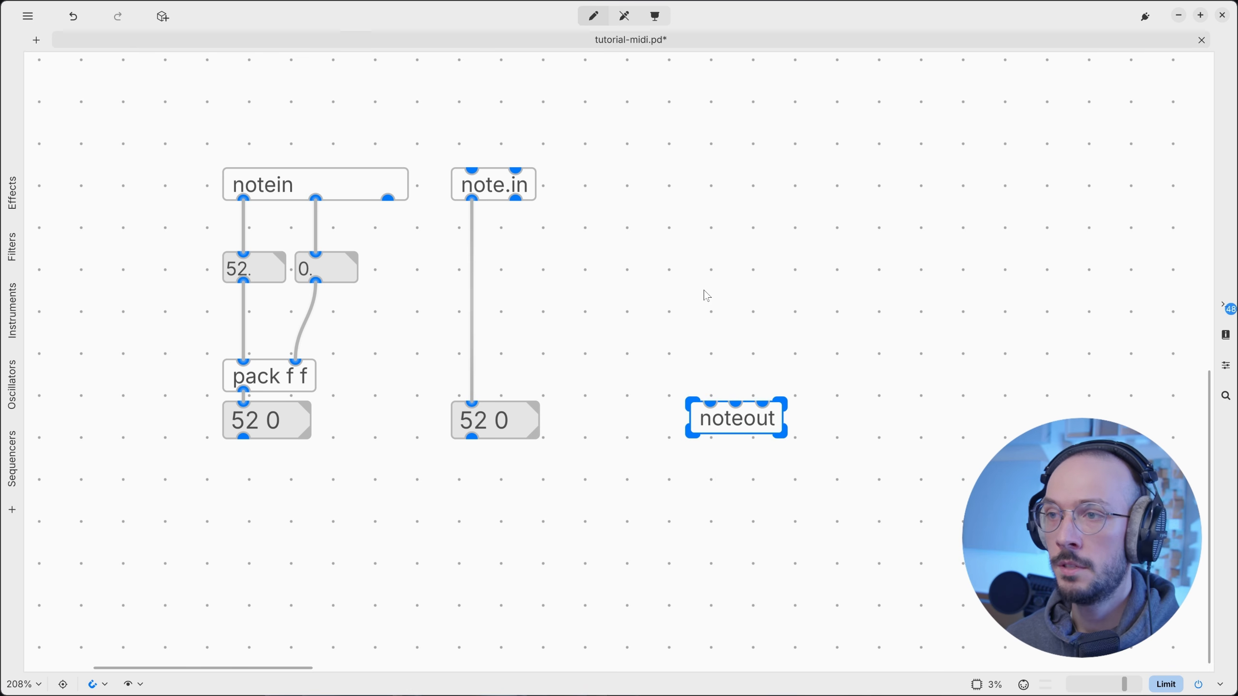
# Add makenote above noteout and wire its outlets to noteout's left and middle inlets.
pyautogui.hotkey('ctrl', '1')
pyautogui.write('make')
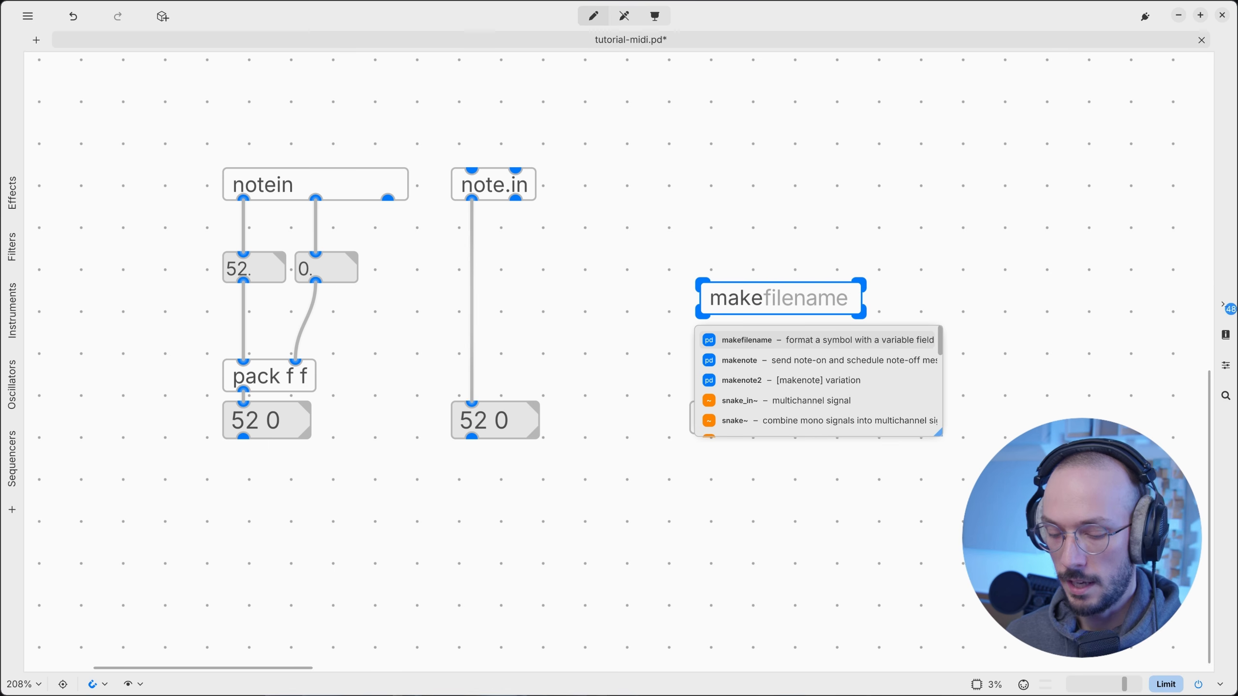
pyautogui.write('note')
pyautogui.click(741, 225)
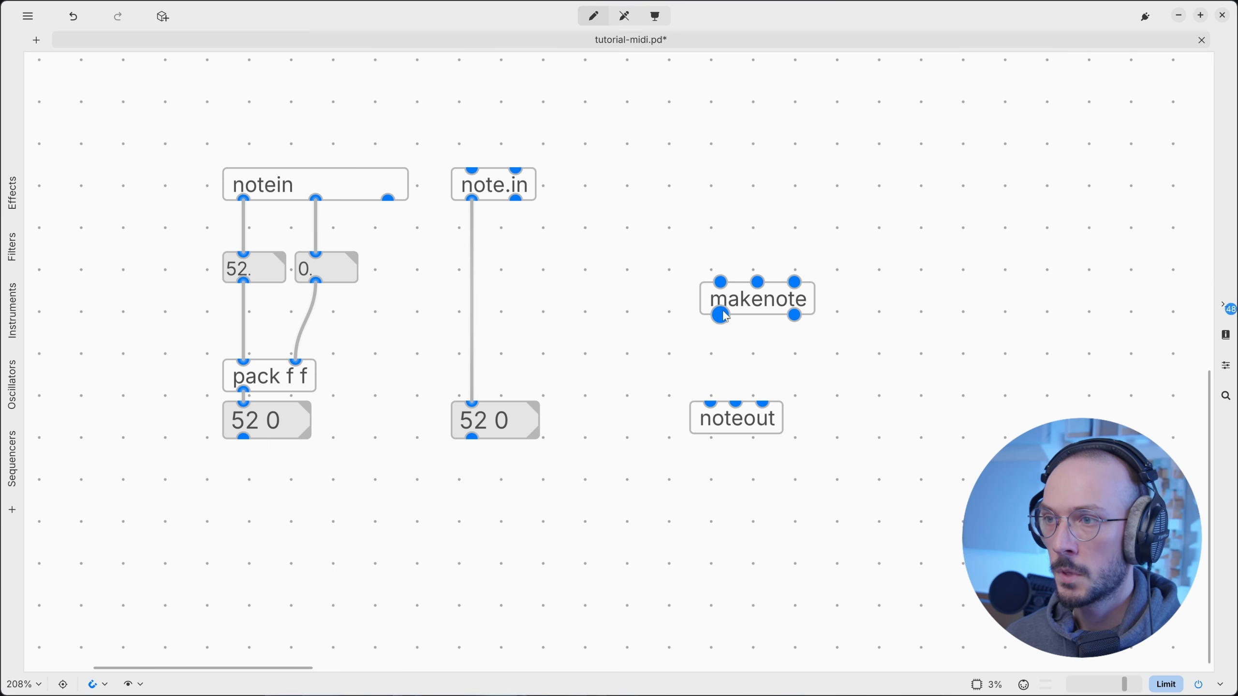
pyautogui.moveTo(748, 300); pyautogui.dragTo(737, 300)
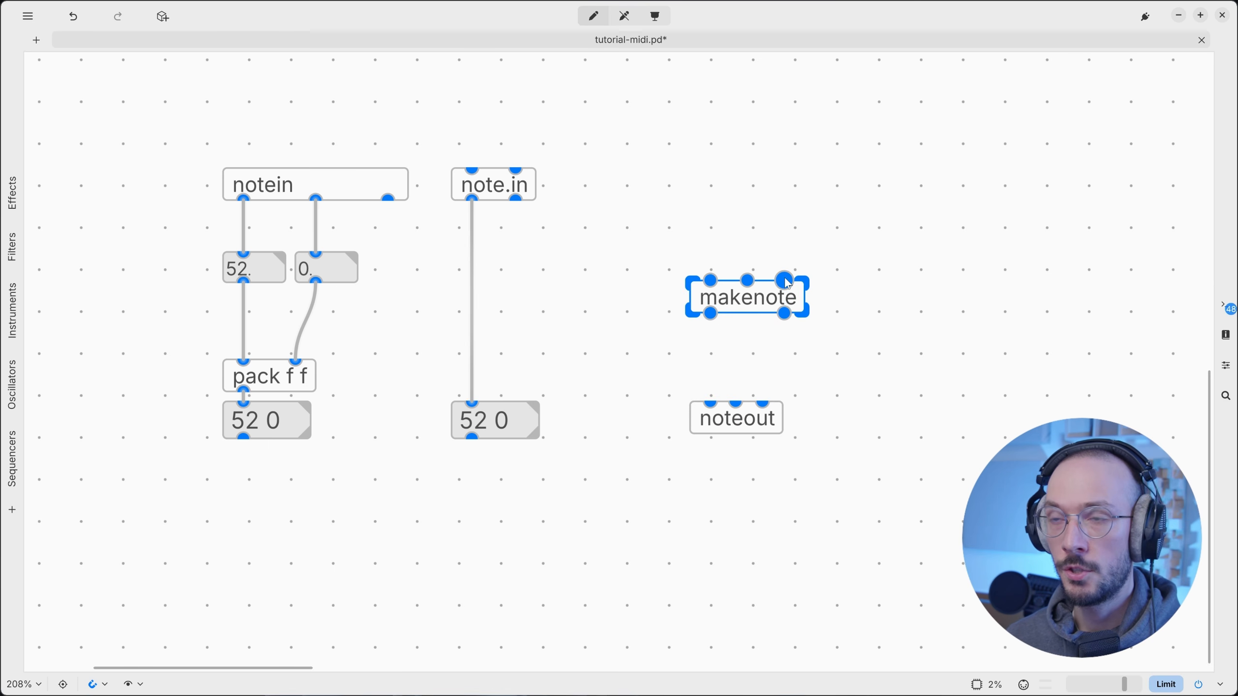
pyautogui.moveTo(710, 313); pyautogui.dragTo(710, 404)
pyautogui.moveTo(784, 313); pyautogui.dragTo(735, 404)
# Change the noteout object to noteout 5.
pyautogui.doubleClick(780, 435)
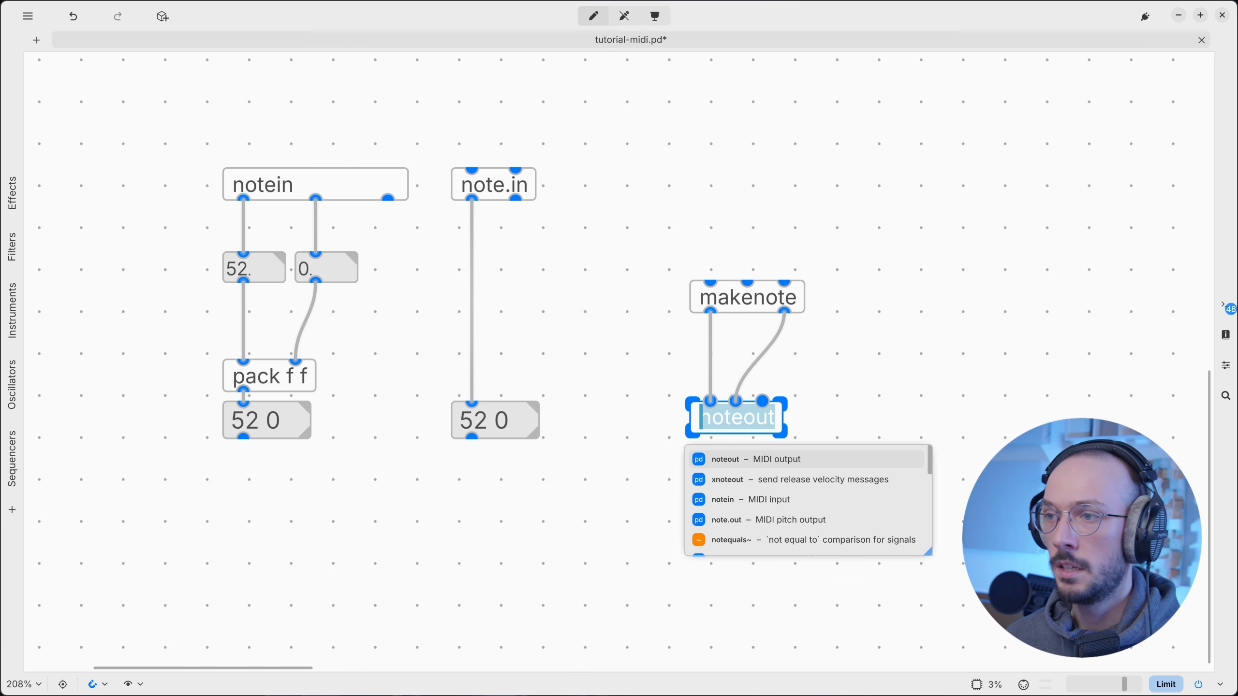
pyautogui.press('End')
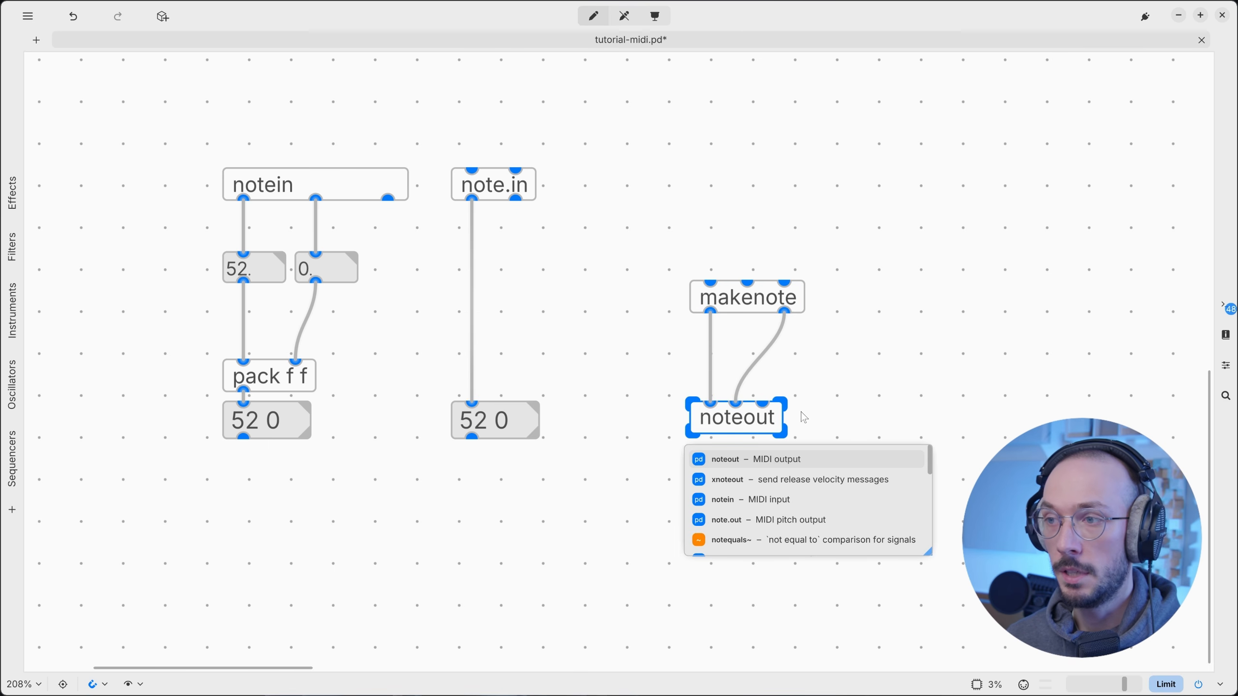
pyautogui.write('5')
pyautogui.click(845, 441)
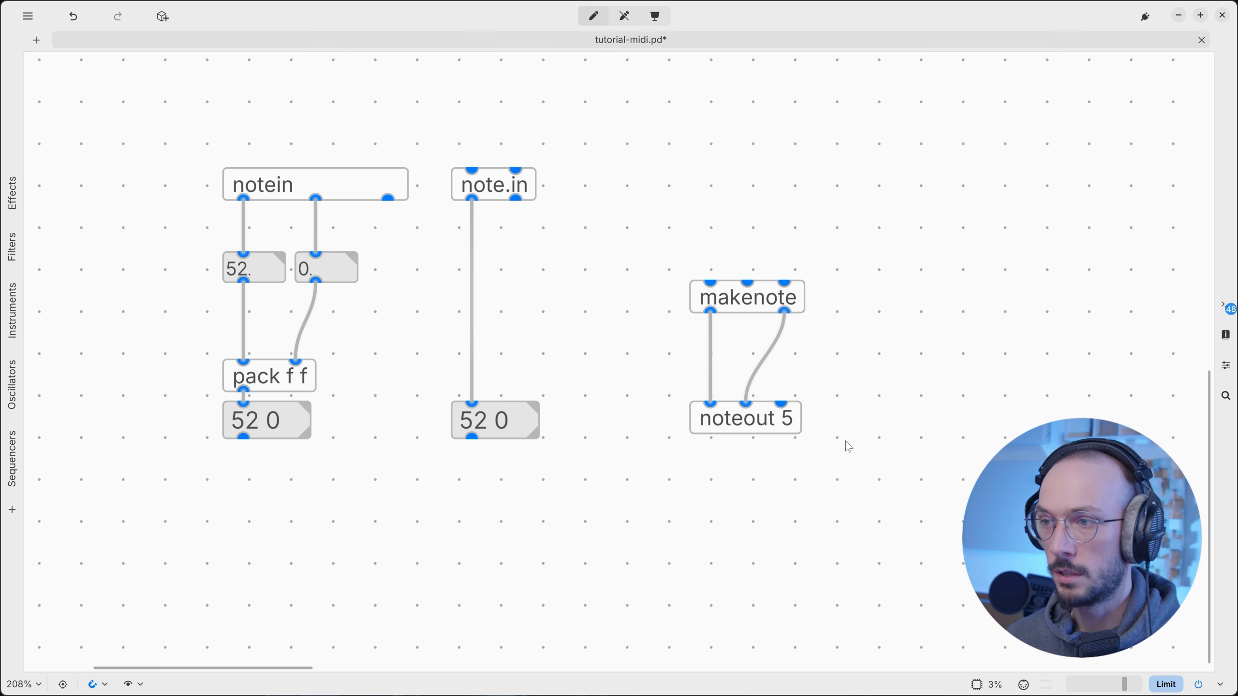